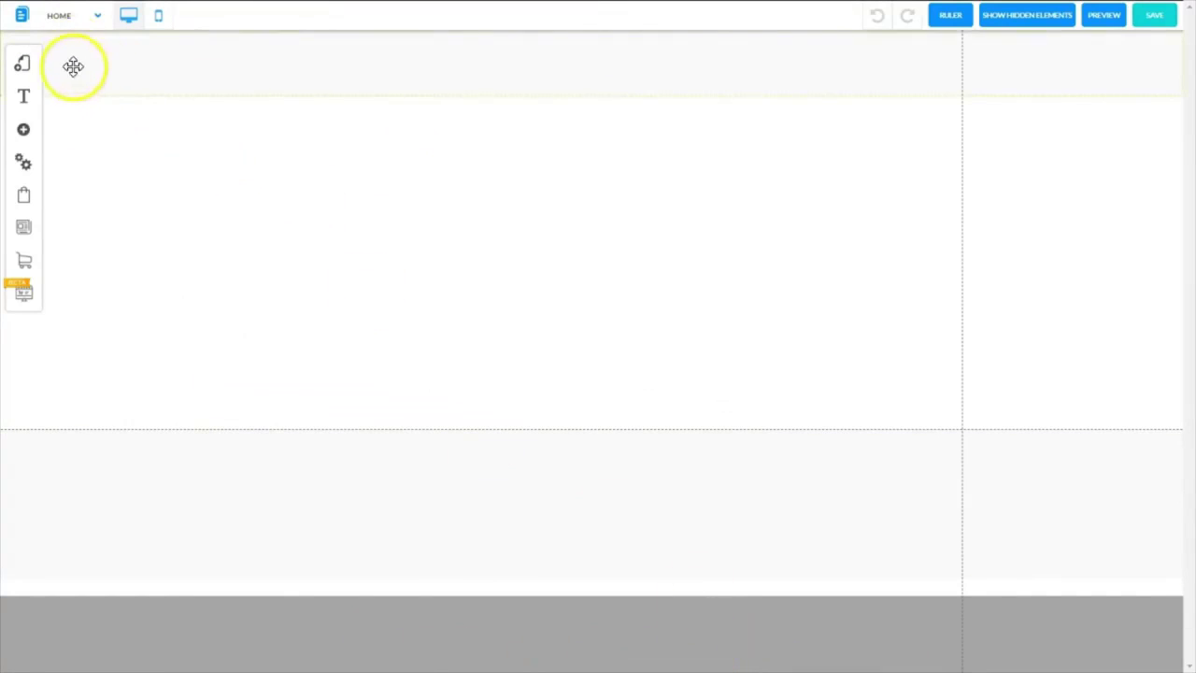
Open the Blog page from the default layout for editing and close the layout list
left_click(24, 70)
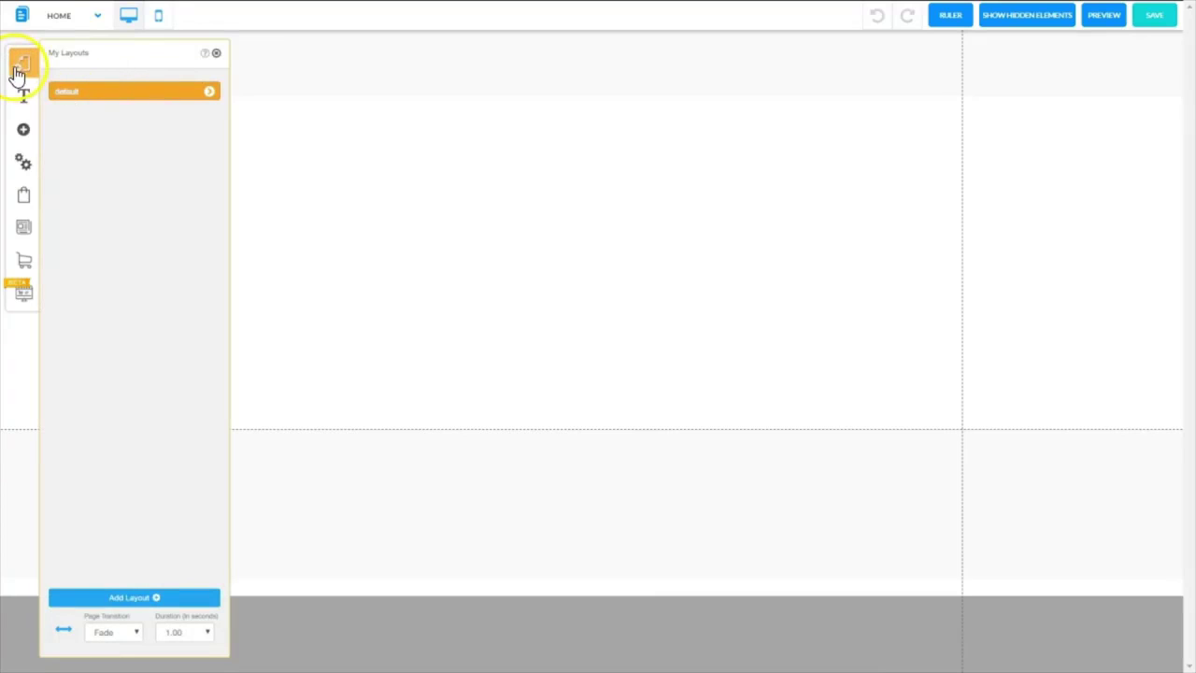
left_click(211, 96)
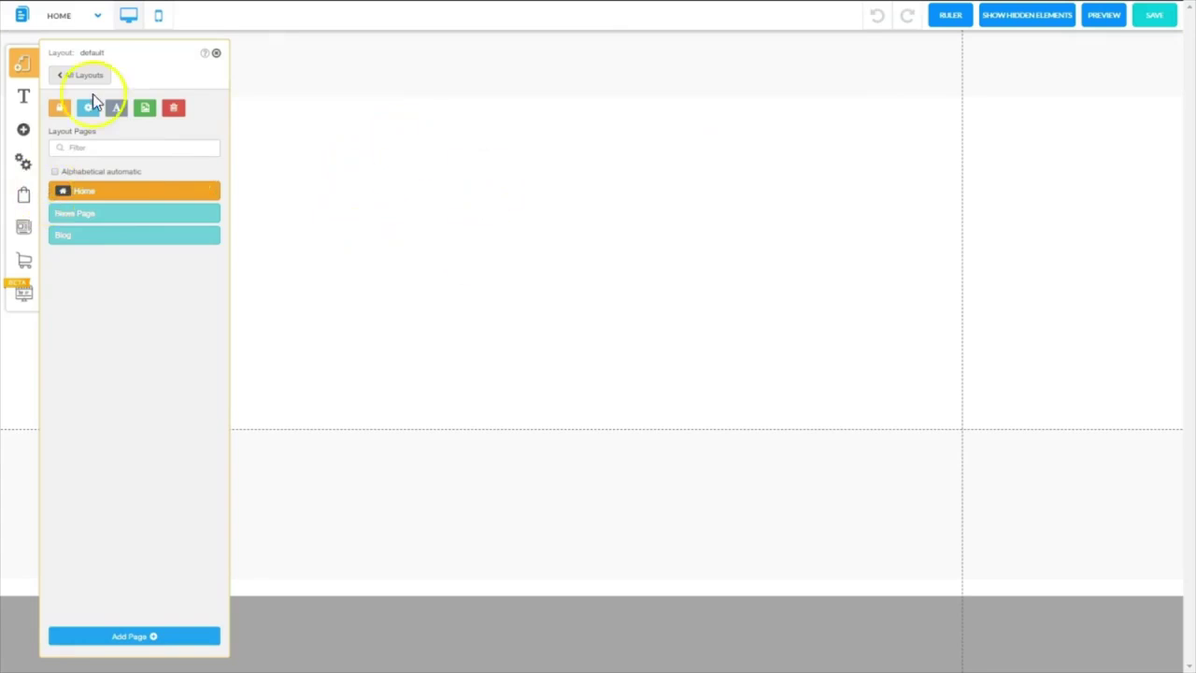
left_click(88, 221)
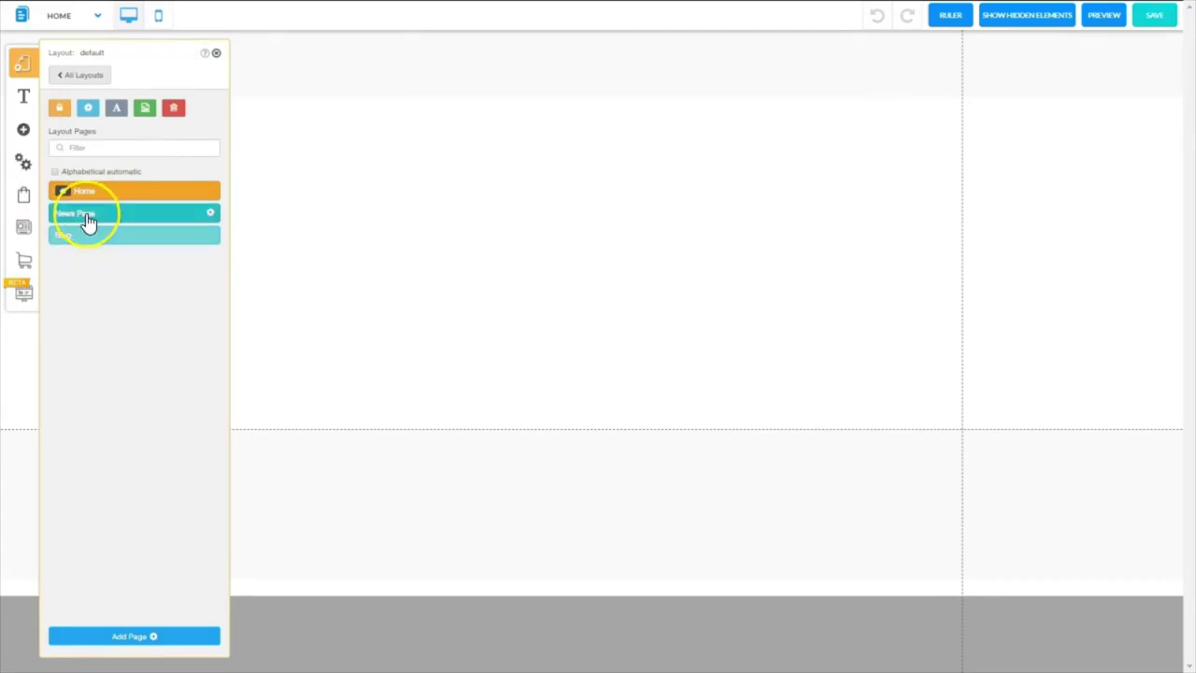
left_click(101, 233)
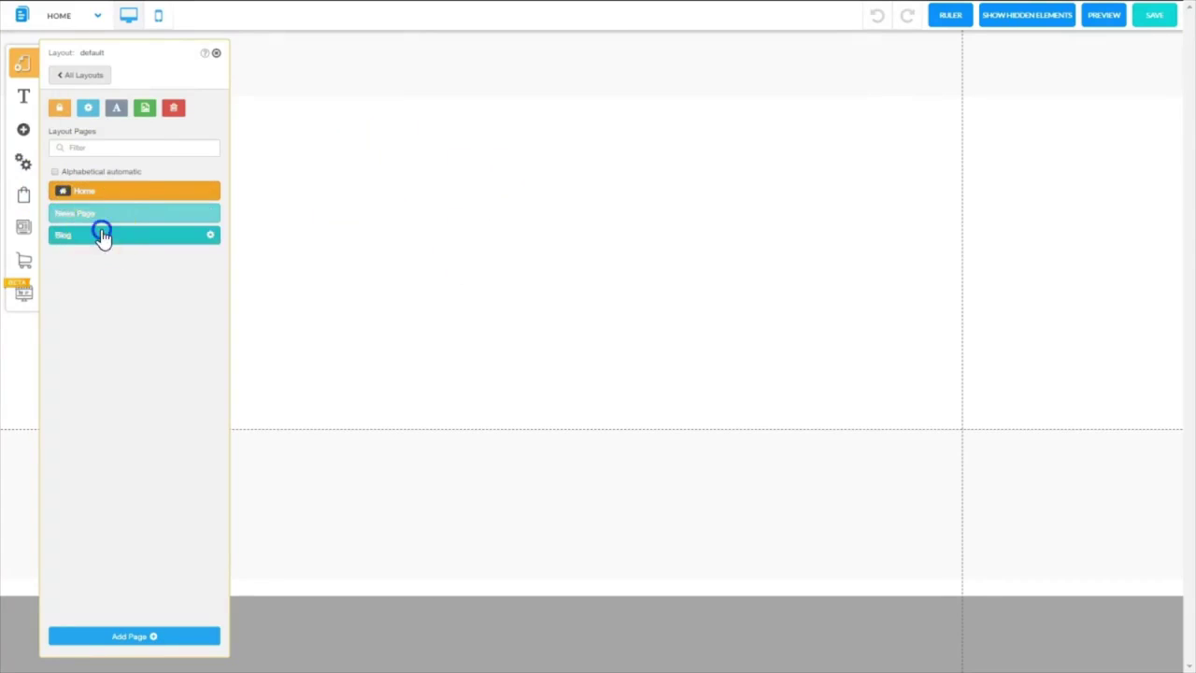
left_click(216, 53)
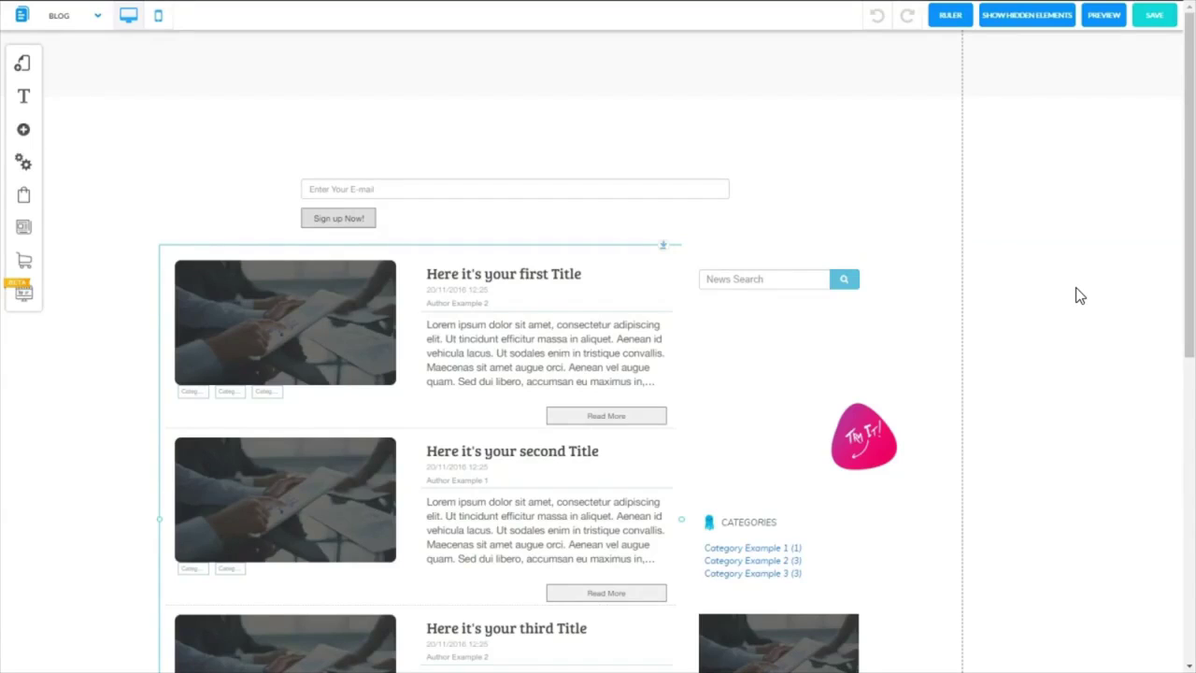
Add a purple box from Boxes and Lines to the blank area right of the blog sidebar
left_click_drag(1189, 287, 1187, 334)
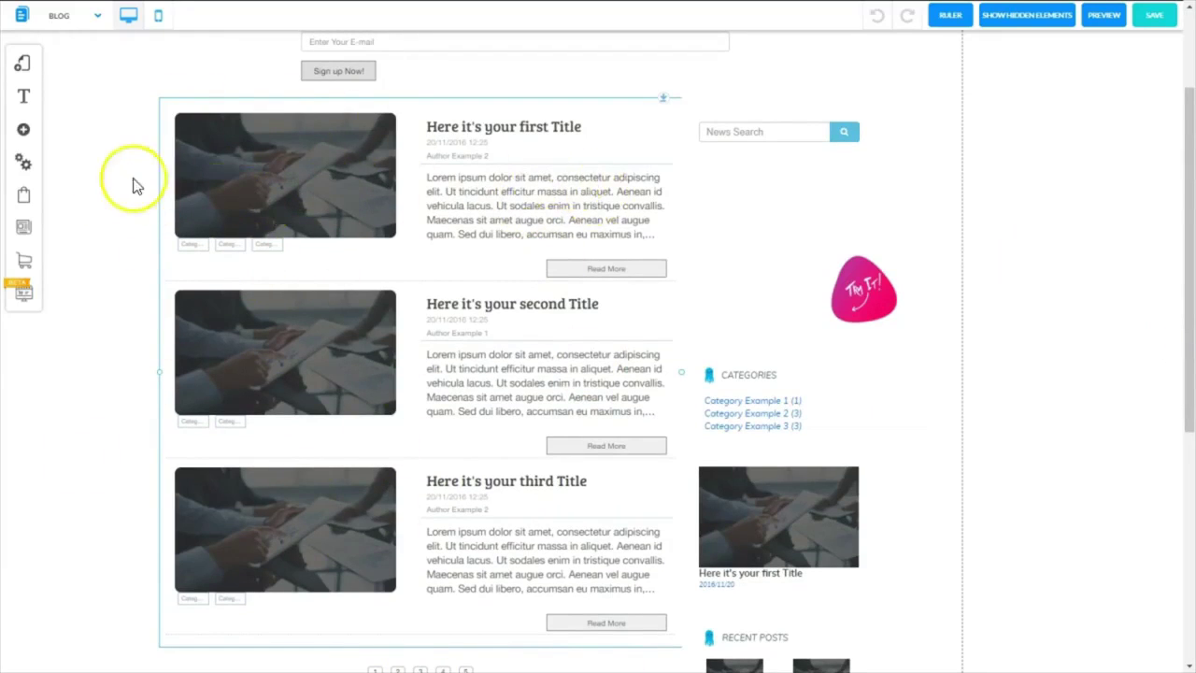
scroll(553, 179, "up", 2)
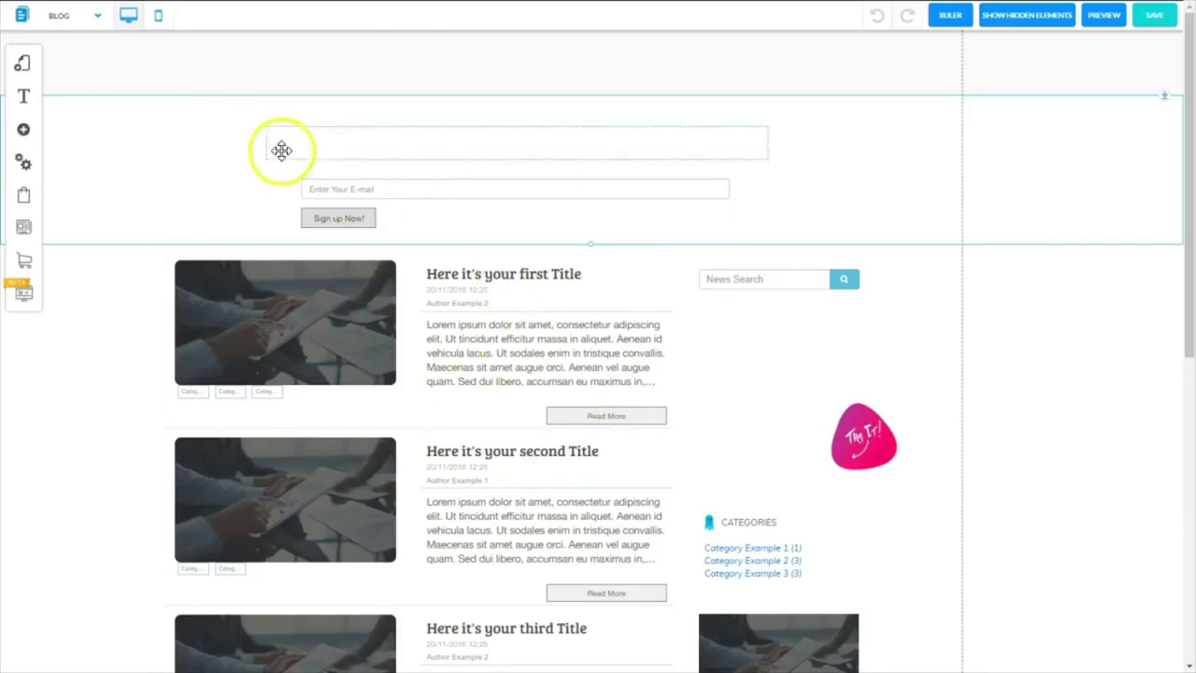
left_click(25, 135)
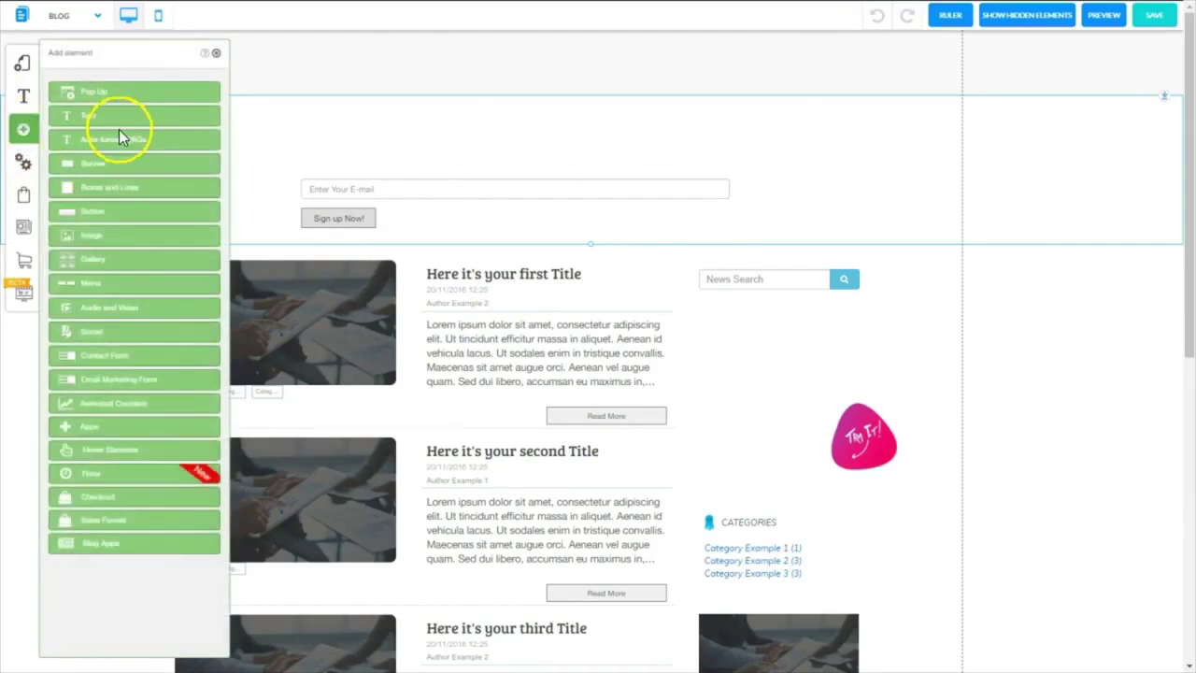
left_click(108, 188)
left_click_drag(152, 182, 995, 331)
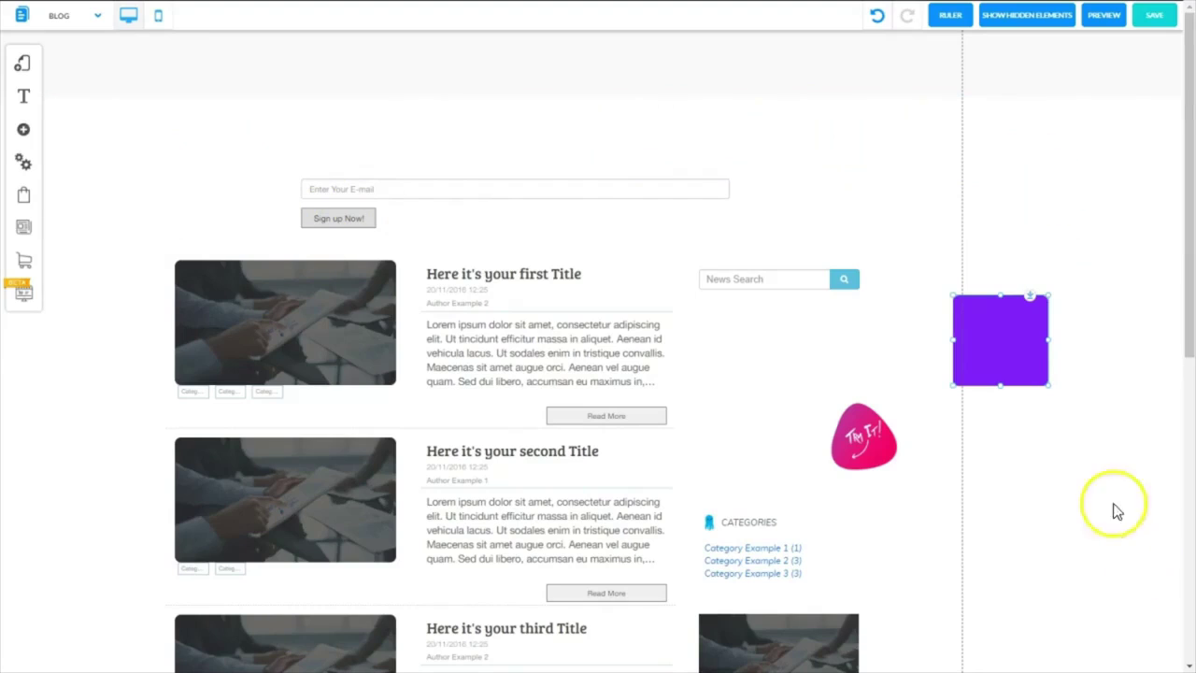
Move the purple box over the sign-up panel, then to the blank area left of the news list
left_click_drag(1012, 336, 946, 189)
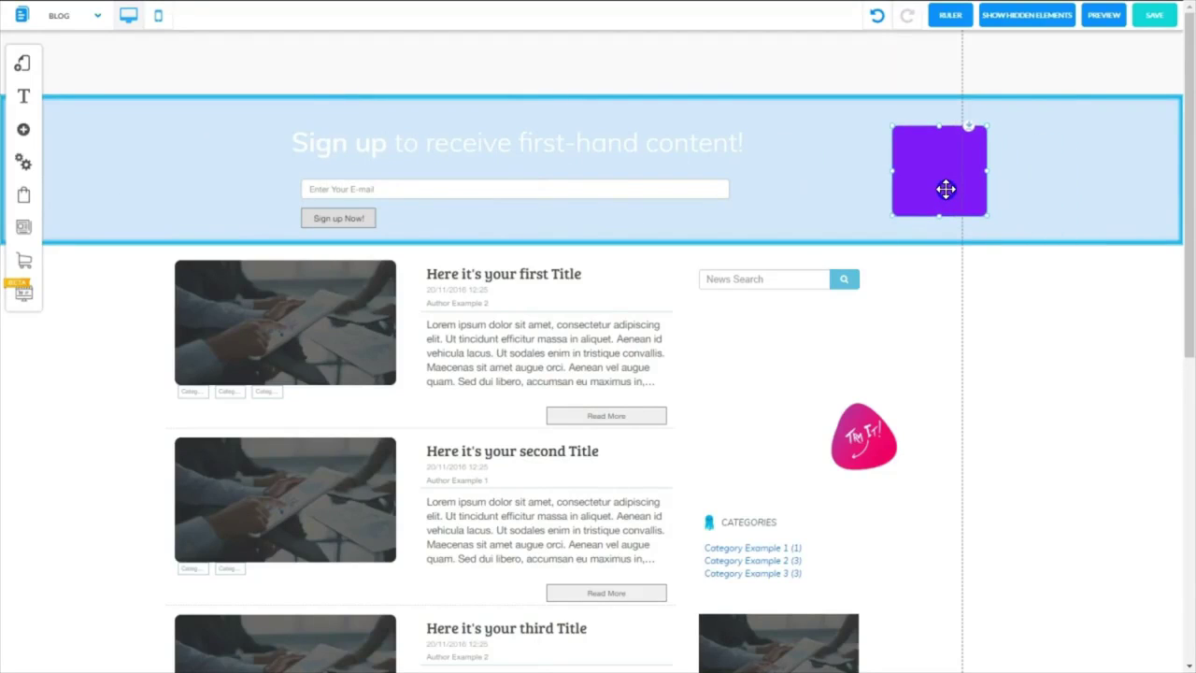
left_click_drag(946, 189, 99, 323)
left_click(223, 252)
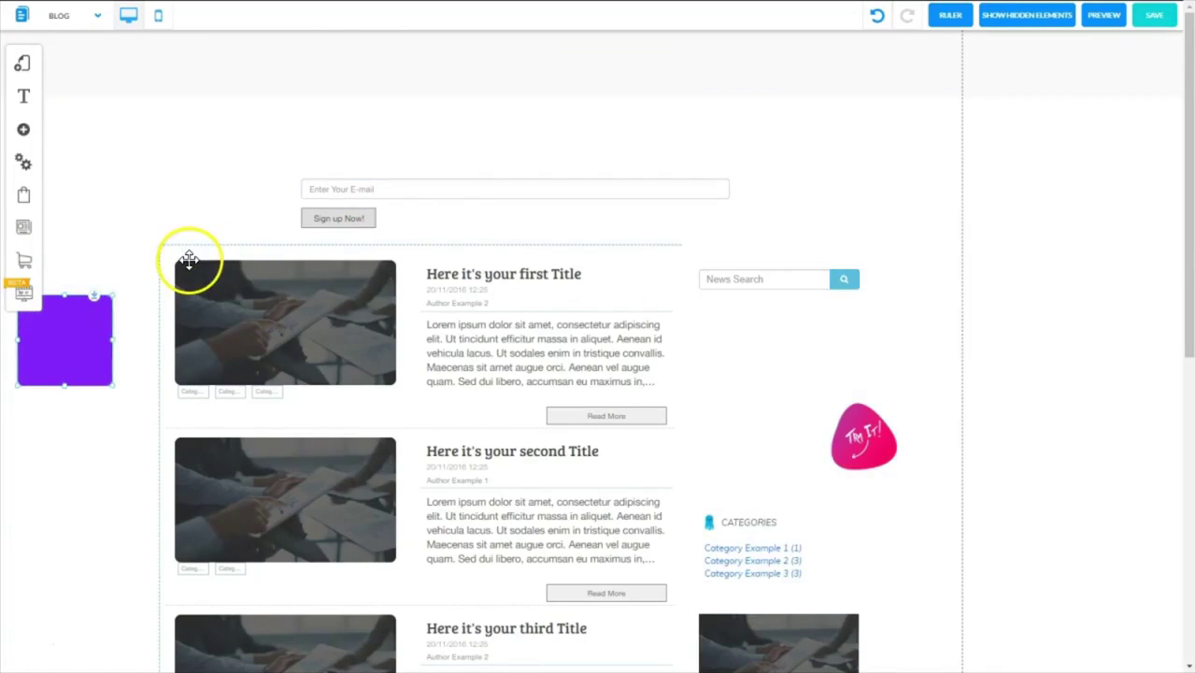
left_click(189, 259)
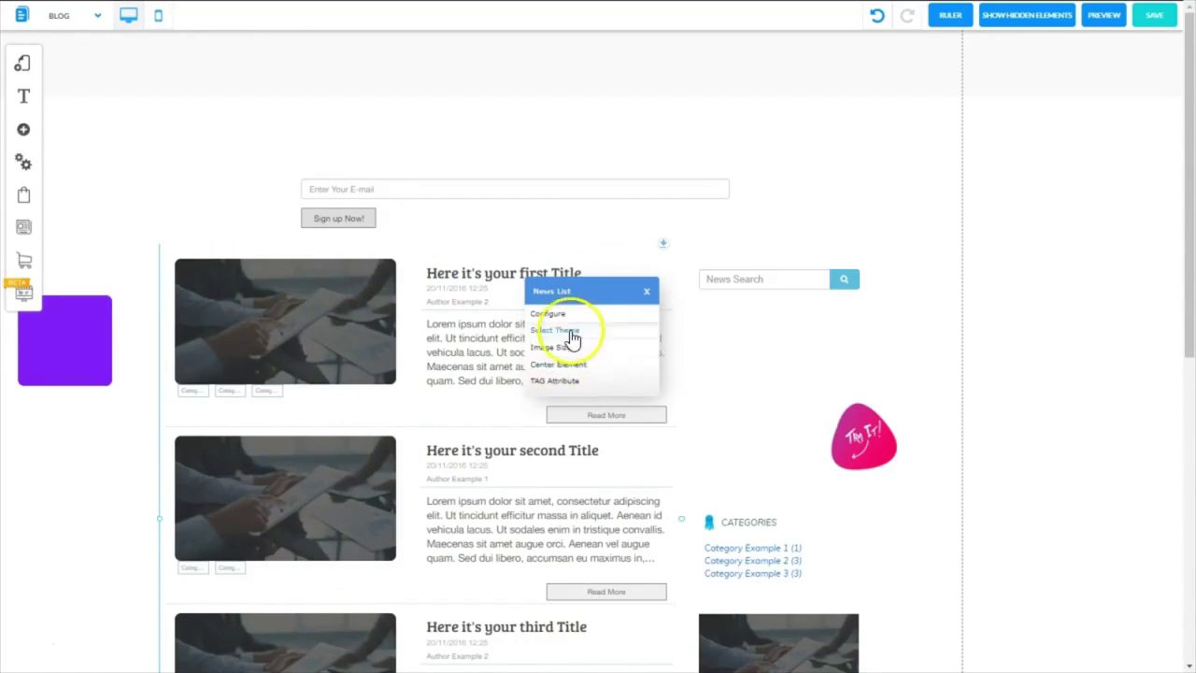
Move the purple box onto the sidebar's search field and shift the sidebar panel slightly right and up
left_click_drag(508, 328, 798, 273)
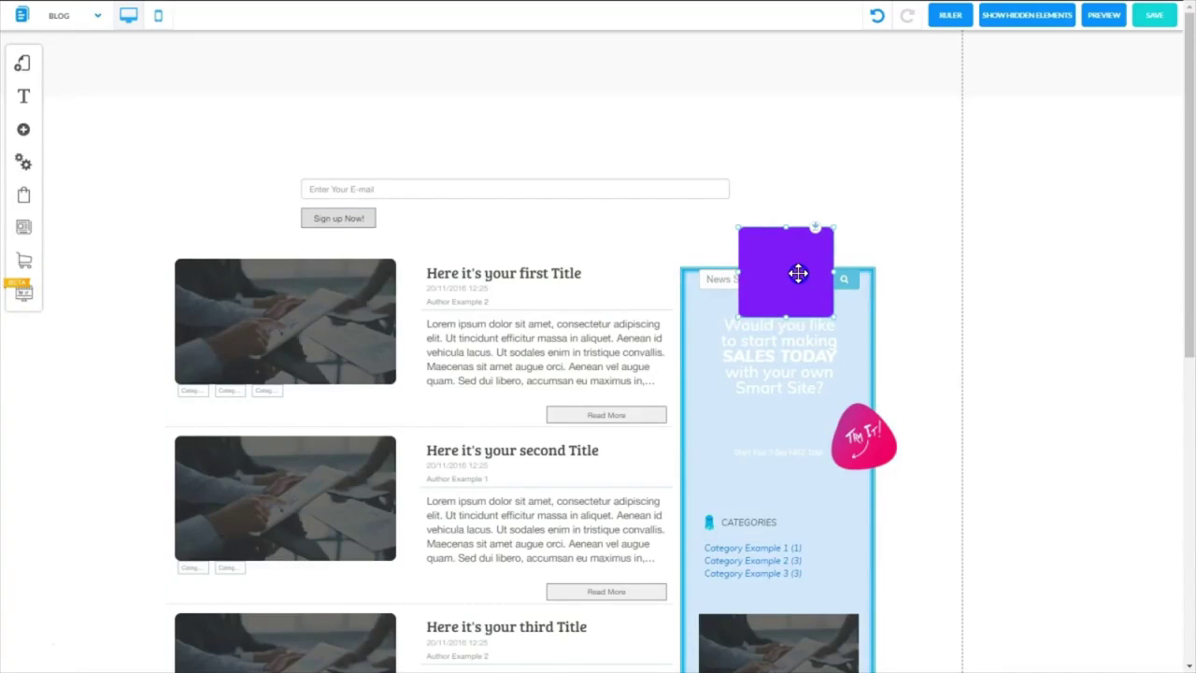
left_click_drag(798, 273, 796, 275)
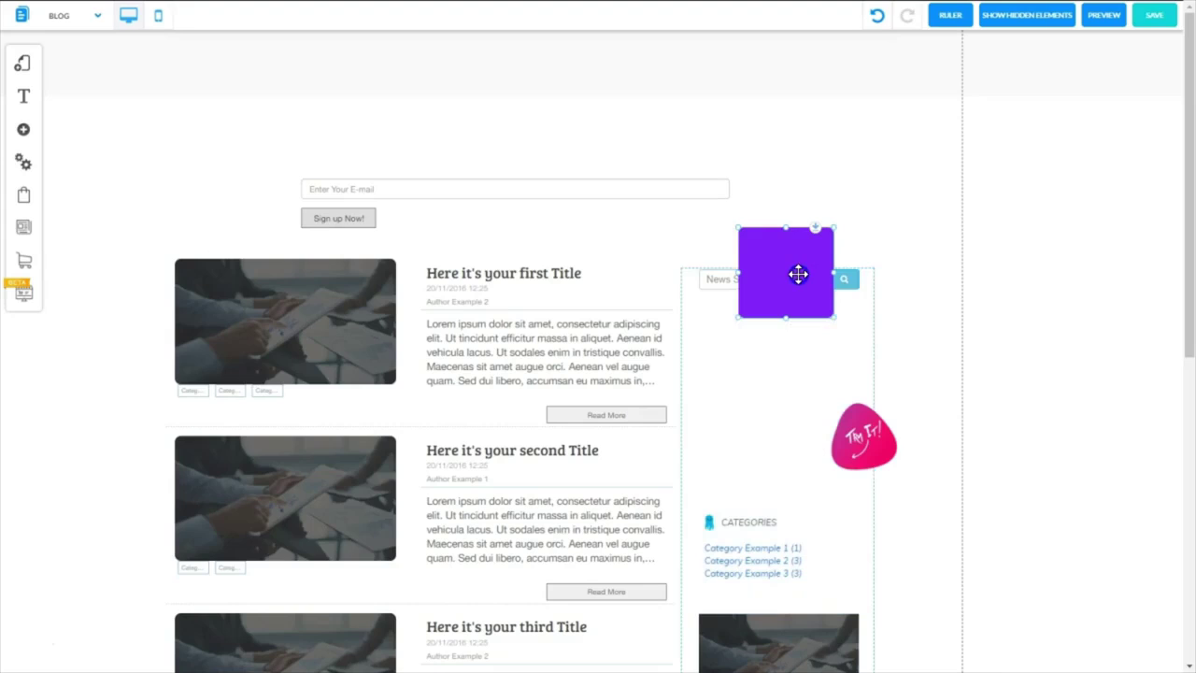
left_click(875, 327)
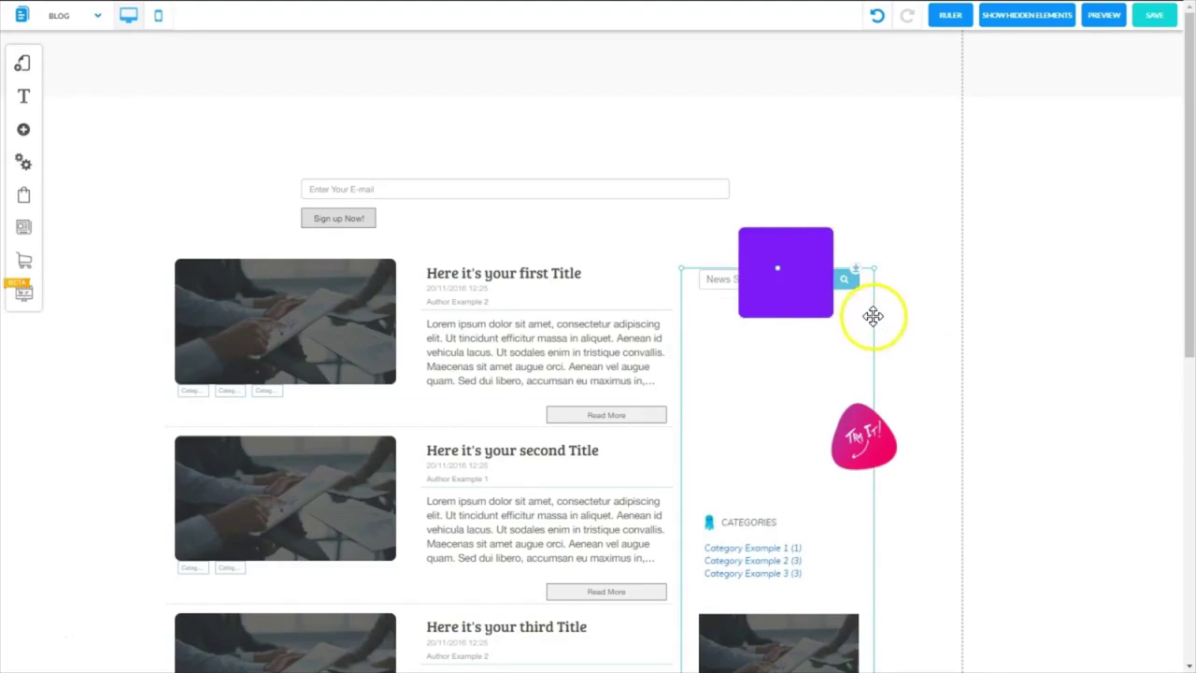
left_click_drag(873, 316, 987, 318)
Move the purple box right of the sidebar, against the outer margin guide and just below the sign-up panel
left_click(507, 325)
left_click_drag(507, 325, 735, 168)
left_click_drag(705, 239, 1061, 348)
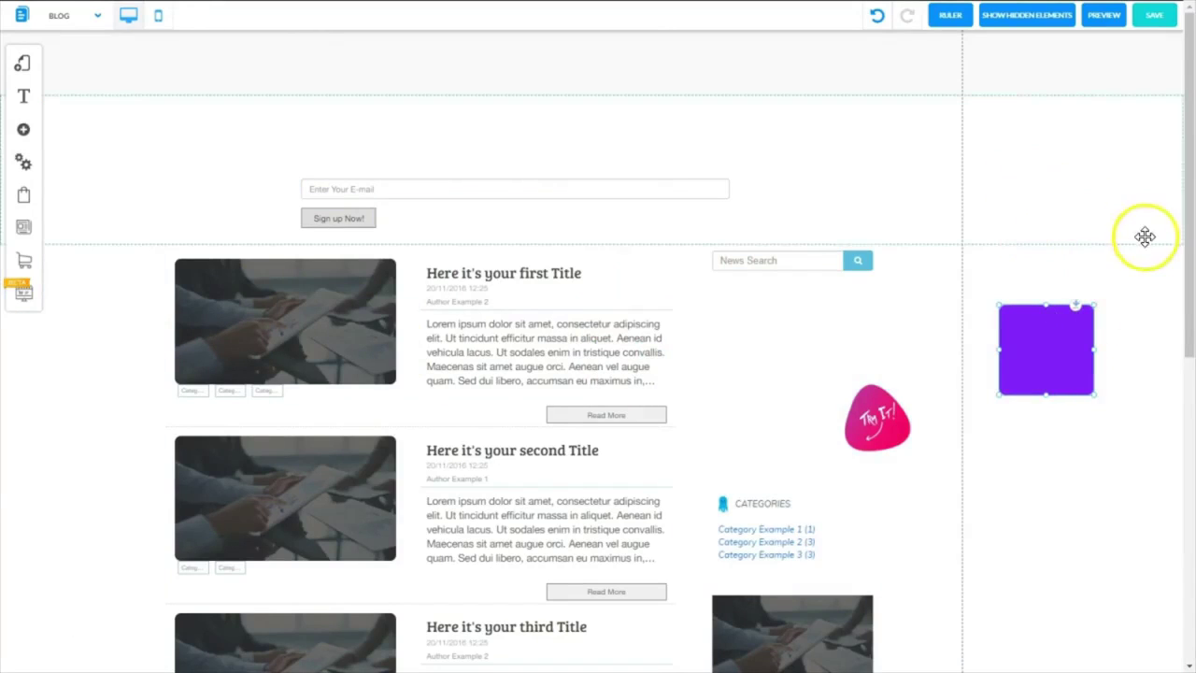
mouse_move(1014, 318)
left_mouse_down()
mouse_move(993, 222)
mouse_move(1116, 230)
mouse_move(918, 190)
mouse_move(1023, 430)
mouse_move(1025, 165)
mouse_move(473, 159)
mouse_move(688, 152)
mouse_move(916, 209)
mouse_move(897, 160)
mouse_move(836, 153)
mouse_move(1001, 315)
left_mouse_up()
left_click(824, 141)
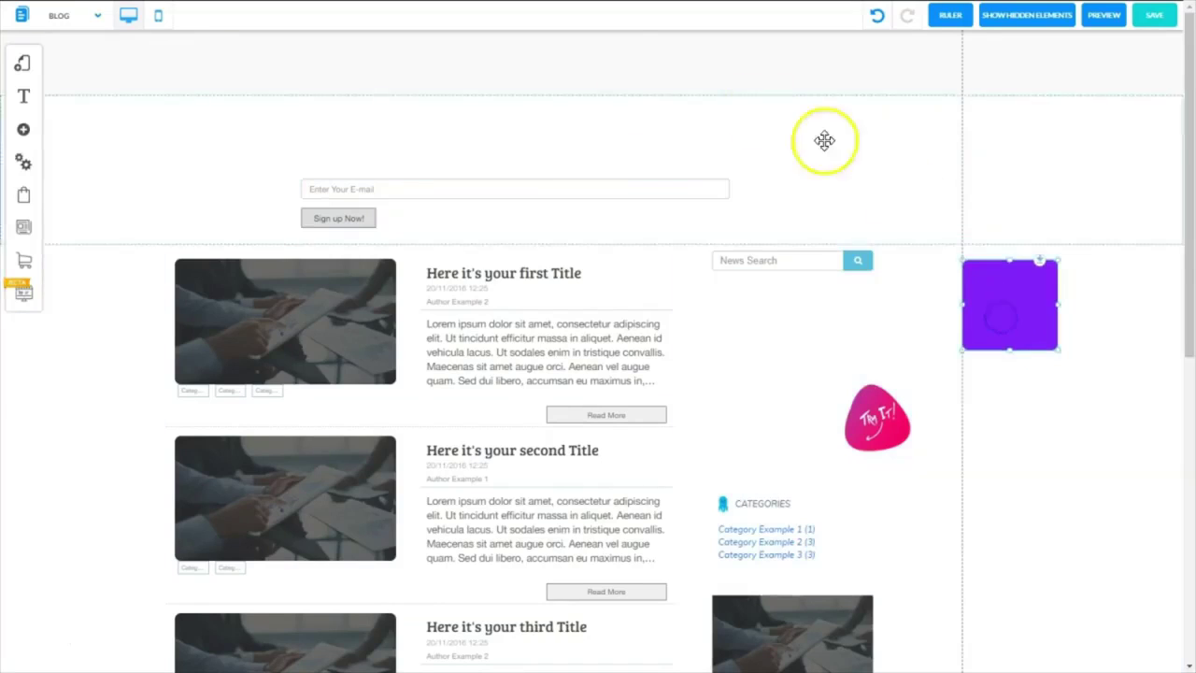
Set the header's appearance to the Single background style
left_click(572, 53)
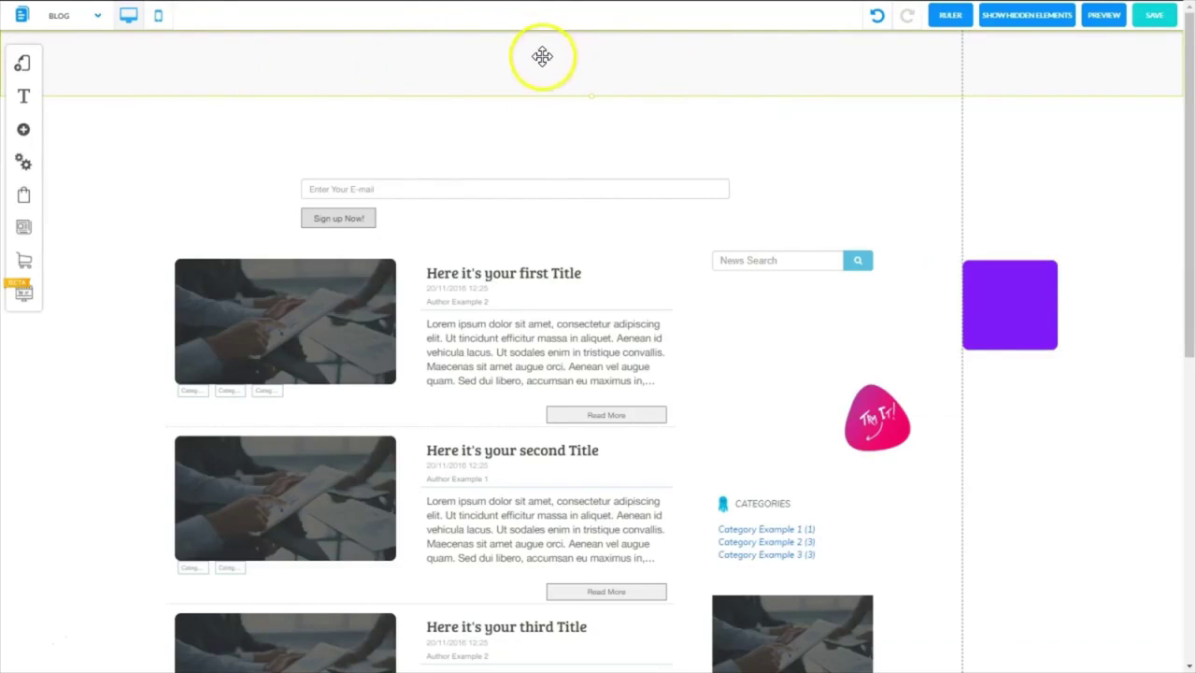
right_click(545, 52)
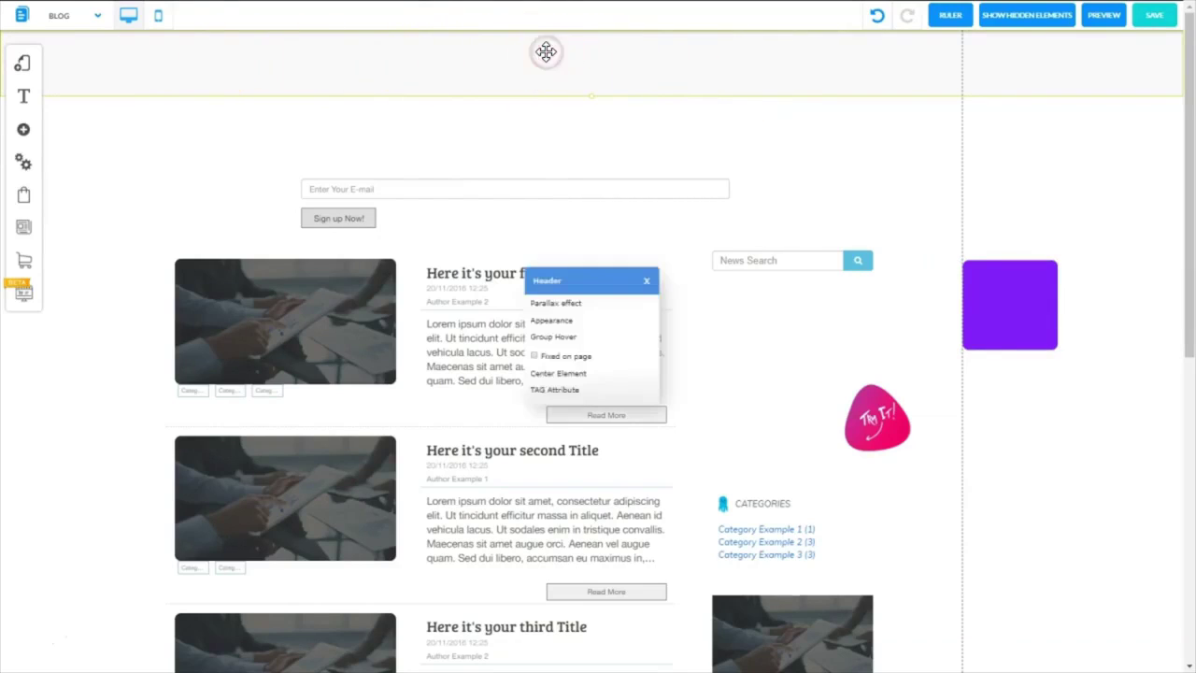
left_click(551, 321)
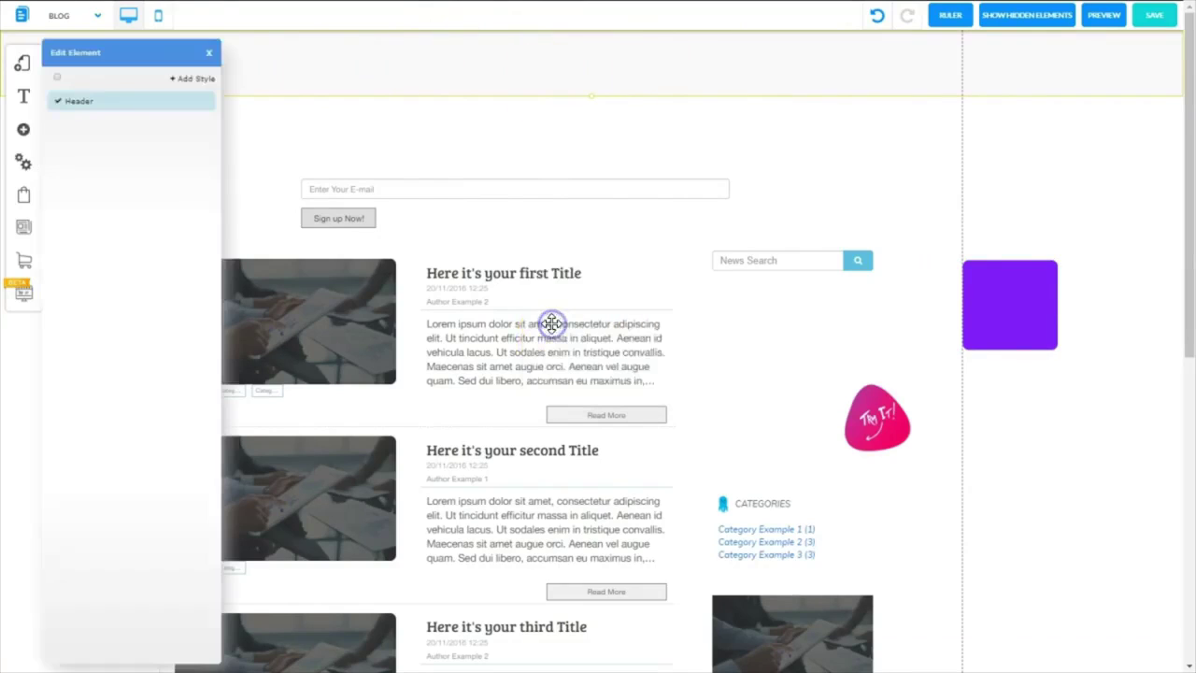
left_click(216, 102)
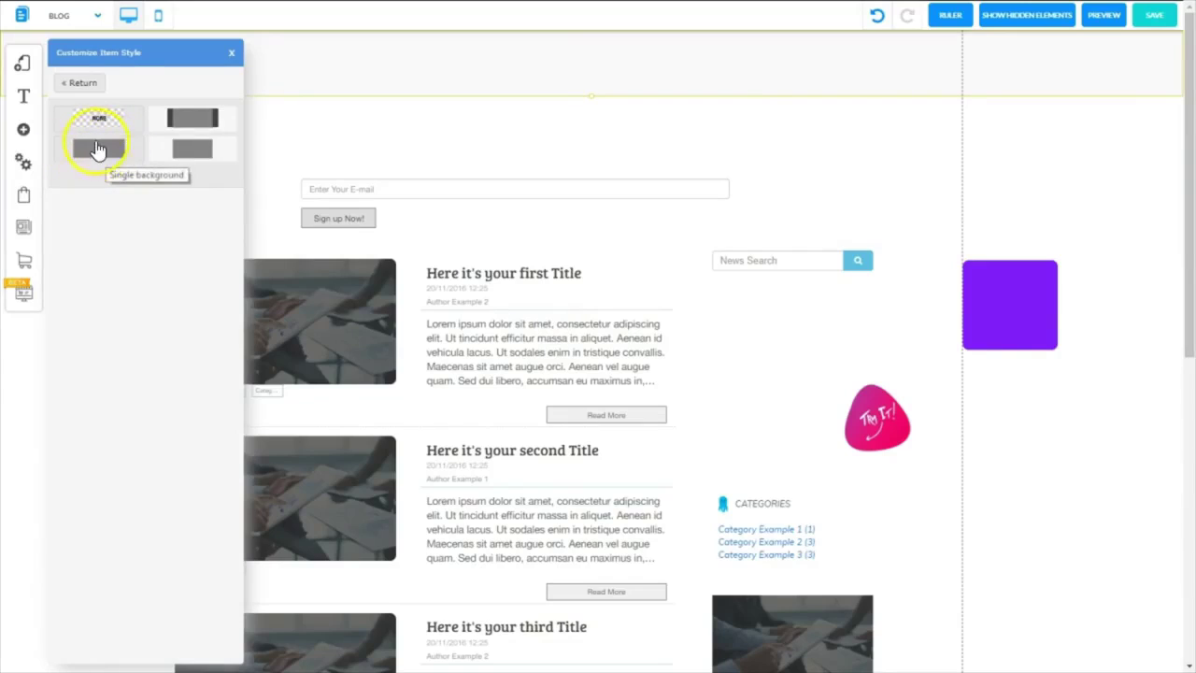
left_click(98, 147)
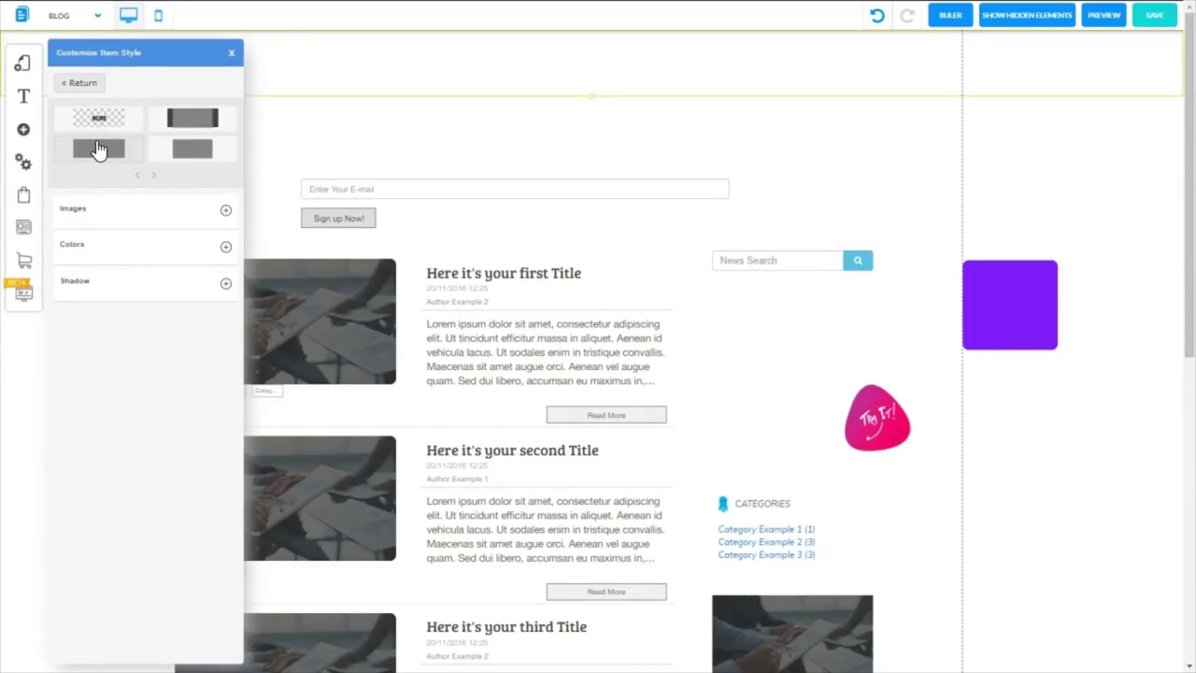
left_click(137, 219)
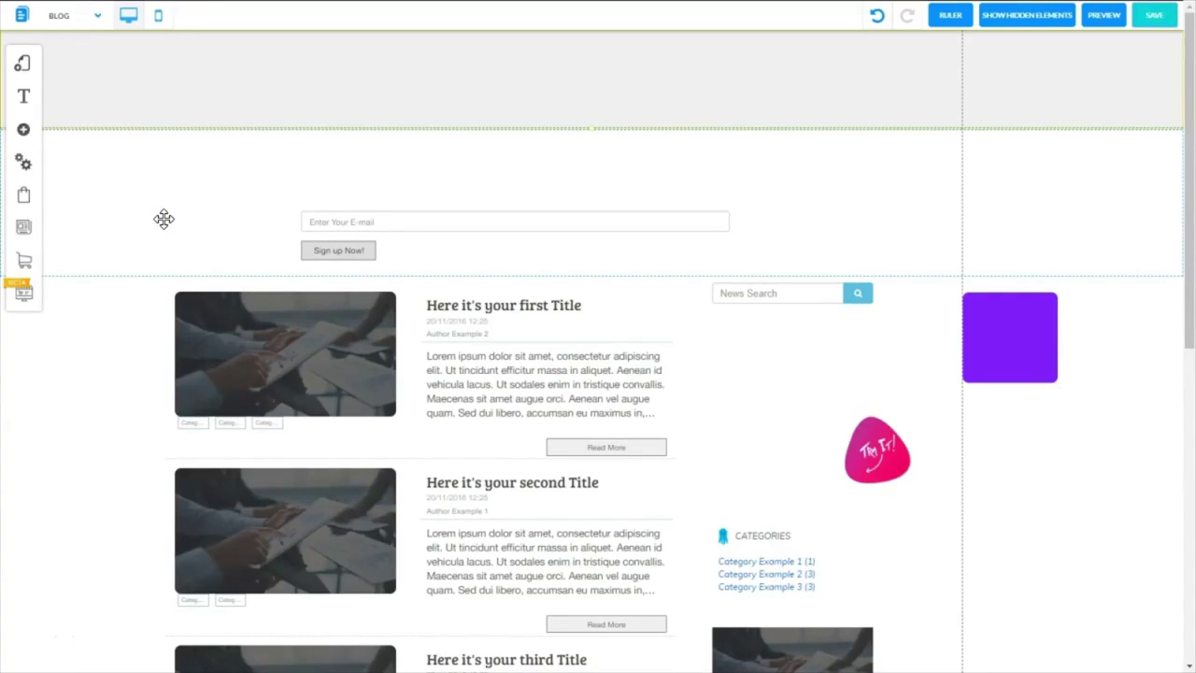
Resize the header by its lower edge, first making it shorter and then much taller than before
left_click(172, 229)
left_click(177, 215)
left_click(174, 211)
left_click_drag(141, 186, 593, 128)
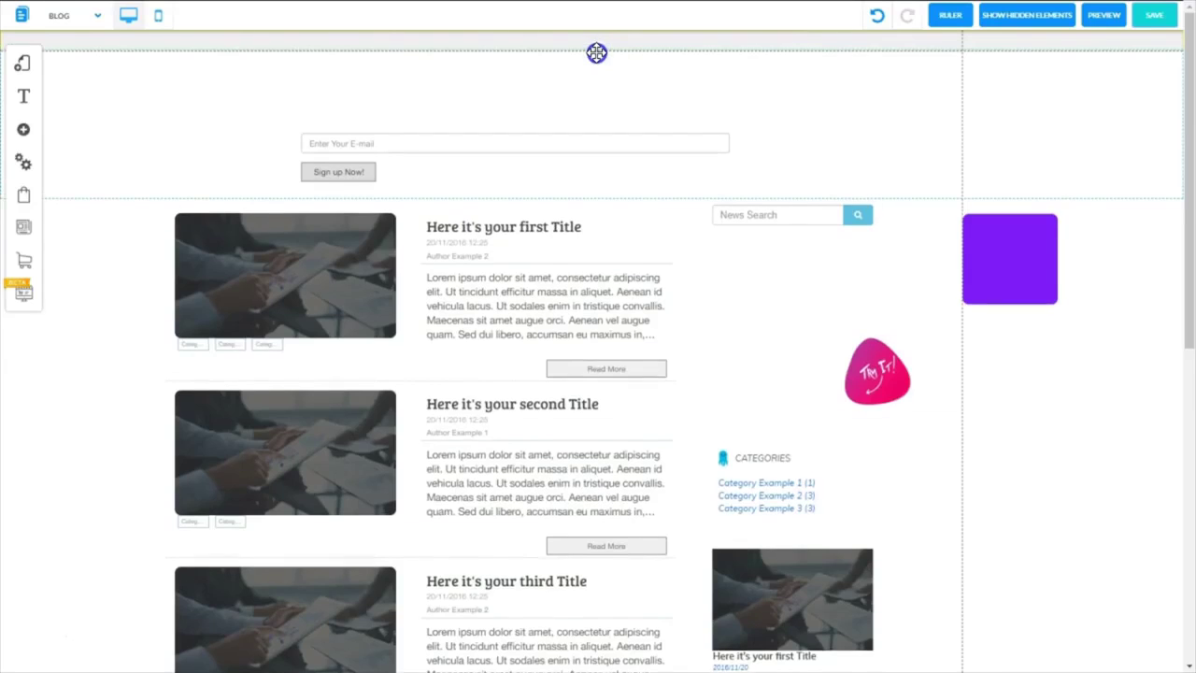
left_click_drag(597, 46, 609, 211)
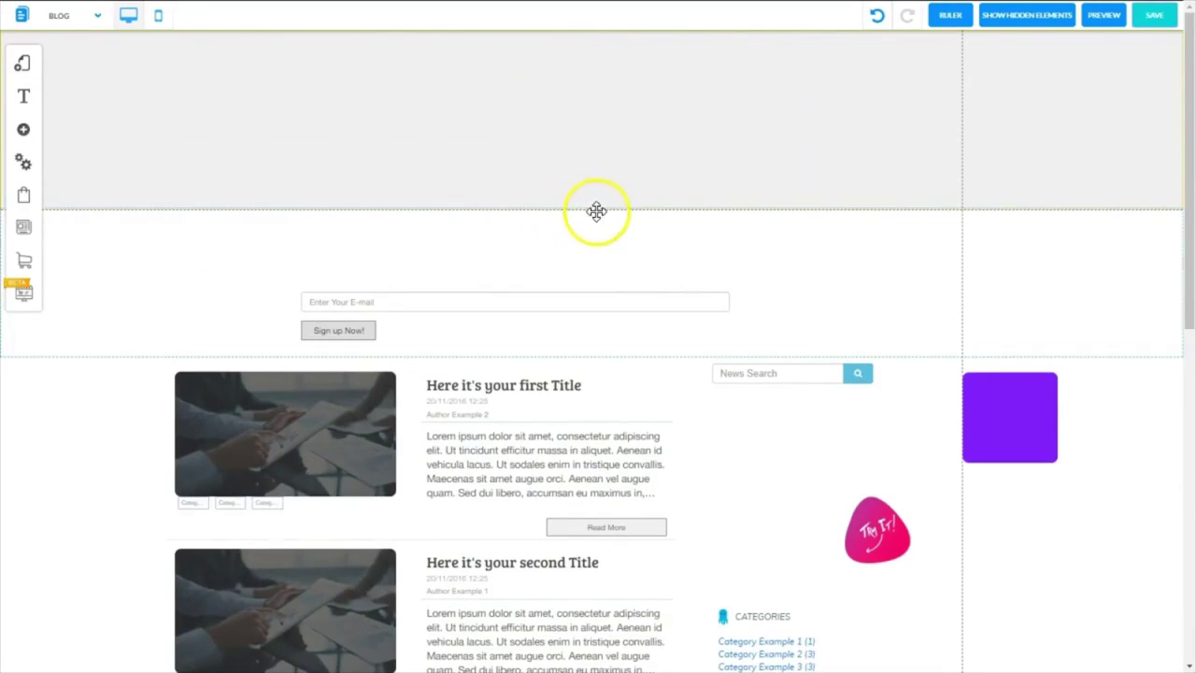
Reopen the header's appearance settings and choose the Single background style again
right_click(622, 90)
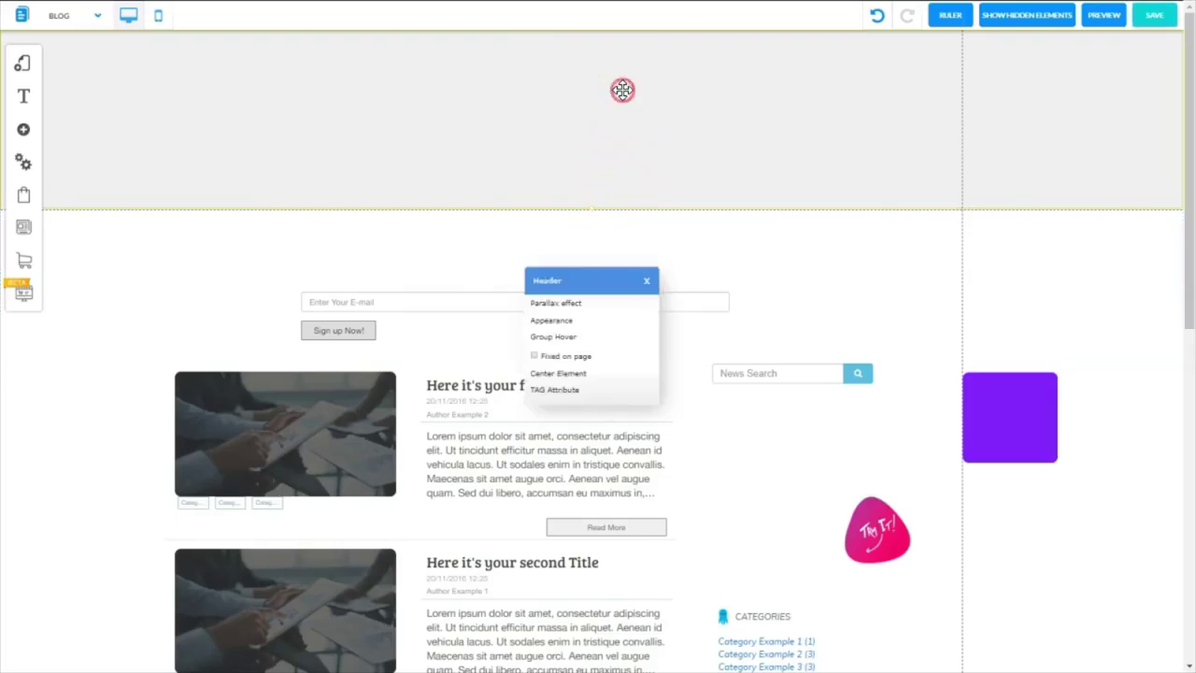
left_click(551, 321)
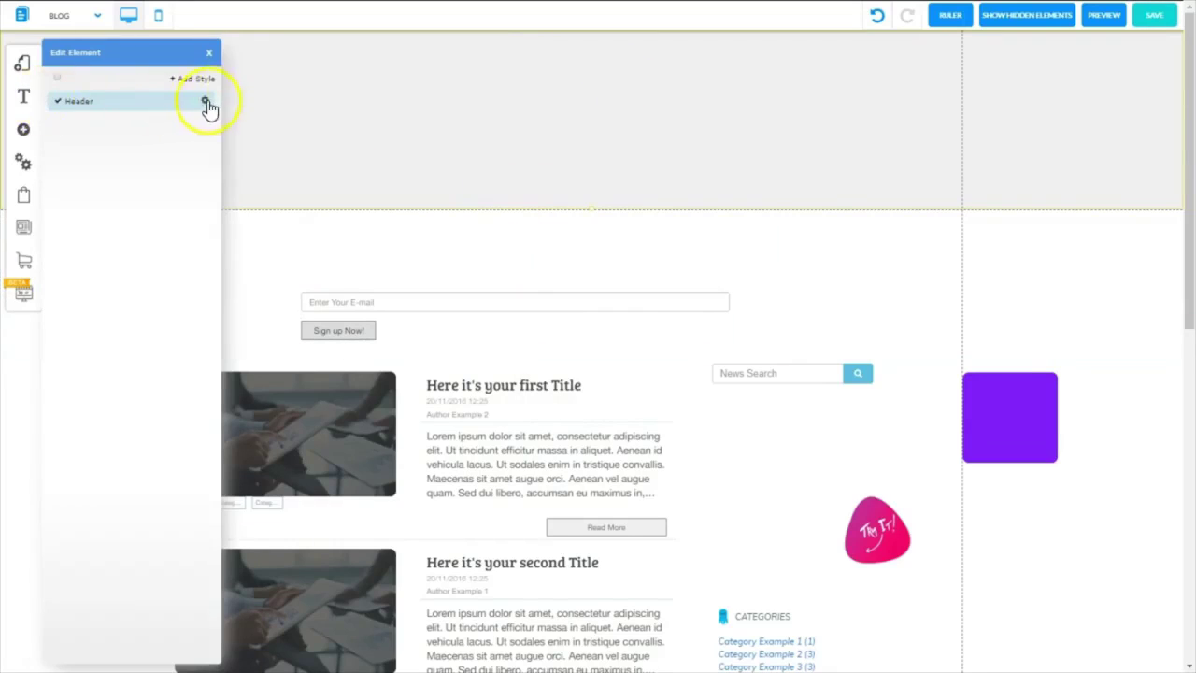
left_click(208, 103)
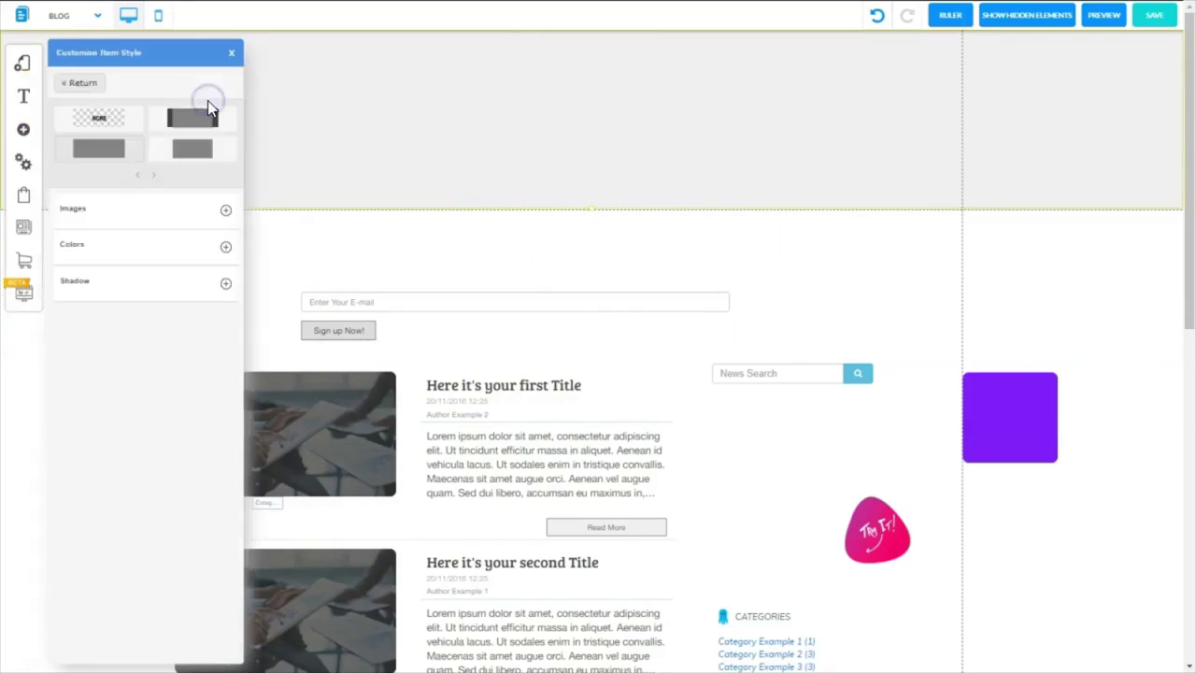
left_click(98, 152)
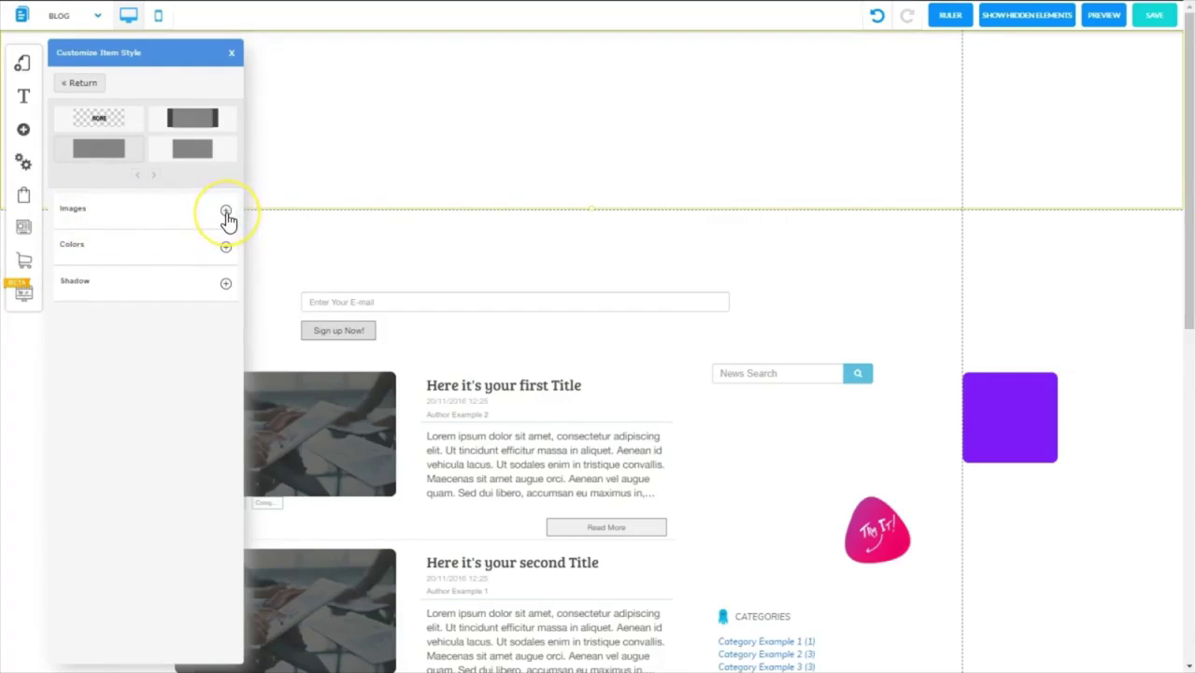
Set the dark market-stall photo from the Fruit Shop folder as the header's fluid background image and extend the header downward
left_click(226, 213)
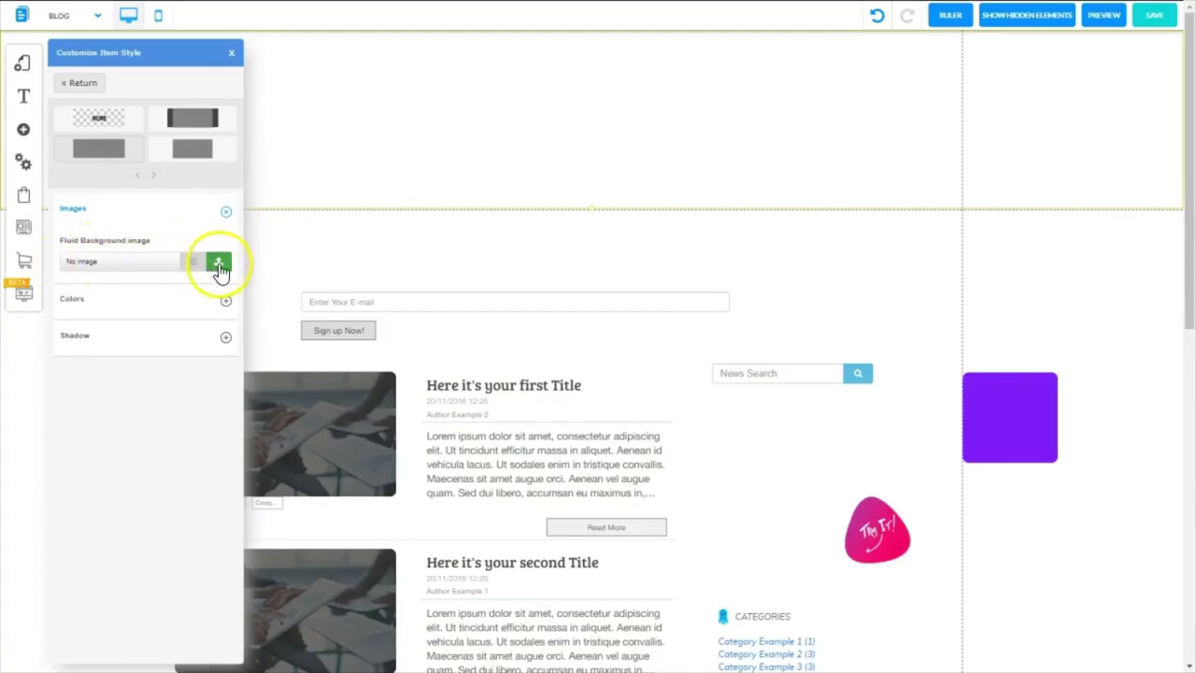
left_click(220, 266)
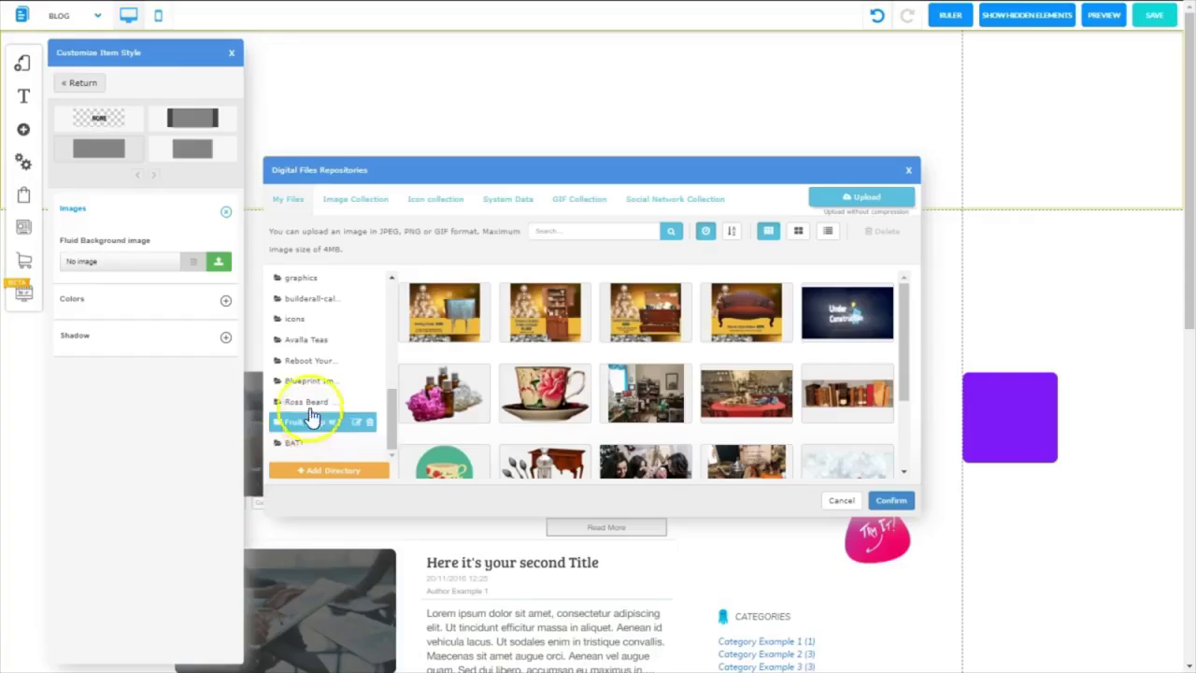
left_click(315, 425)
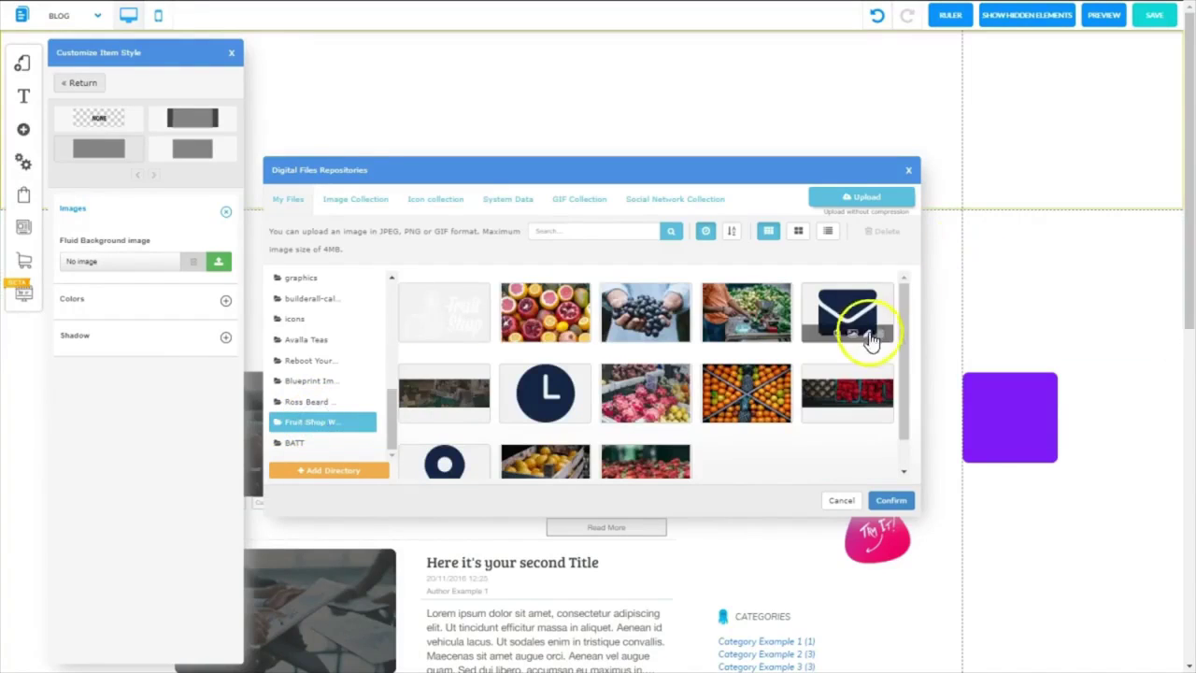
left_click(902, 355)
mouse_move(901, 354)
left_mouse_down()
mouse_move(895, 422)
mouse_move(895, 338)
left_mouse_up()
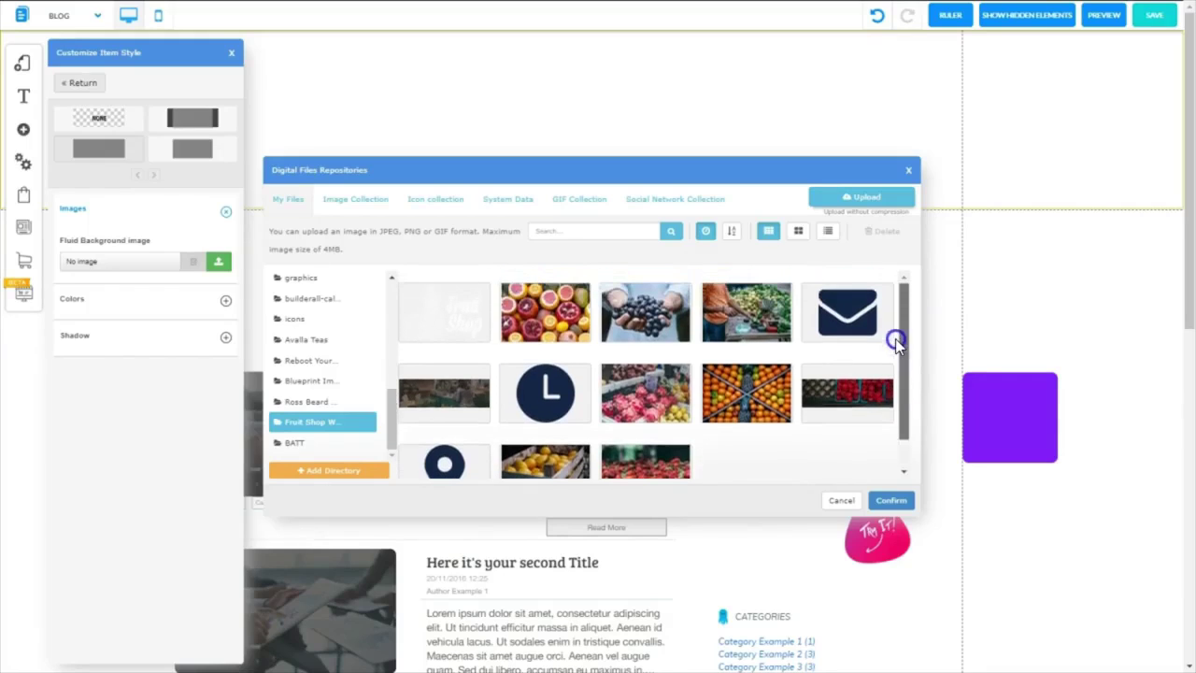
left_click(442, 402)
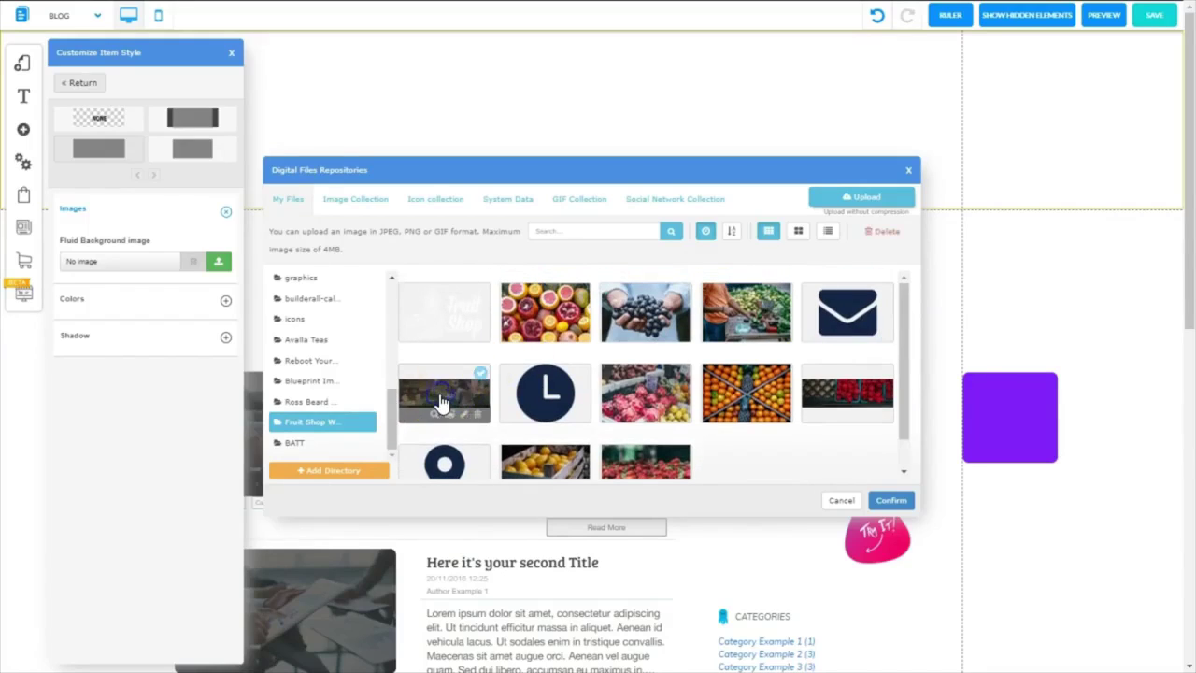
left_click(890, 502)
left_click(582, 227)
scroll(580, 355, "up", 3)
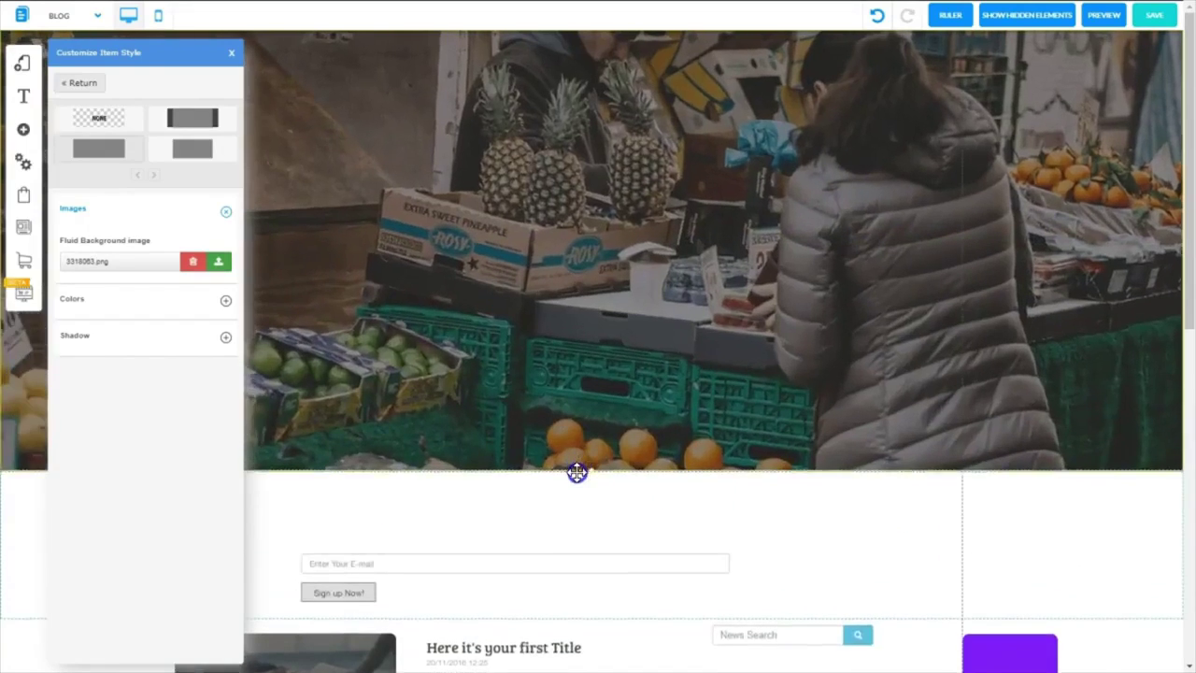
Shorten the header by raising its lower edge in two stages so the market photo forms a narrow band
left_click_drag(577, 473, 579, 289)
left_click(587, 195)
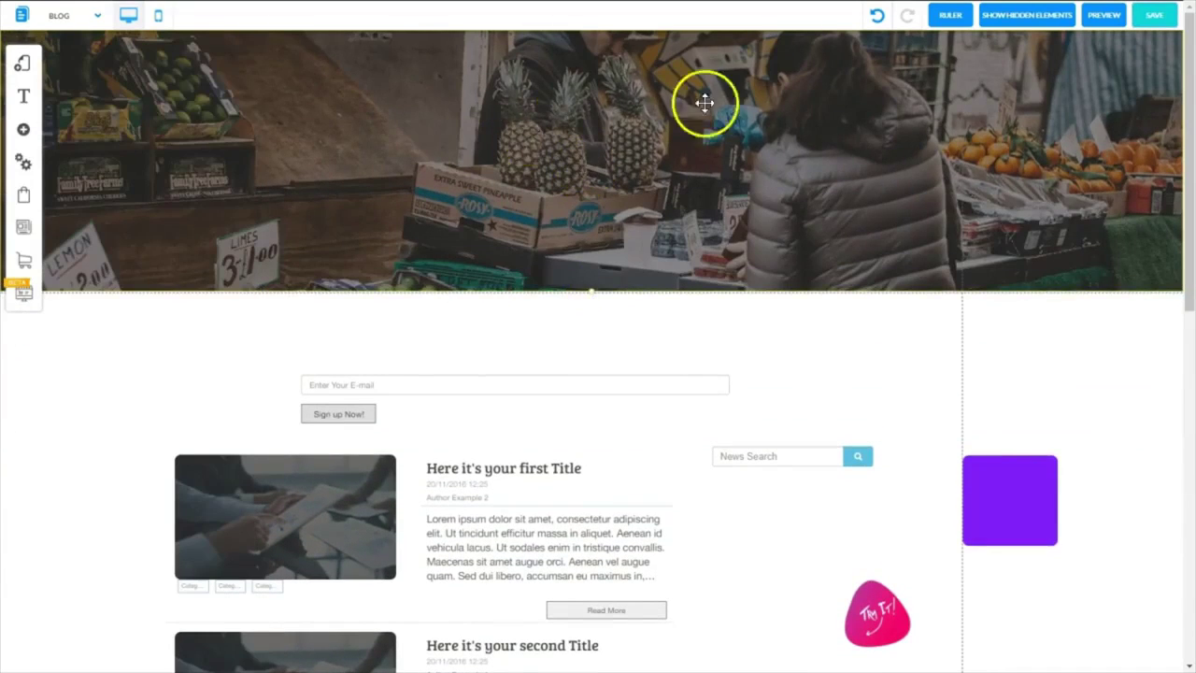
left_click_drag(594, 285, 591, 218)
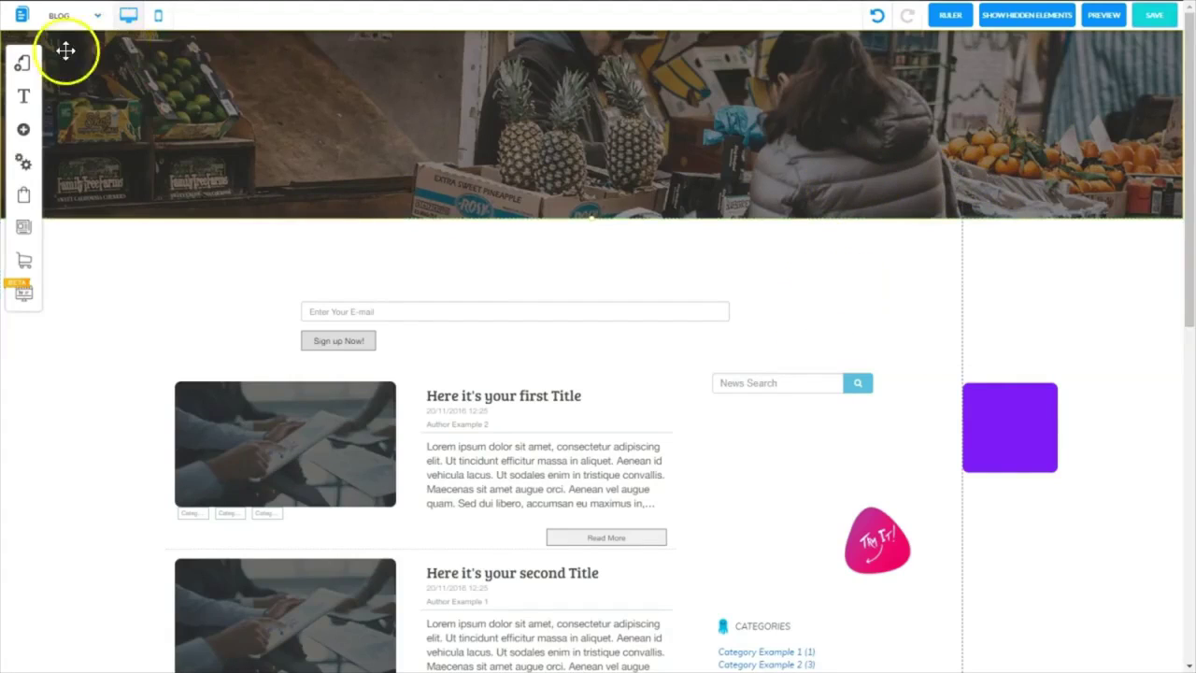
Insert an image element and replace its picture with the white Fruit Shop logo from the Fruit Shop folder
left_click(22, 131)
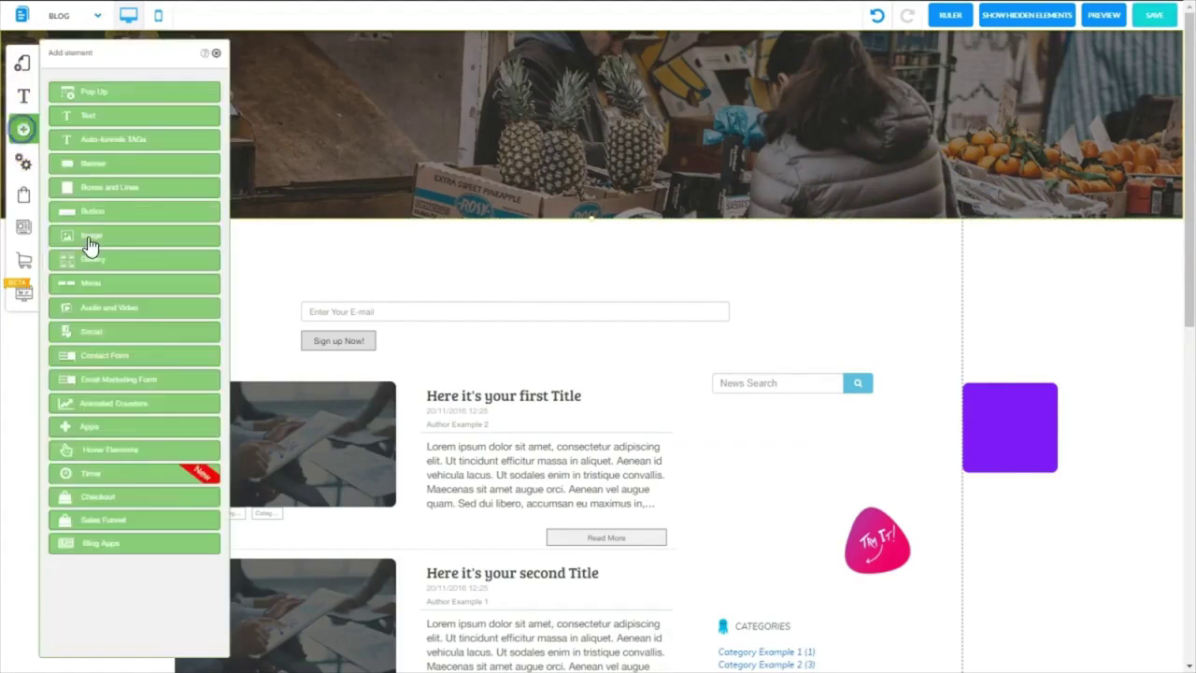
left_click(88, 241)
left_click(88, 234)
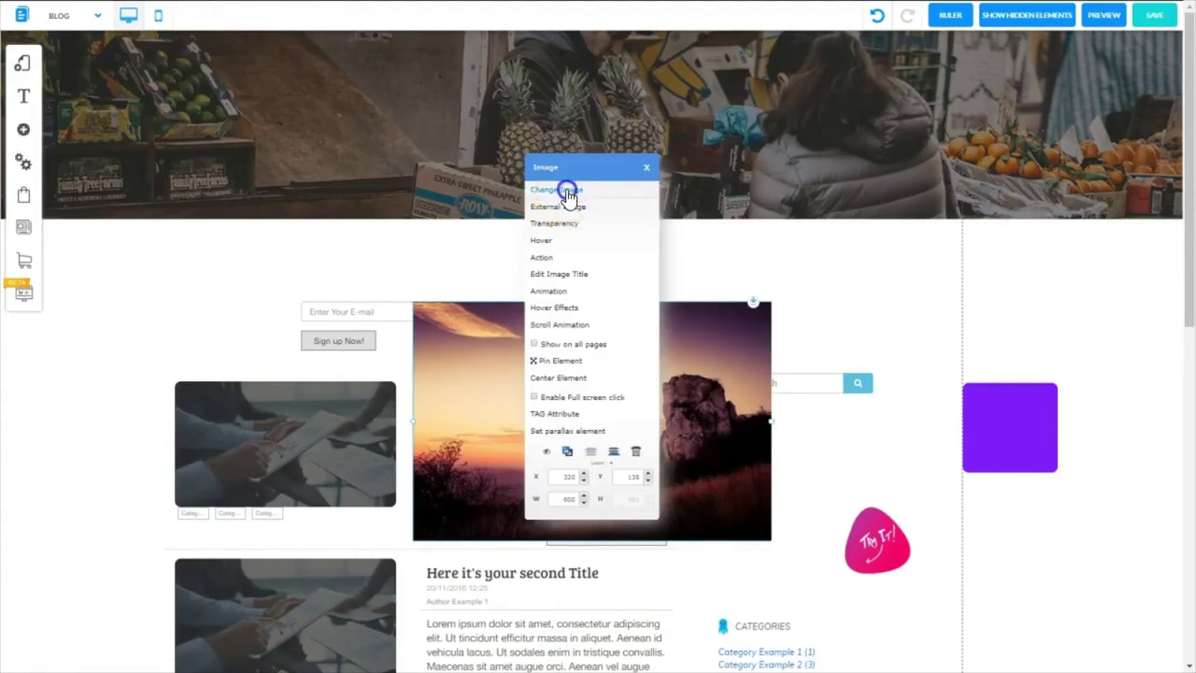
left_click(561, 191)
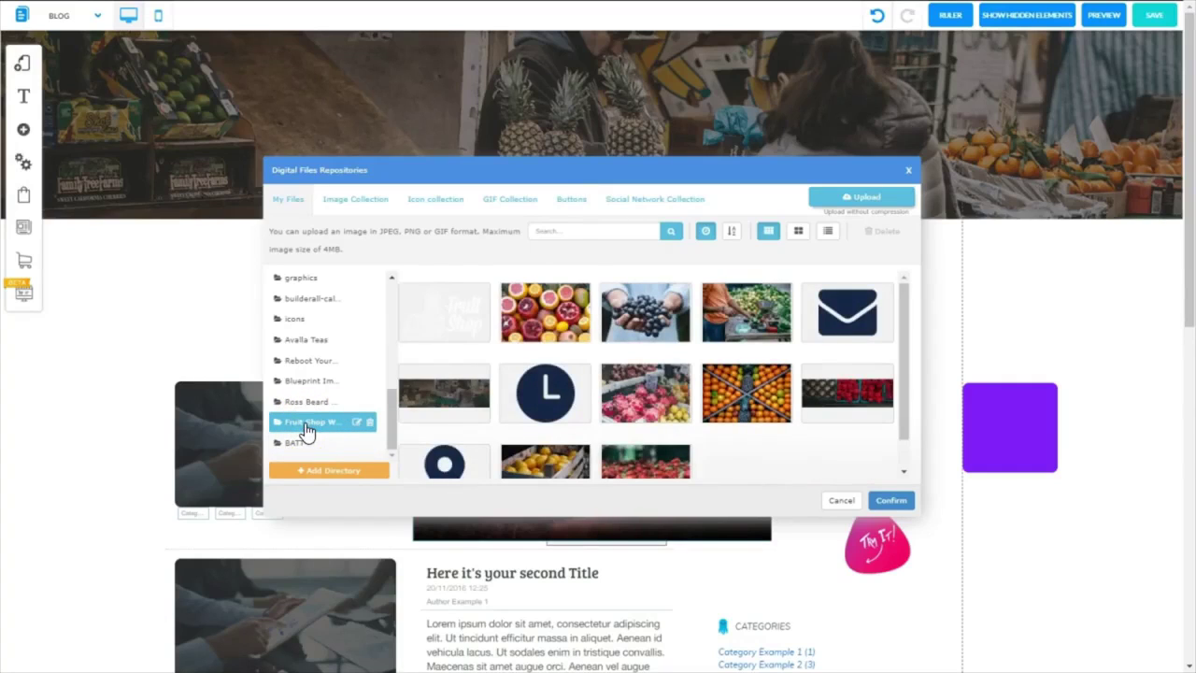
left_click(442, 311)
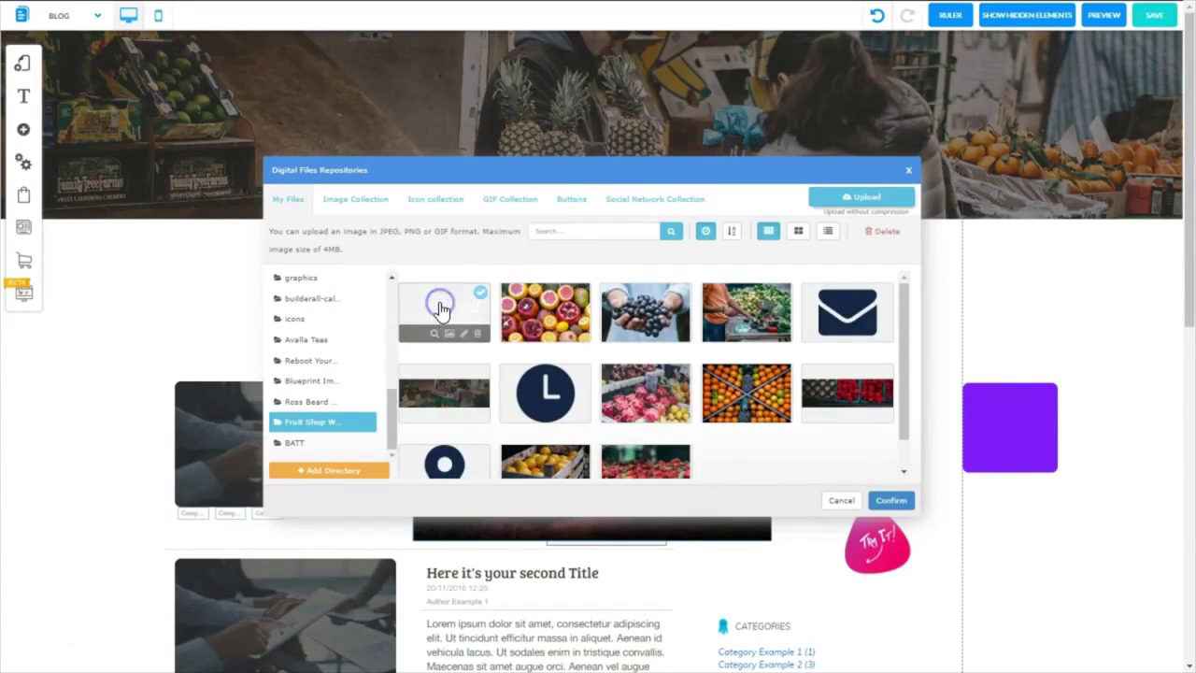
left_click(891, 500)
Move the logo into the header at a smaller size and adjust its position using a vertical ruler guide
left_click_drag(569, 373, 546, 124)
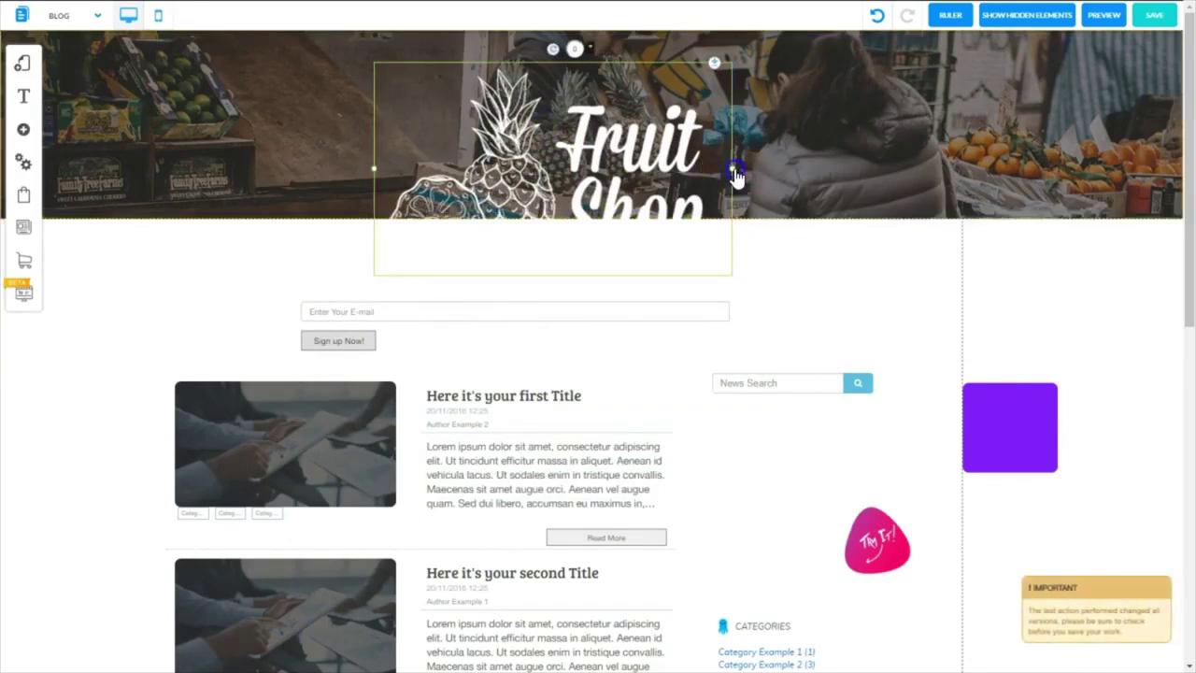
left_click_drag(734, 169, 382, 160)
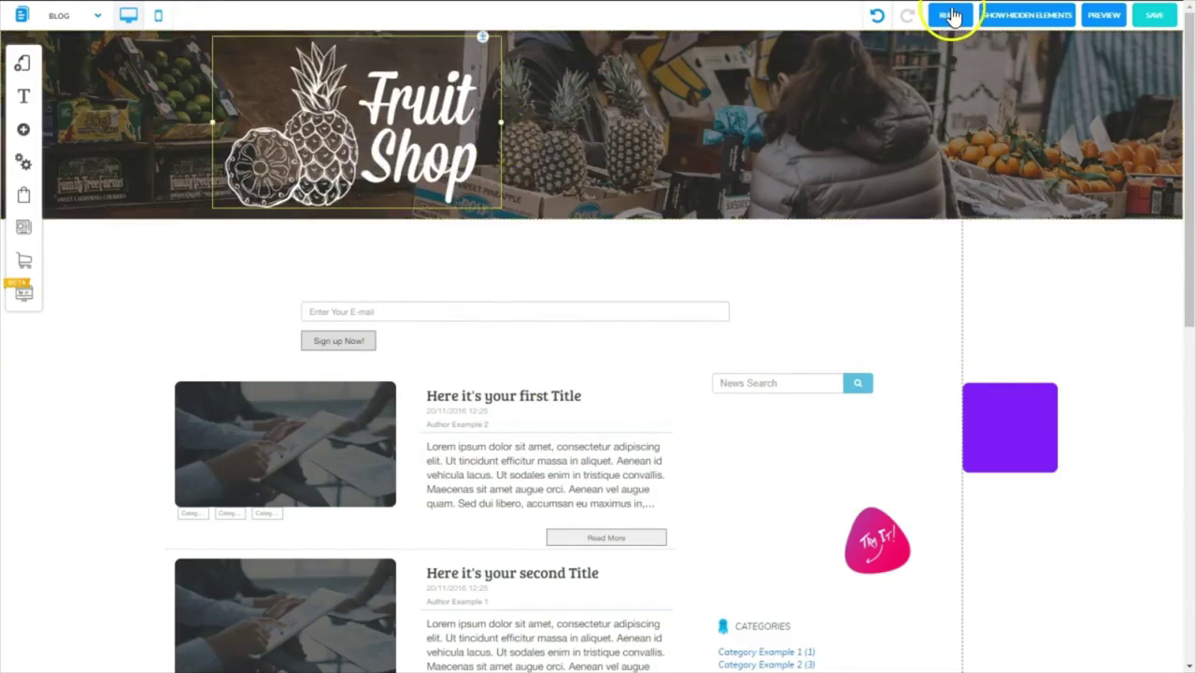
left_click(952, 16)
left_click(216, 40)
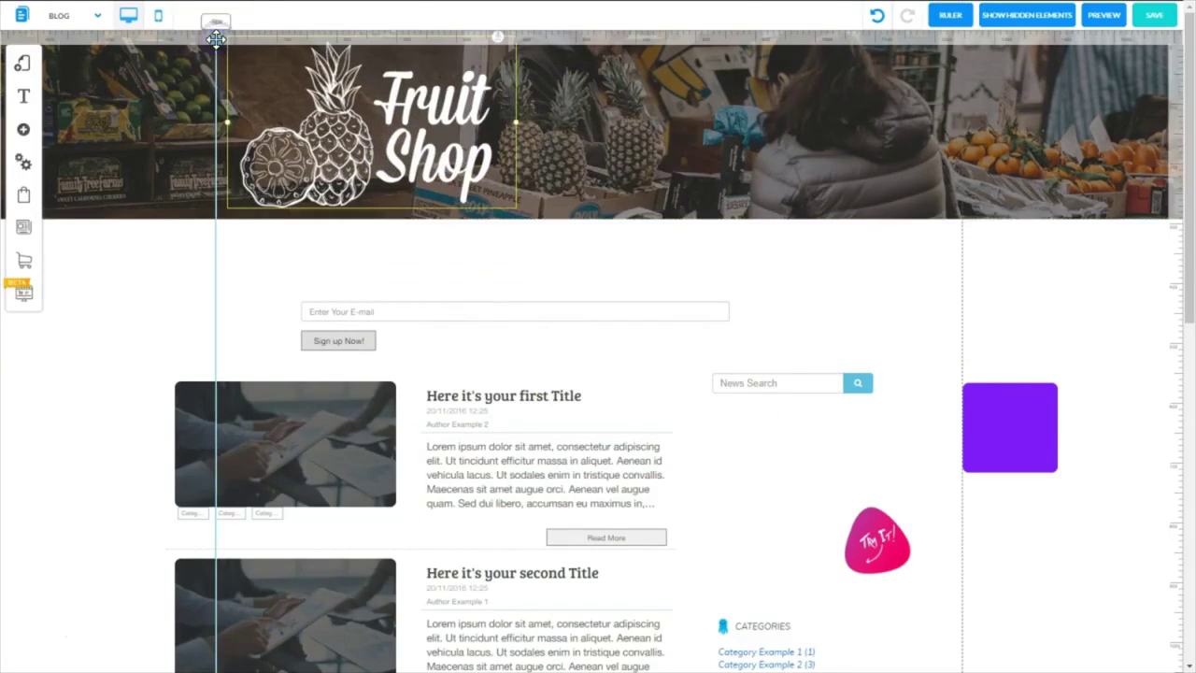
mouse_move(216, 40)
left_mouse_down()
mouse_move(218, 440)
mouse_move(195, 37)
left_mouse_up()
left_click_drag(353, 112, 341, 119)
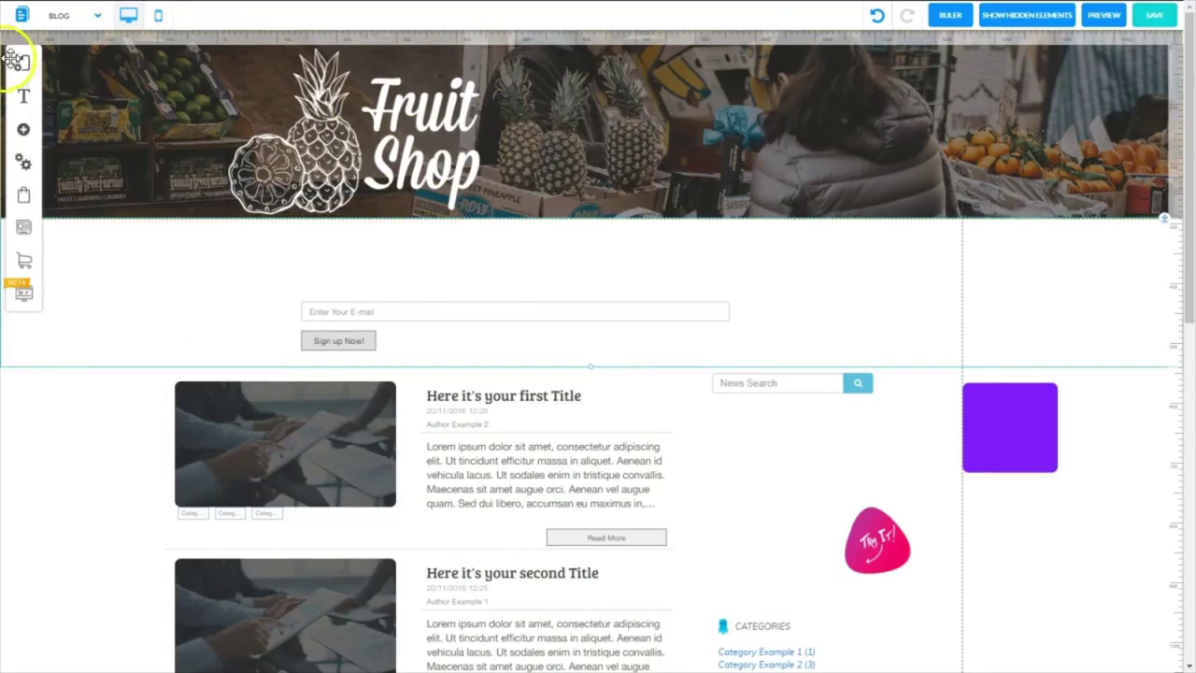
Add a Title XL text element below the header and replace its placeholder text with "Blog Bits"
left_click(23, 136)
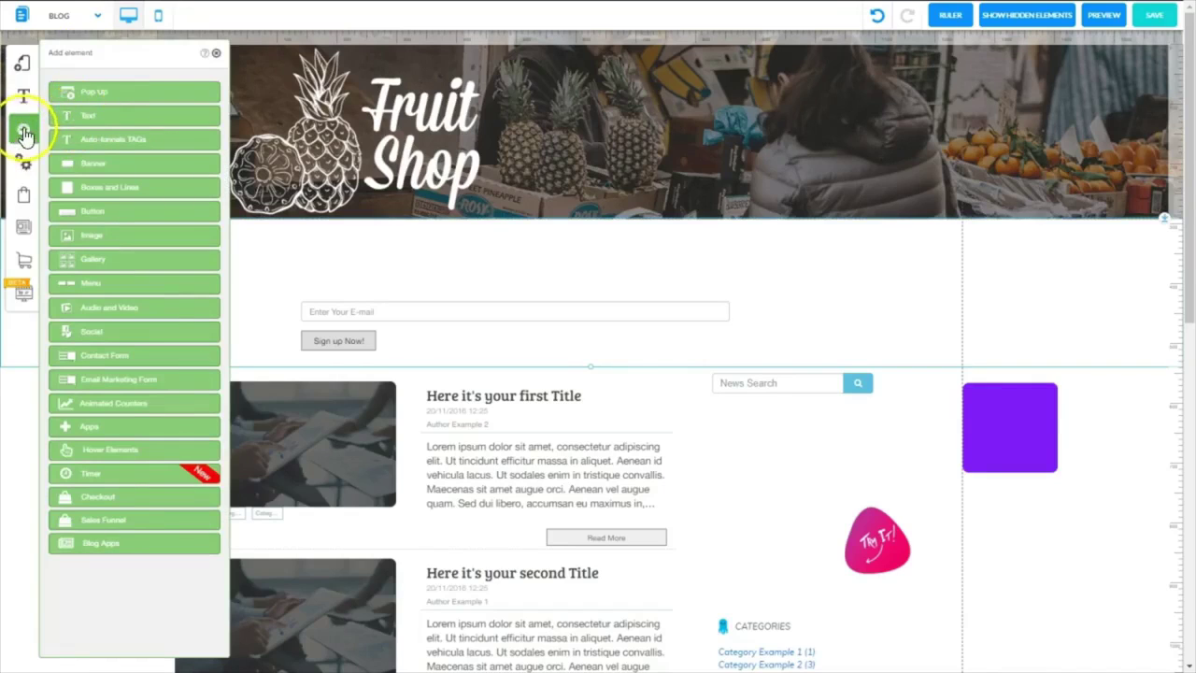
left_click(88, 115)
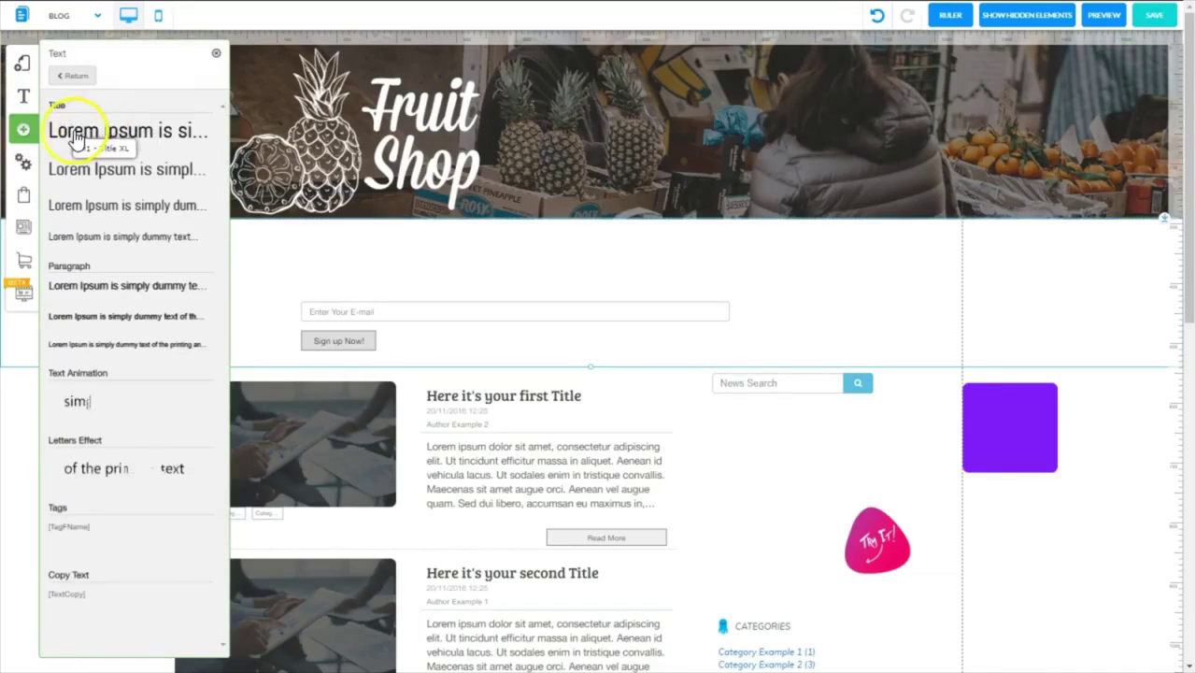
left_click(72, 136)
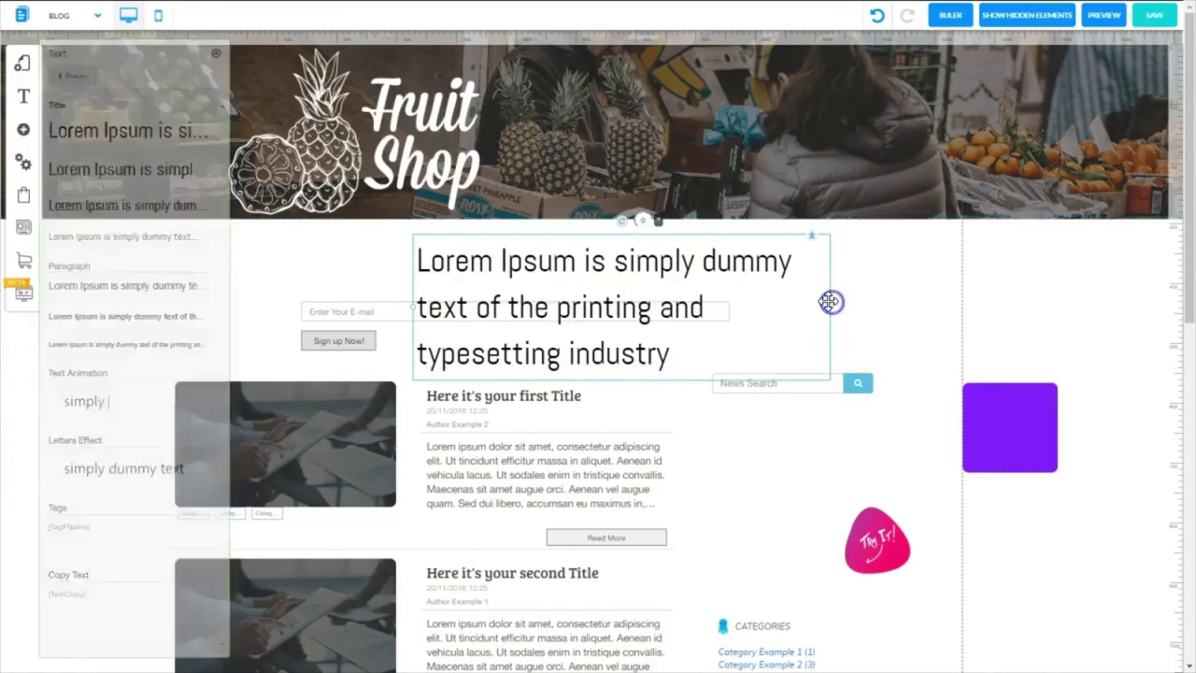
double_click(505, 275)
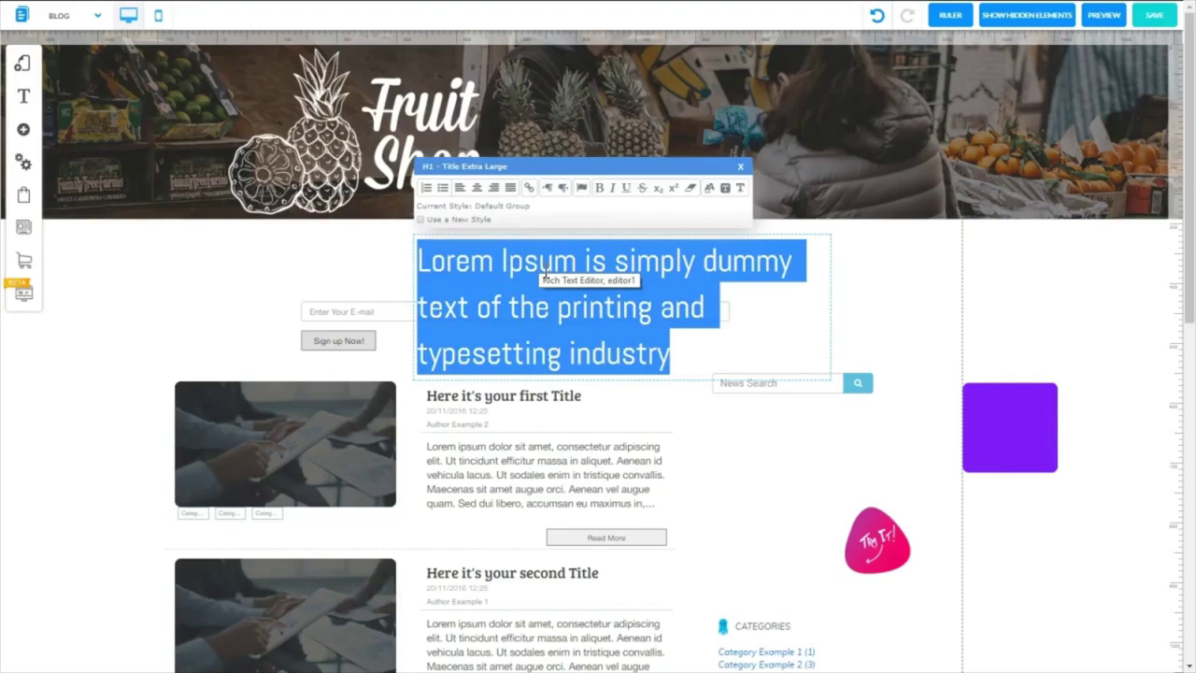
type("B")
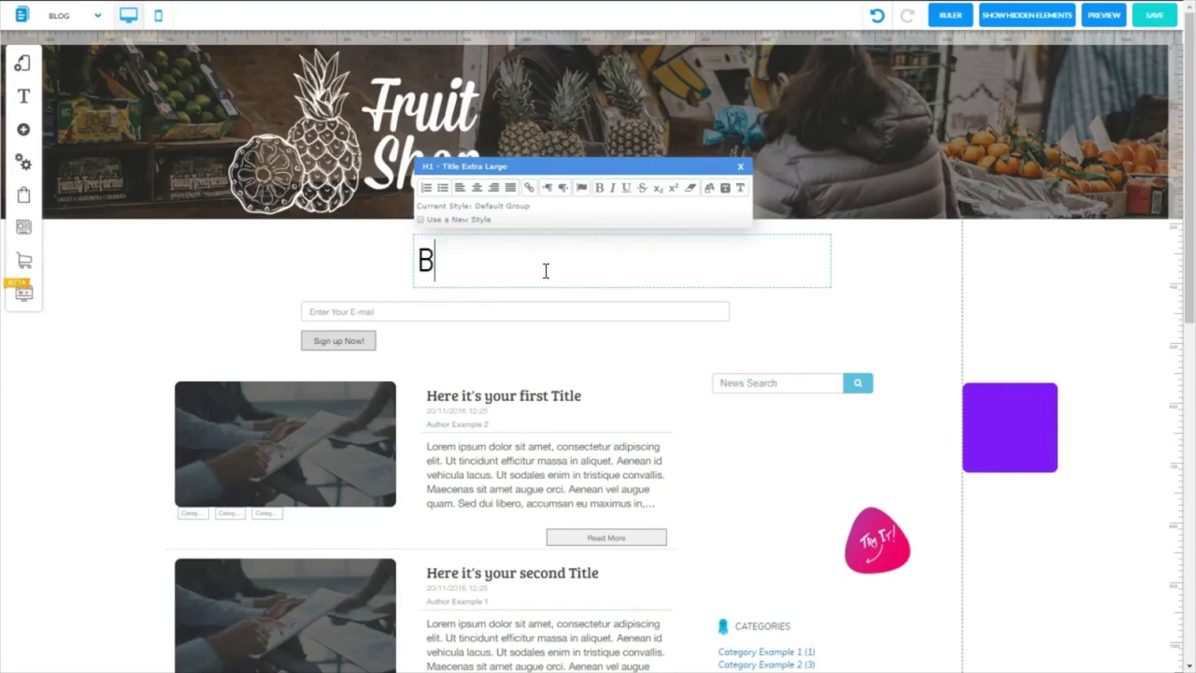
type("log Bits")
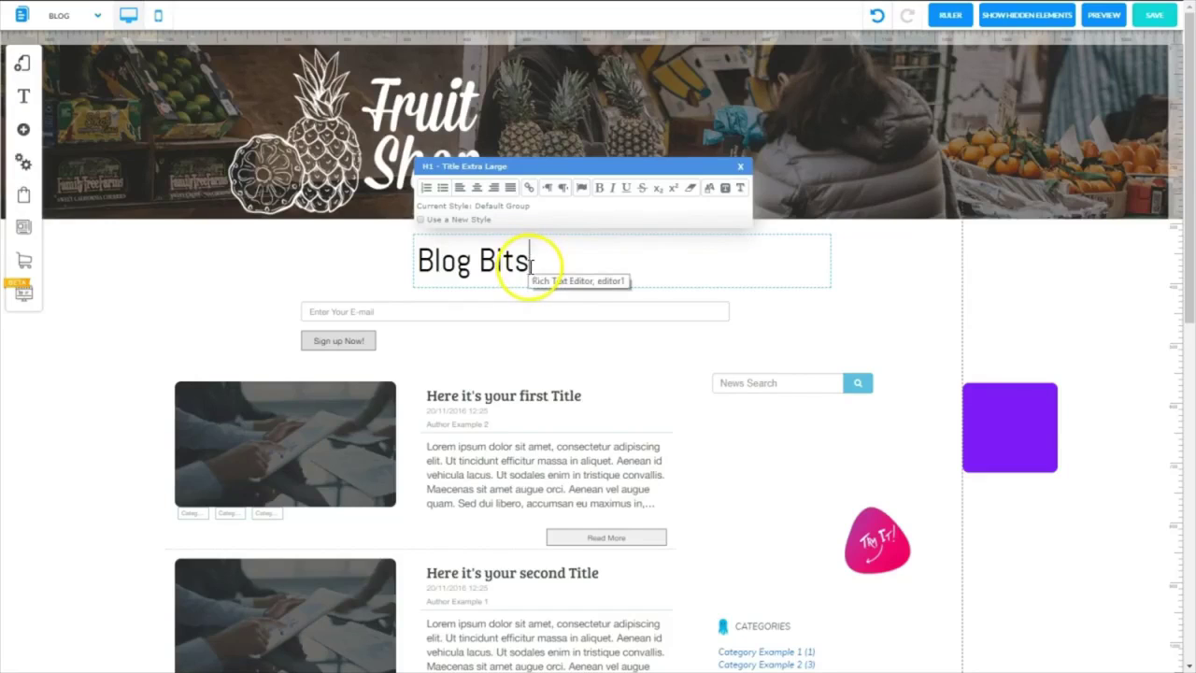
Make the title white, reading "The Fruit Shop Blog Bites", and place it in the header beside the logo
left_click_drag(531, 263, 417, 263)
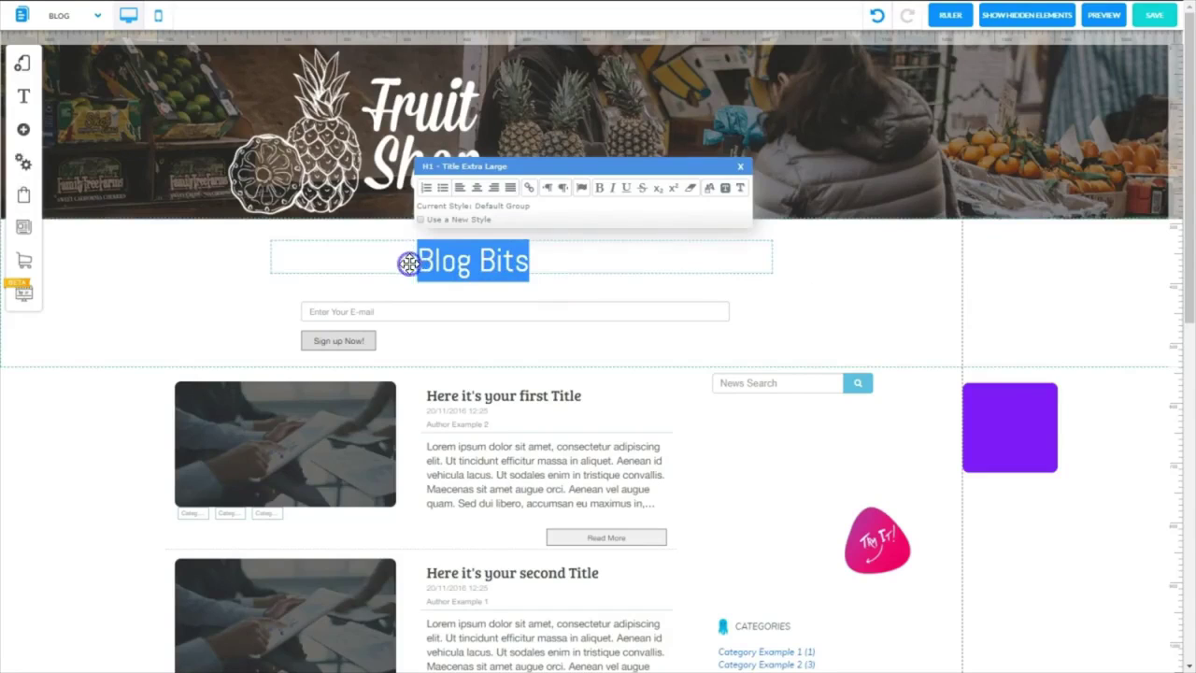
left_click(712, 194)
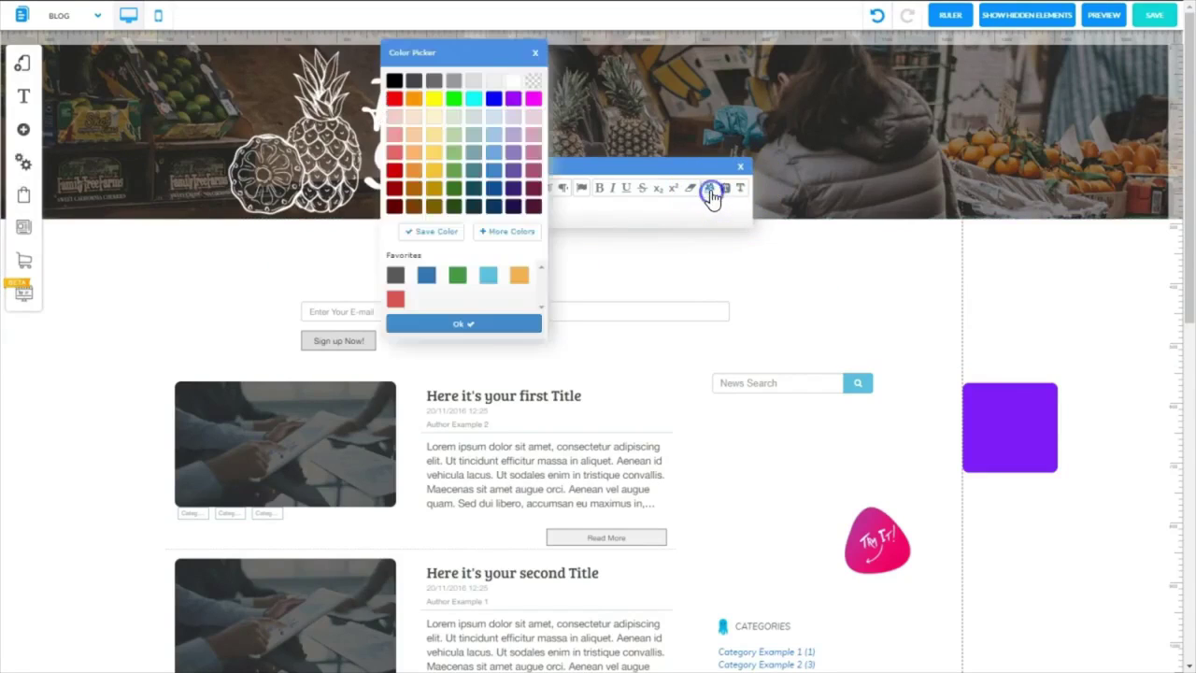
left_click(458, 324)
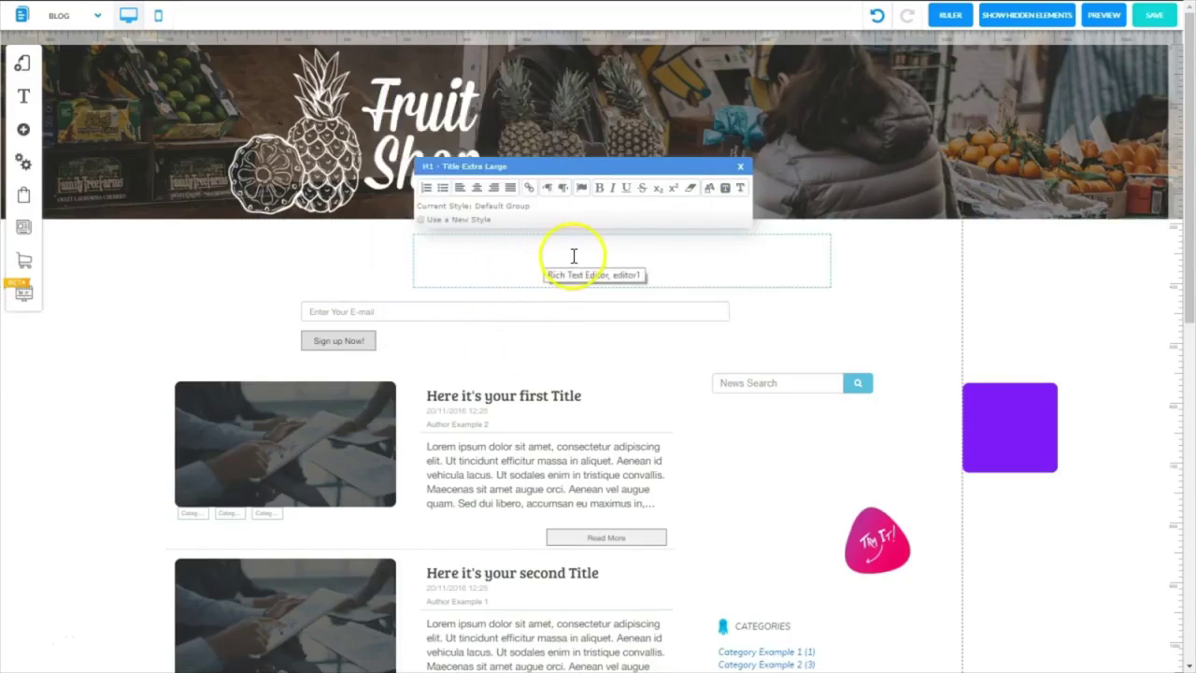
left_click_drag(395, 259, 585, 152)
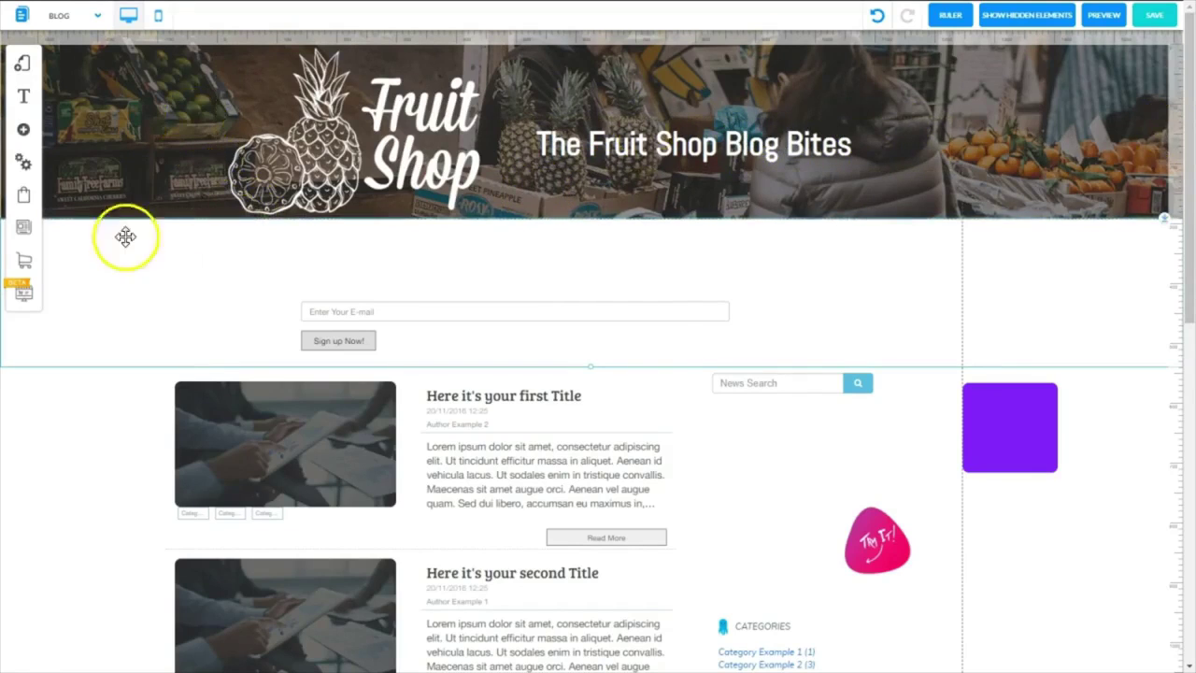
Save the changes to the default layout and the Blog page, and open the News Page
left_click(1154, 17)
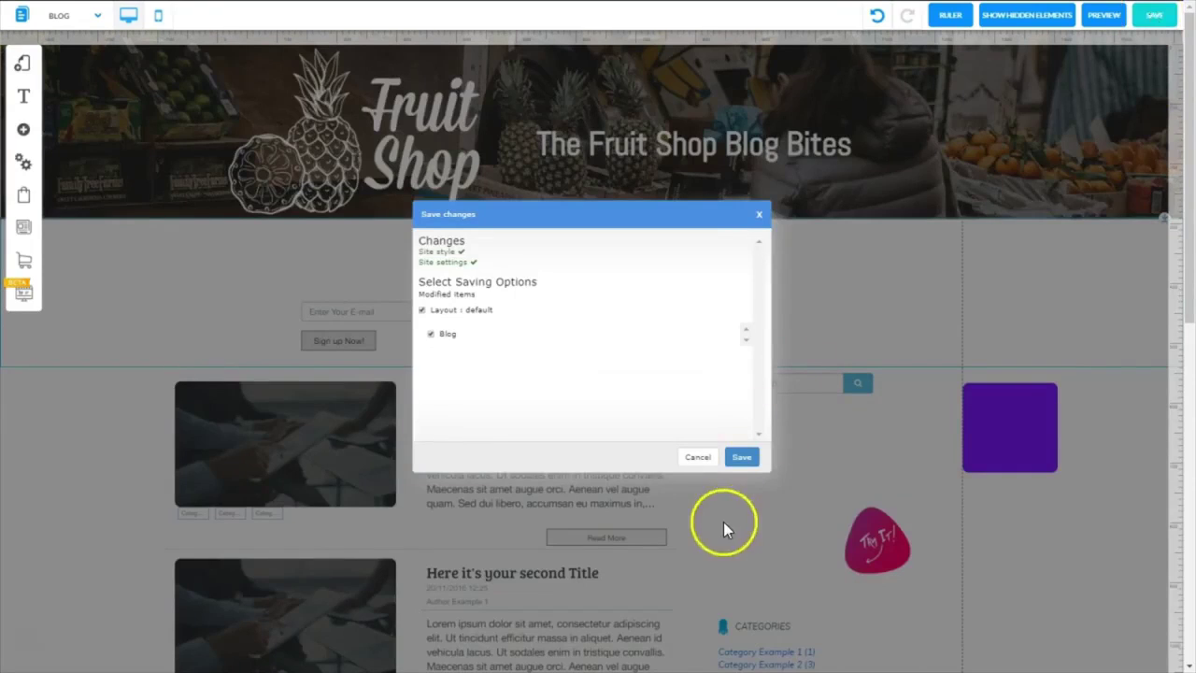
left_click(742, 458)
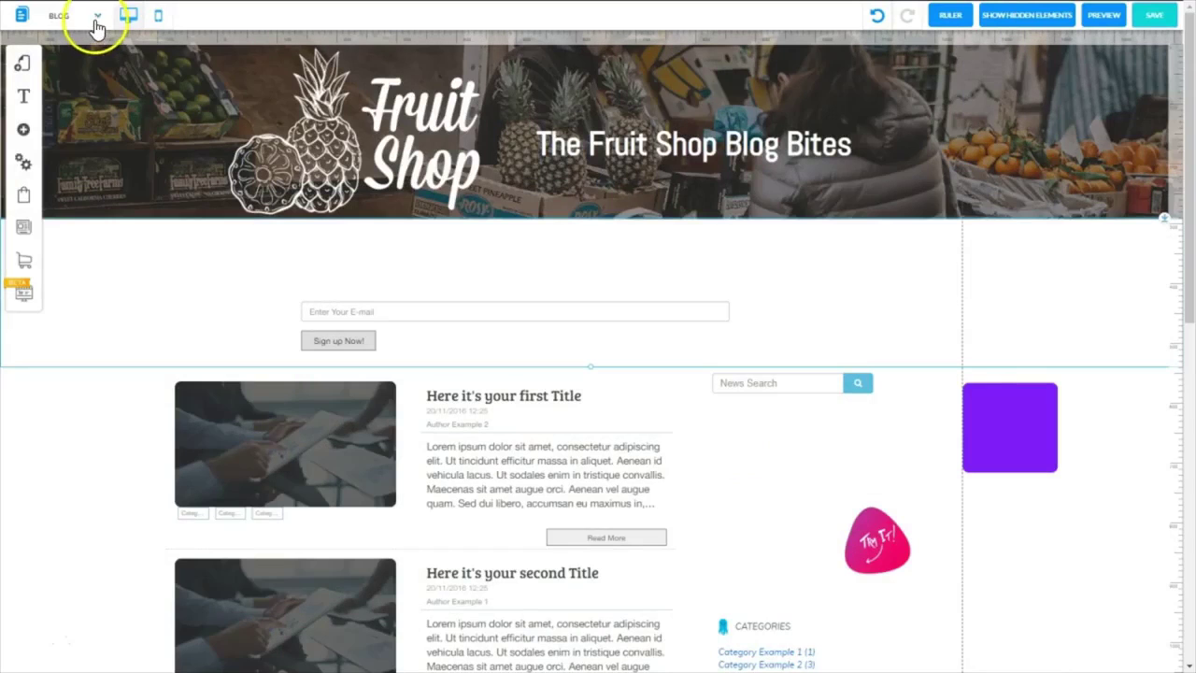
left_click(99, 18)
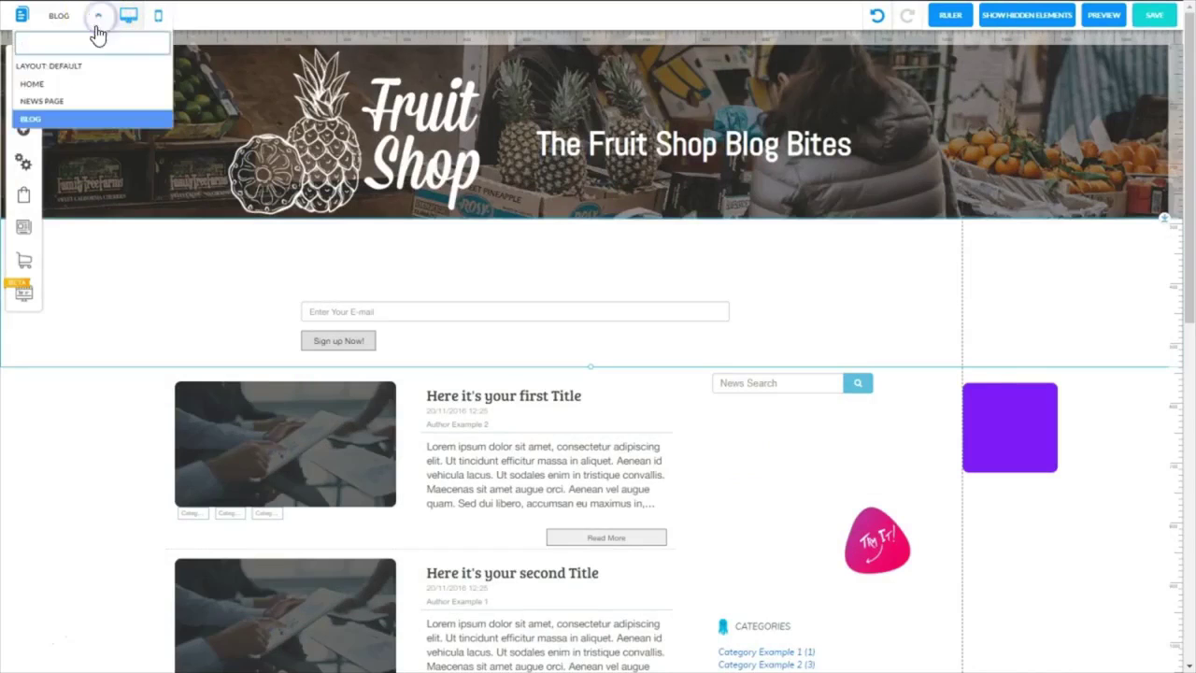
left_click(64, 100)
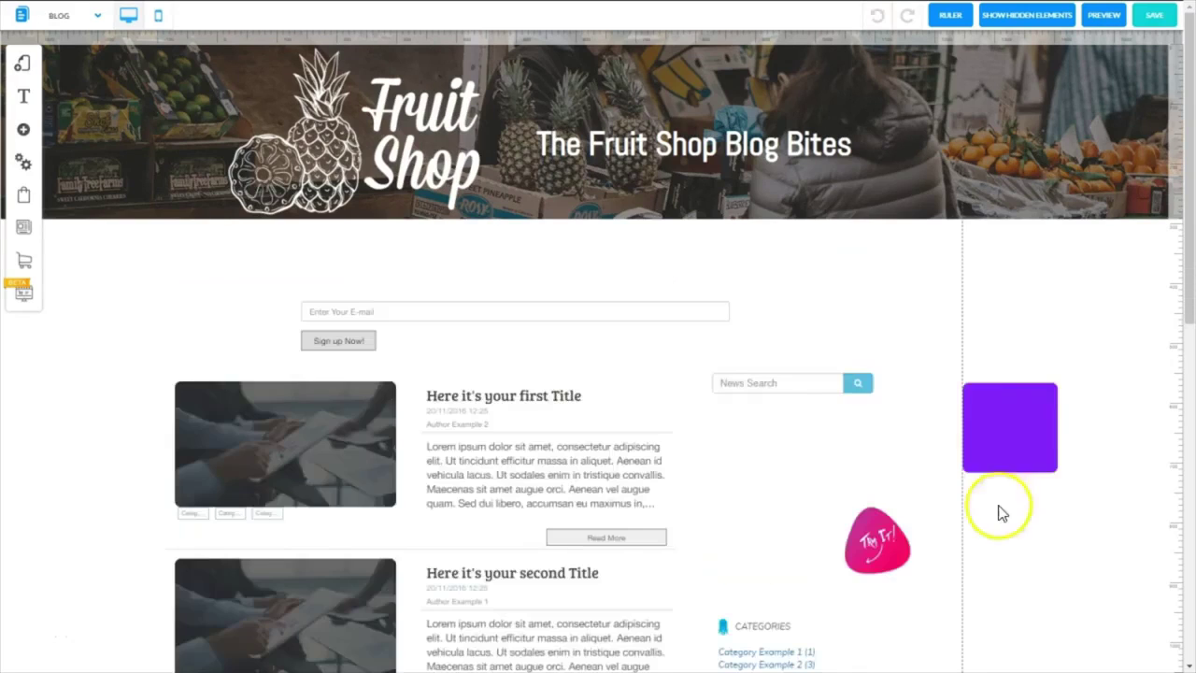
Move the purple box up into the far right of the e-mail sign-up banner
left_click(1009, 435)
left_click_drag(1009, 437, 1069, 303)
Add a style titled "FruitshopBlogBanner" to the sign-up banner's appearance and give it the plain solid rectangle layout
left_click(925, 268)
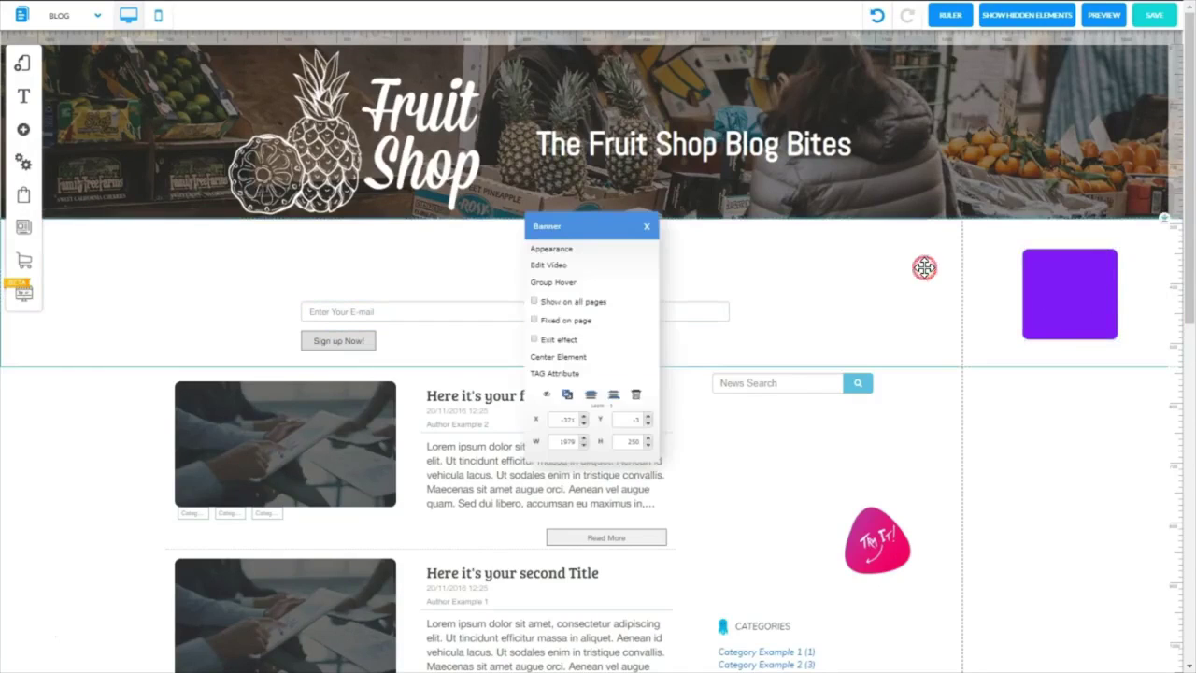
left_click(557, 250)
left_click(194, 78)
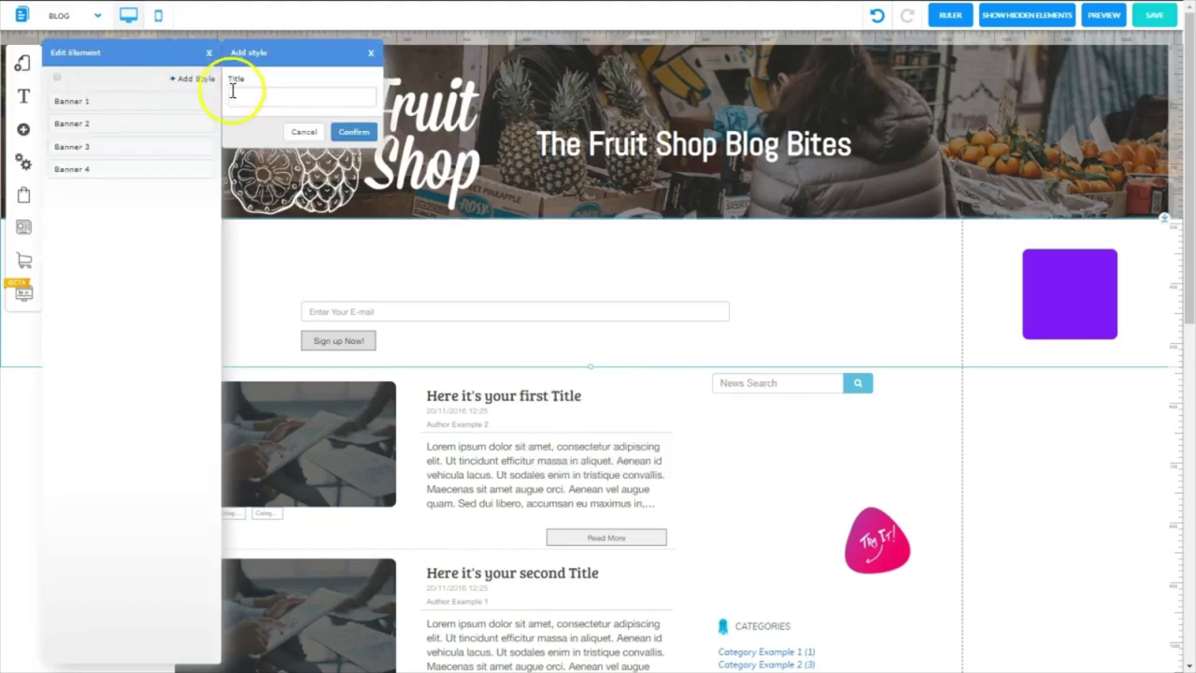
left_click(241, 98)
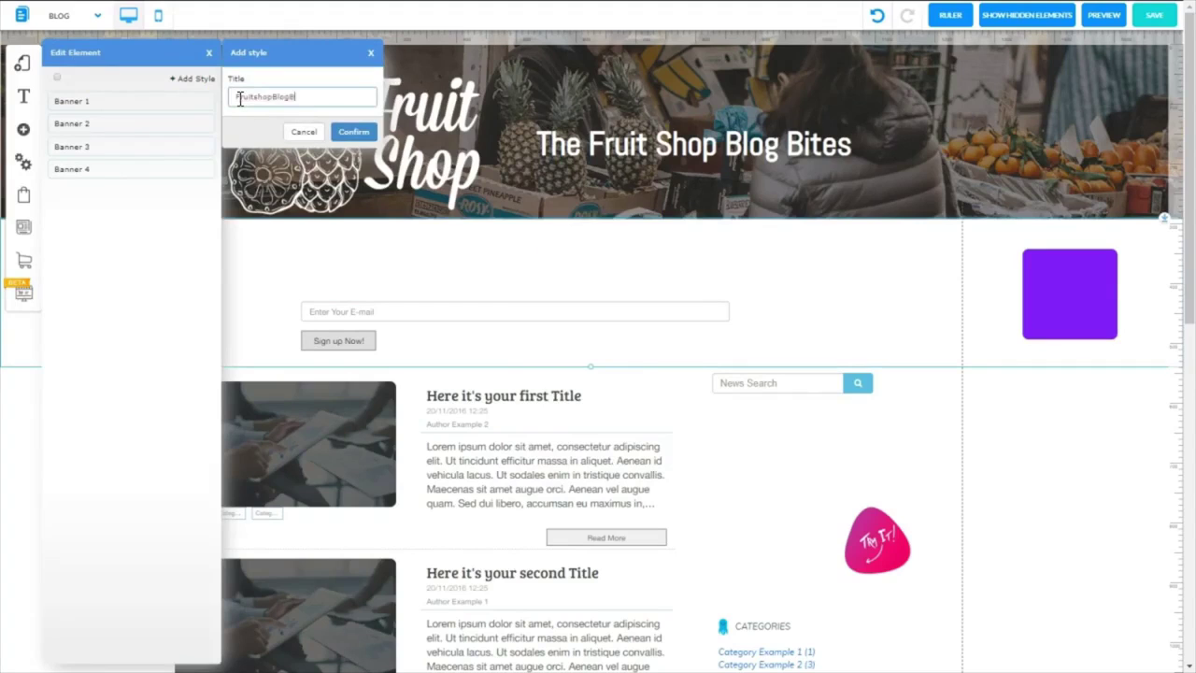
type("FruitshopBlogBanner")
left_click(355, 133)
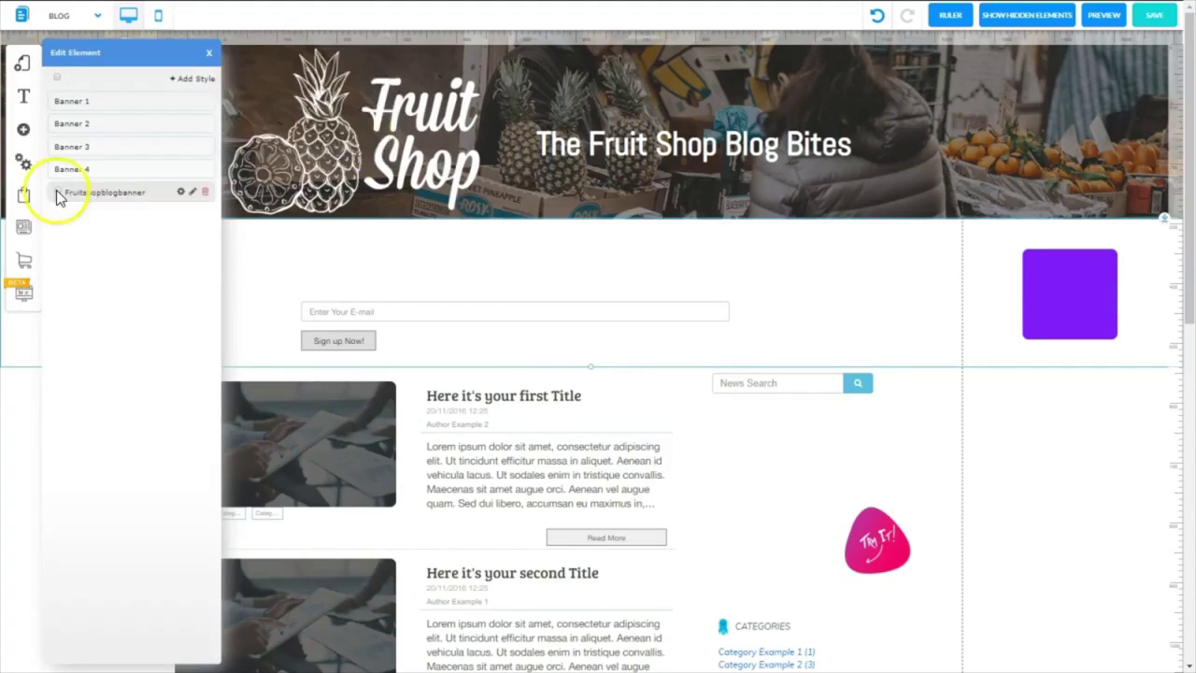
left_click(180, 192)
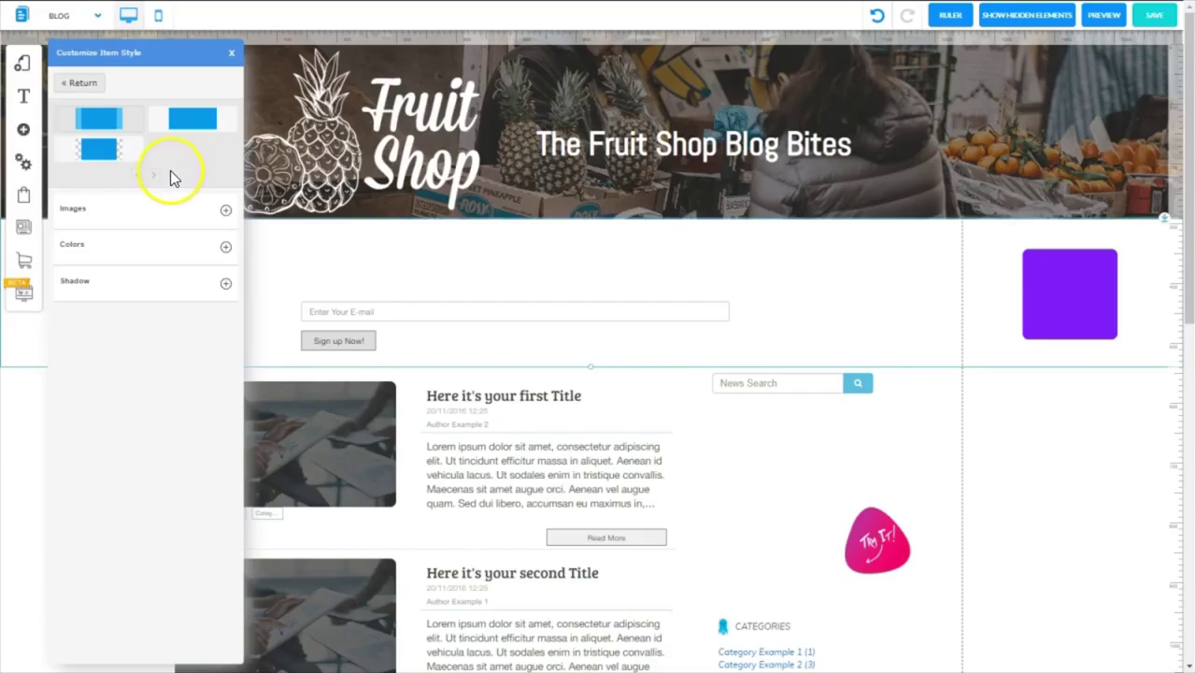
left_click(186, 125)
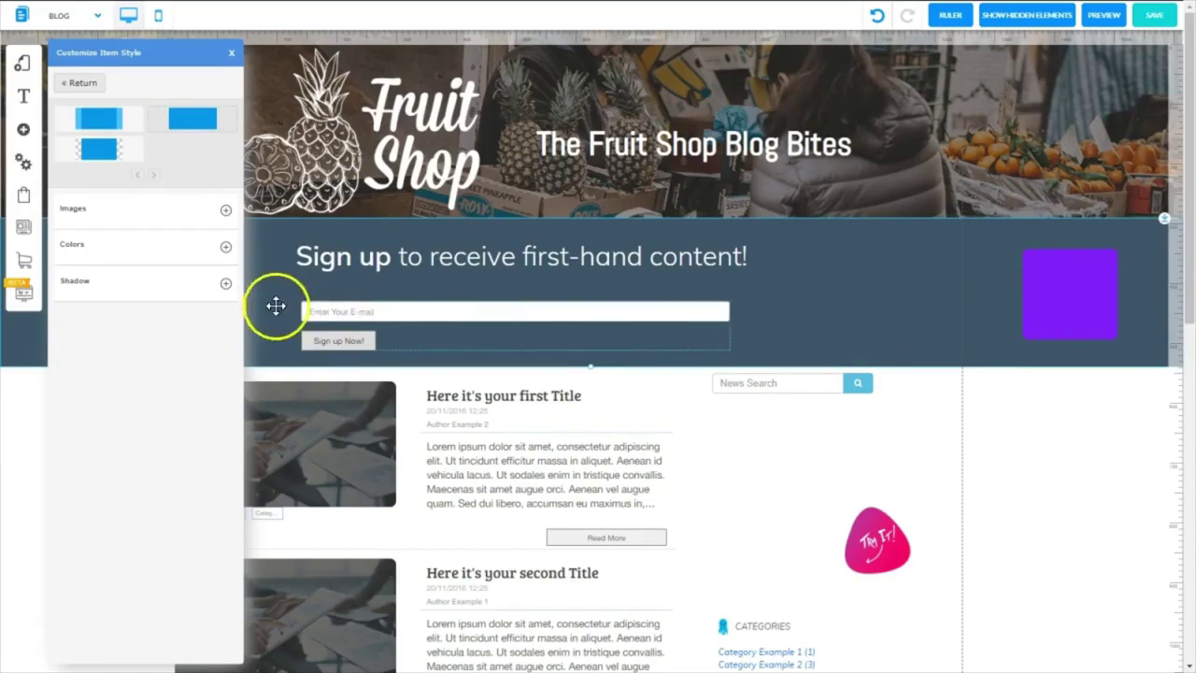
Set the sign-up banner's background color to the grey-green rgb(195, 202, 195), save it as a favorite color, and apply it
left_click(225, 248)
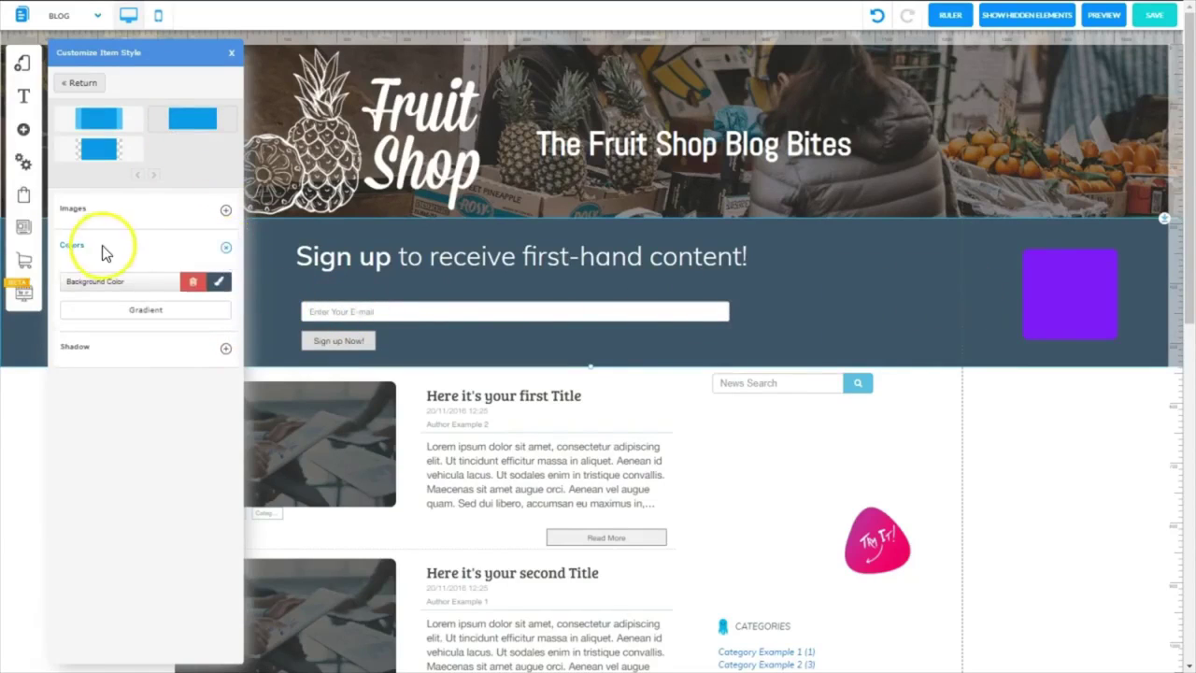
left_click(224, 289)
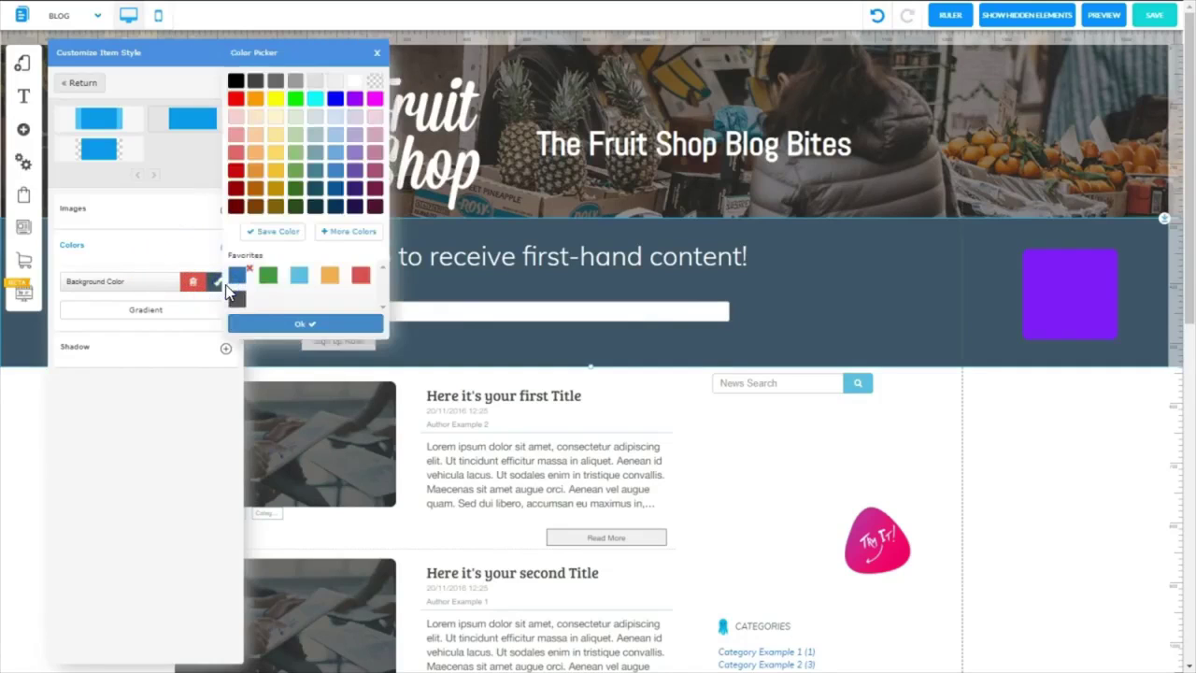
left_click(316, 83)
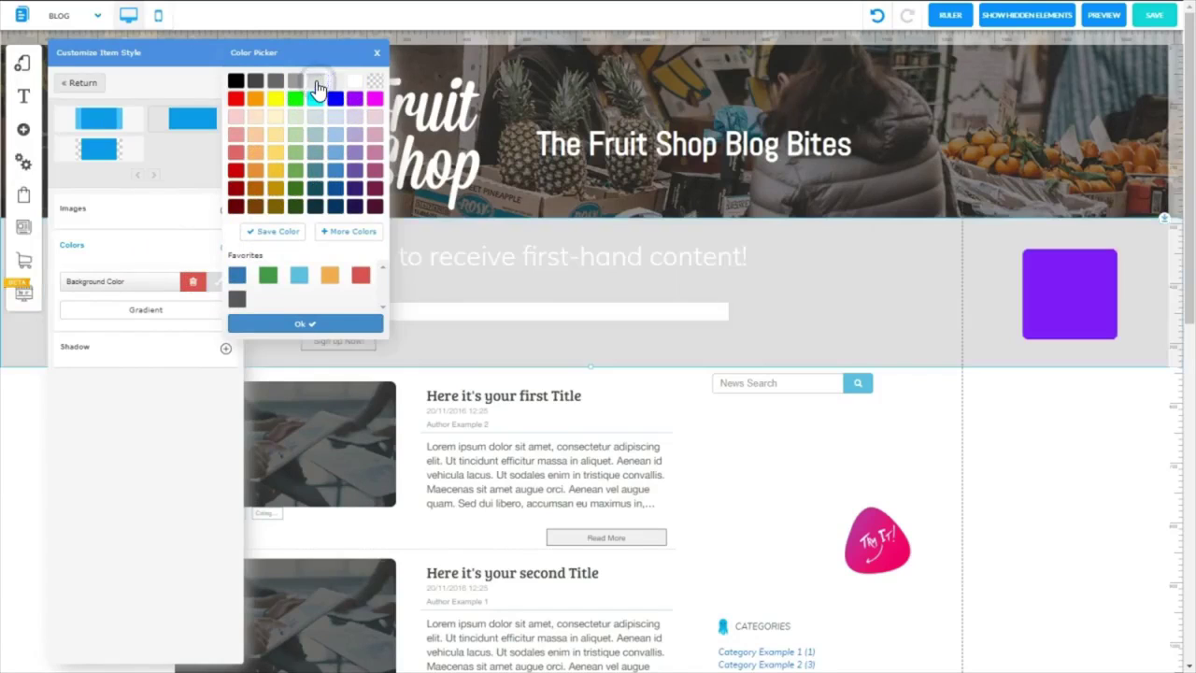
left_click(363, 102)
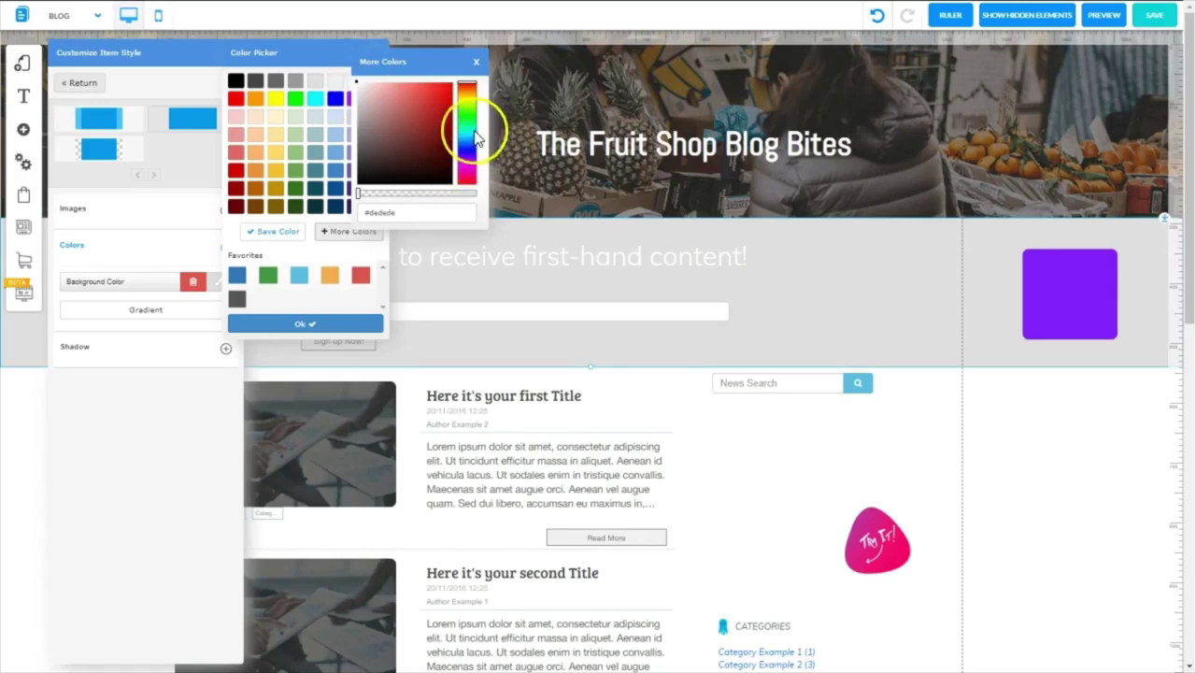
left_click_drag(466, 91, 466, 110)
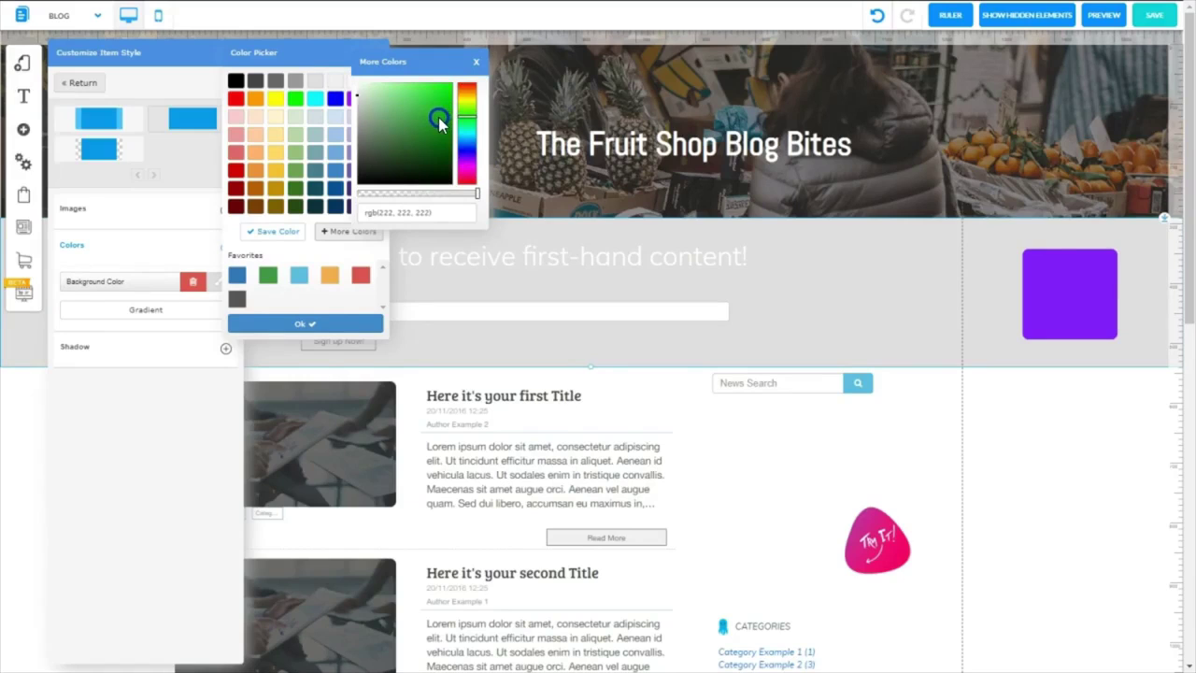
left_click(367, 114)
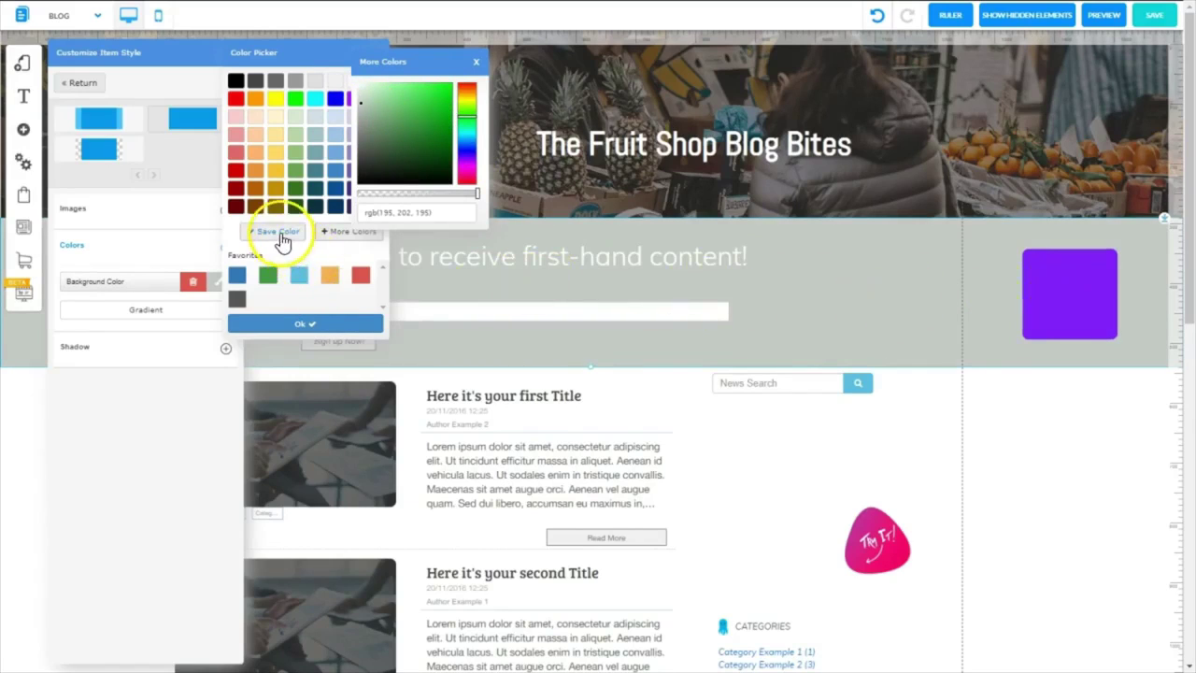
left_click(280, 233)
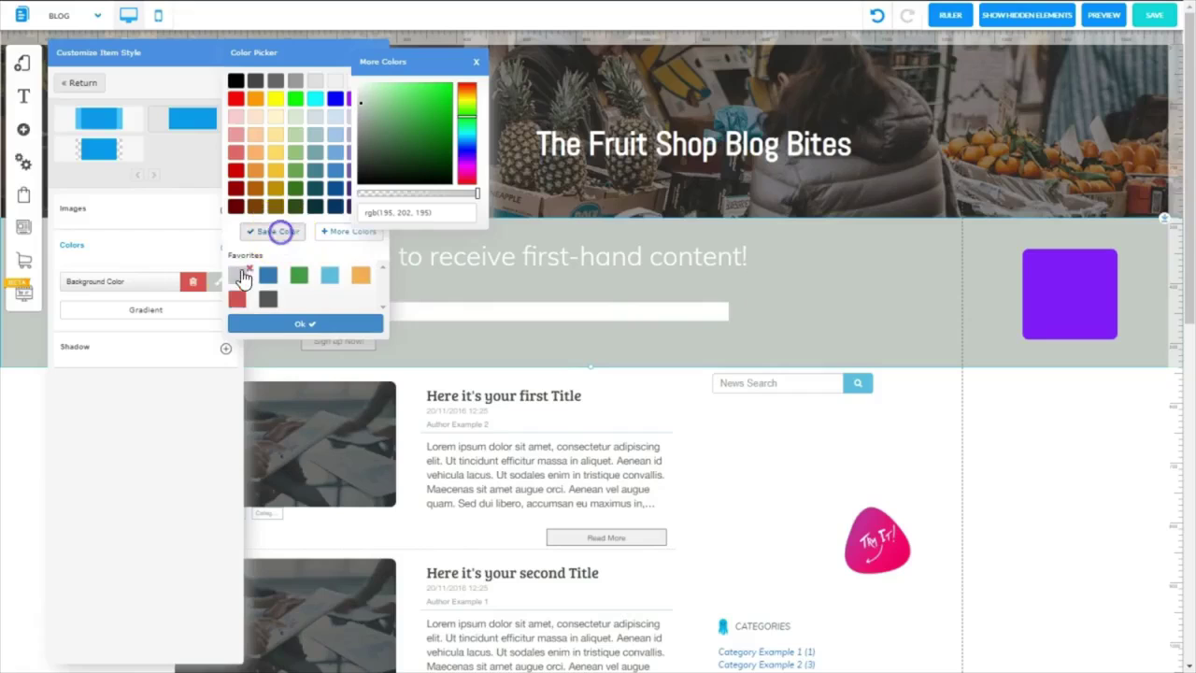
left_click(296, 325)
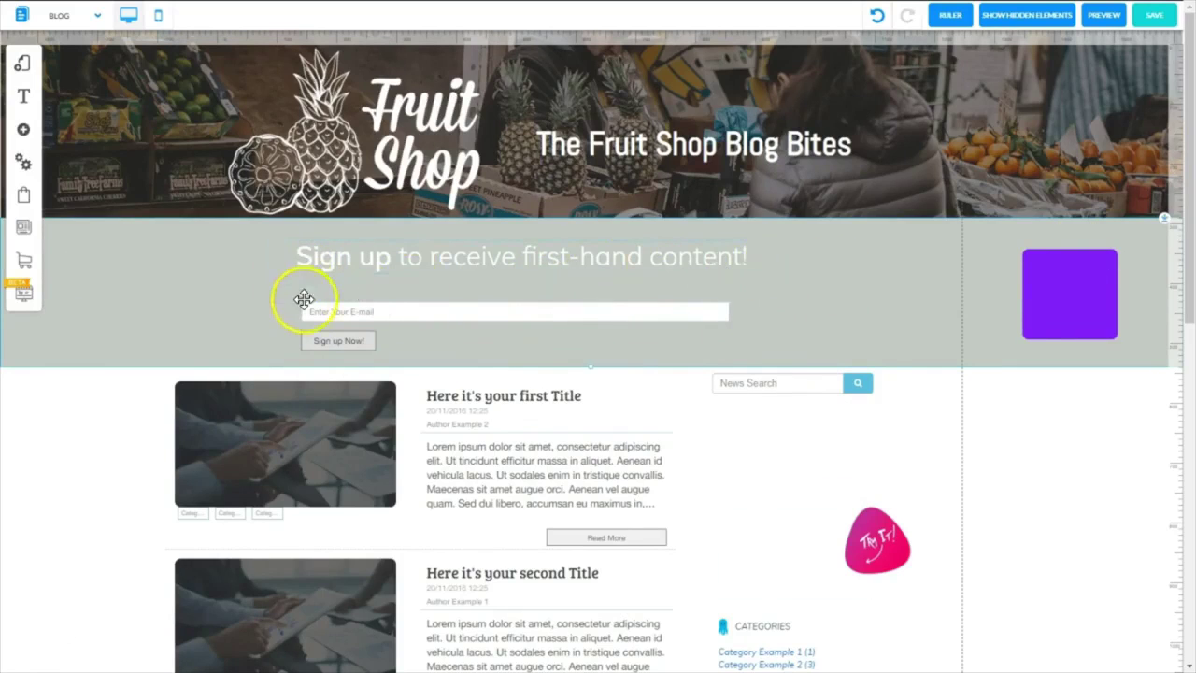
Move the purple box out of the sign-up banner into the blank area to the right of the "Try It!" badge
left_click_drag(1188, 312, 1184, 380)
left_click_drag(1072, 122, 1052, 106)
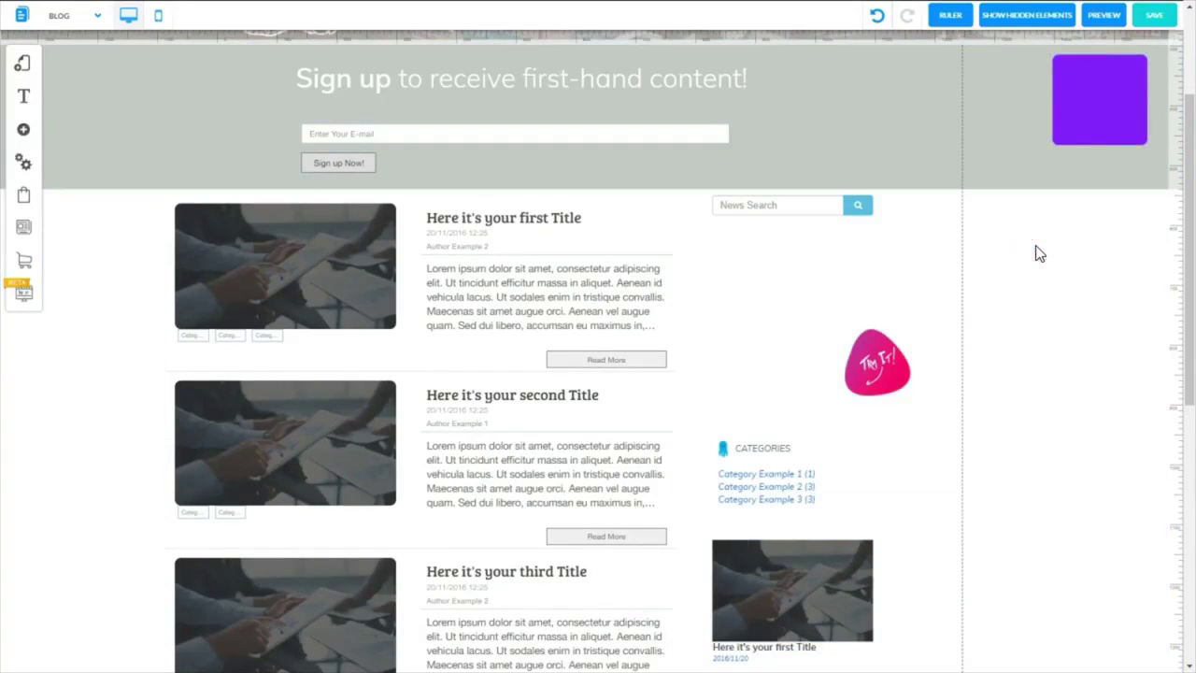
left_click(997, 260)
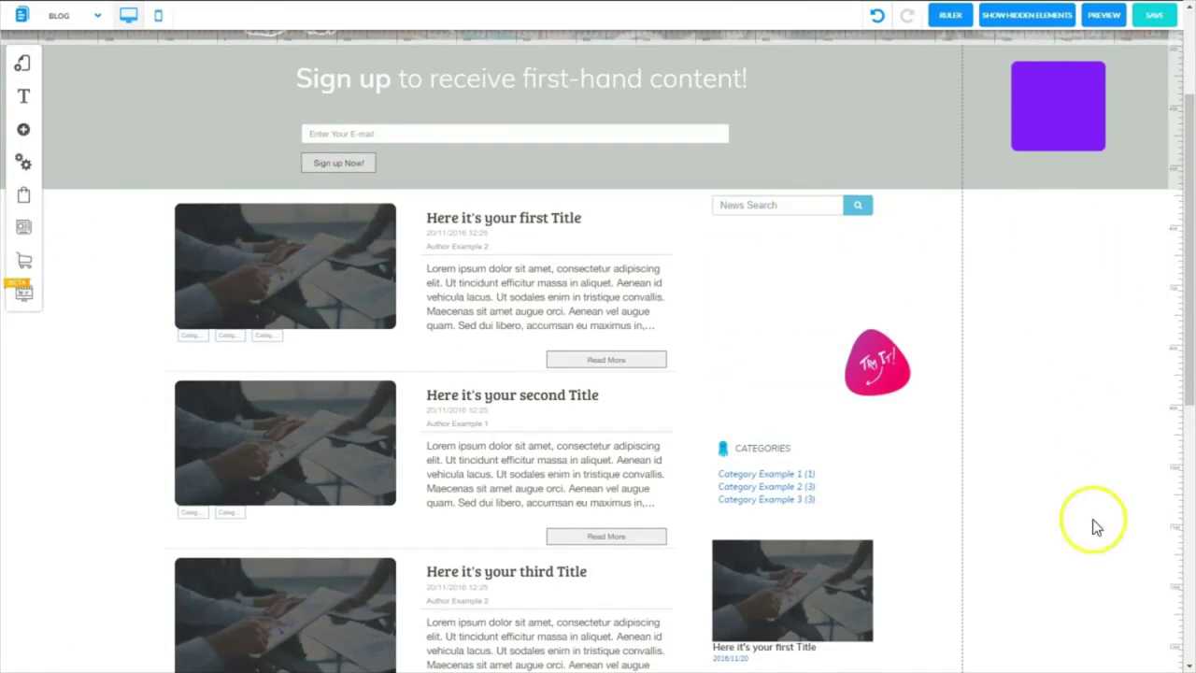
scroll(1066, 120, "up", 1)
left_click_drag(1065, 121, 1143, 365)
scroll(1175, 374, "down", 2)
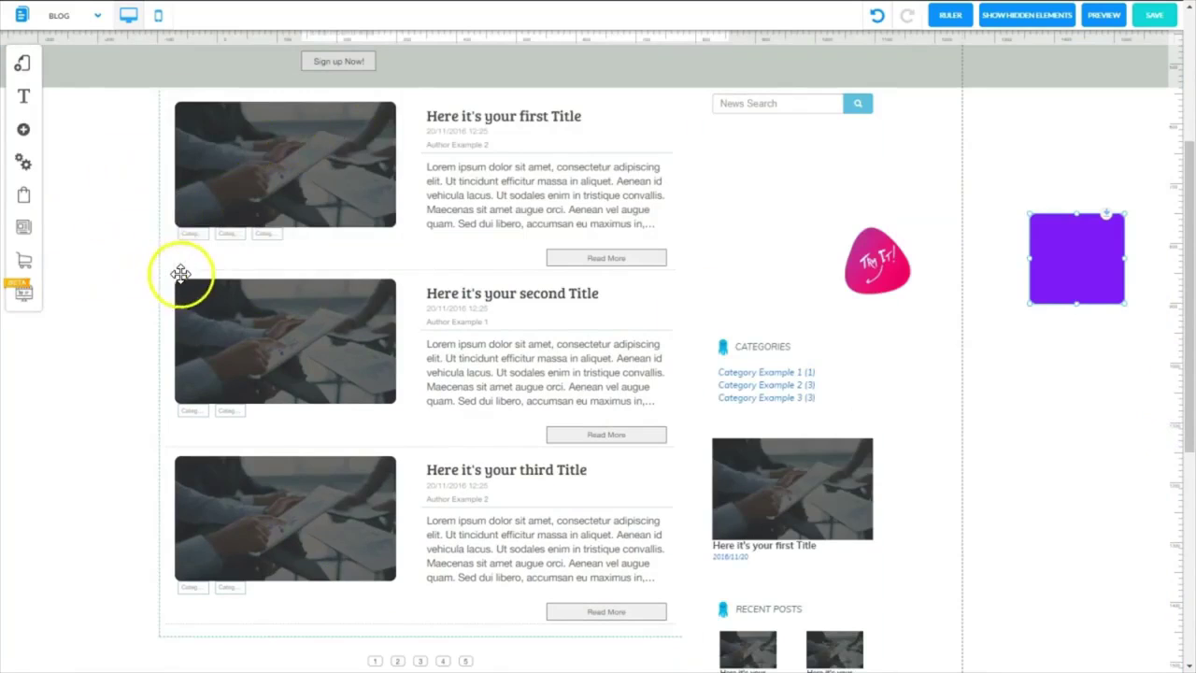
left_click_drag(1077, 258, 1030, 281)
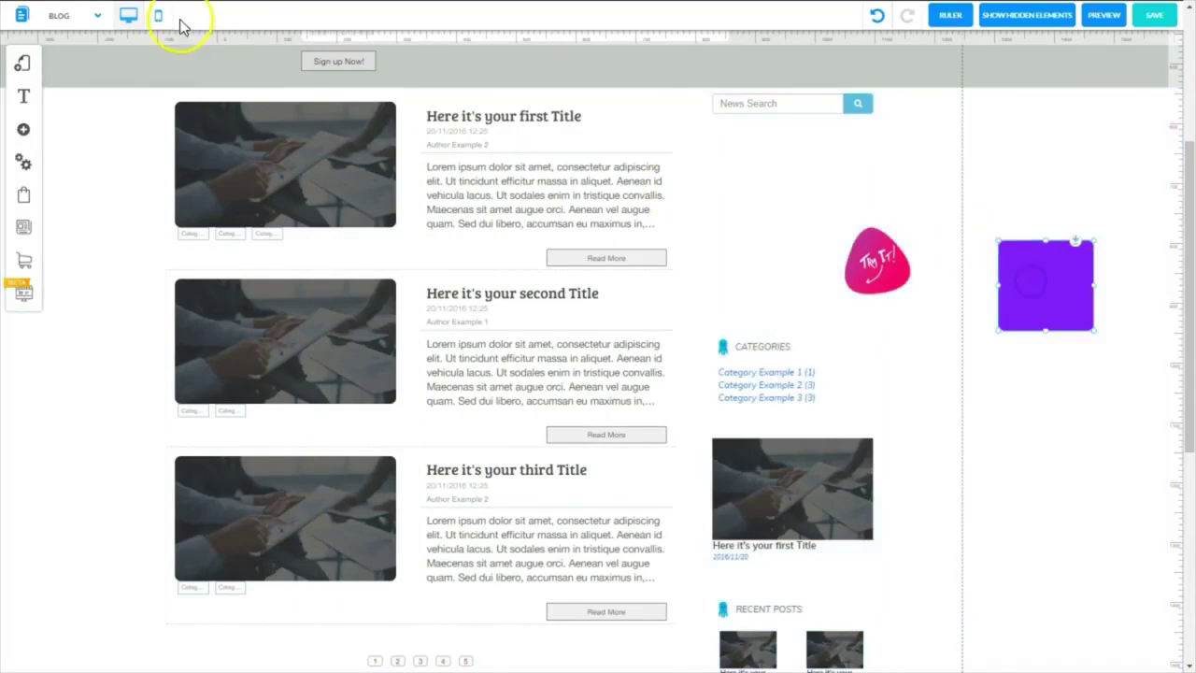
Configure the news list to hide the time and author, set its alignment to Right, and apply the settings
left_click(415, 108)
left_click_drag(540, 306, 574, 299)
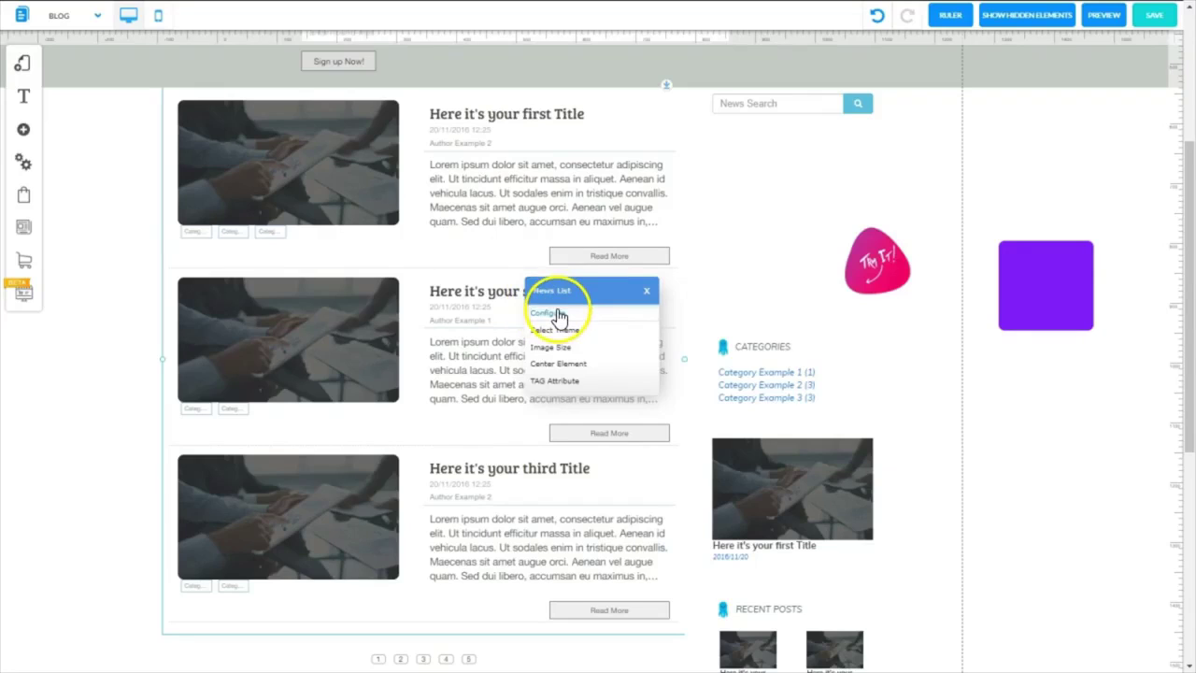
left_click(559, 315)
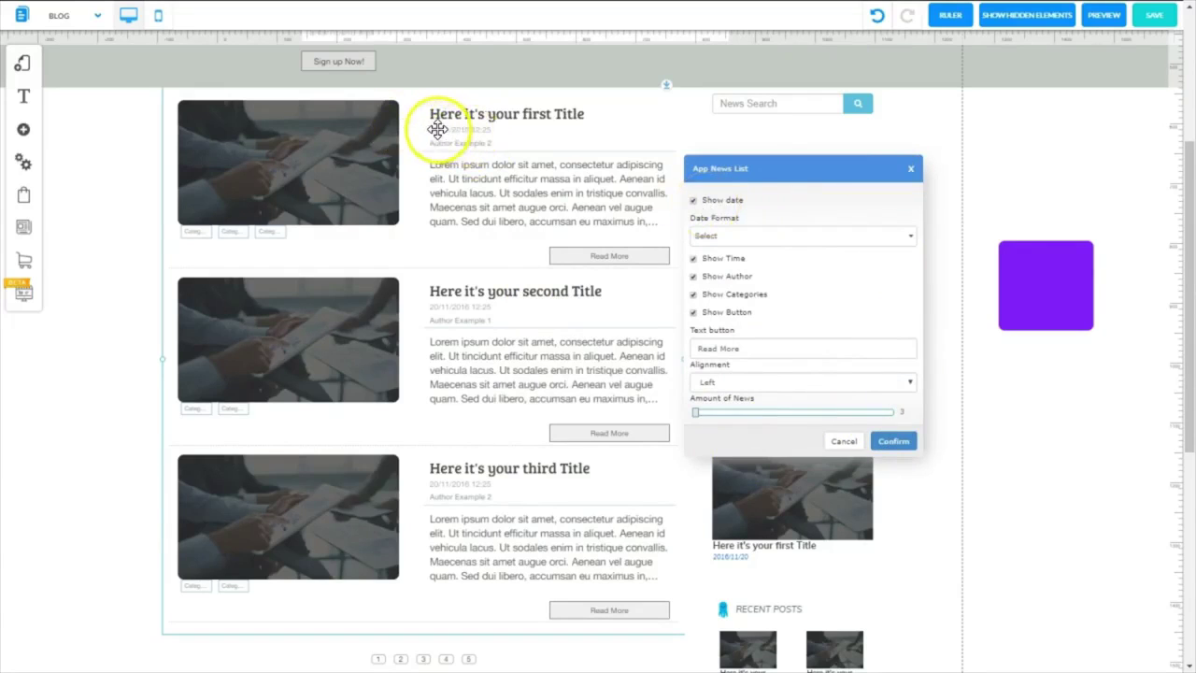
left_click(912, 236)
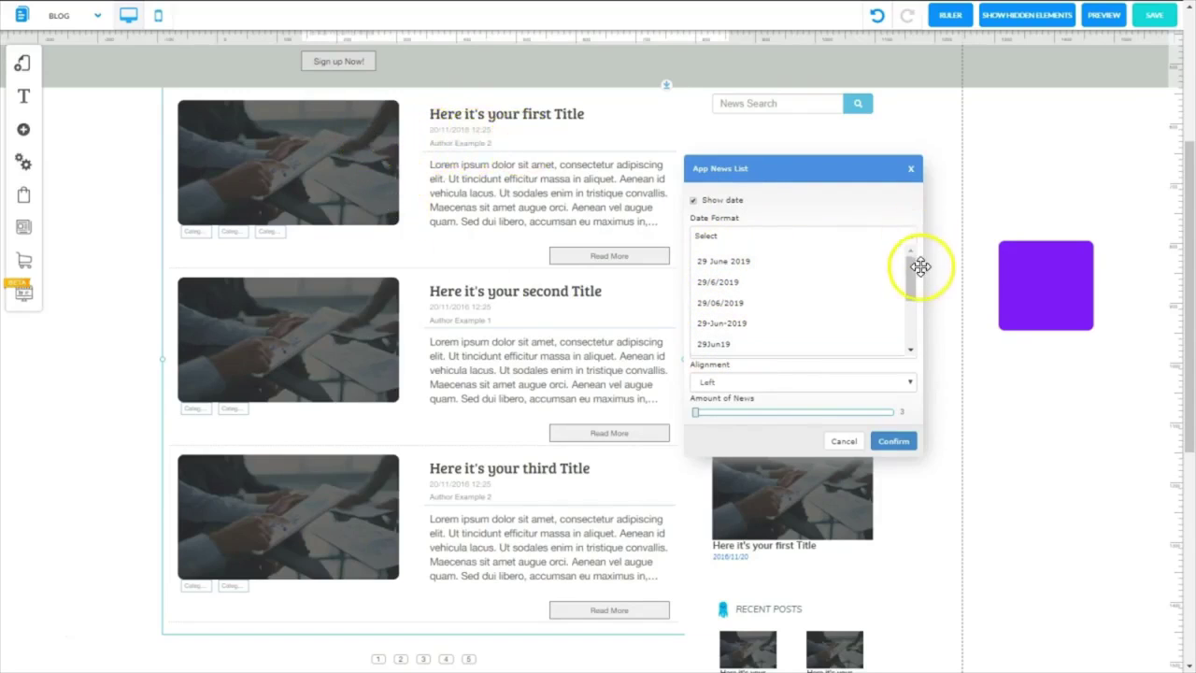
left_click_drag(910, 278, 894, 254)
left_click(754, 214)
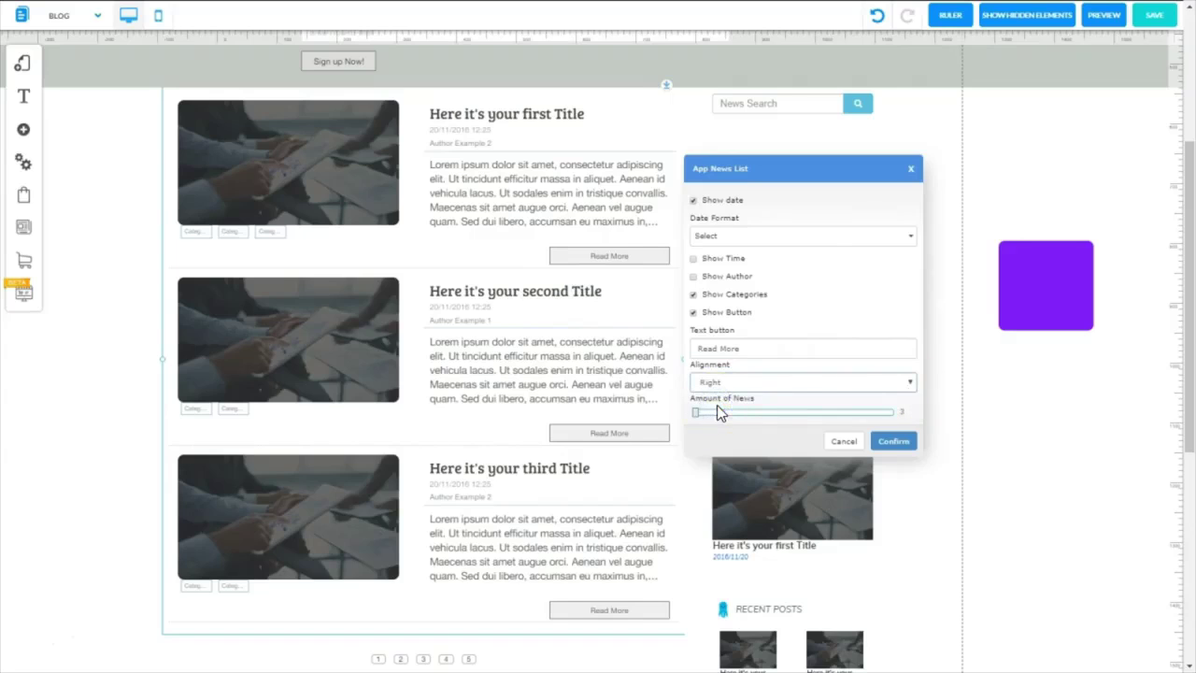
left_click(893, 440)
Set the news list's amount of news to 6 and apply the change
left_click(627, 236)
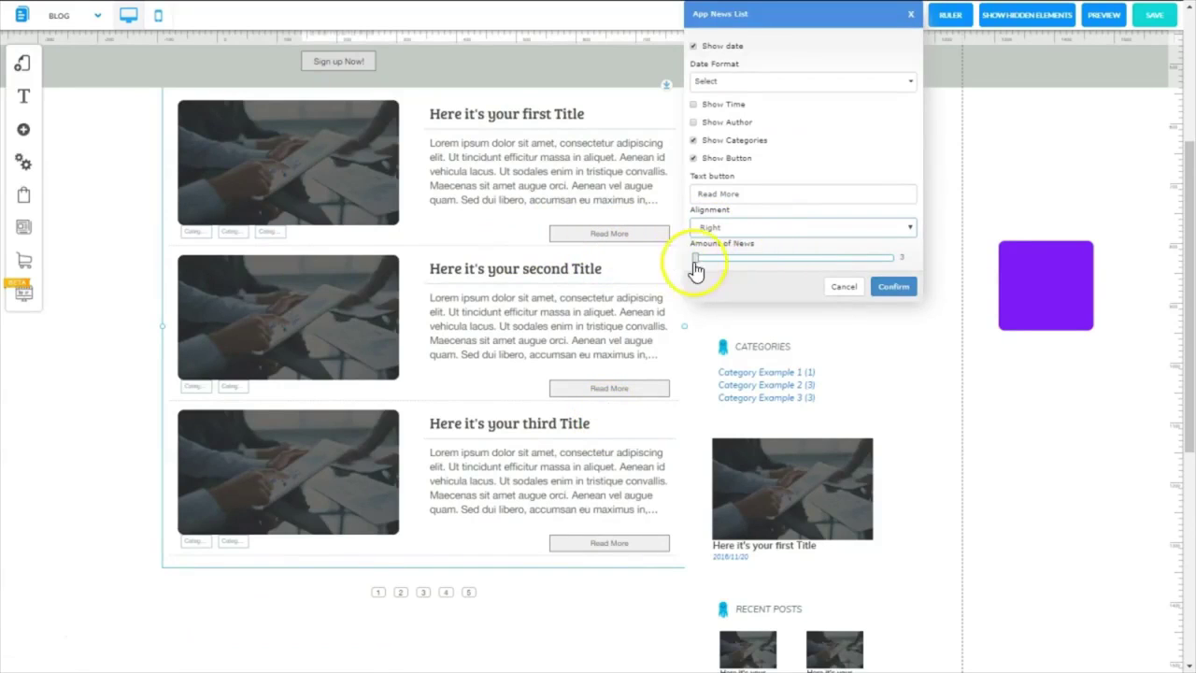
mouse_move(696, 259)
left_mouse_down()
mouse_move(787, 259)
mouse_move(705, 270)
left_mouse_up()
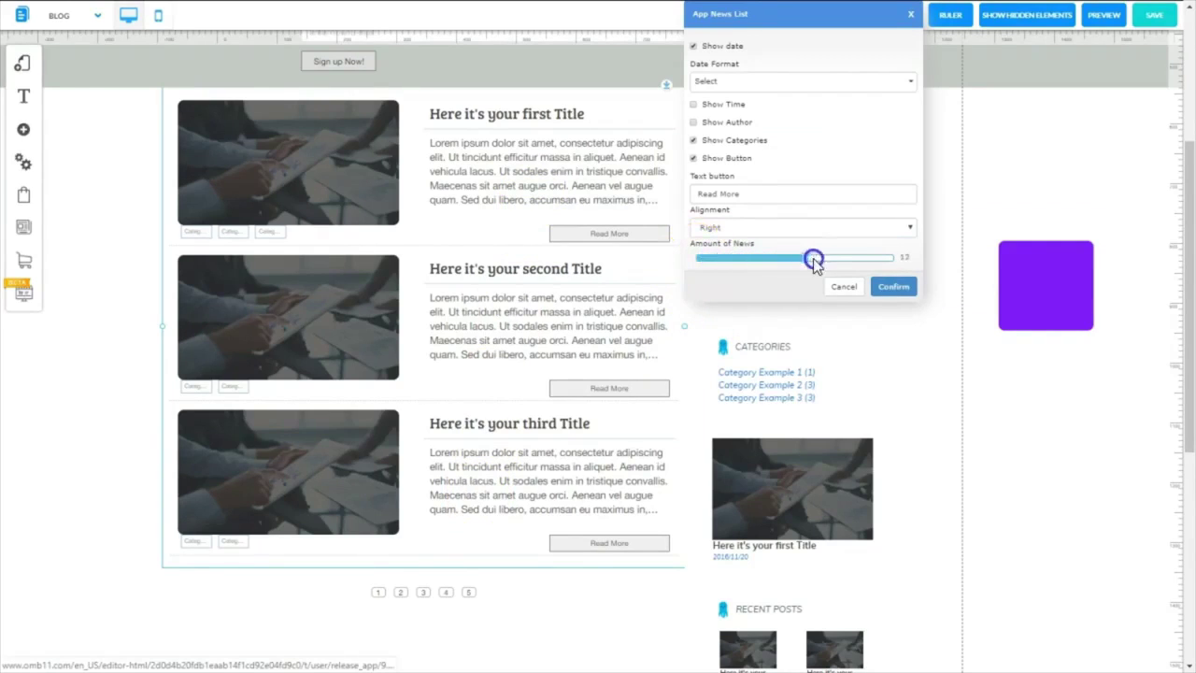
left_click_drag(866, 265, 754, 273)
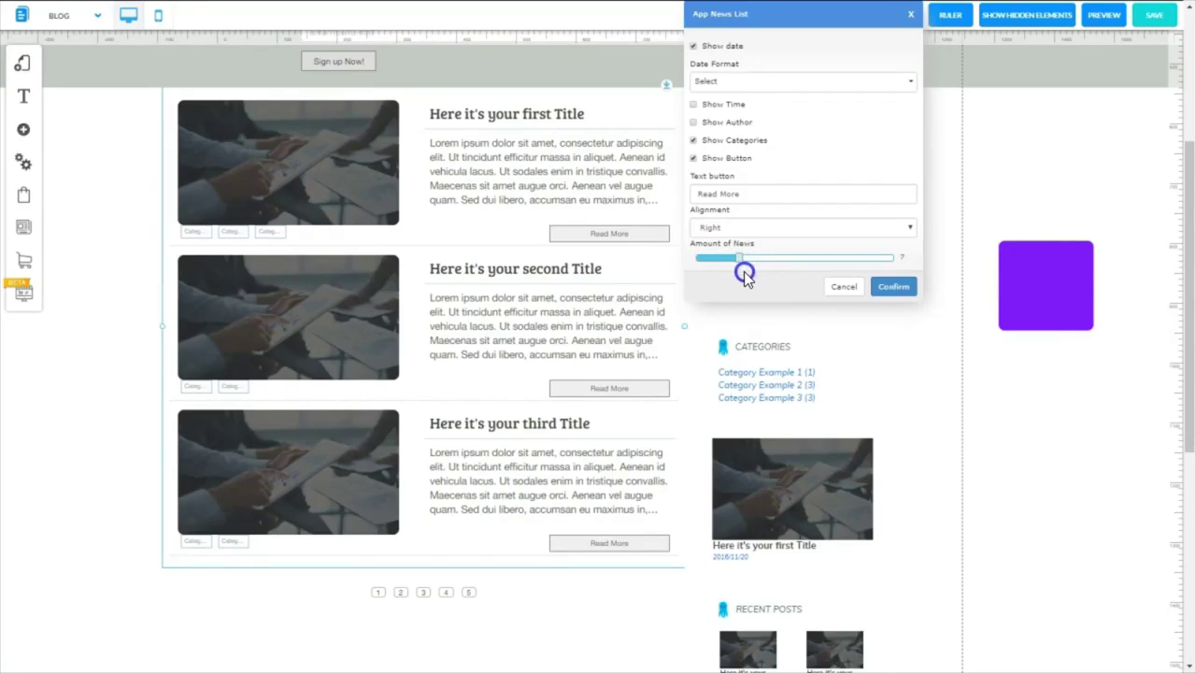
left_click(893, 287)
left_click(867, 259)
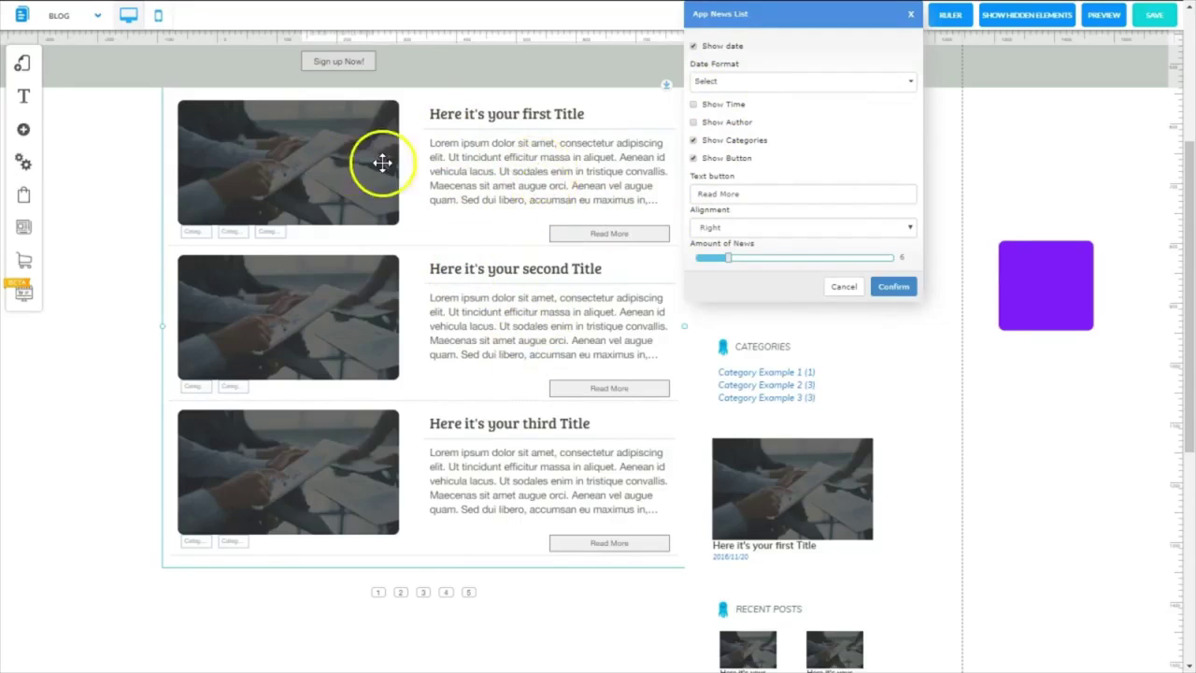
left_click(893, 289)
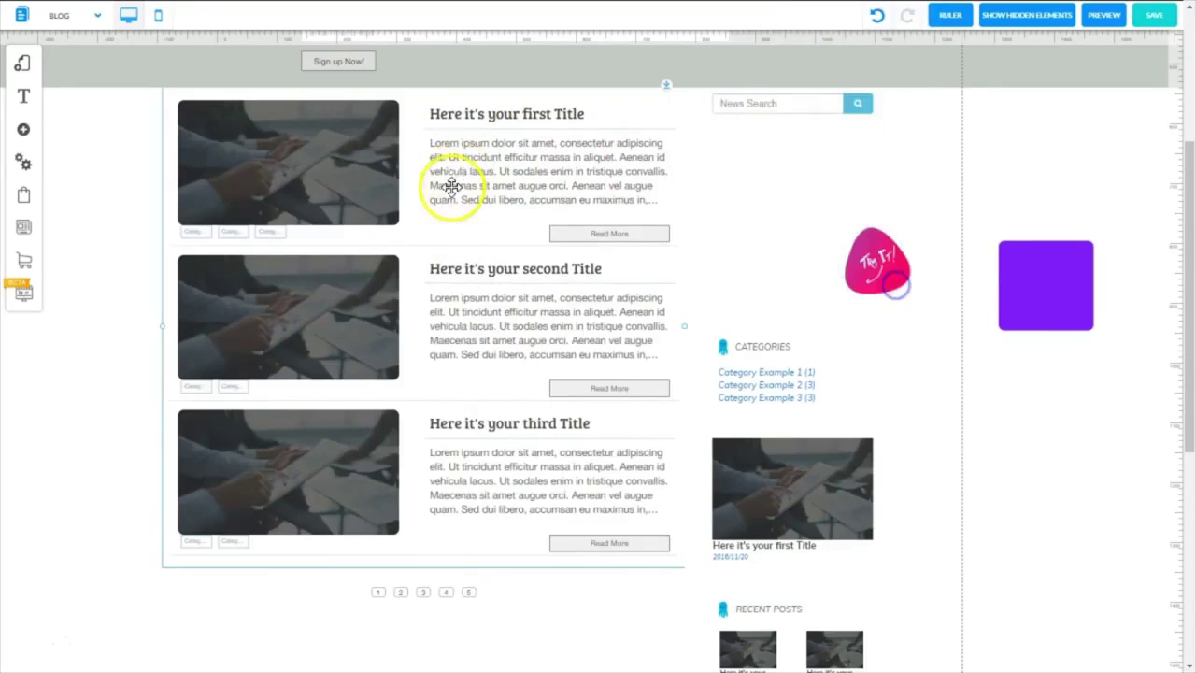
Try several alternative layouts in the news list's theme settings and return to the stacked list with images beside the text
left_click(425, 227)
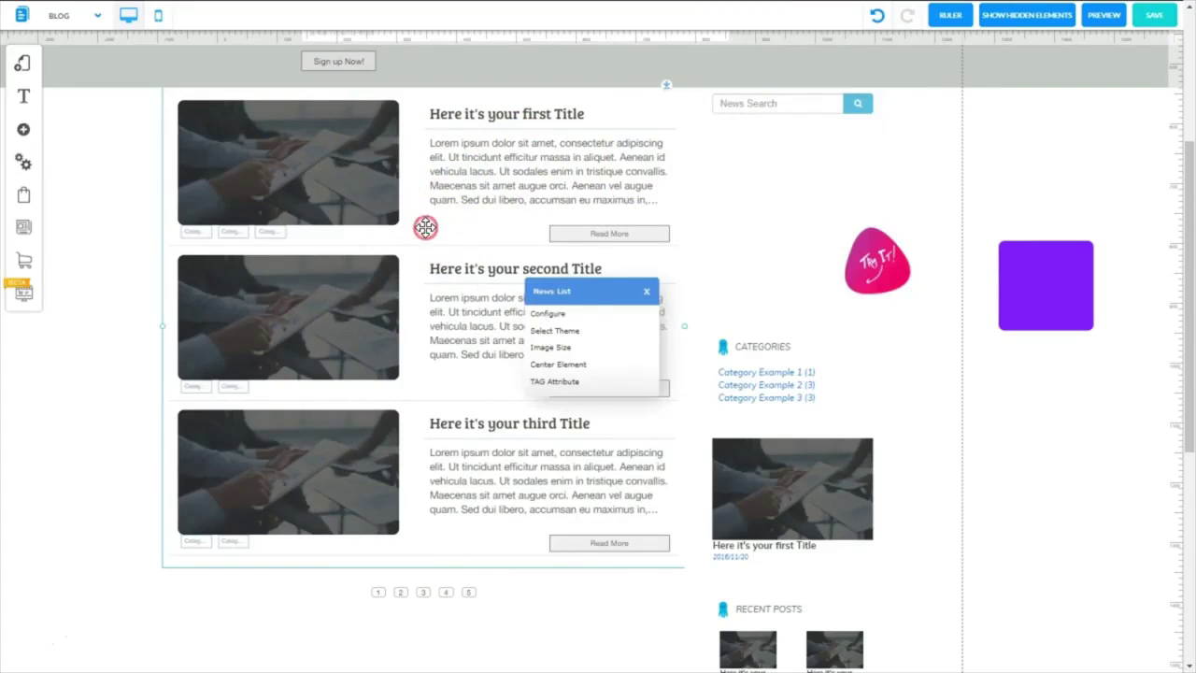
left_click(585, 333)
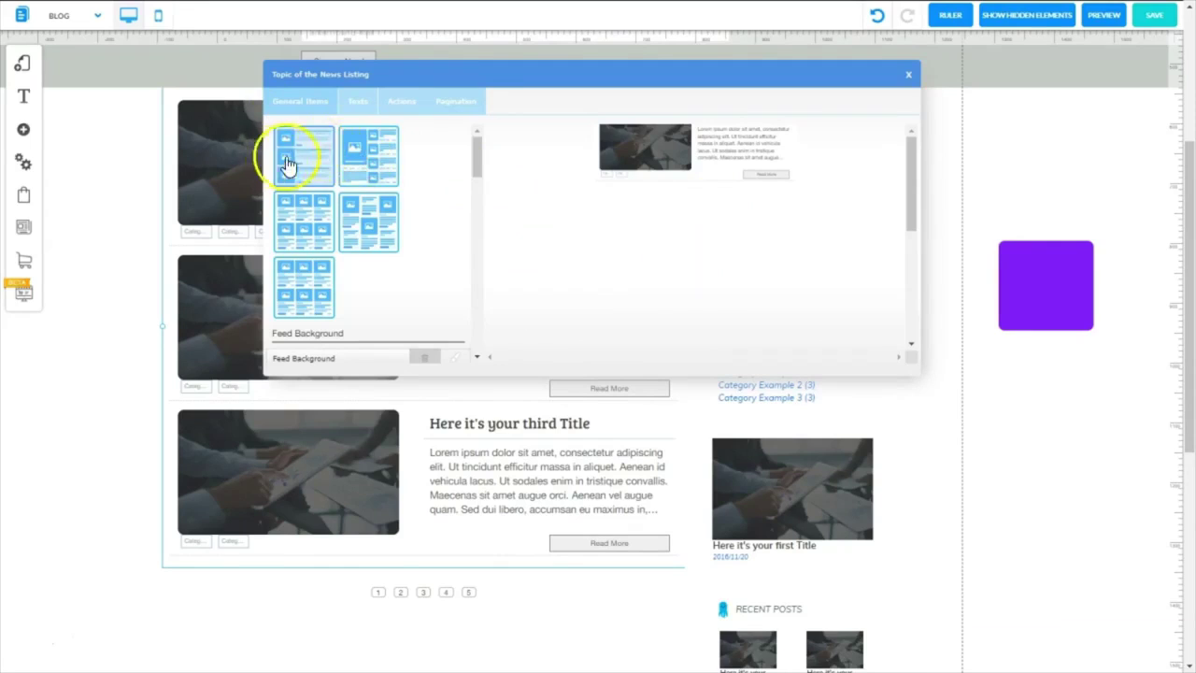
left_click(370, 161)
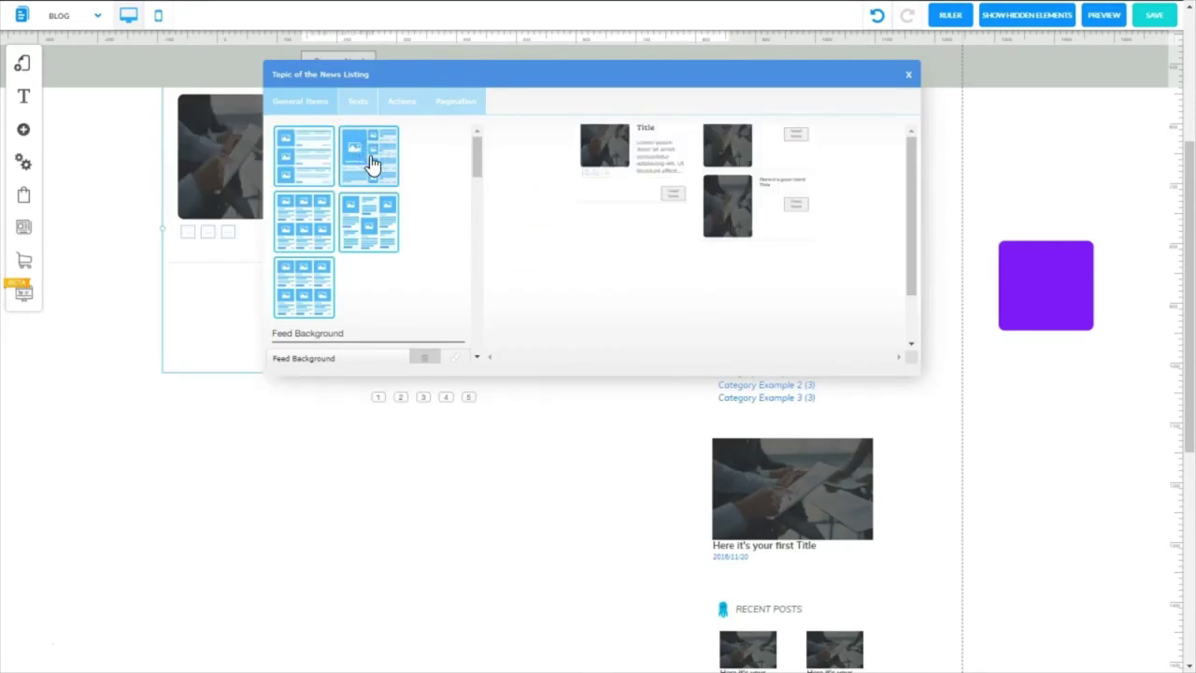
left_click(306, 219)
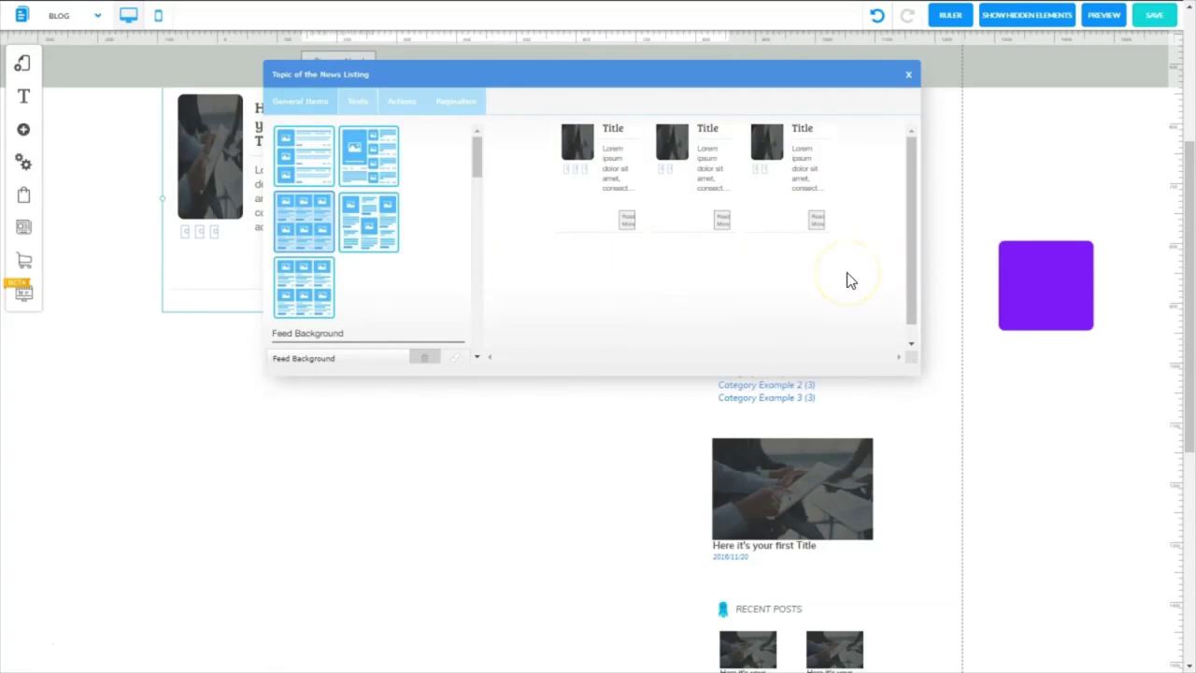
left_click(385, 157)
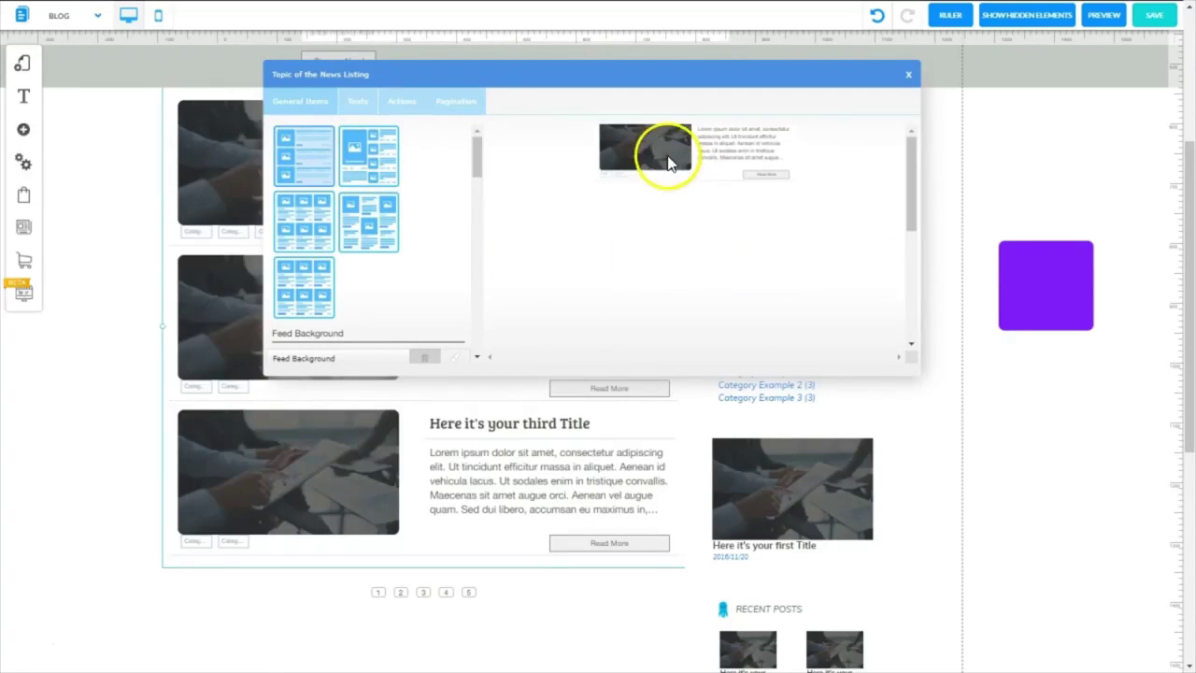
left_click(356, 195)
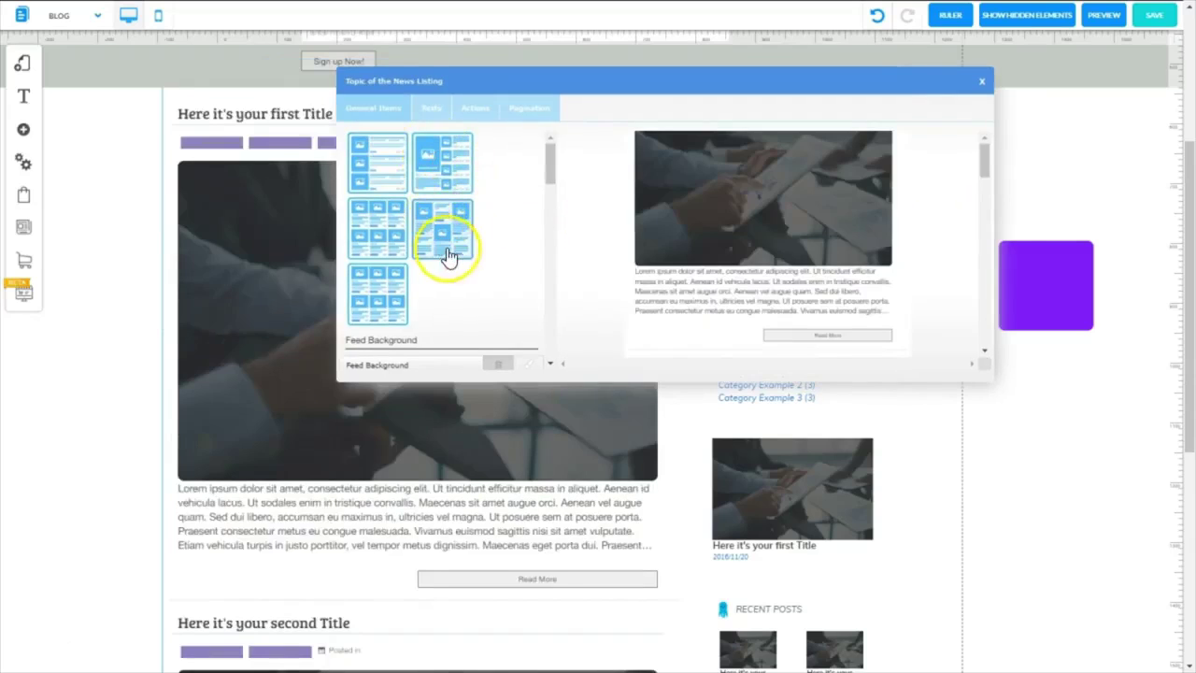
left_click(379, 167)
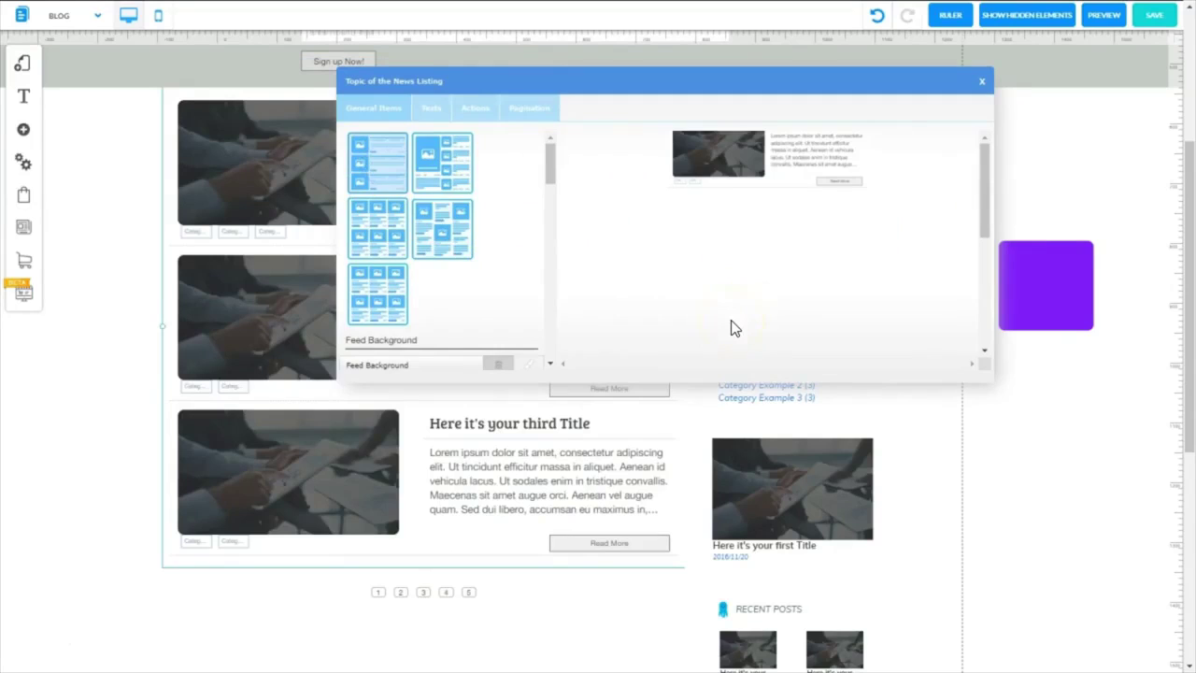
In the news list theme's text settings, set the title's space from the top to 2px and the button's font size to 18
left_click(427, 116)
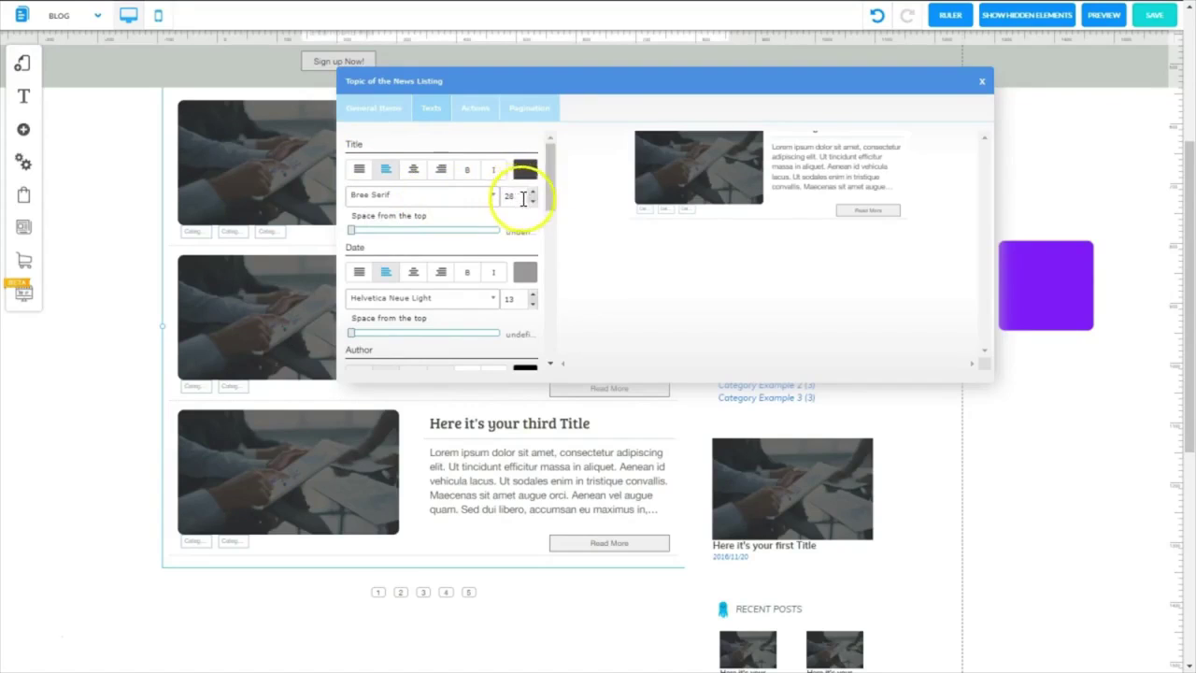
left_click_drag(352, 230, 381, 228)
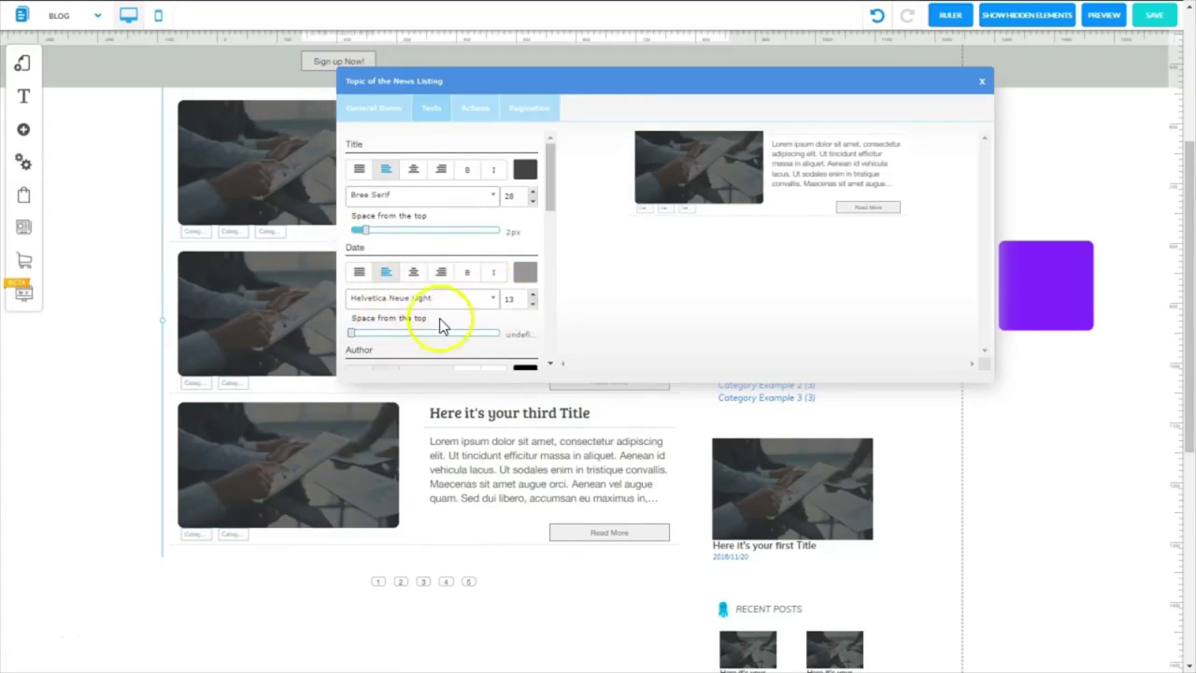
scroll(538, 200, "down", 3)
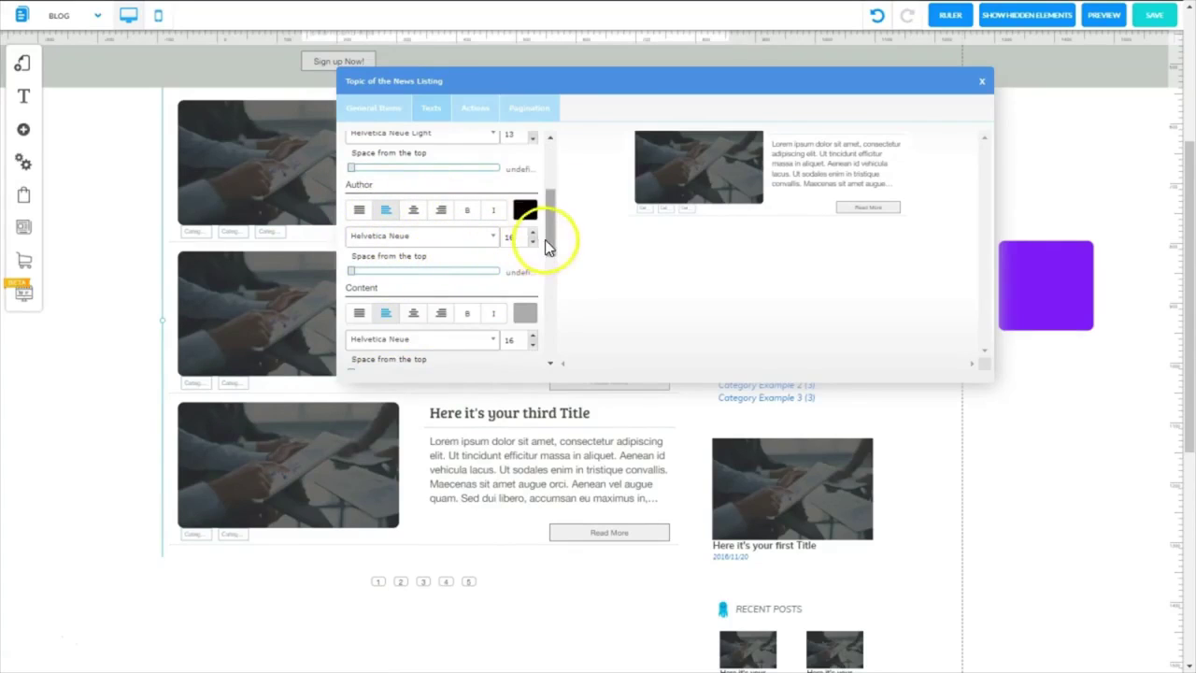
scroll(553, 248, "down", 3)
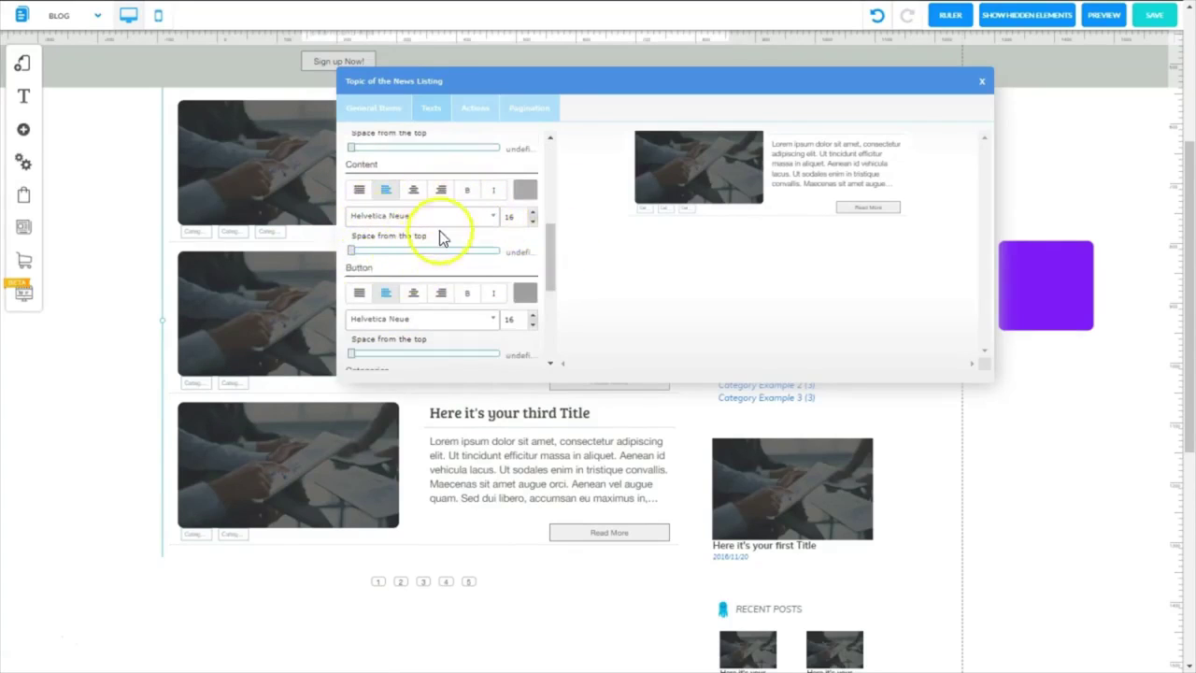
scroll(550, 281, "down", 2)
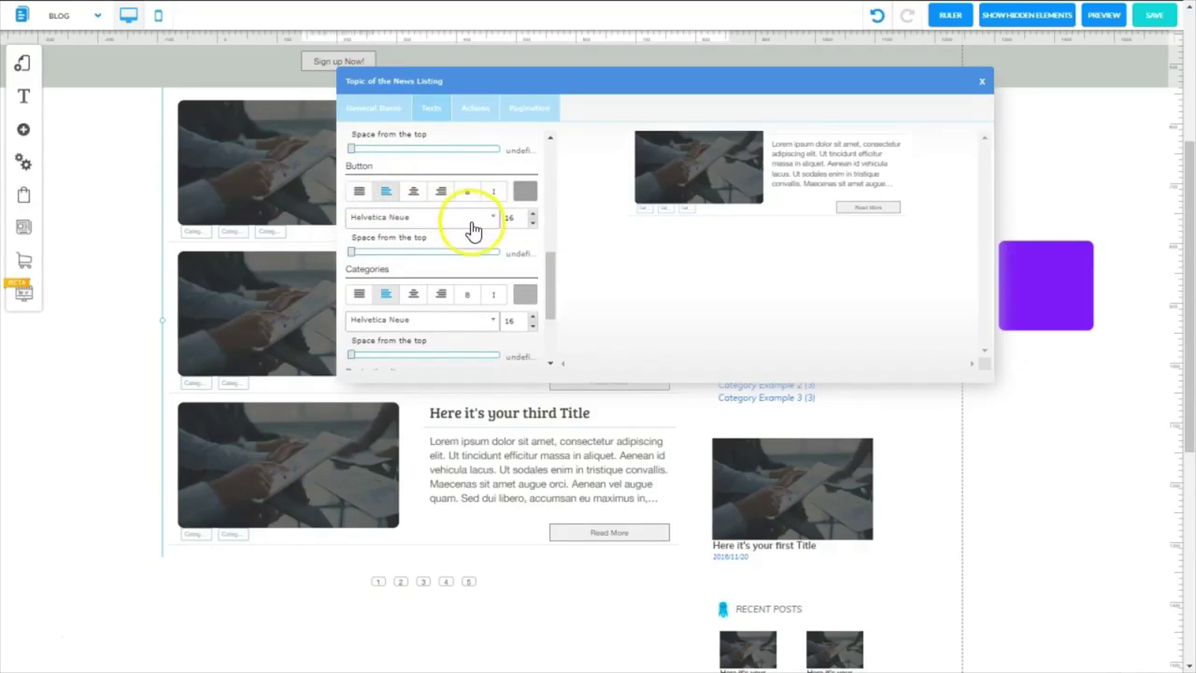
left_click(536, 214)
left_click(536, 214)
left_click_drag(546, 75, 553, 266)
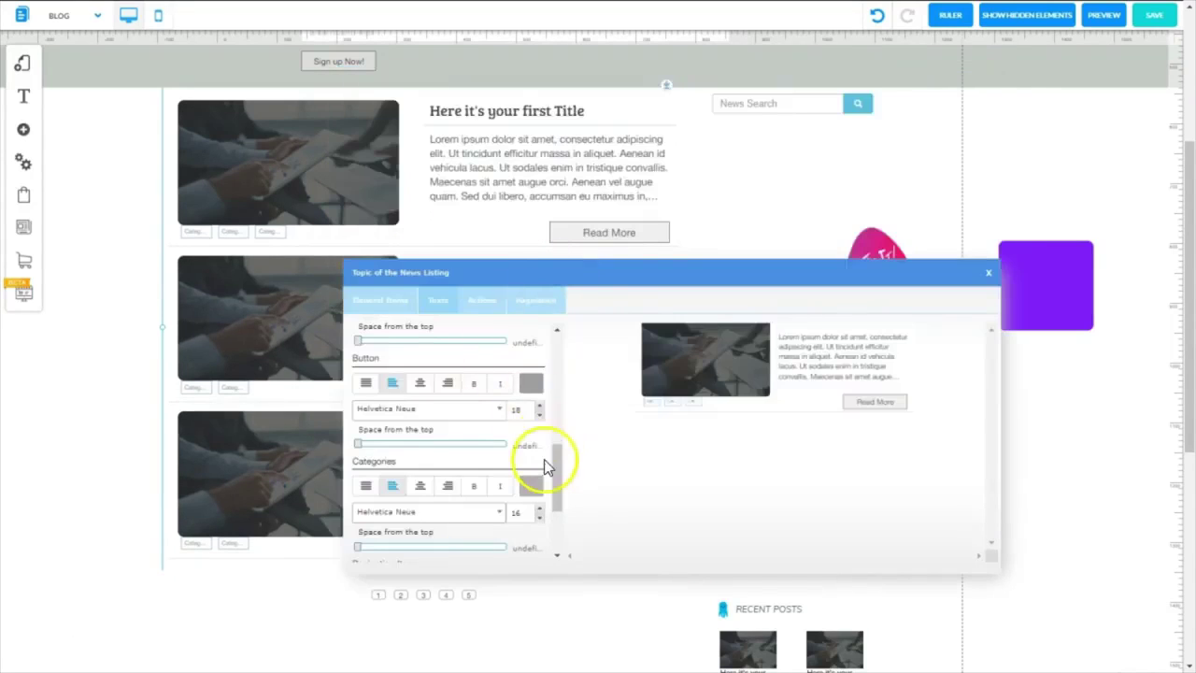
scroll(542, 467, "down", 3)
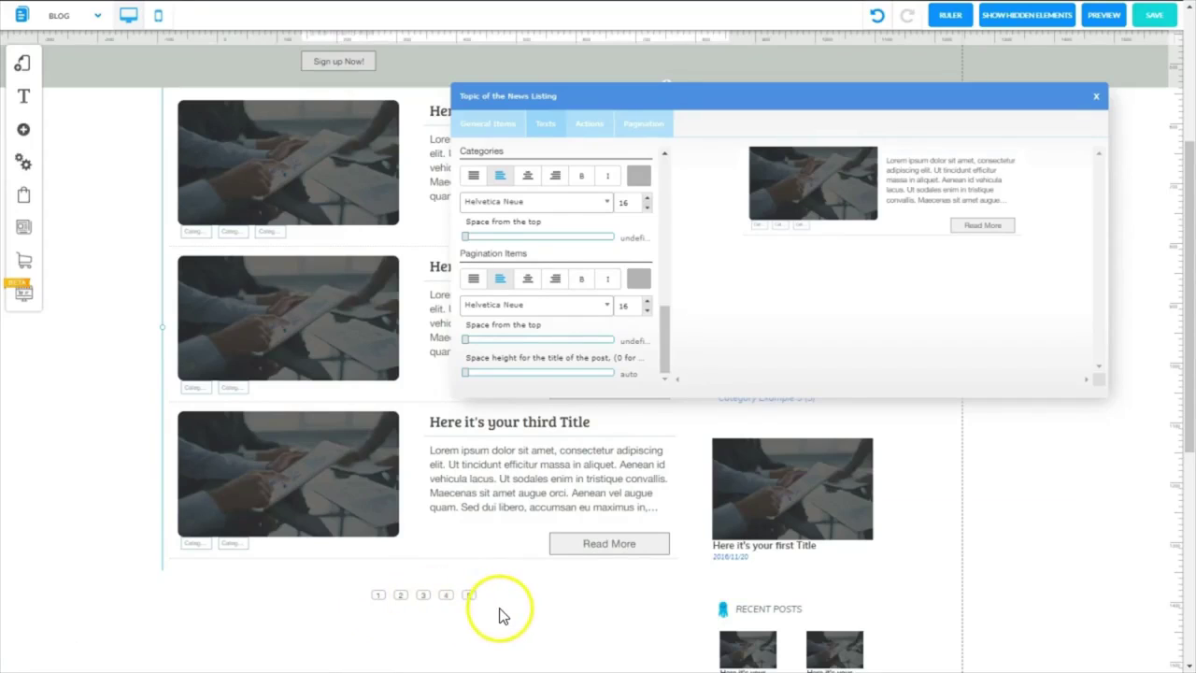
Set the pagination items' font size to 23, and give the Read More button a size of 100% and a height of 10px
left_click(648, 301)
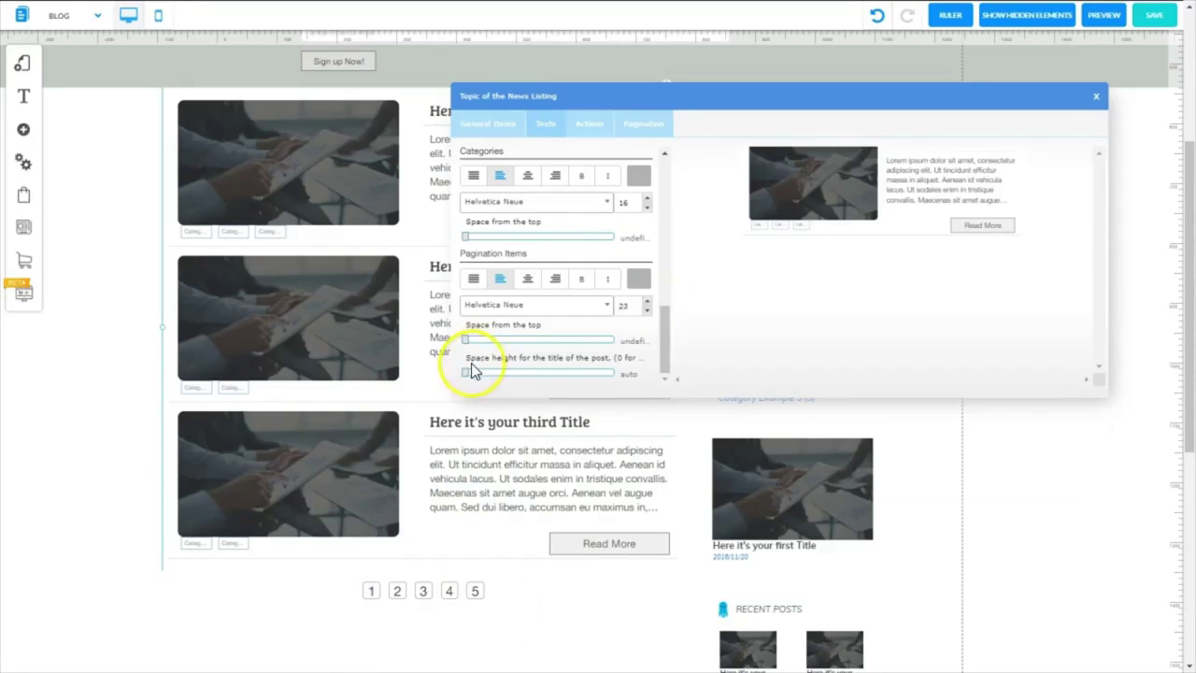
scroll(486, 364, "up", 5)
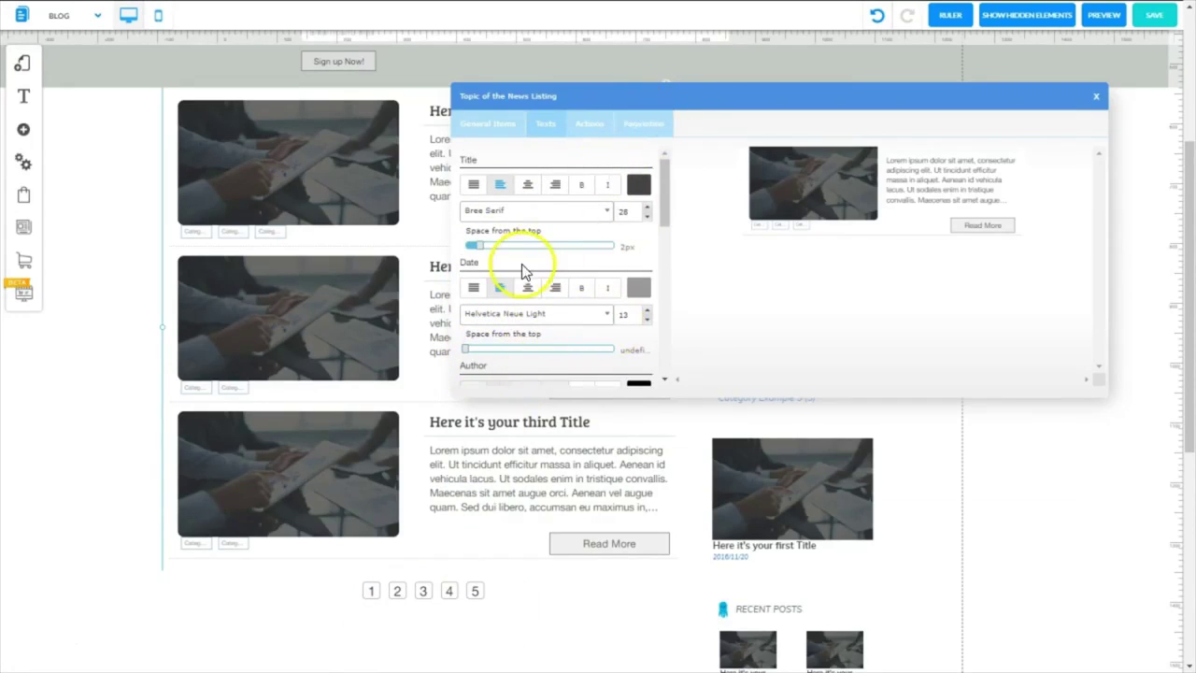
left_click(588, 127)
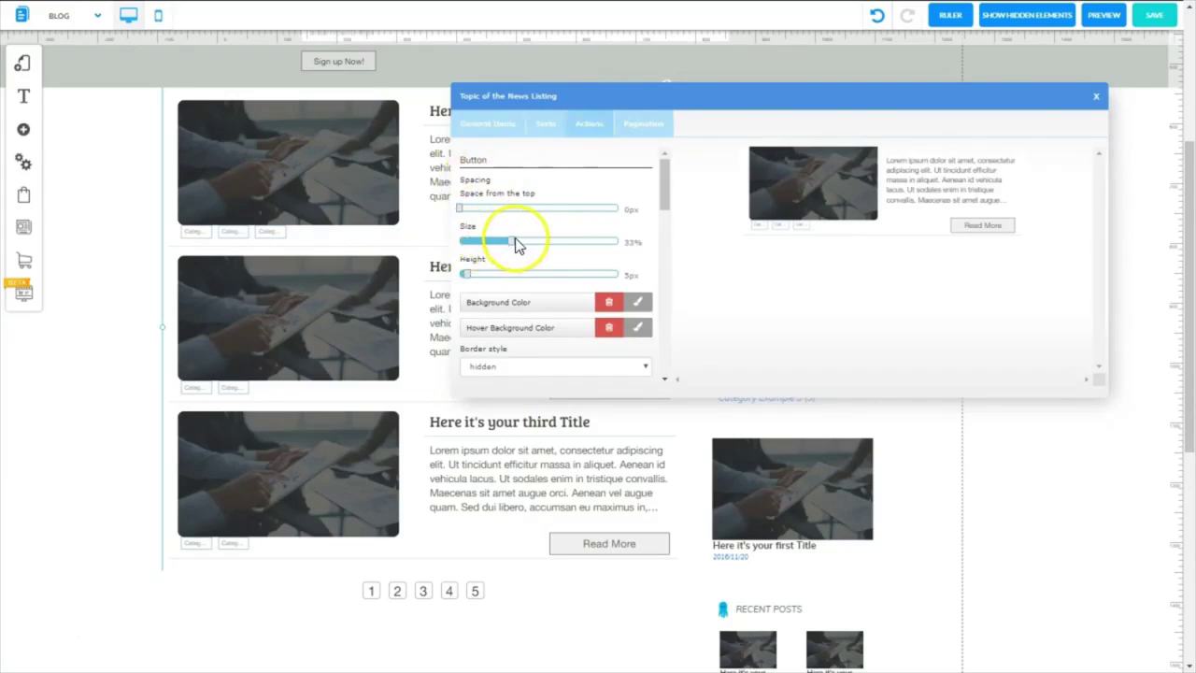
left_click_drag(619, 105, 535, 302)
left_click_drag(428, 437, 548, 462)
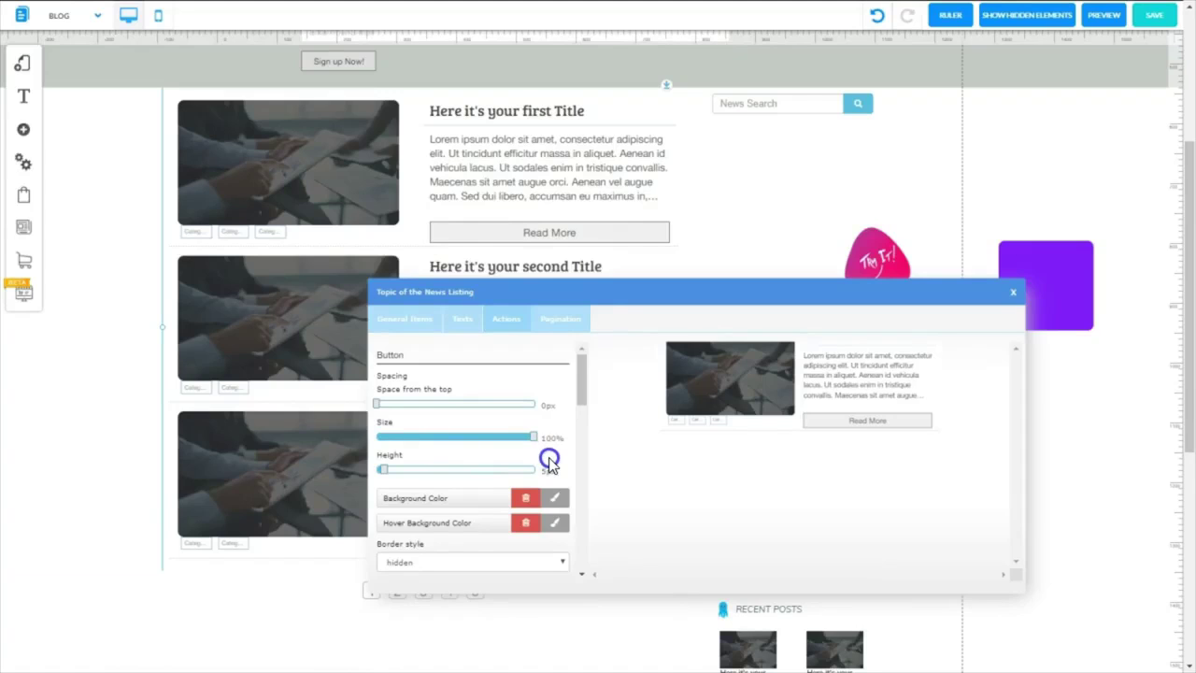
left_click_drag(382, 469, 397, 474)
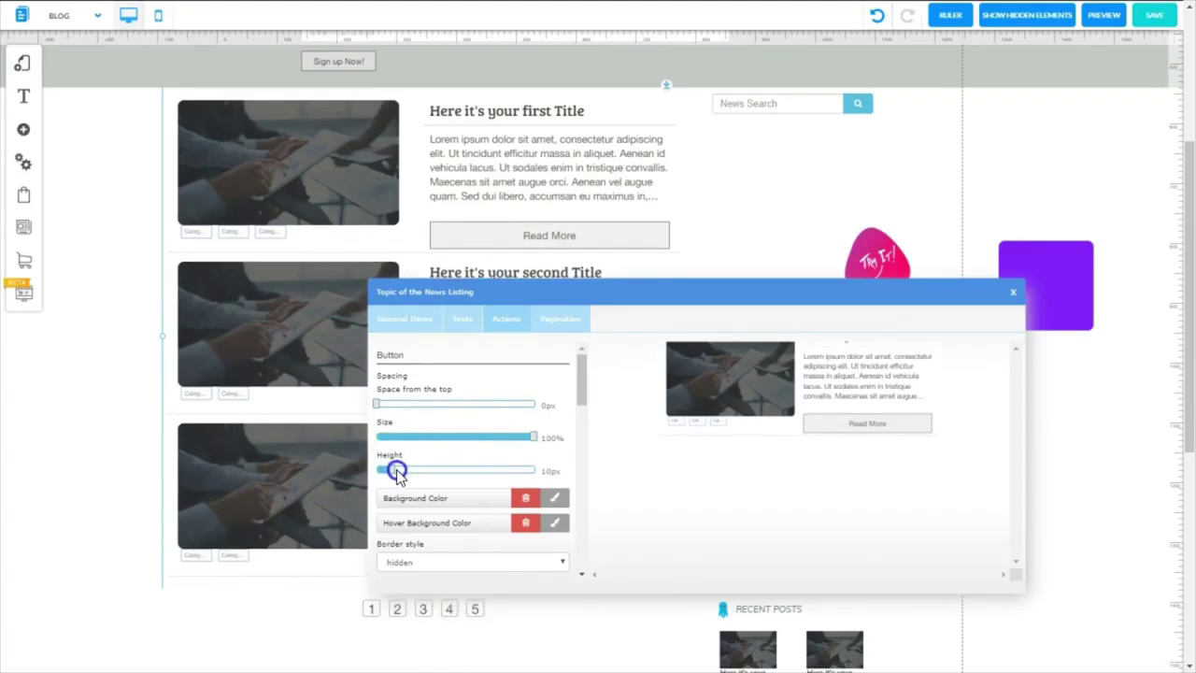
Set the Read More button's background color and hover background color to the light grey favorite color
left_click(558, 502)
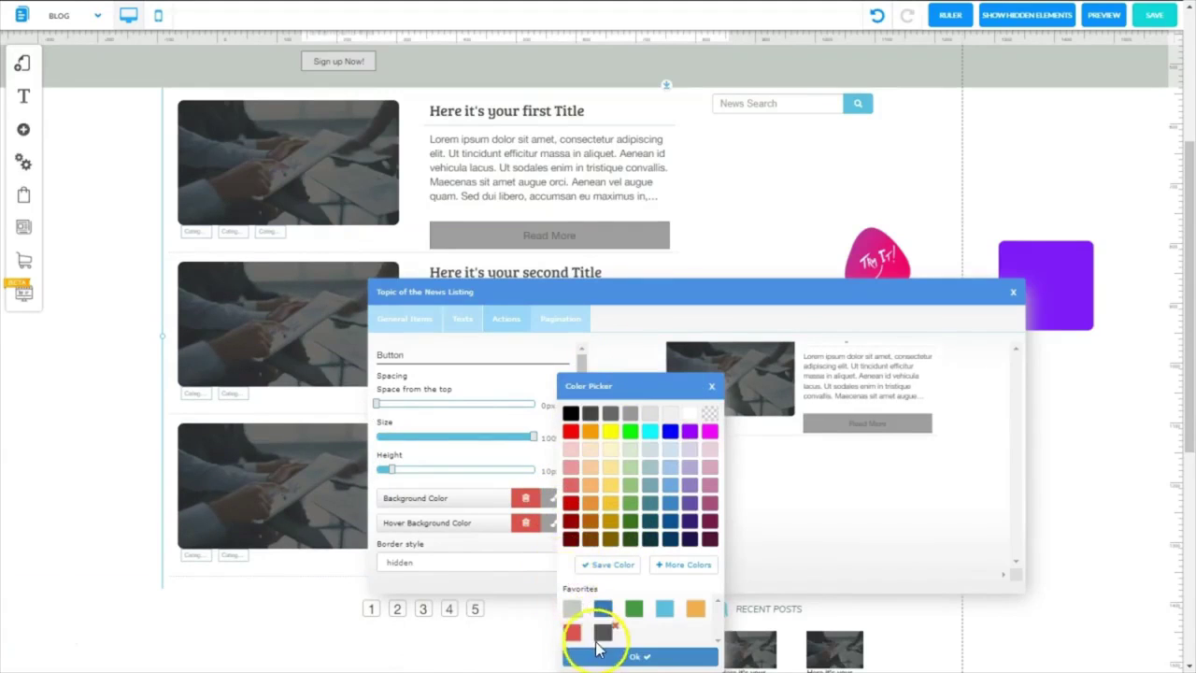
left_click(572, 610)
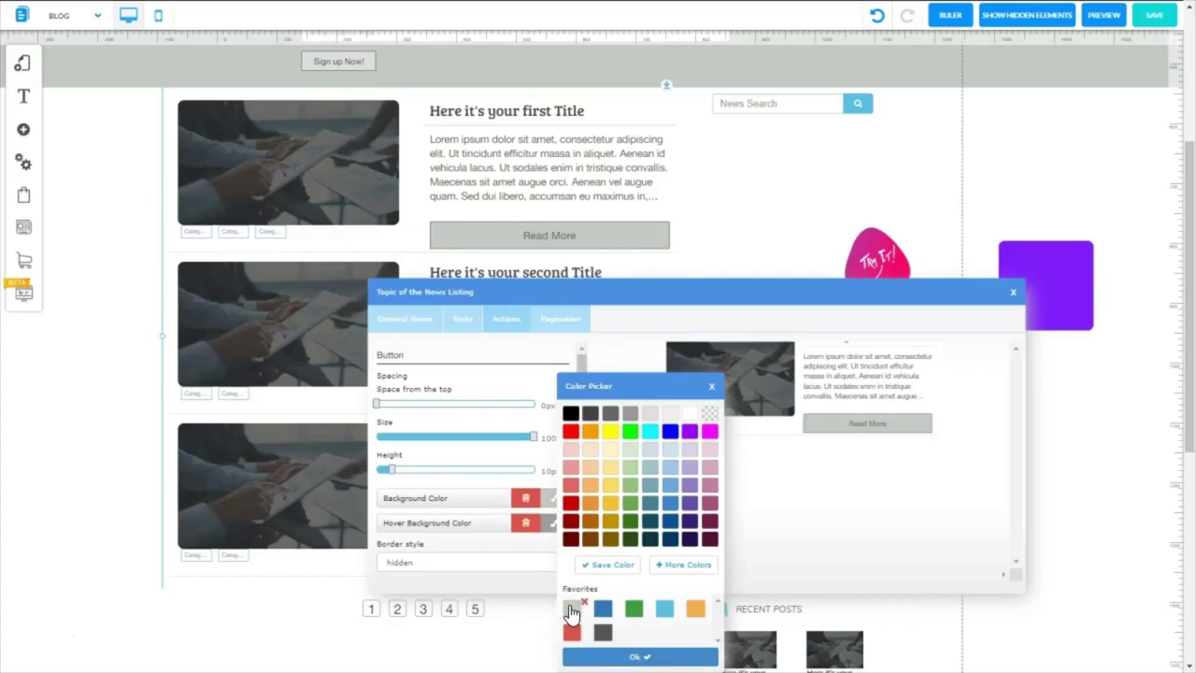
left_click(545, 524)
left_click(572, 610)
Try a dotted border style on the Read More button and set the style back to hidden
scroll(568, 427, "down", 3)
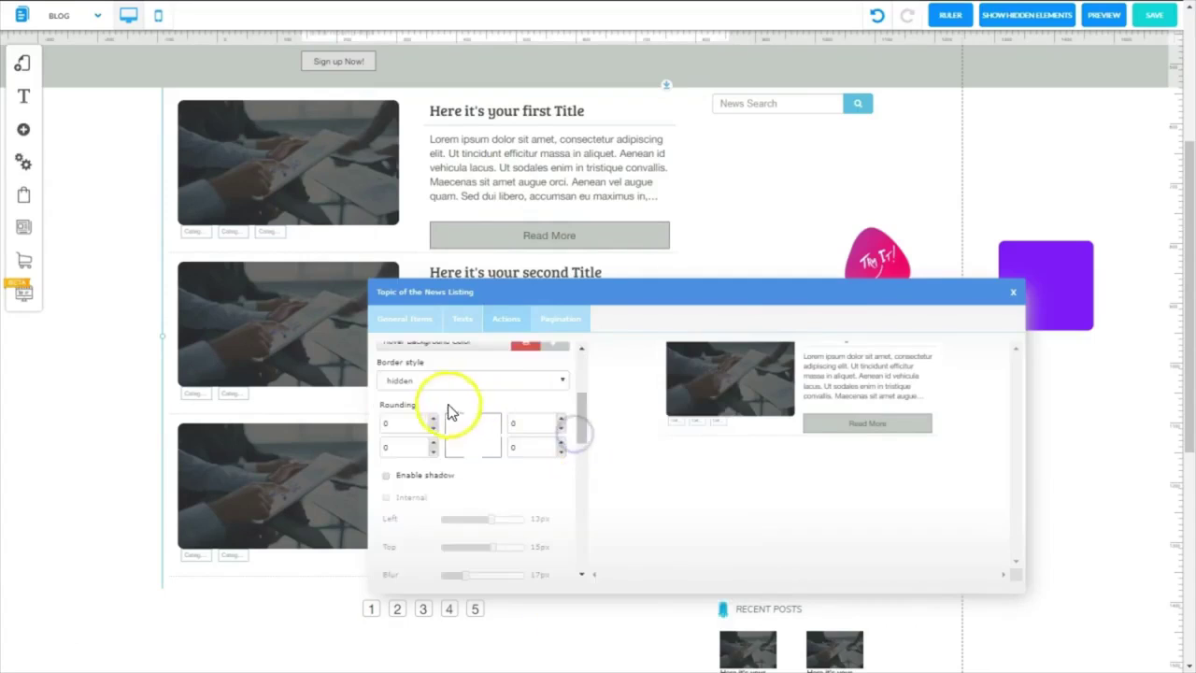
left_click(562, 382)
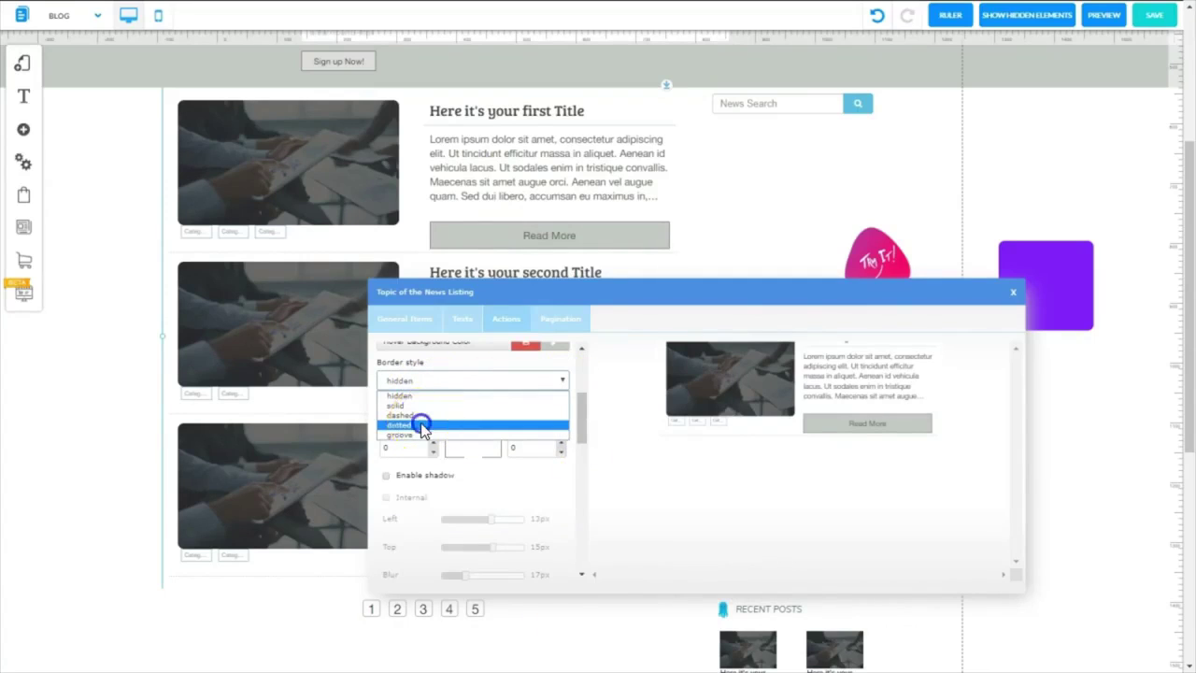
left_click(422, 426)
left_click_drag(421, 422, 364, 418)
left_click(439, 381)
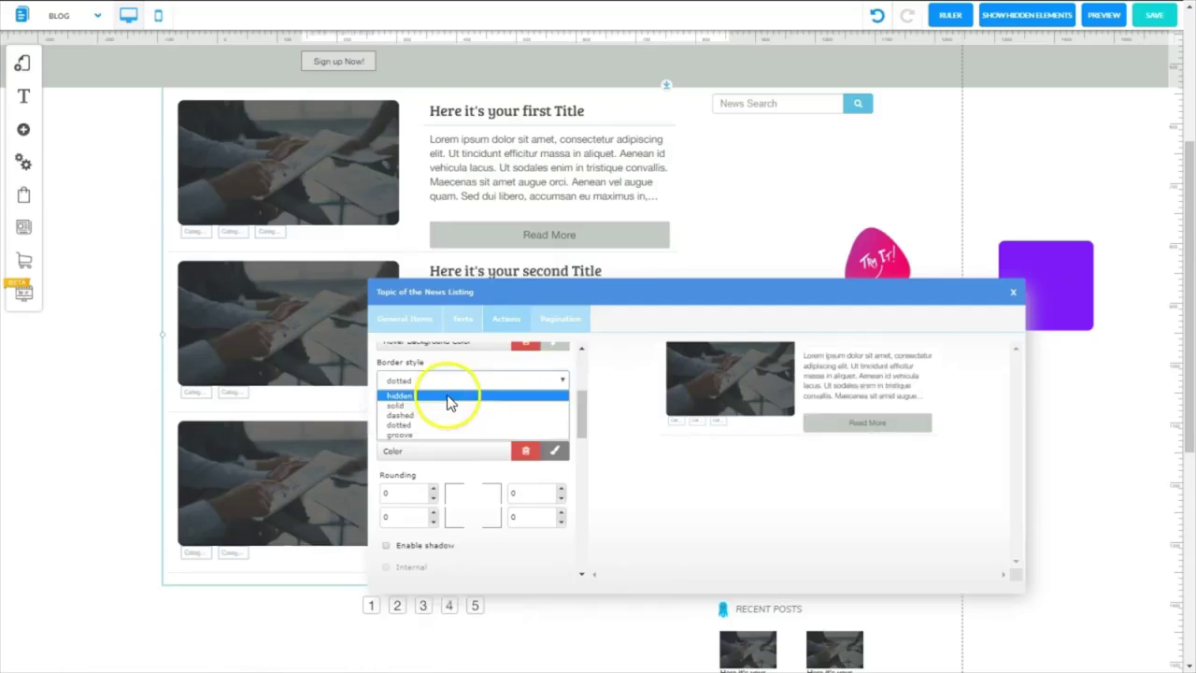
left_click(449, 397)
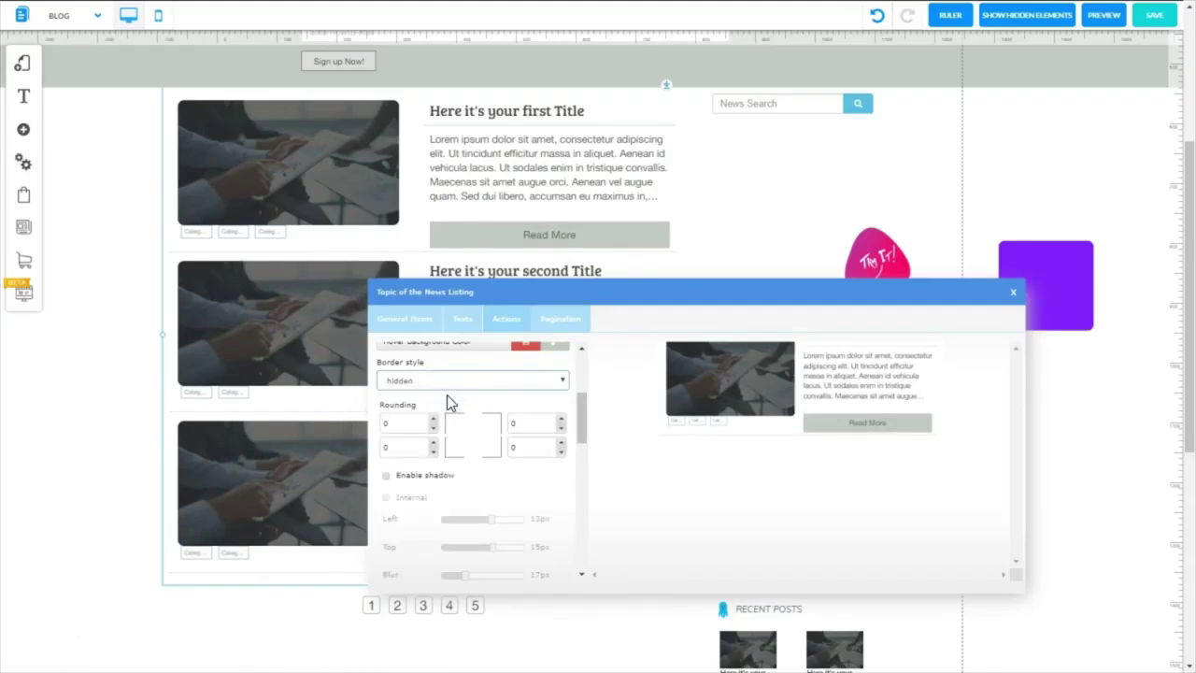
Try a rounding of 20 on the Read More button's corners, and settle on 5 for all four corners
left_click(381, 425)
left_click(374, 426)
type("20")
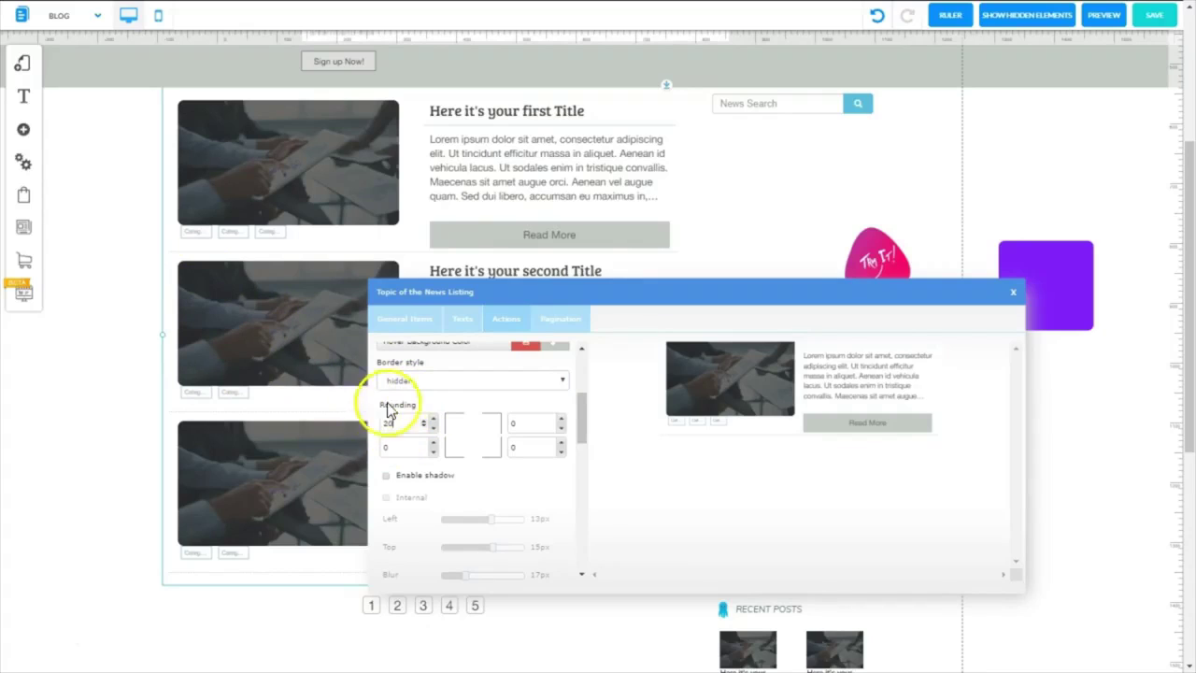
left_click(378, 448)
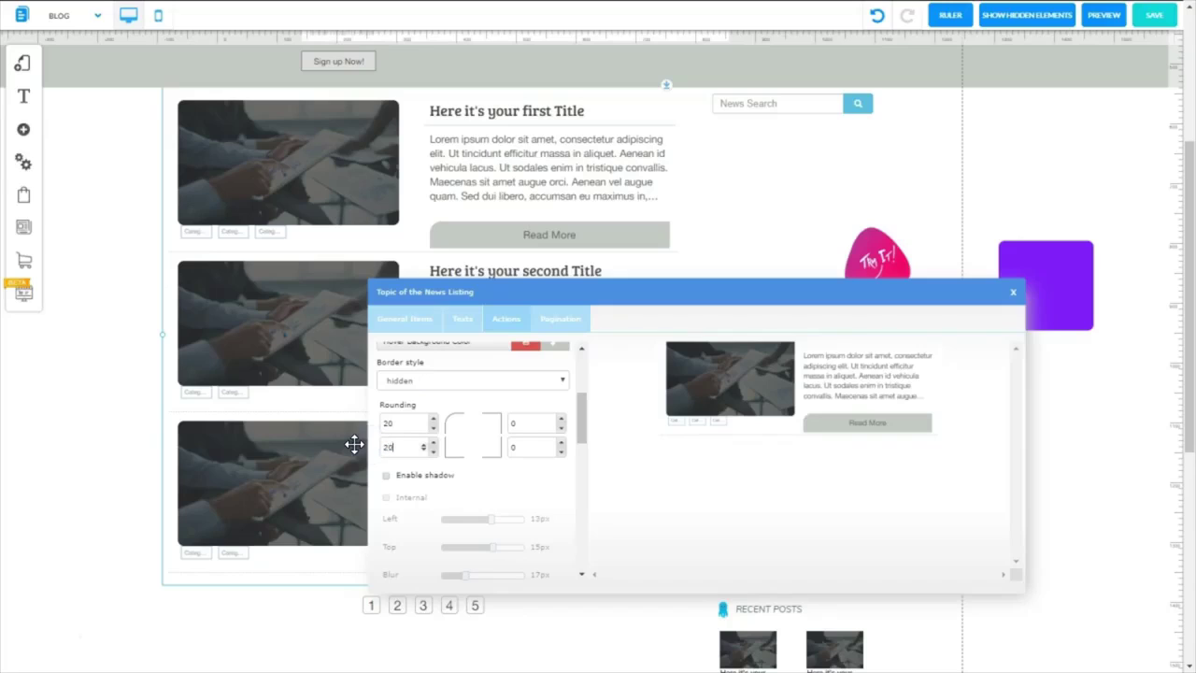
left_click(501, 458)
left_click(519, 475)
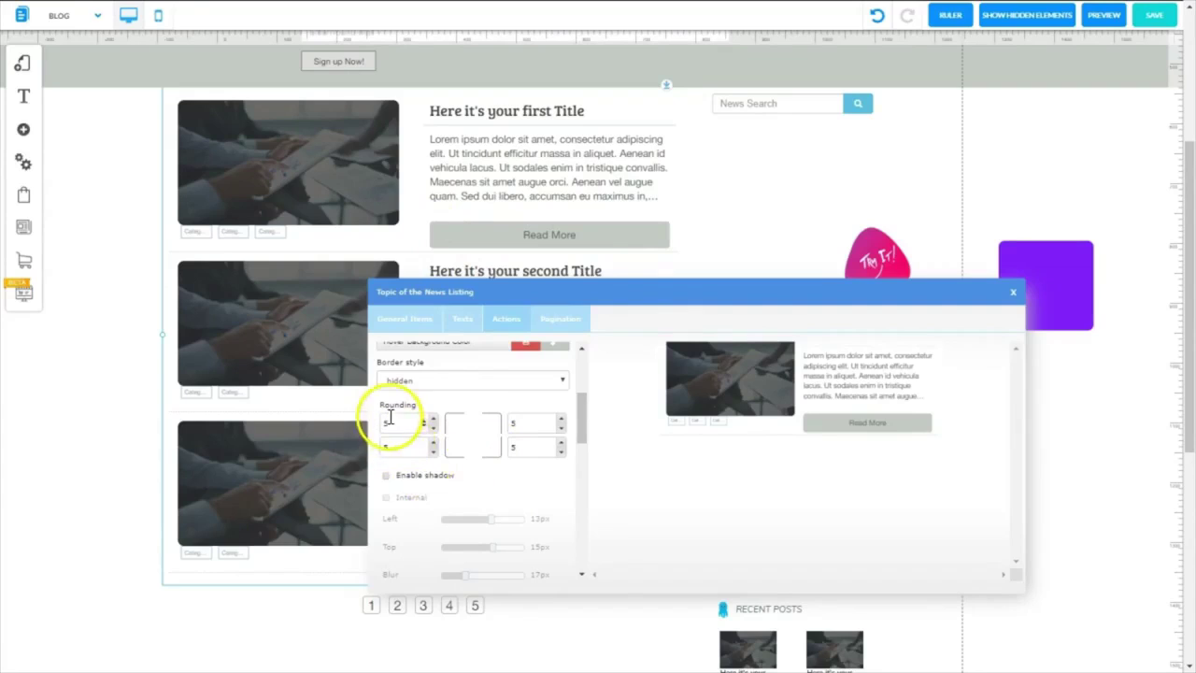
left_click(384, 450)
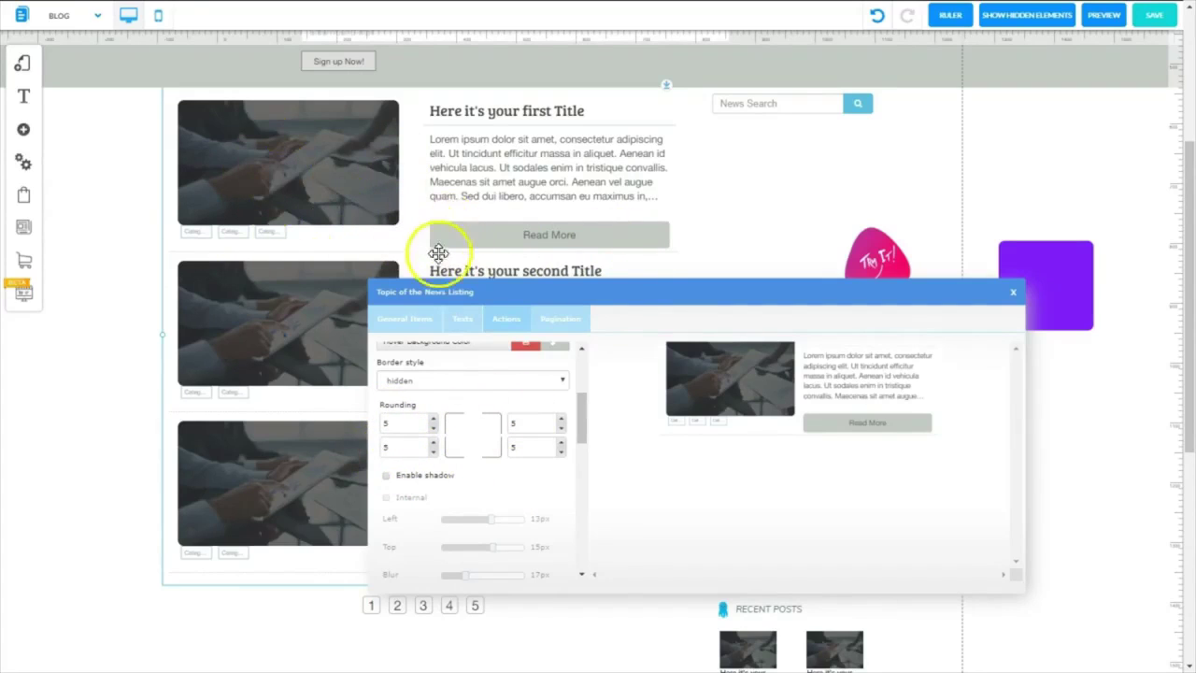
Try a shadow on the Read More button with top 10px, blur 23px and size -4px, and turn it off again
left_click(577, 452)
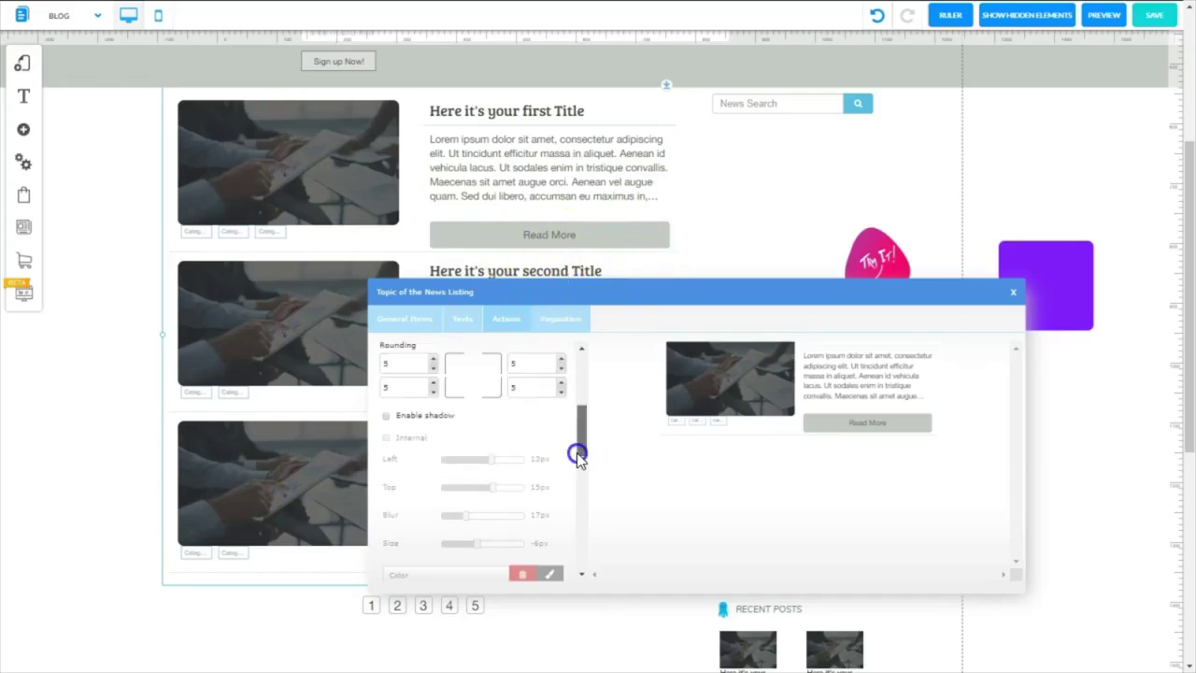
left_click(387, 416)
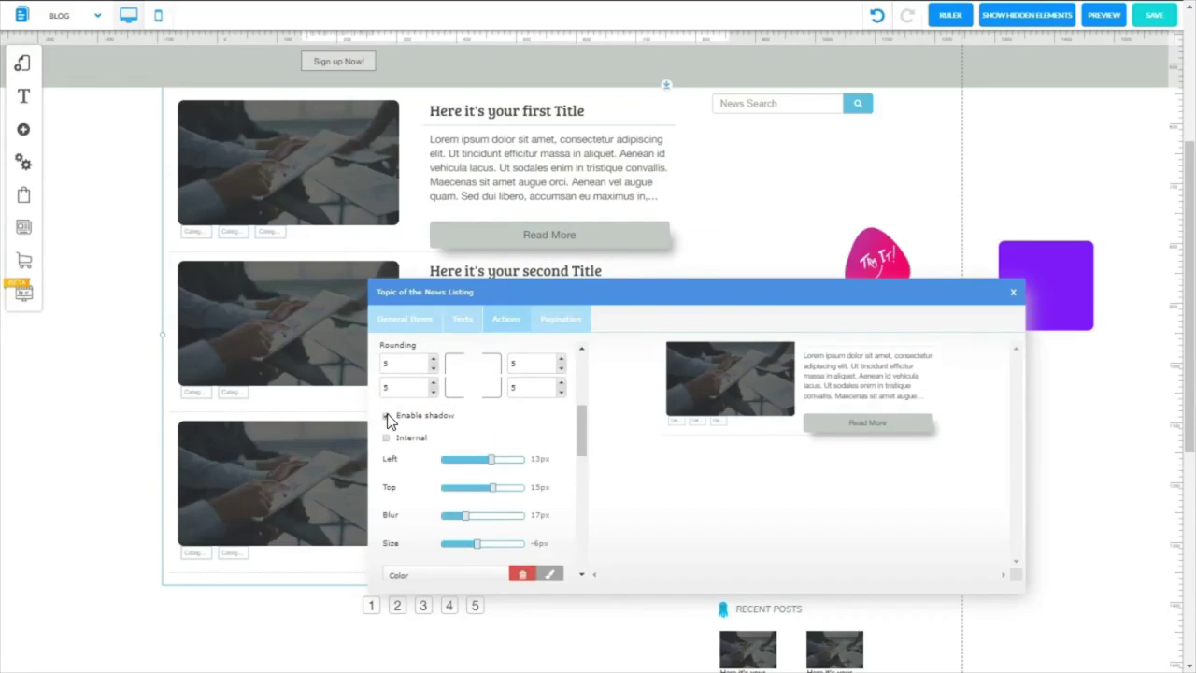
left_click(387, 417)
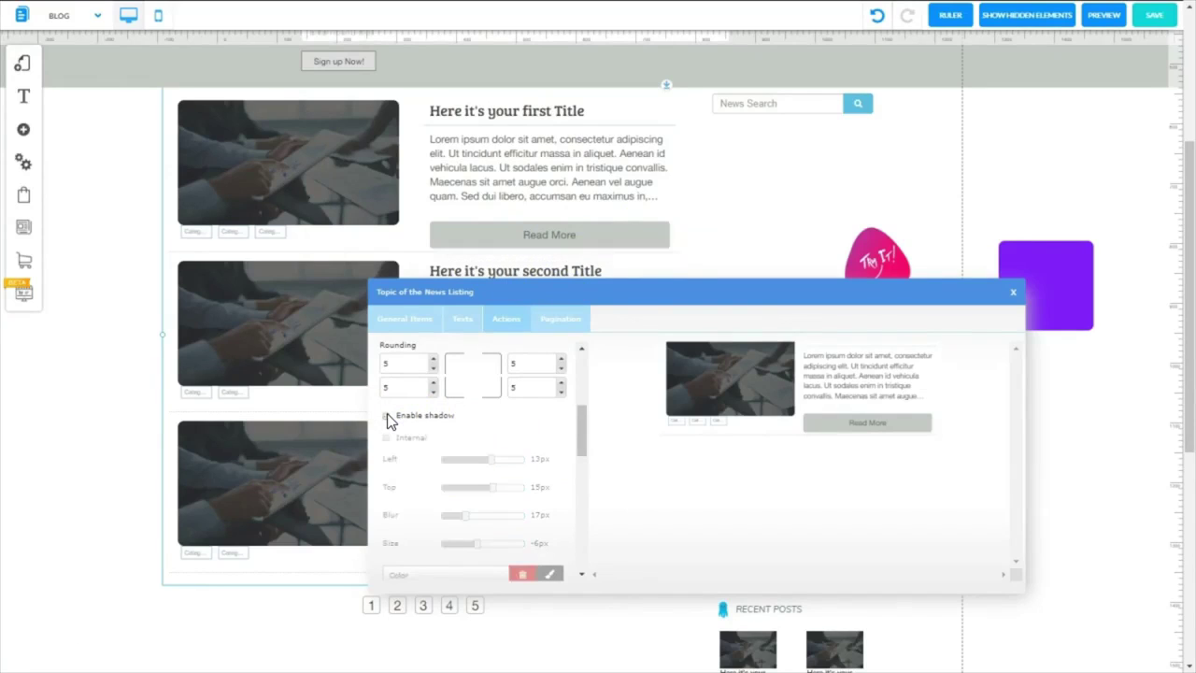
left_click(579, 445)
left_click_drag(582, 445, 575, 462)
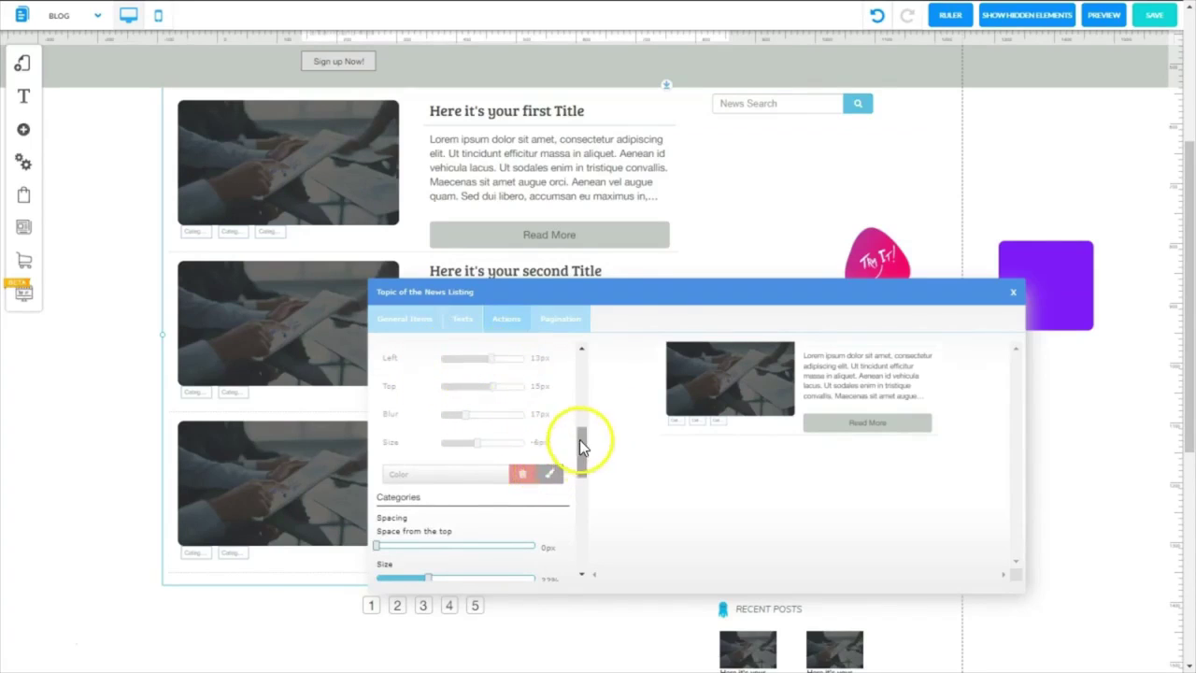
left_click_drag(579, 444, 582, 427)
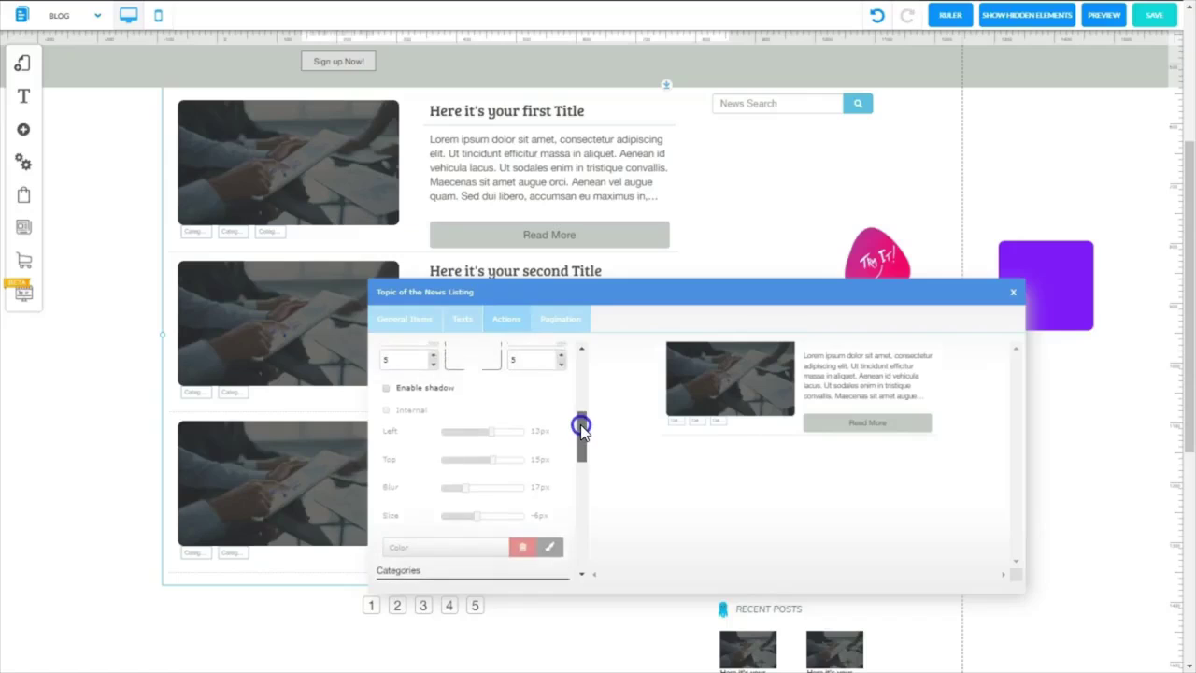
left_click(387, 388)
left_click_drag(490, 433, 479, 525)
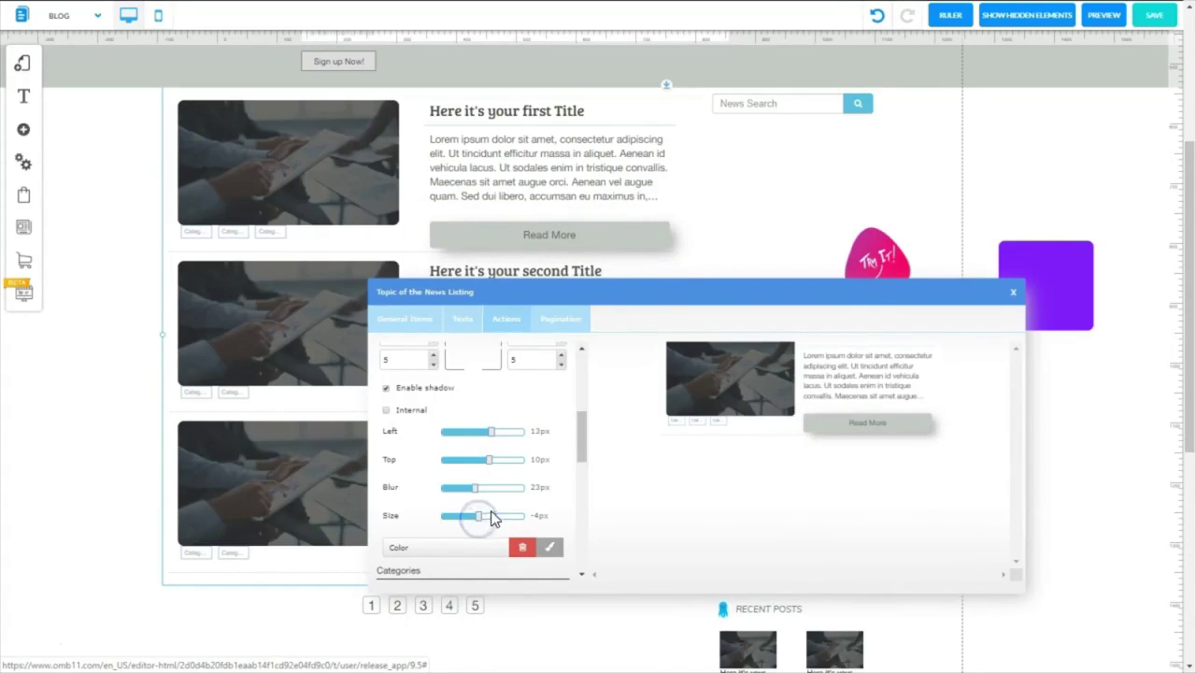
left_click(386, 389)
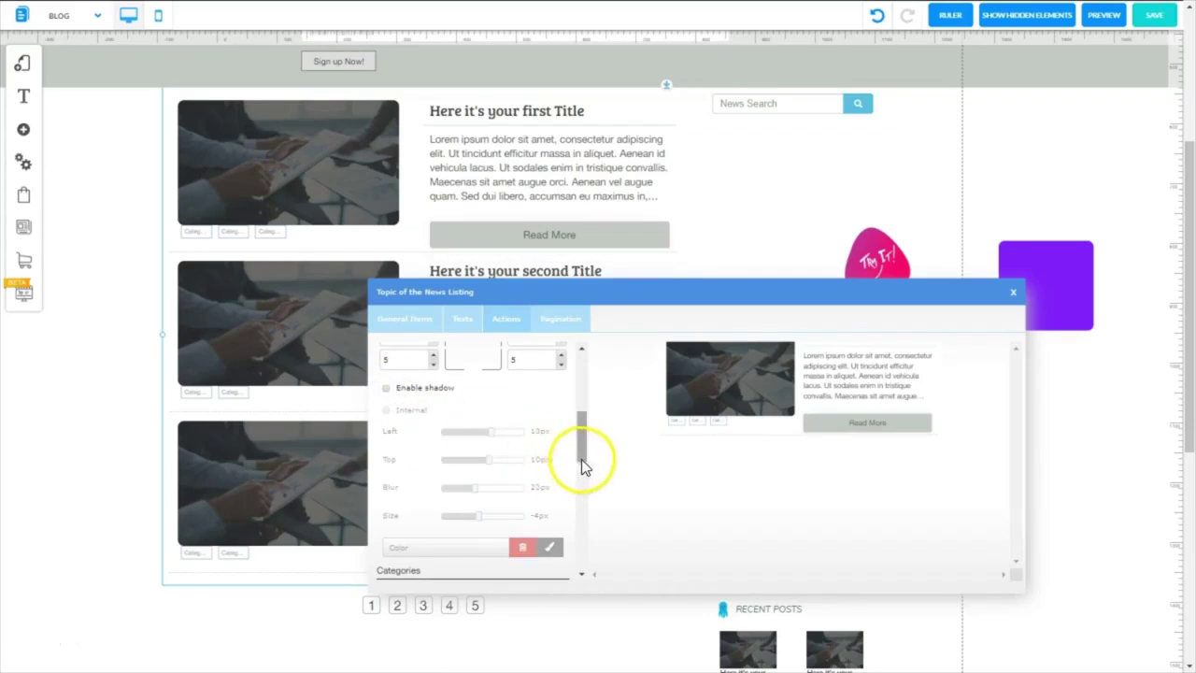
Set the category buttons' space from the top to 12px, their size to 32% and their height to 3px
left_click_drag(580, 456, 582, 475)
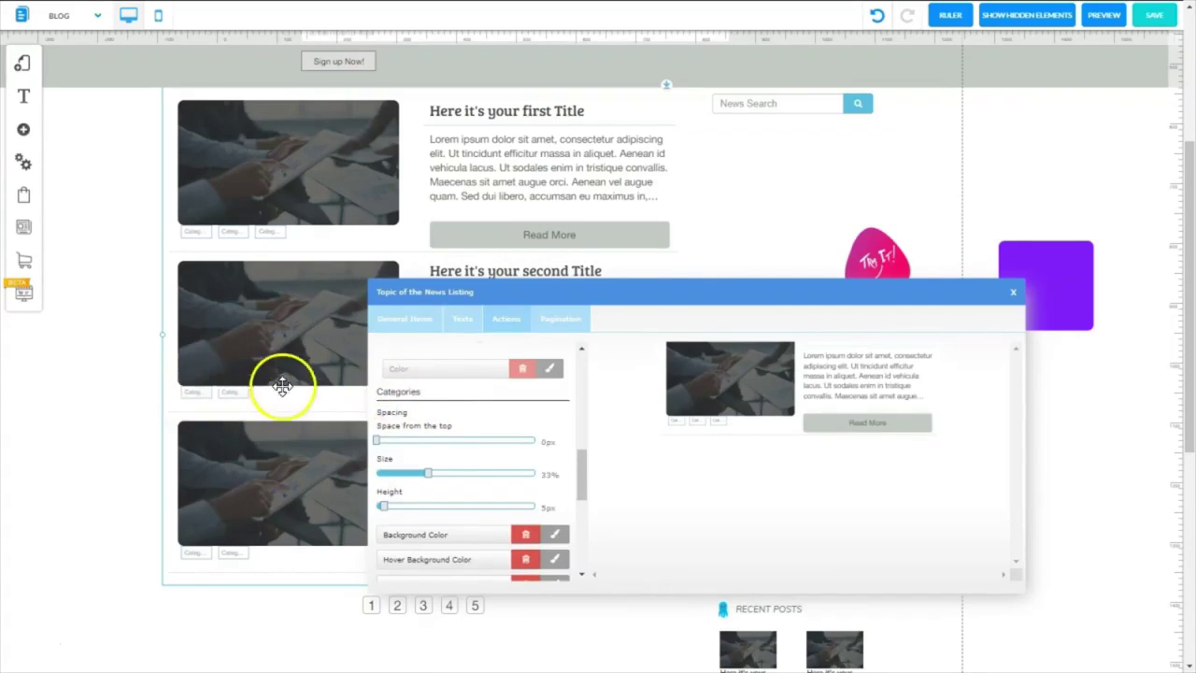
left_click_drag(581, 482, 582, 498)
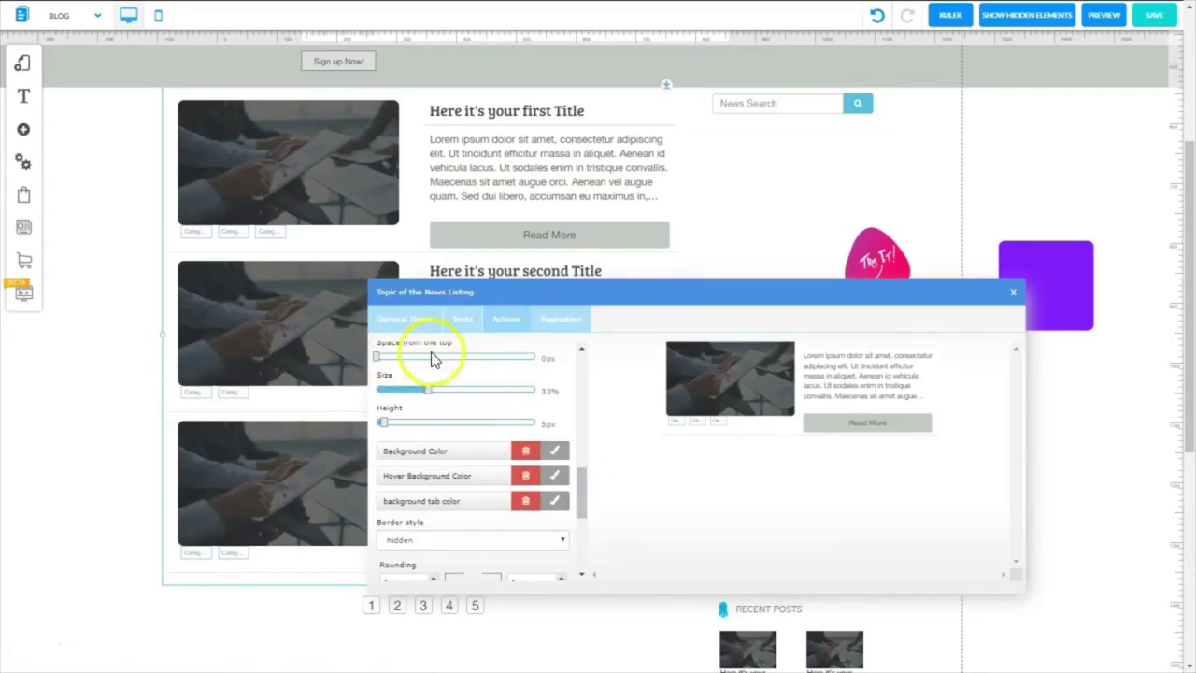
left_click(402, 357)
left_click_drag(403, 366, 426, 391)
left_click(384, 423)
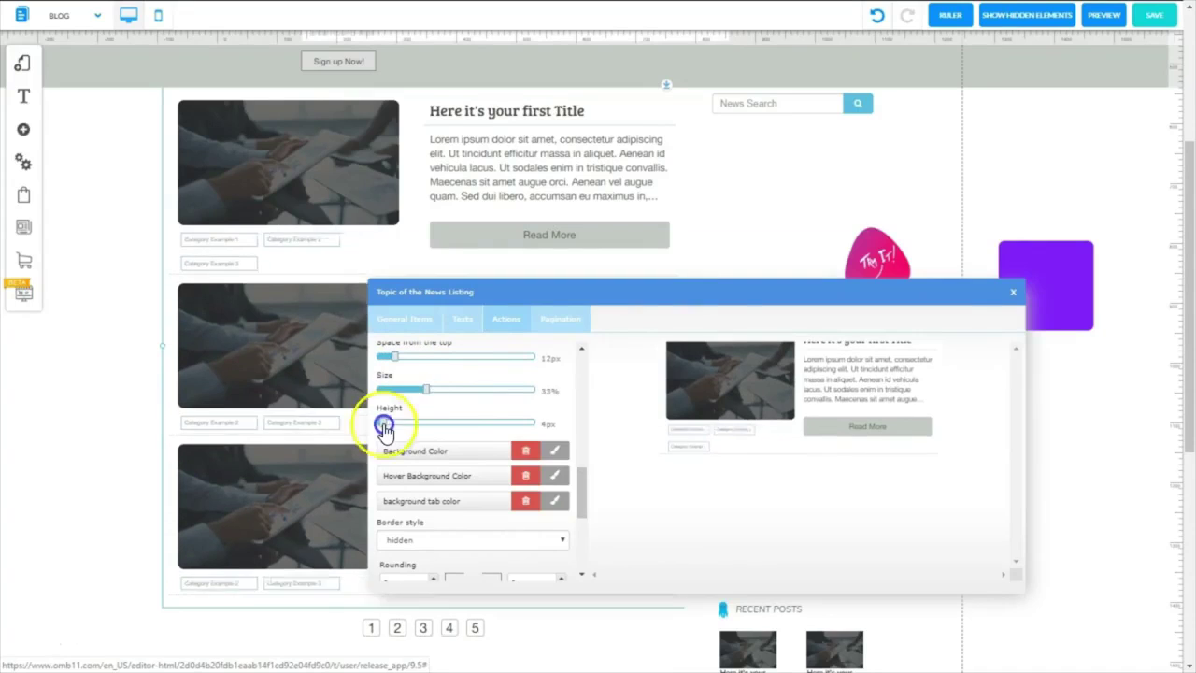
Set the category buttons' background, hover background and background tab colors to the light grey favorite color
left_click(564, 456)
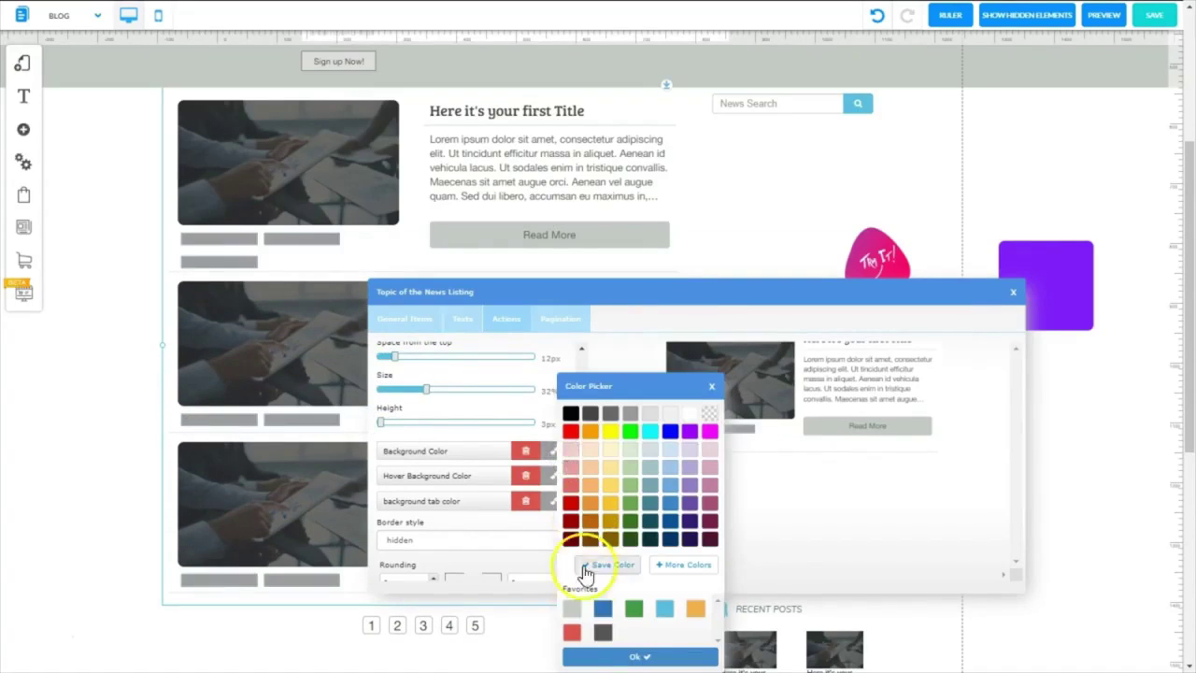
left_click(570, 612)
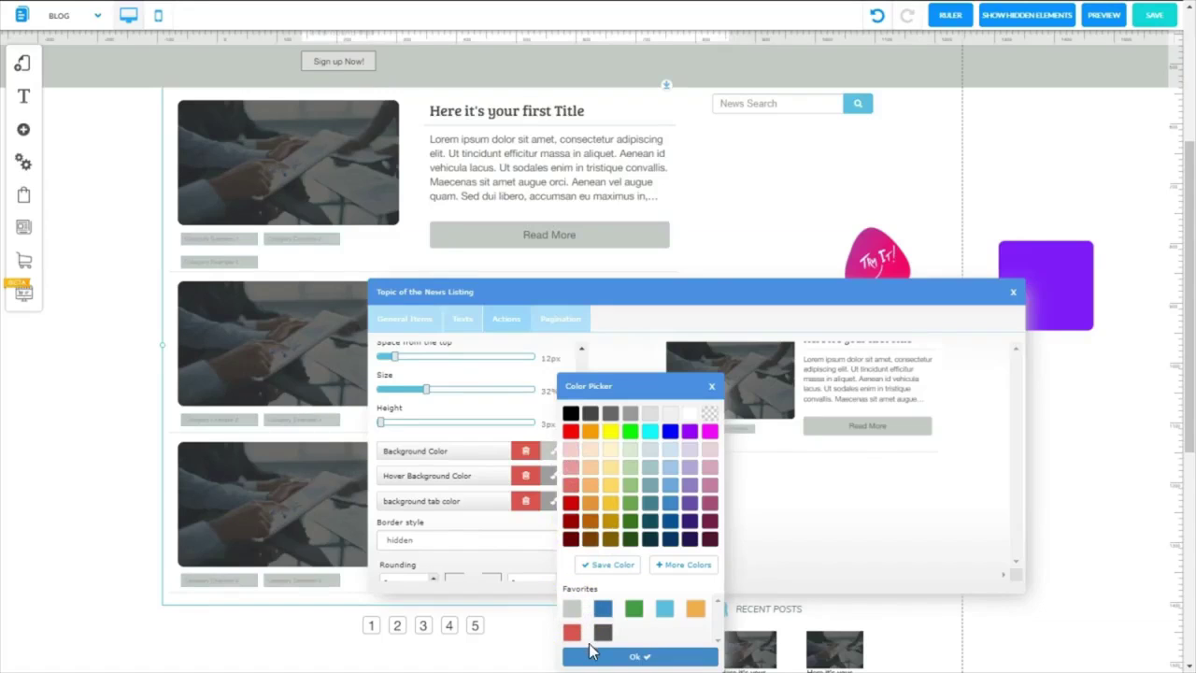
left_click(580, 531)
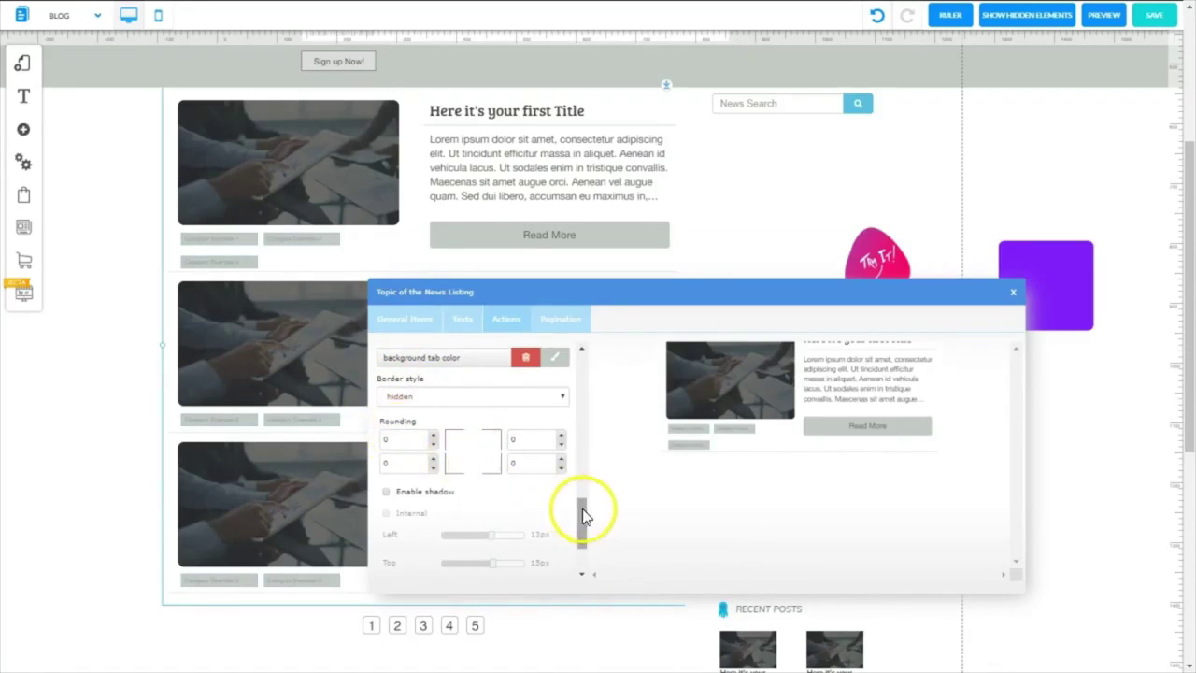
left_click_drag(582, 511, 585, 539)
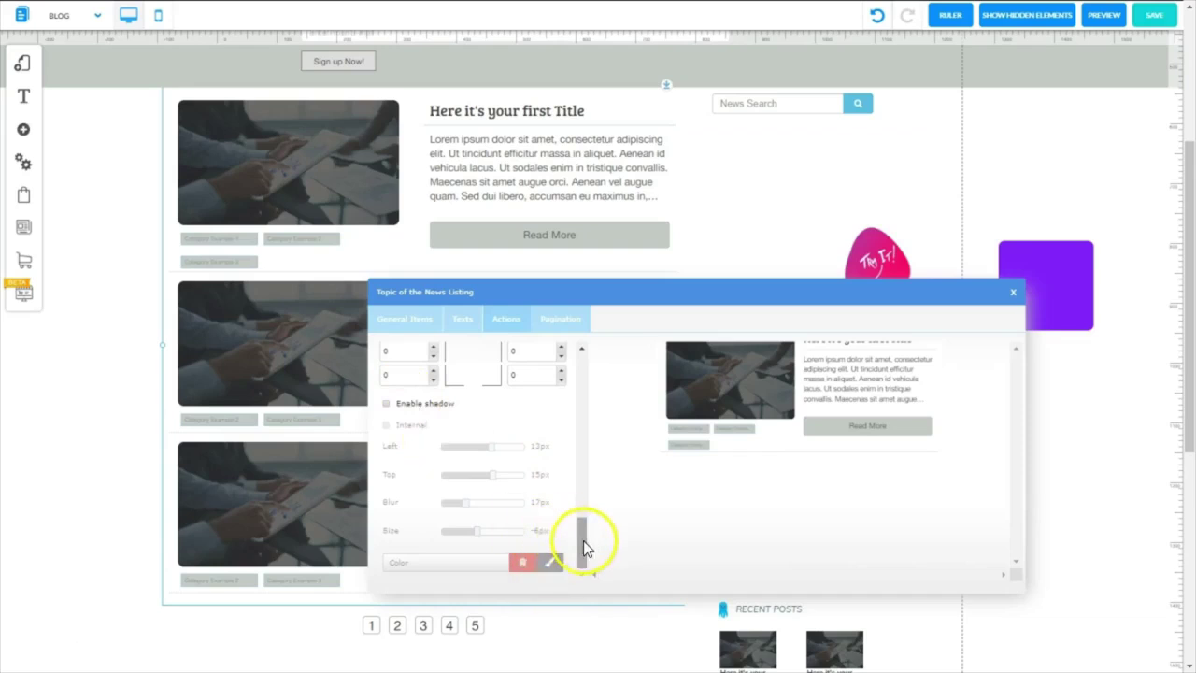
left_click_drag(584, 547, 592, 345)
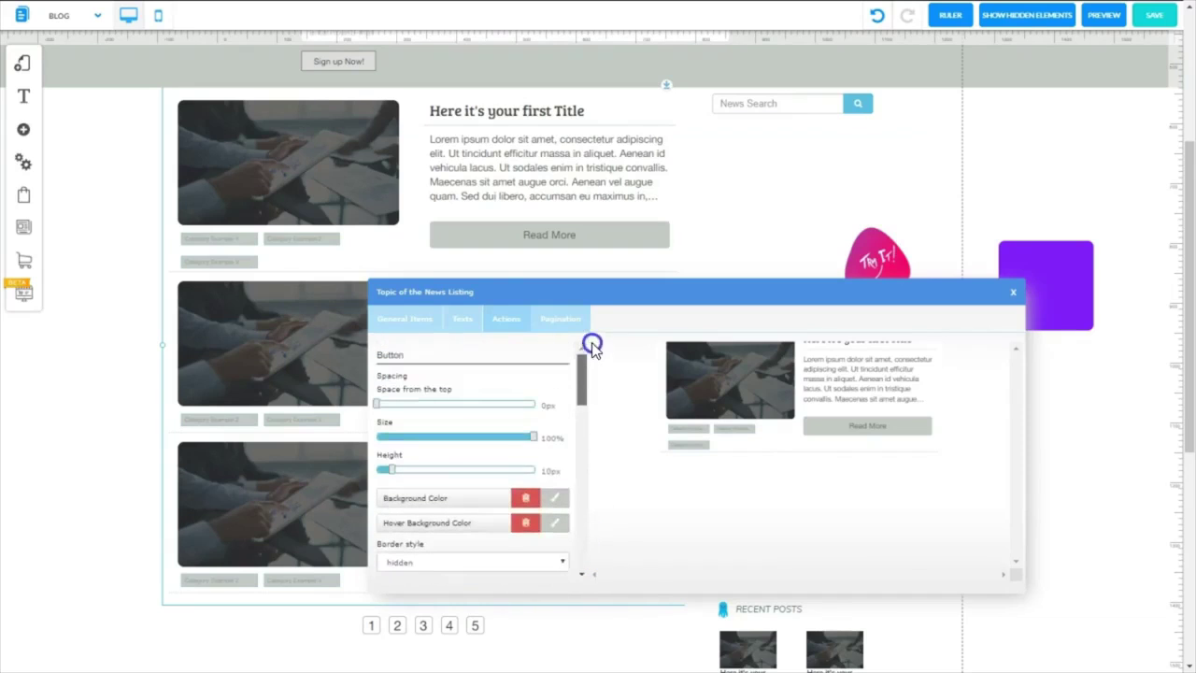
Set the pagination's background, selected background and hover background colors to very light grey, and the rounding of all four corners to 5
left_click(564, 321)
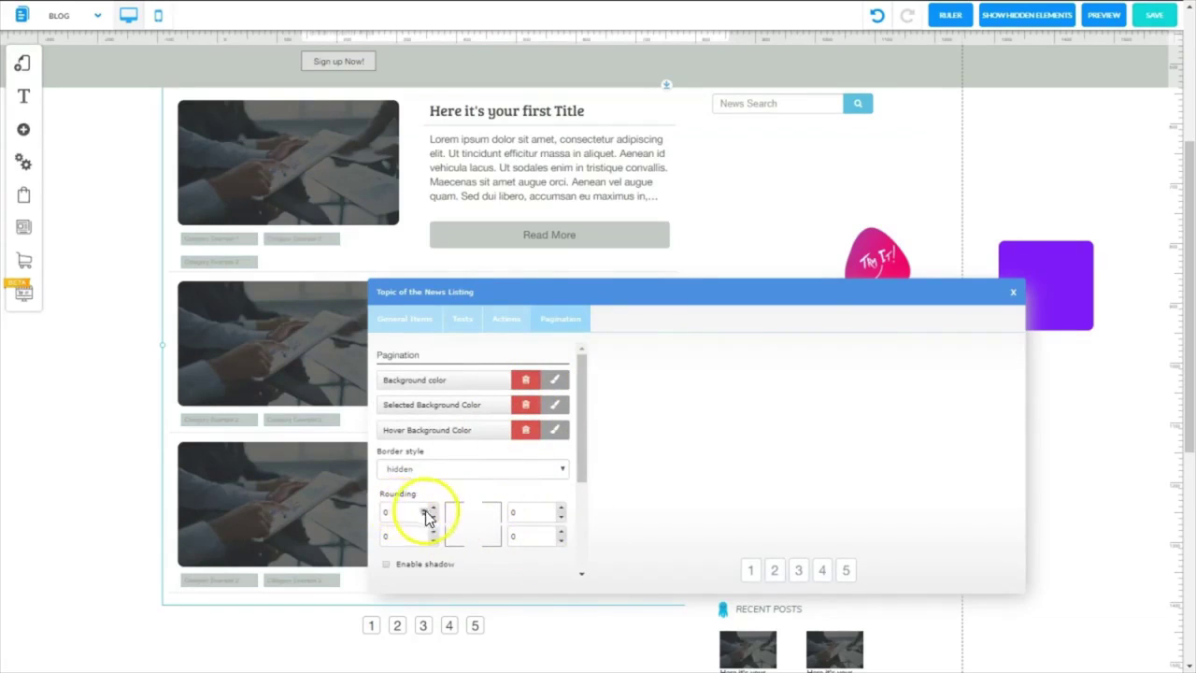
left_click(553, 382)
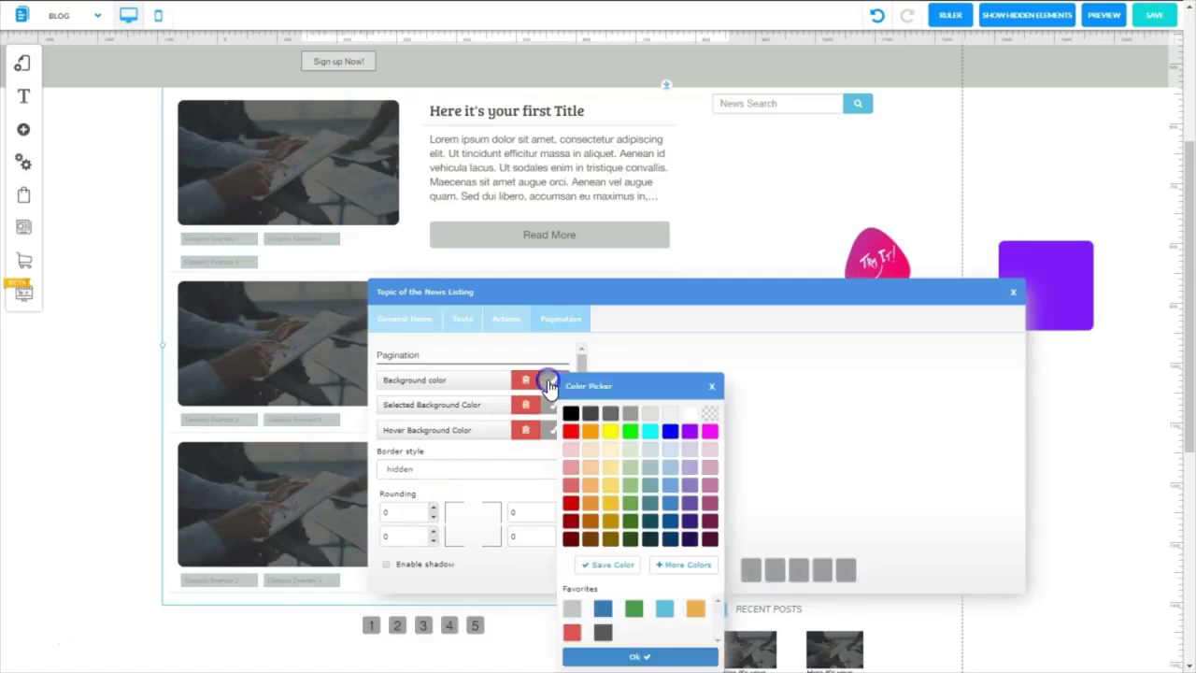
left_click(671, 417)
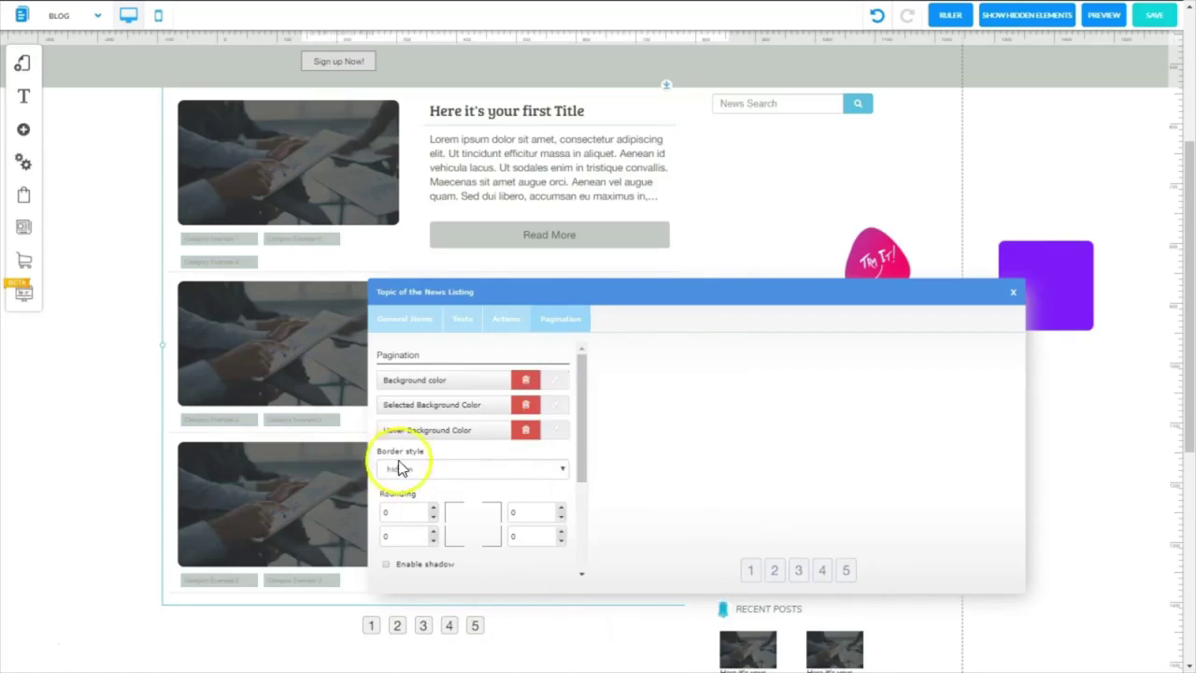
scroll(588, 477, "down", 2)
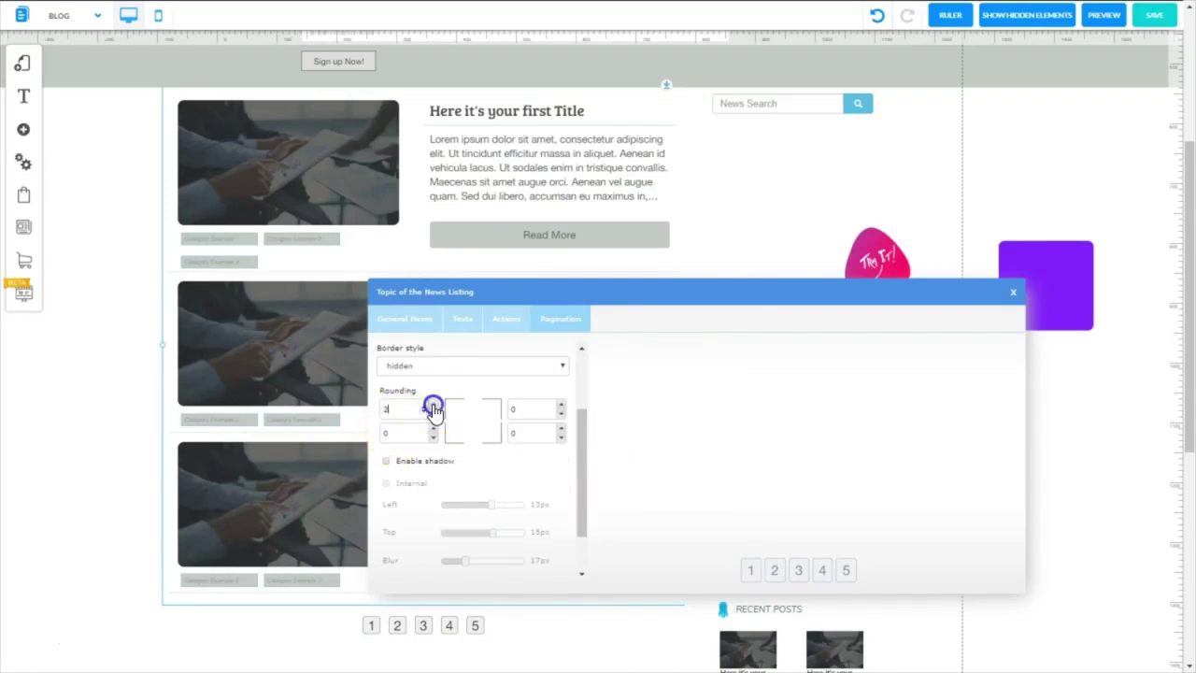
left_click_drag(581, 488, 436, 331)
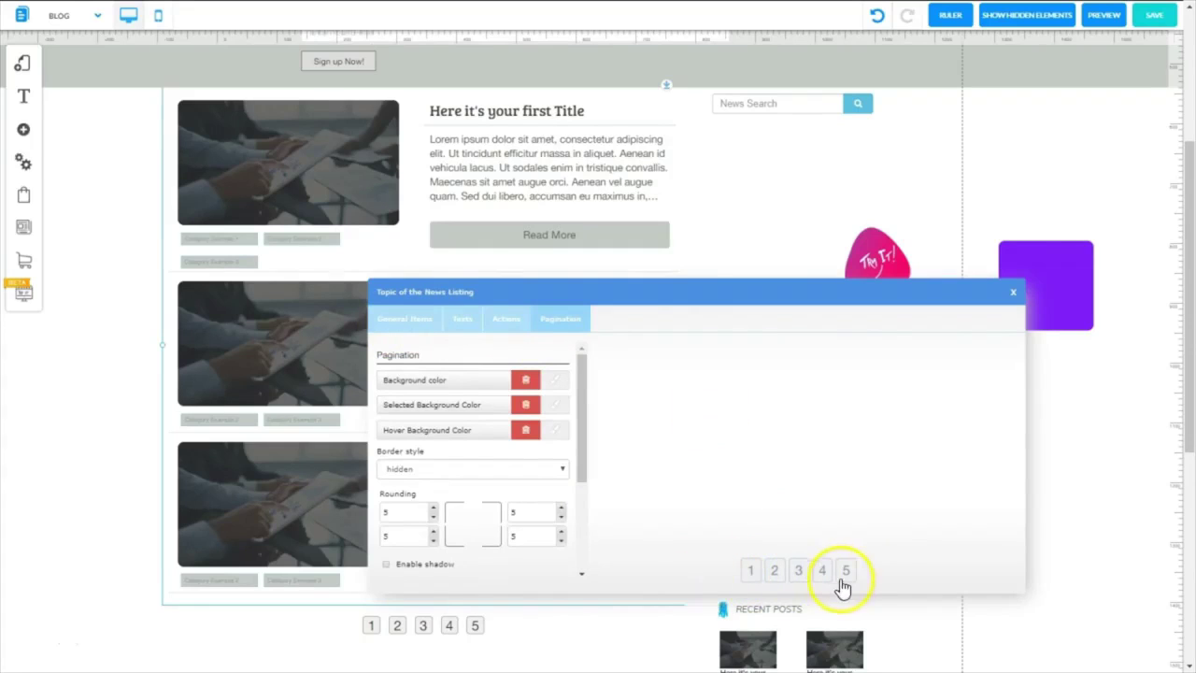
Close the news listing's pagination settings and save the Blog page
left_click(616, 588)
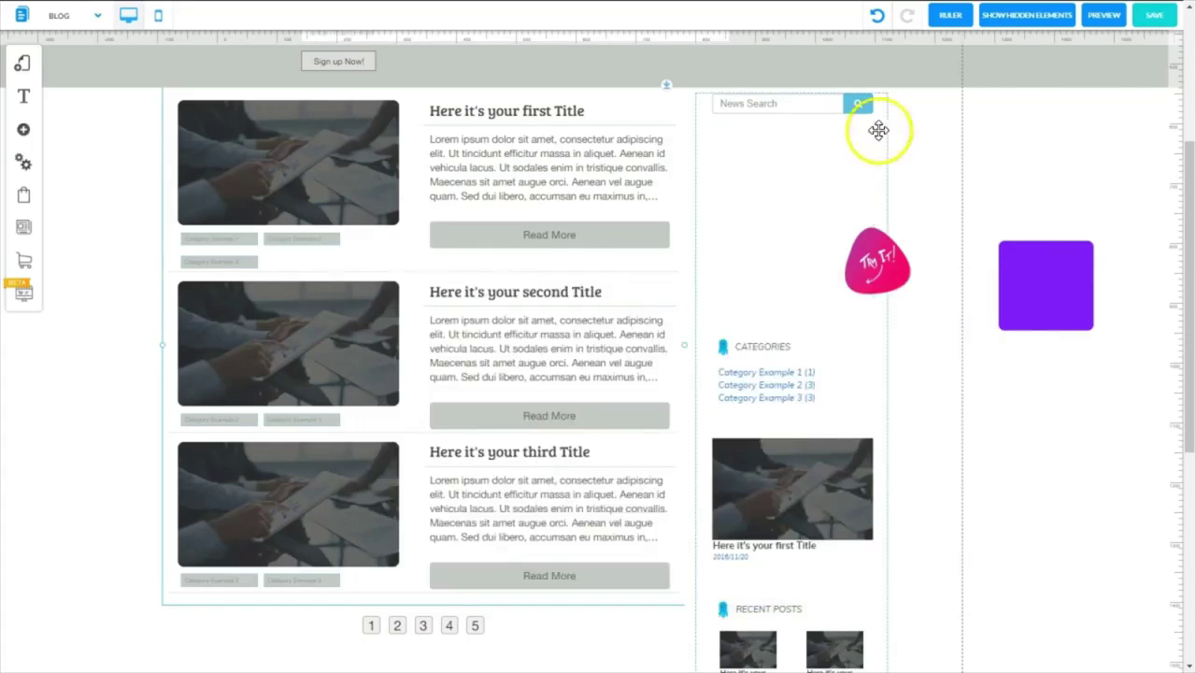
left_click(1148, 17)
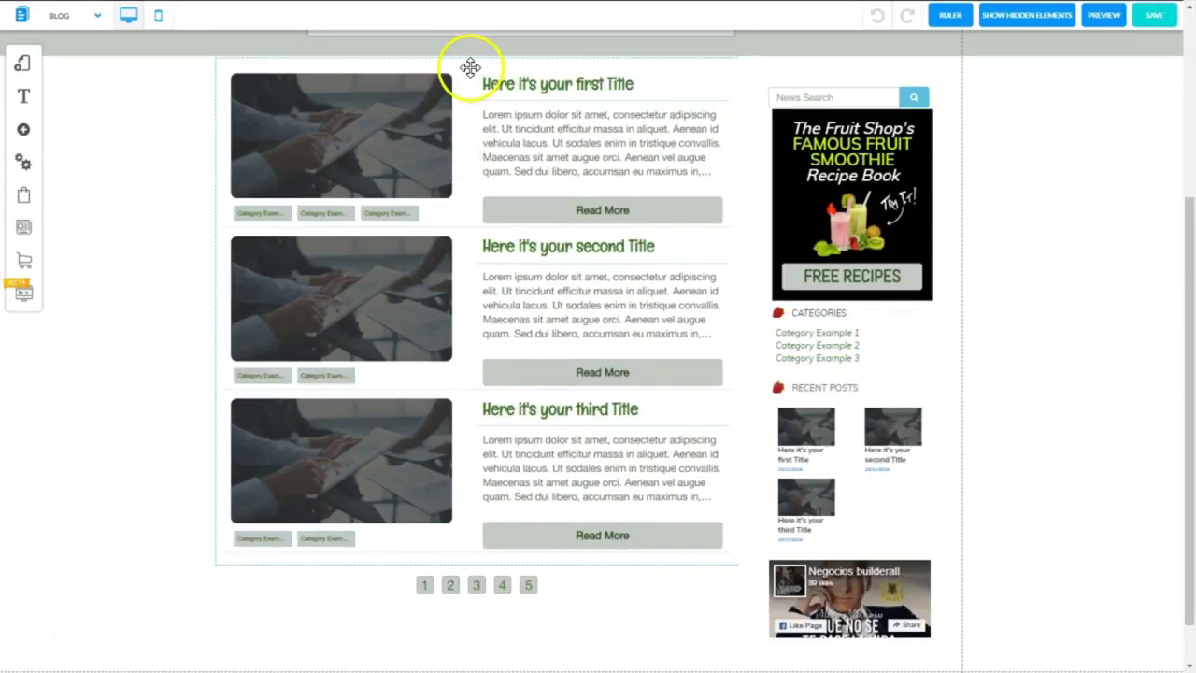
Set the news list's desktop image size to 400px wide and 250px high, and save the page
left_click(470, 67)
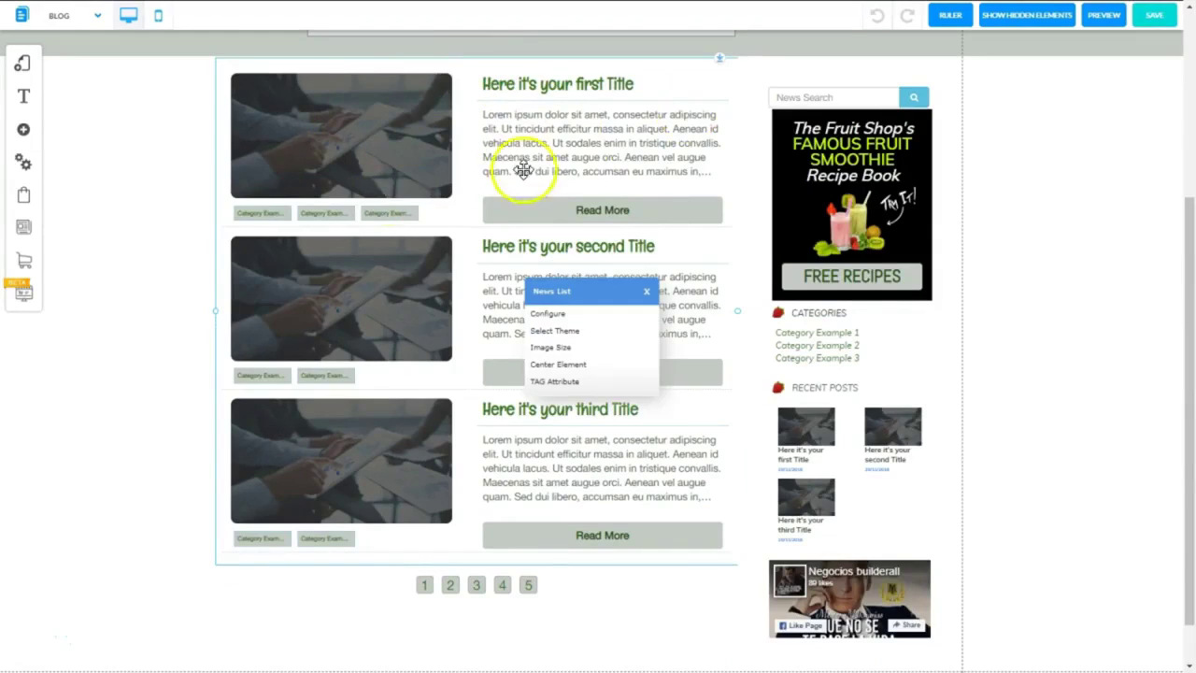
left_click(549, 351)
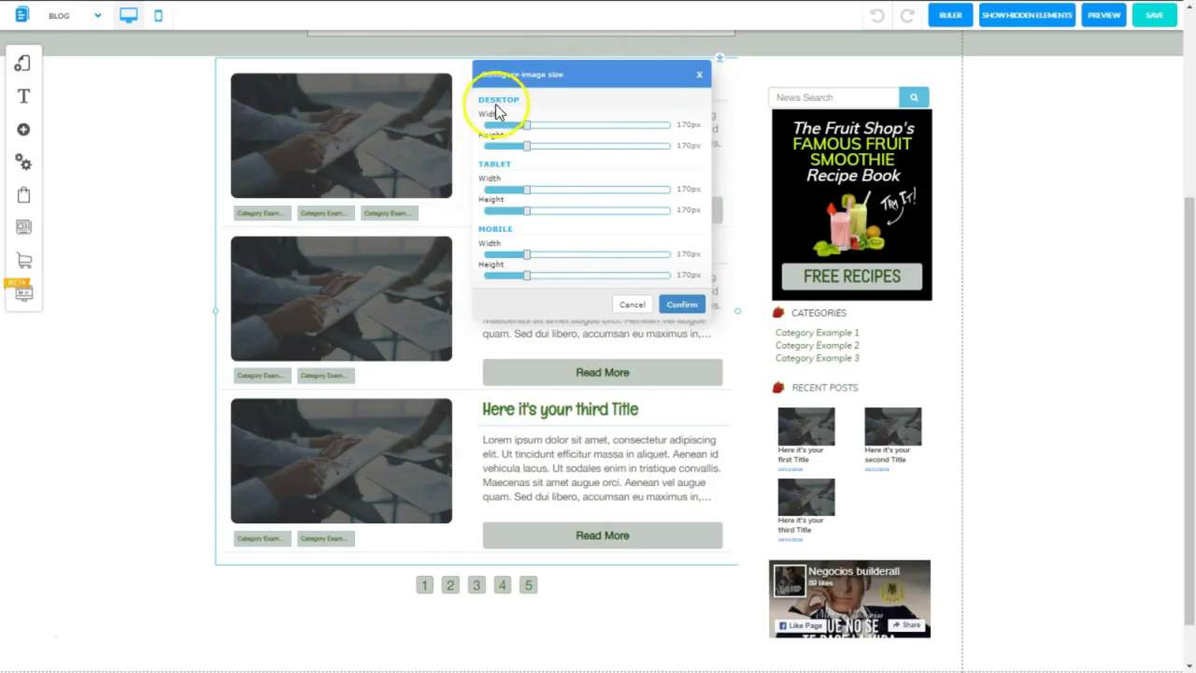
left_click_drag(527, 124, 673, 125)
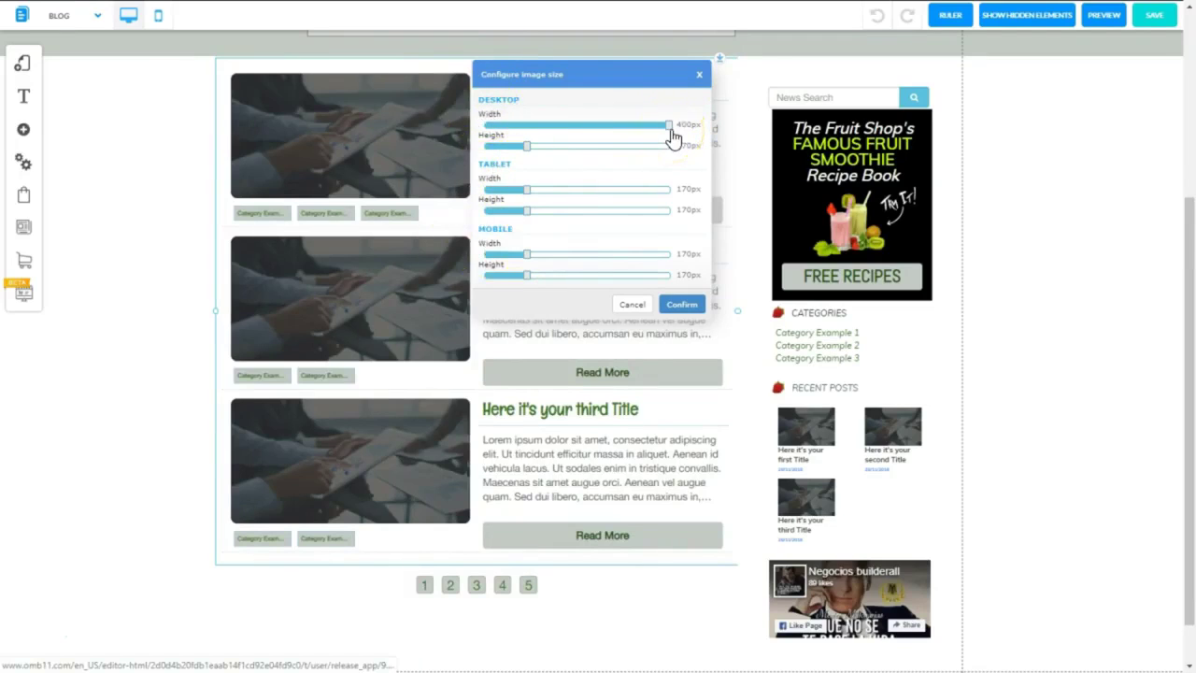
left_click_drag(672, 125, 510, 126)
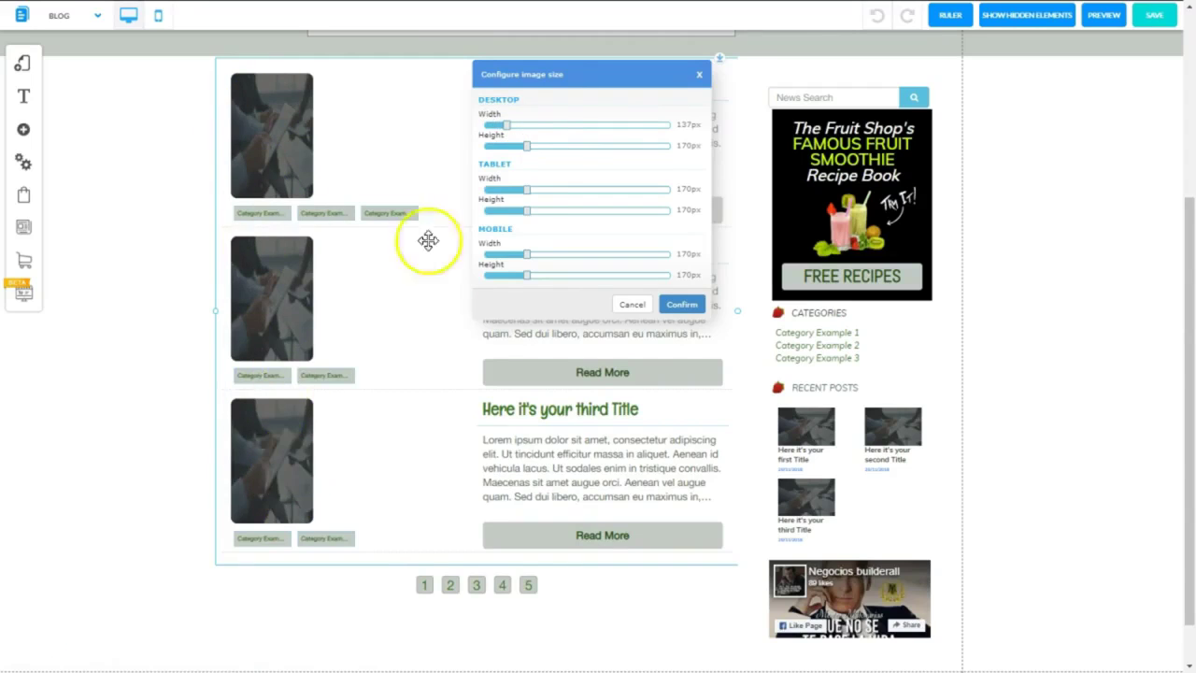
left_click(508, 125)
left_click_drag(508, 126, 629, 133)
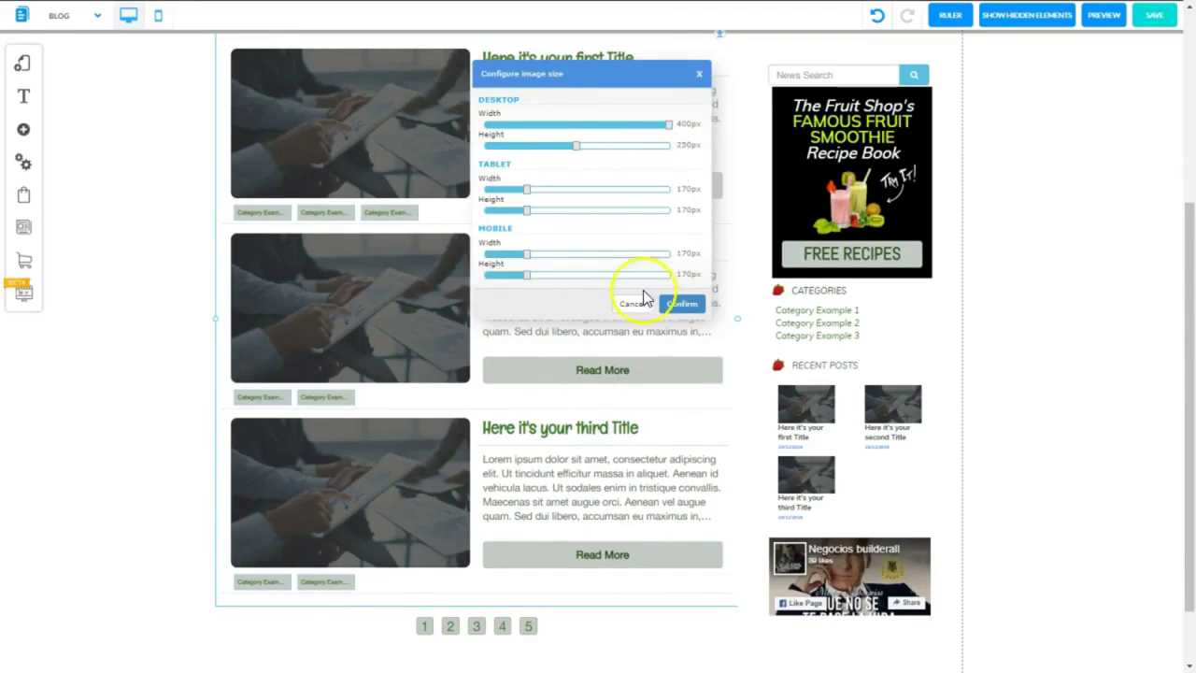
left_click(682, 304)
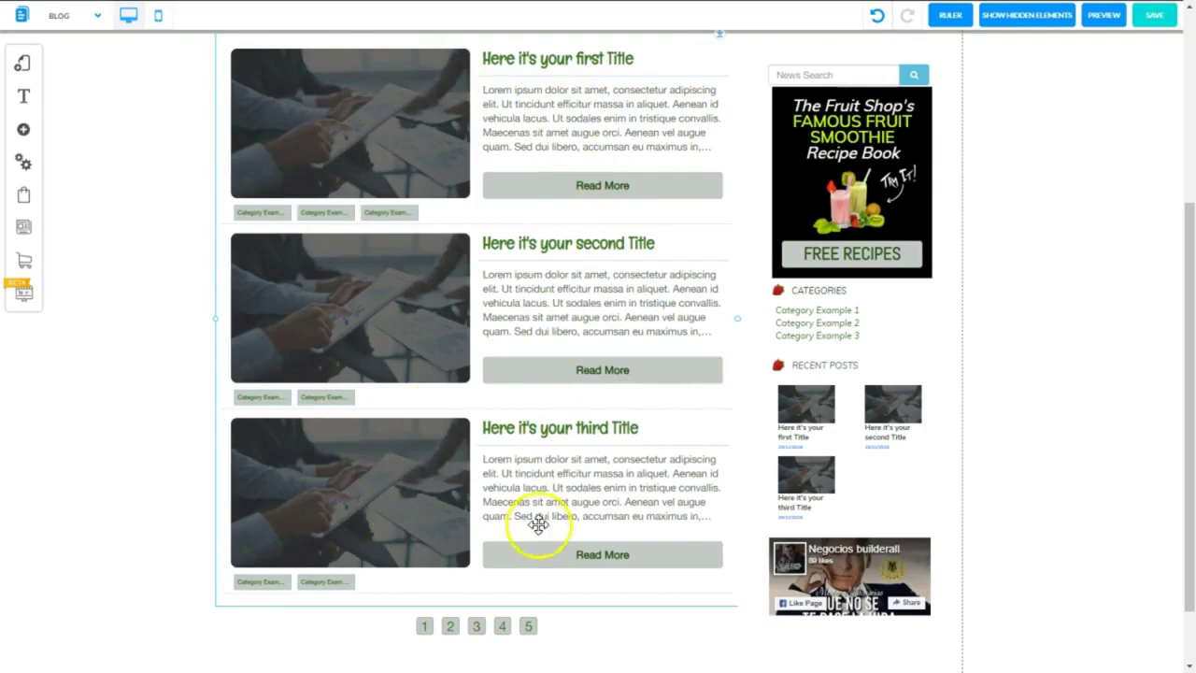
left_click(1162, 13)
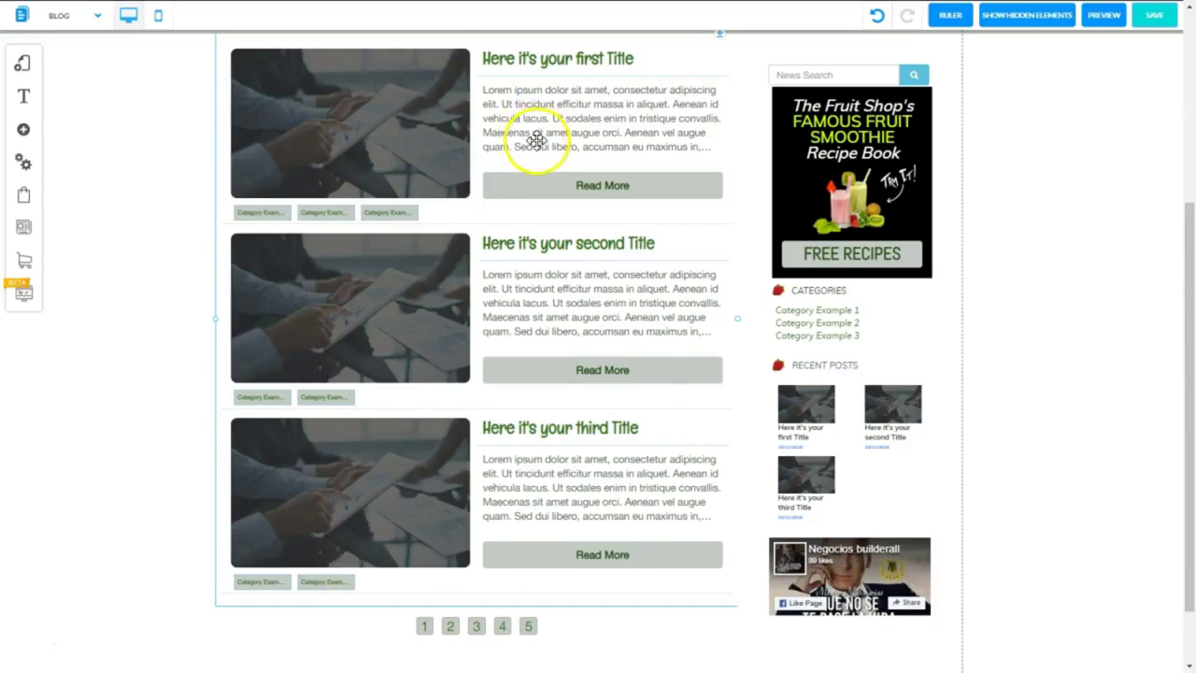
Look at the news list's TAG Attribute configuration and close it without entering a tag
left_click(529, 280)
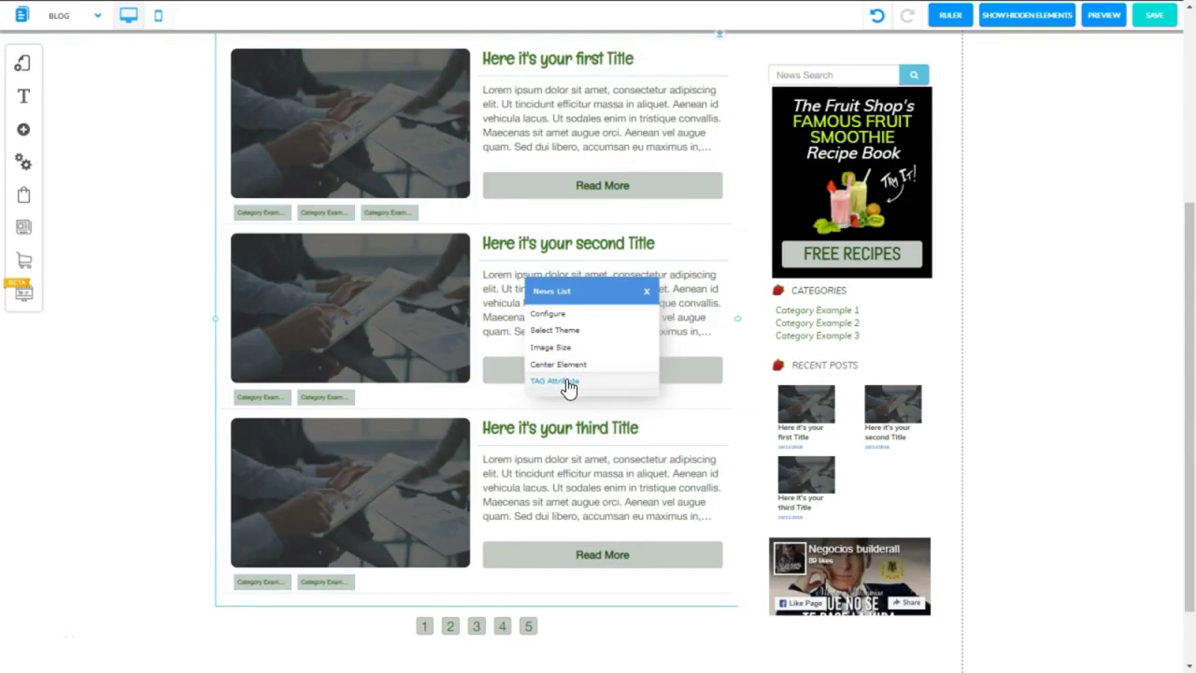
left_click(555, 381)
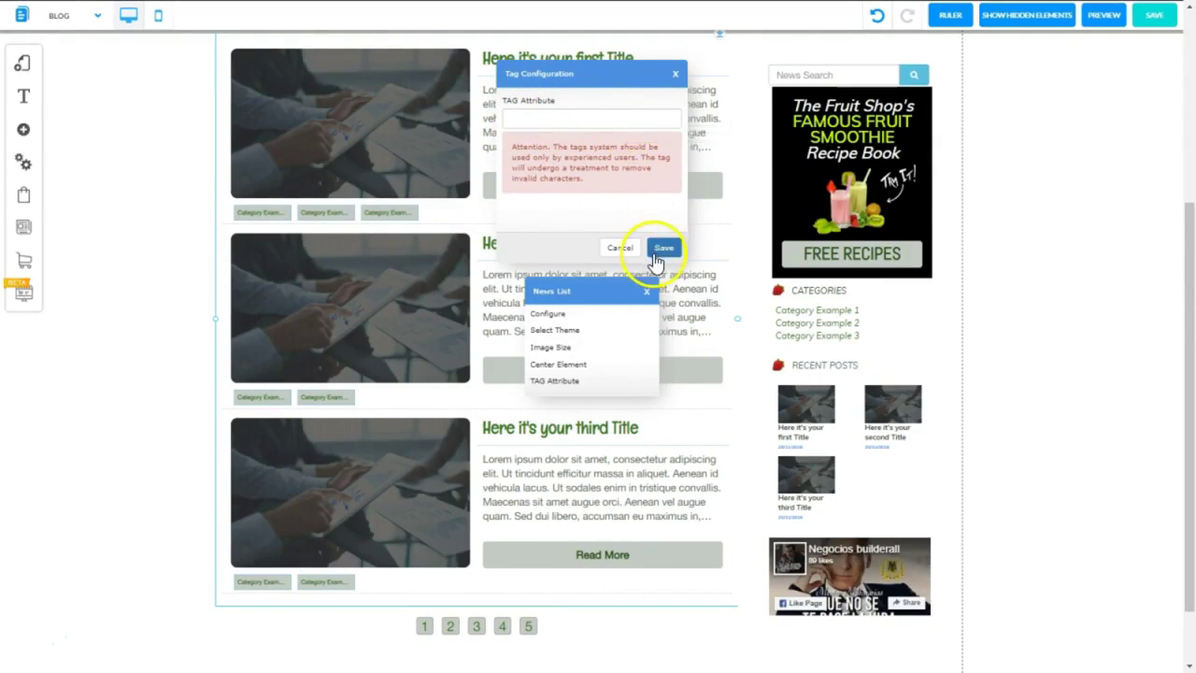
left_click(675, 75)
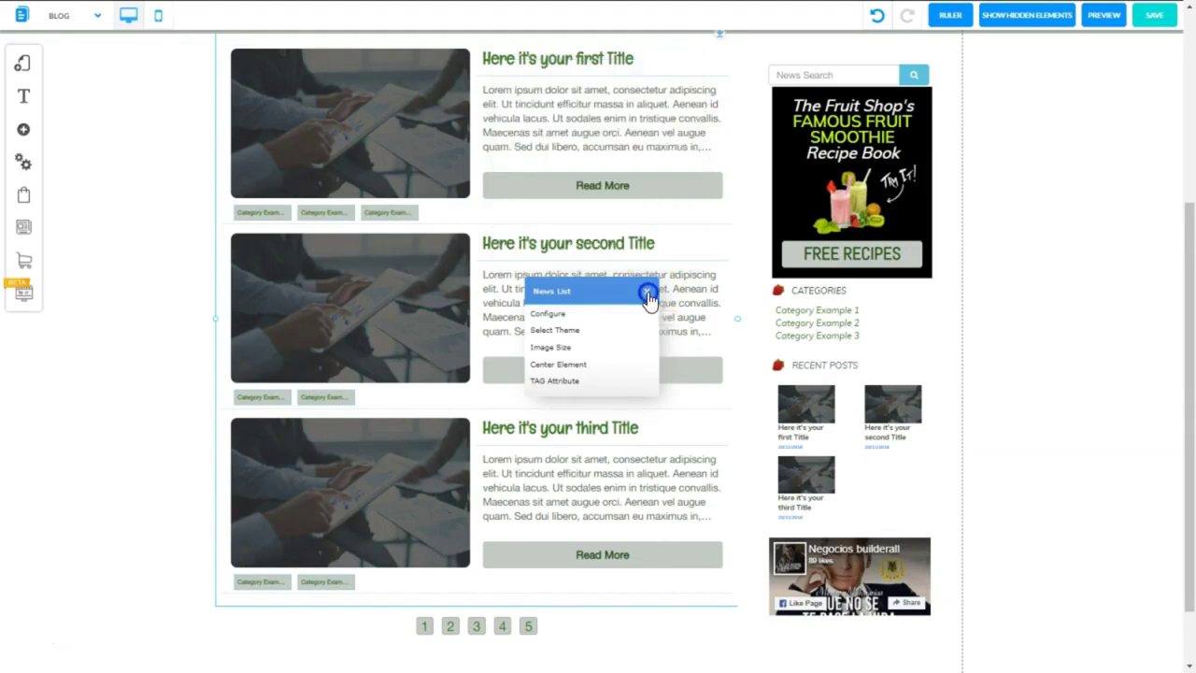
left_click(648, 295)
Save the changes to the site style and site settings
left_click(1154, 15)
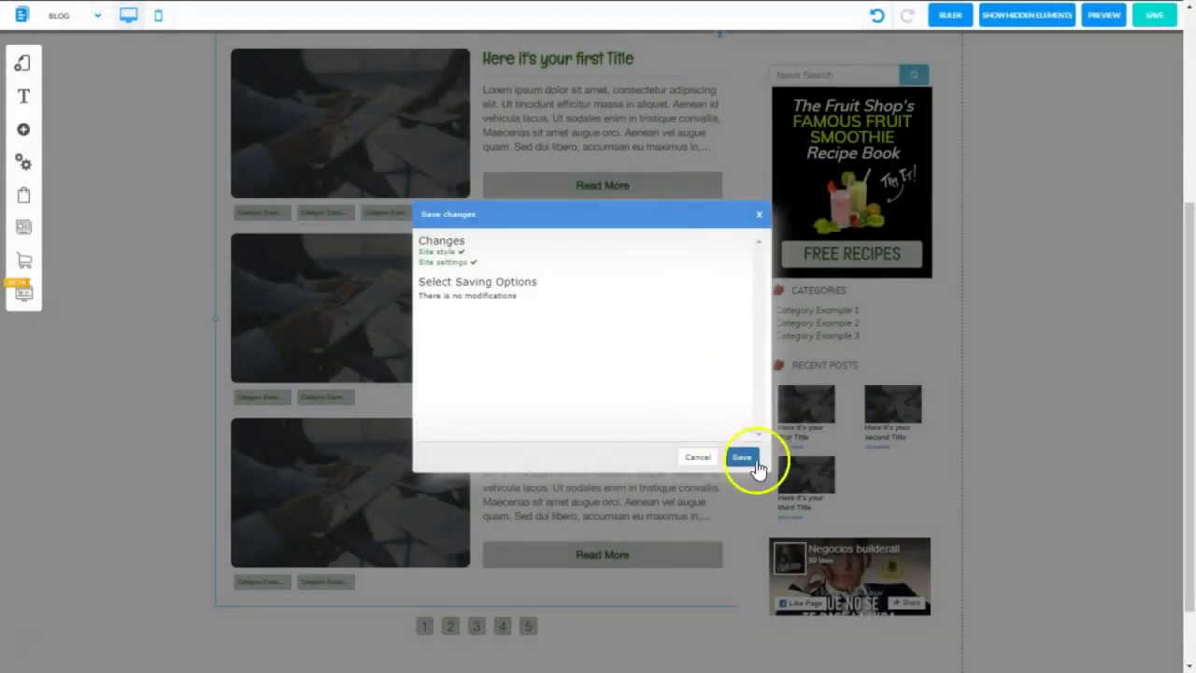
left_click(742, 457)
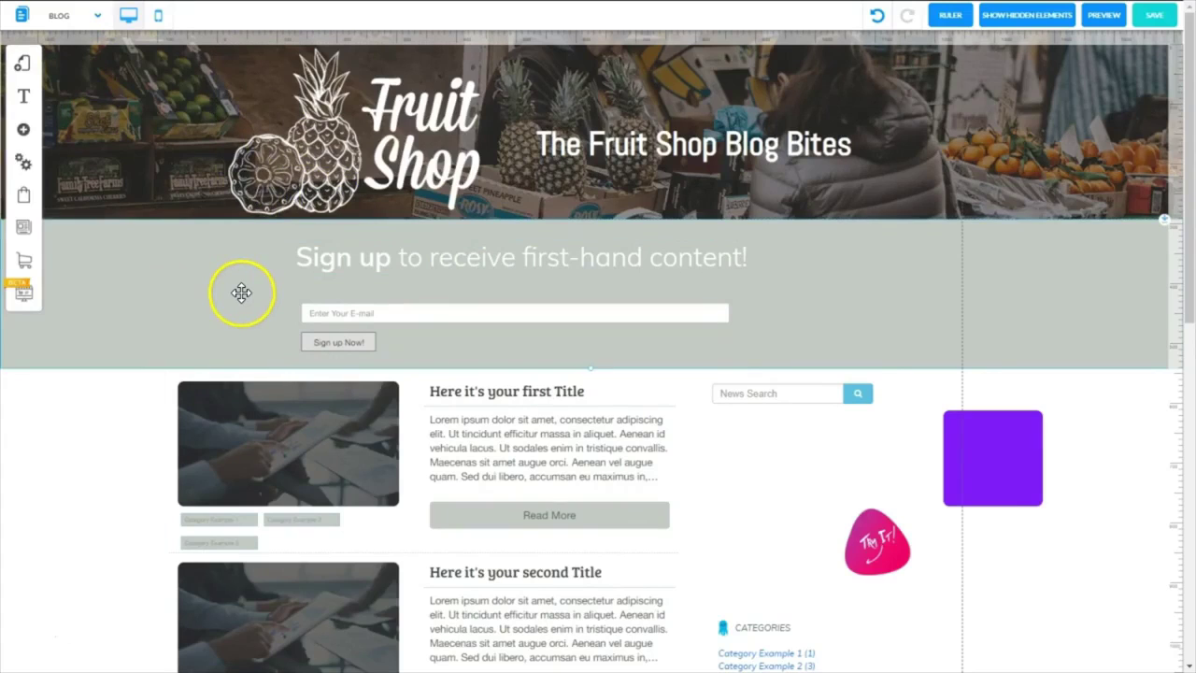
Set the desktop font family of the H1 Title XL style in the default font group to Englebert
left_click(25, 97)
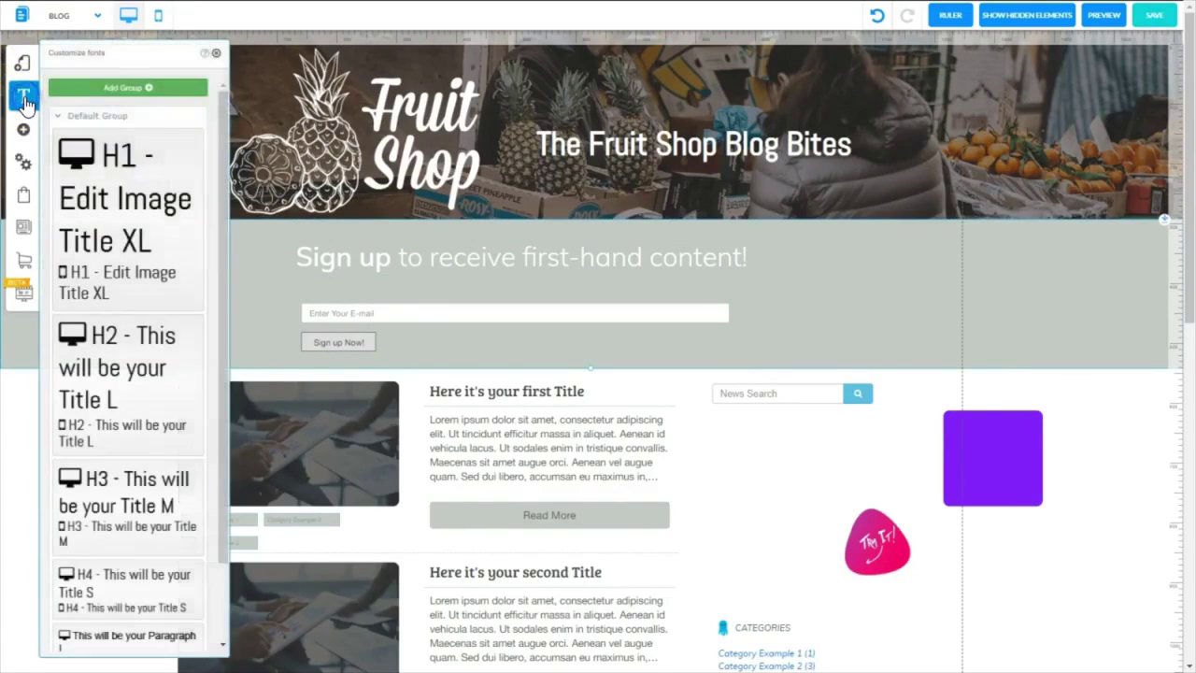
left_click_drag(222, 206, 214, 458)
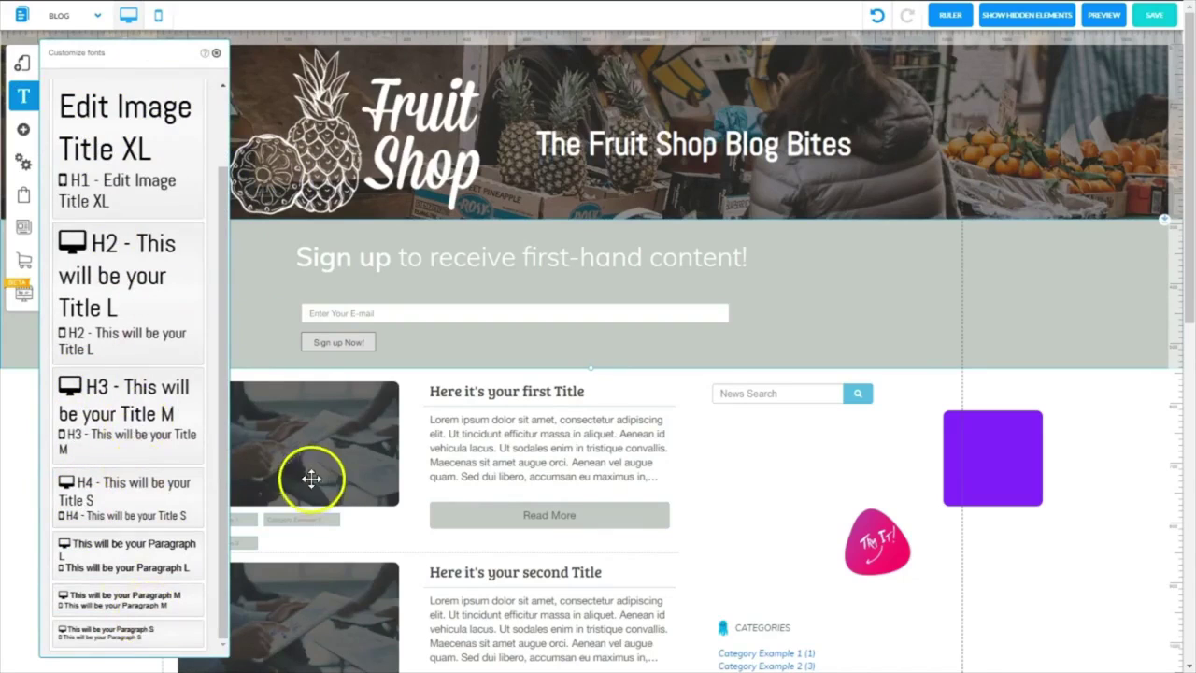
left_click_drag(220, 567, 218, 628)
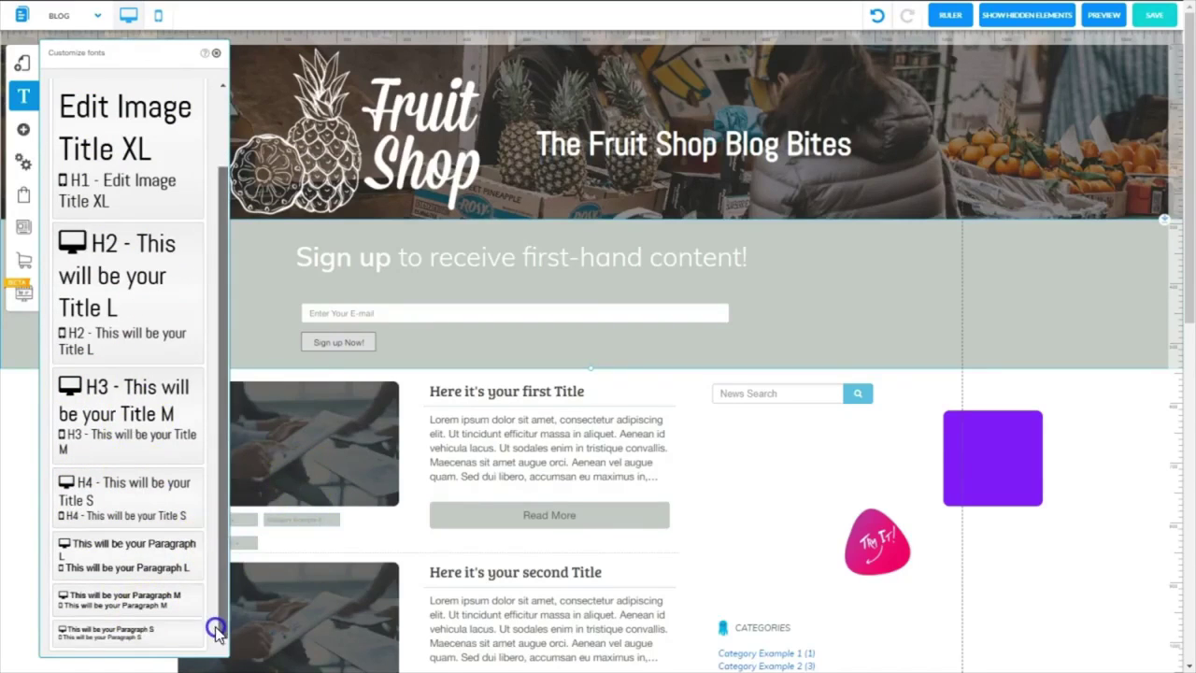
left_click(105, 147)
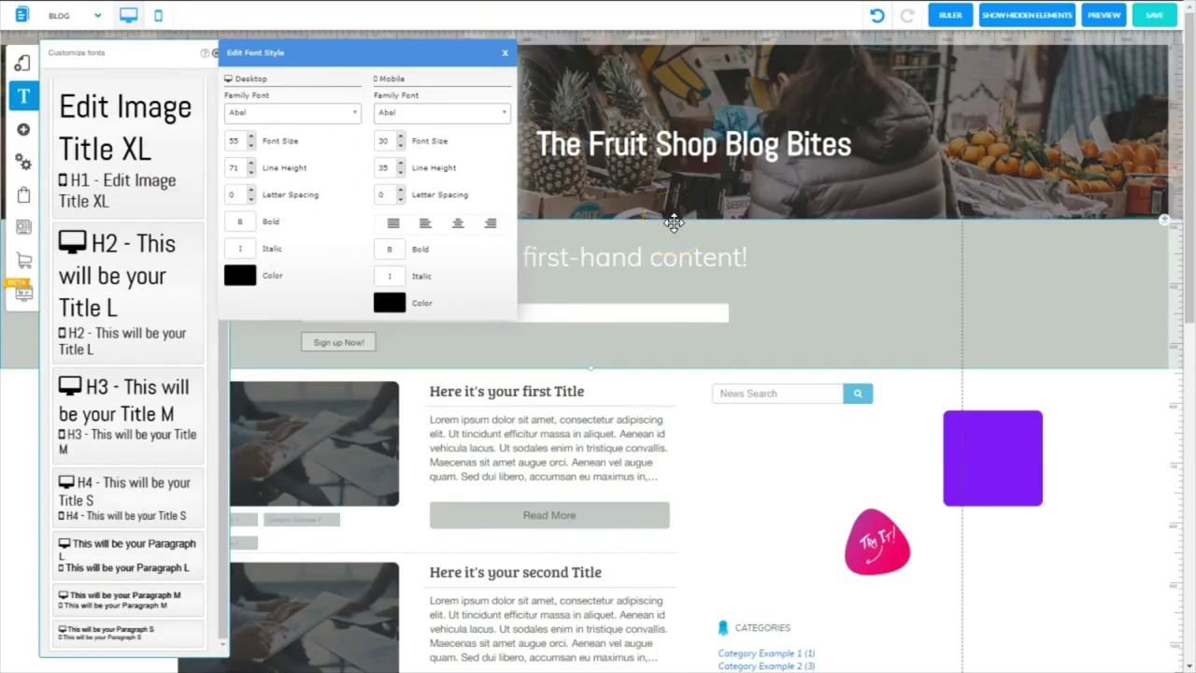
left_click(628, 226)
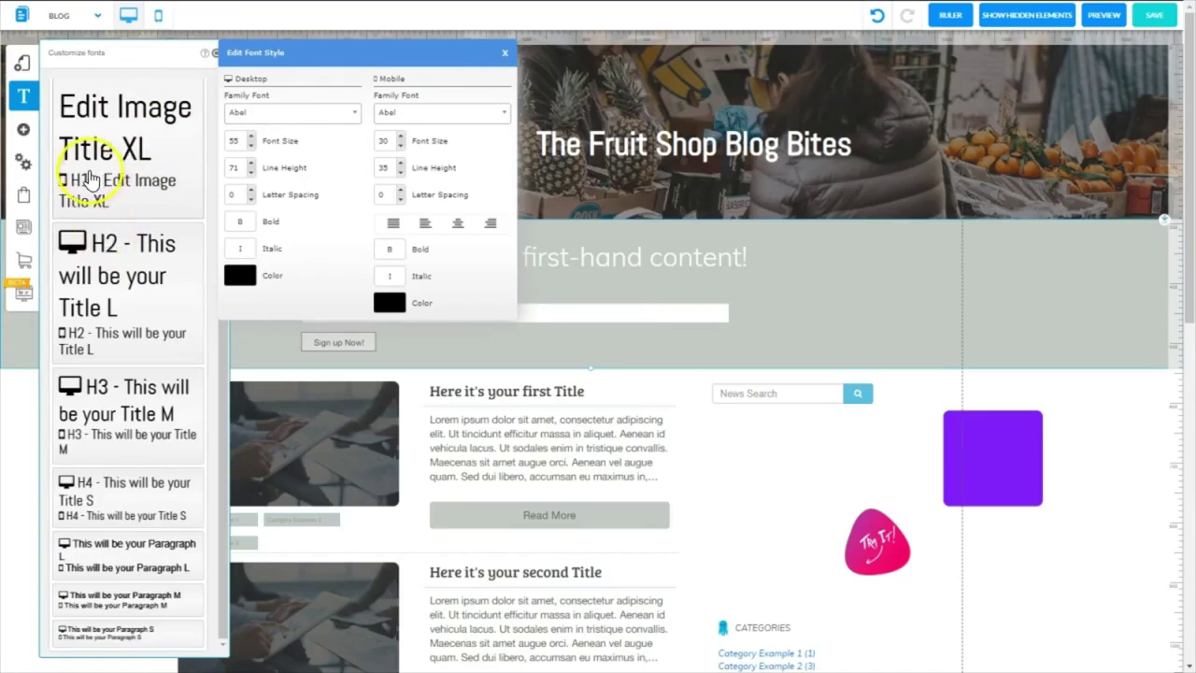
left_click(271, 112)
type("eng")
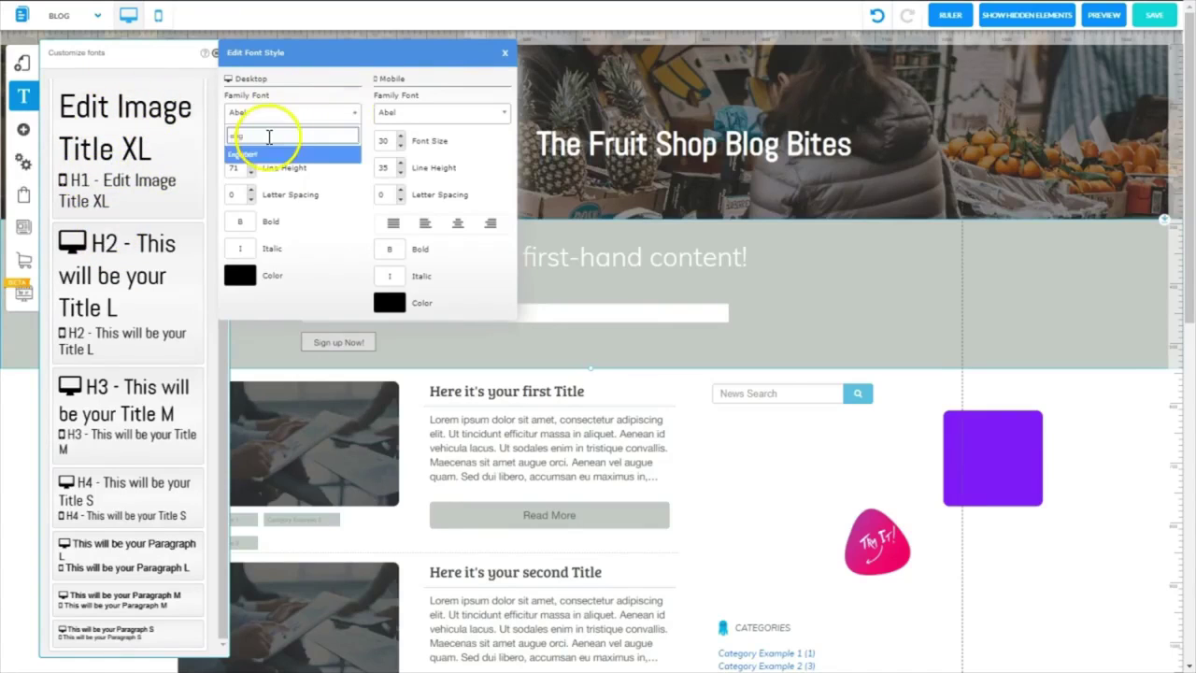
left_click(248, 153)
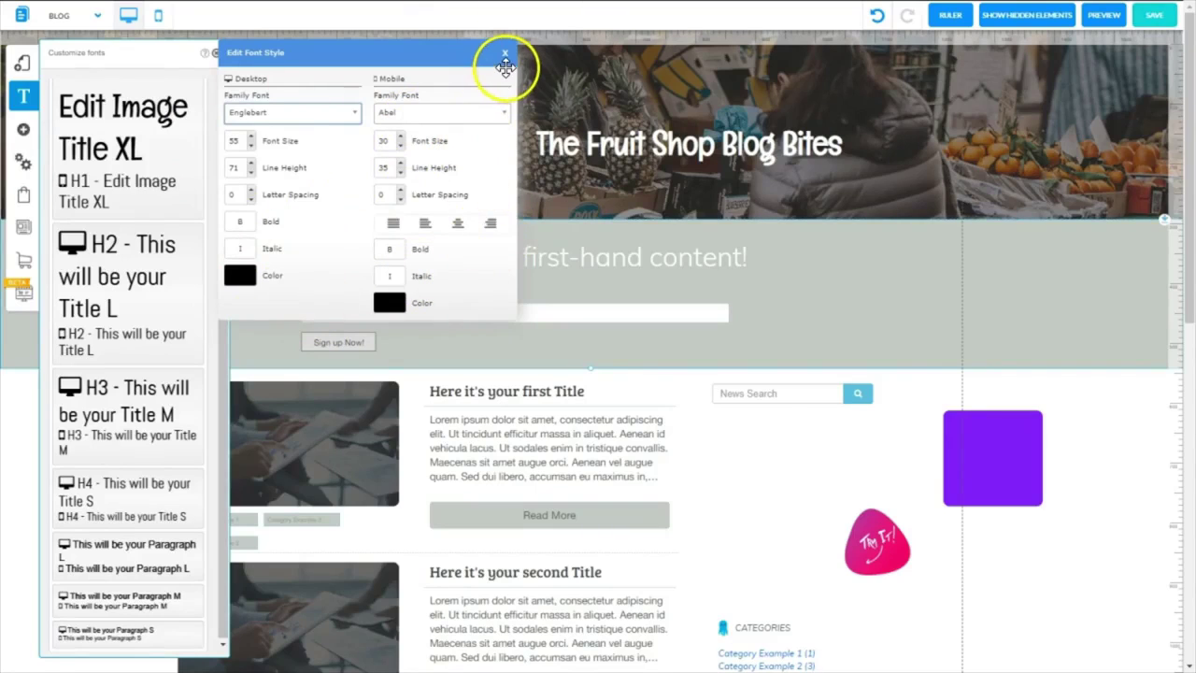
left_click(505, 58)
Move the purple square onto the sidebar, partly over the Try It! badge
left_click_drag(1005, 454, 879, 484)
scroll(884, 400, "down", 3)
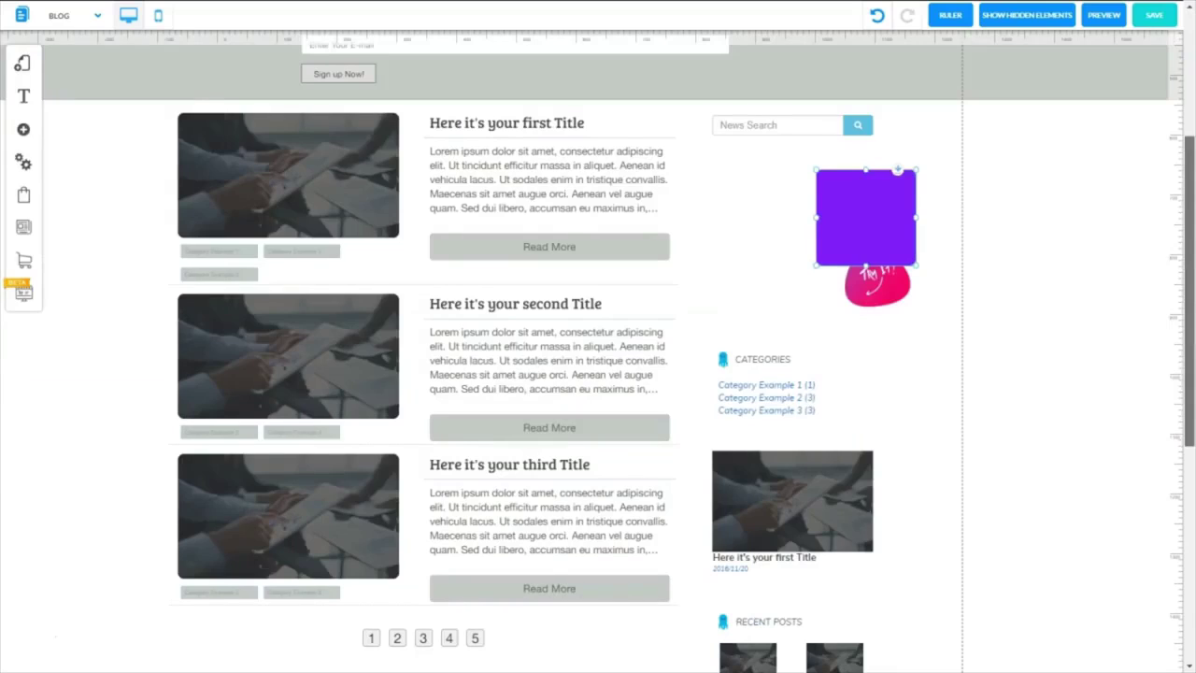
Set the sidebar box's inner background color to light purple and move the purple square off the sidebar into the page's outer margin
left_click(885, 134)
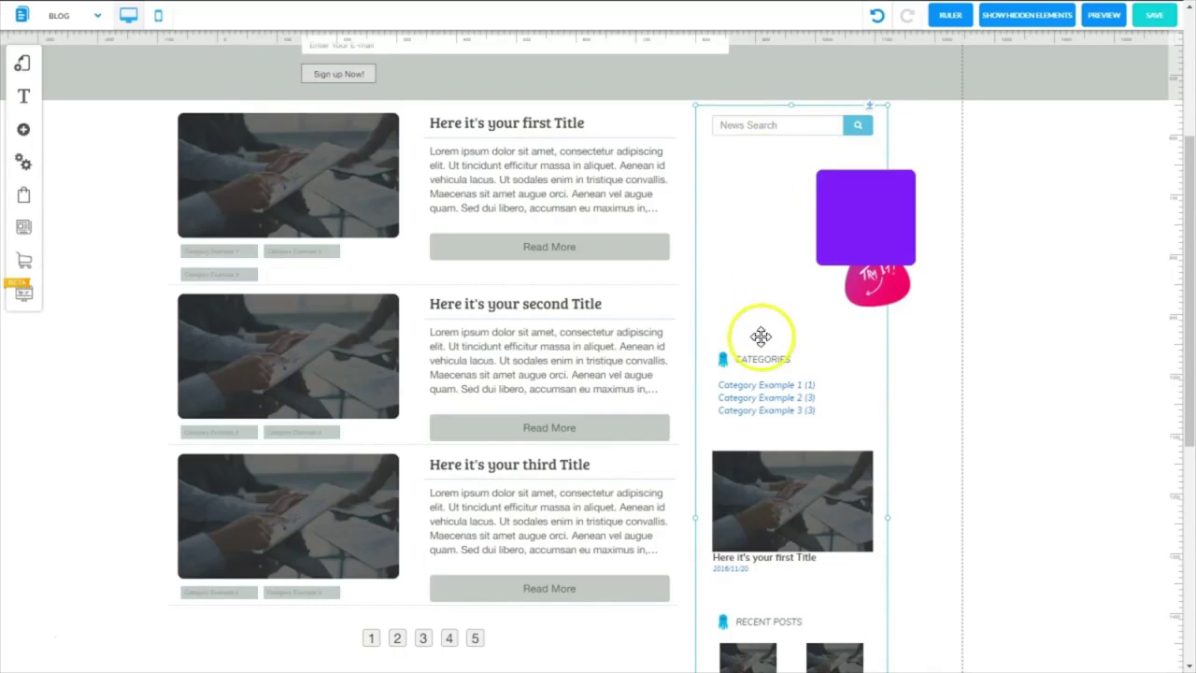
right_click(680, 185)
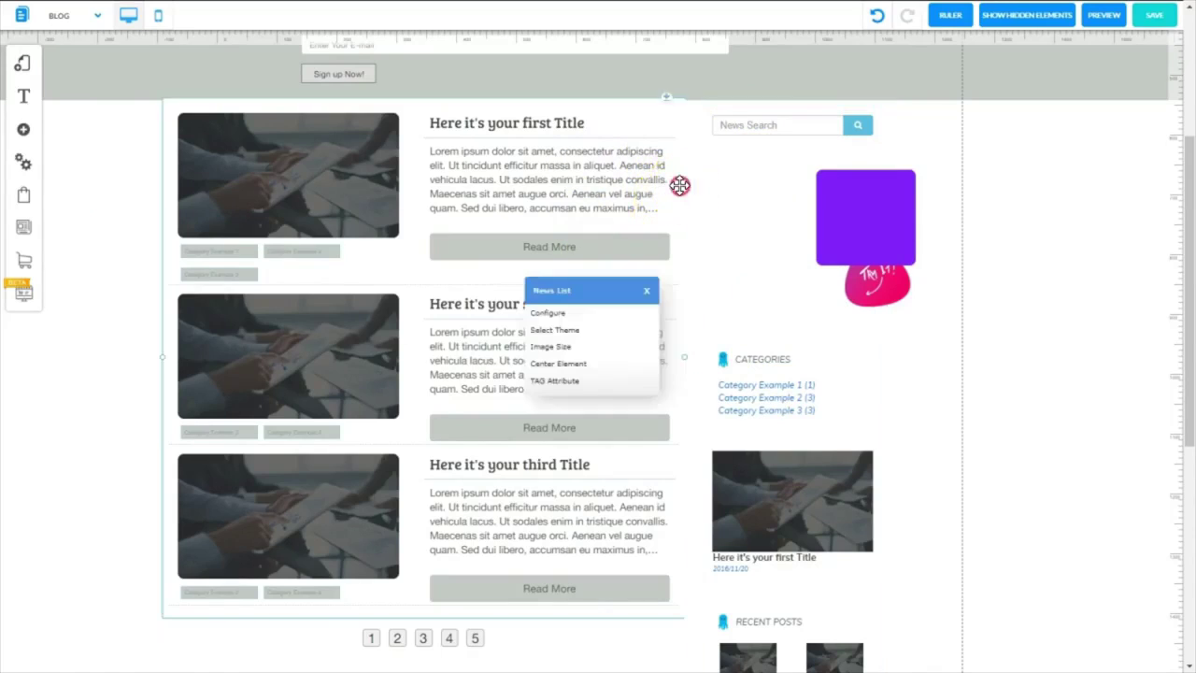
right_click(680, 183)
left_click(548, 227)
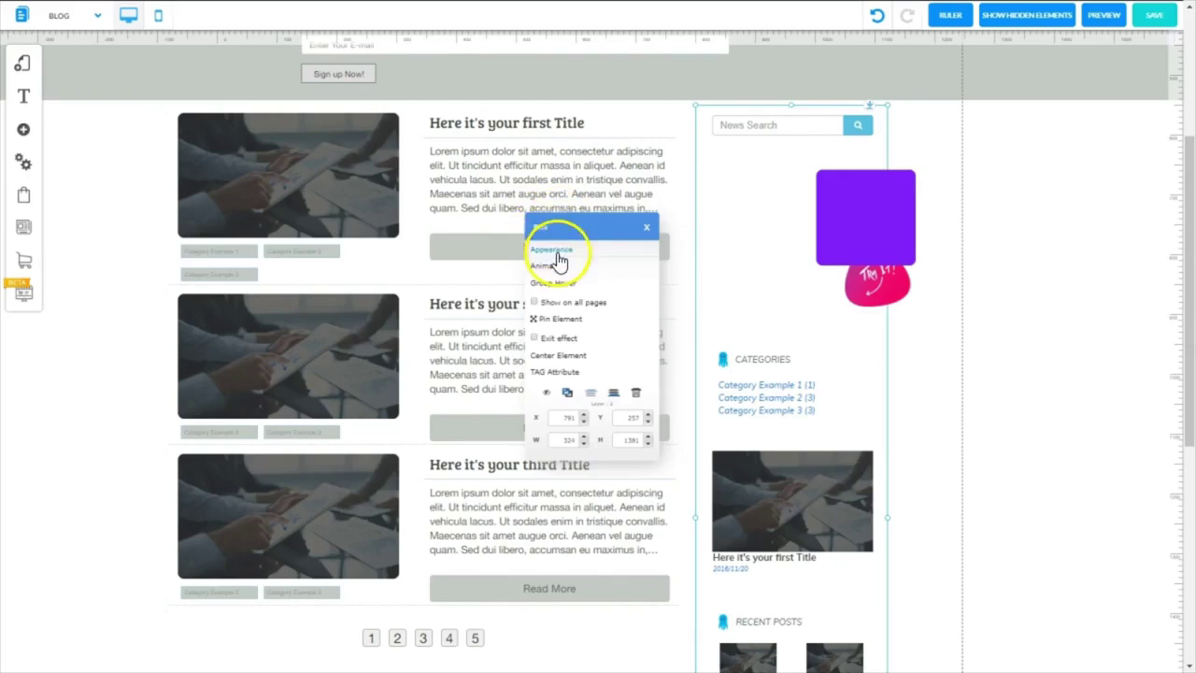
left_click(556, 252)
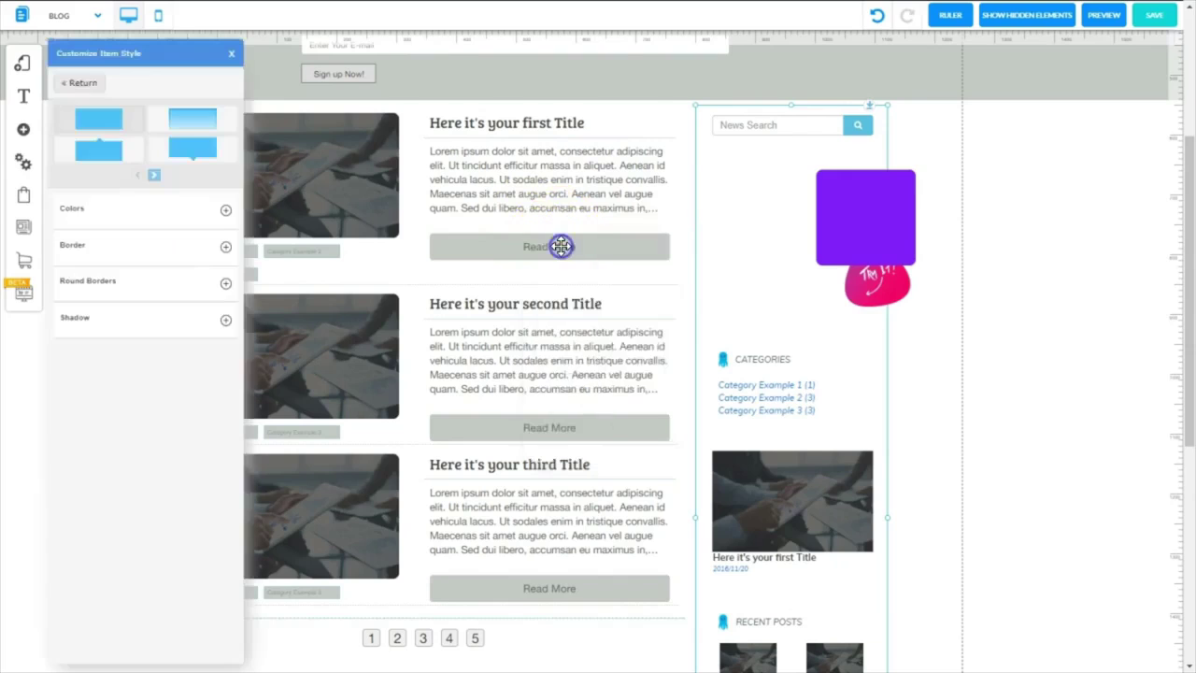
left_click(230, 215)
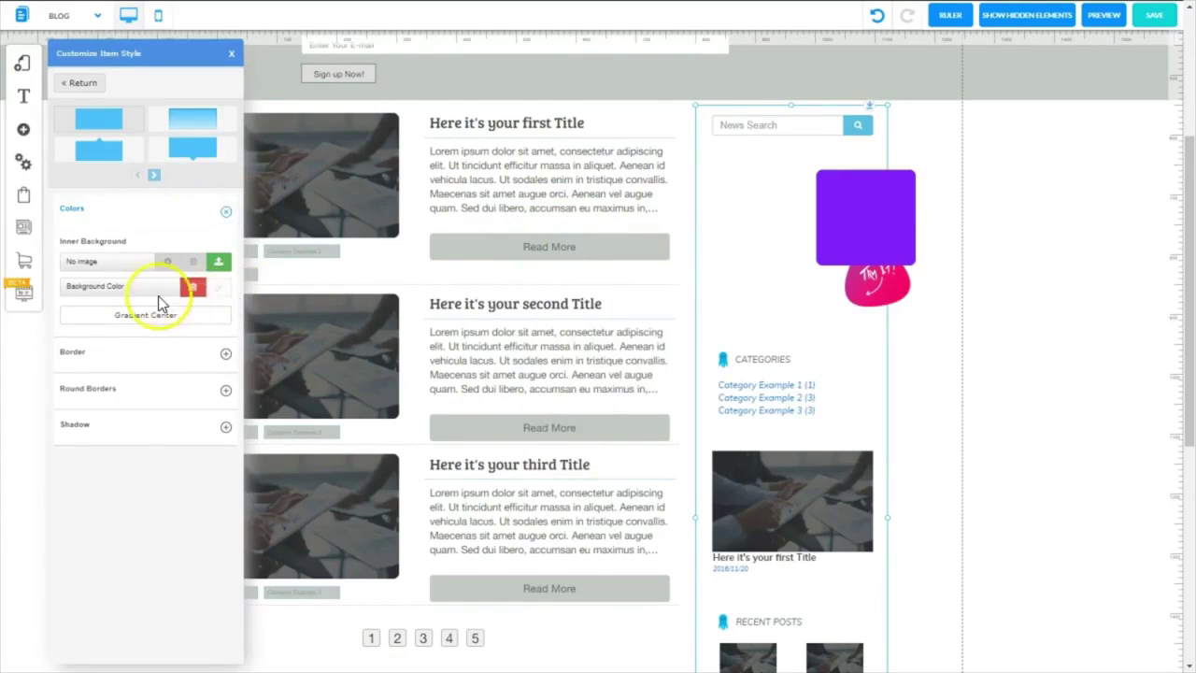
left_click(217, 289)
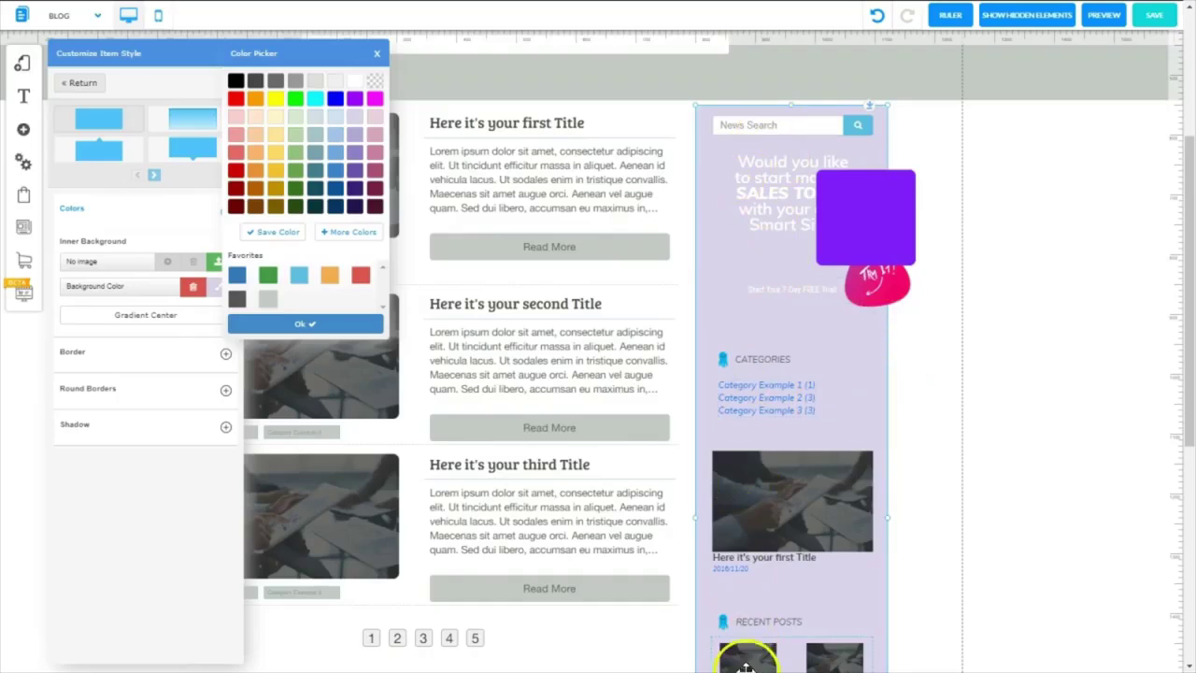
left_click(379, 57)
left_click_drag(879, 200, 1017, 155)
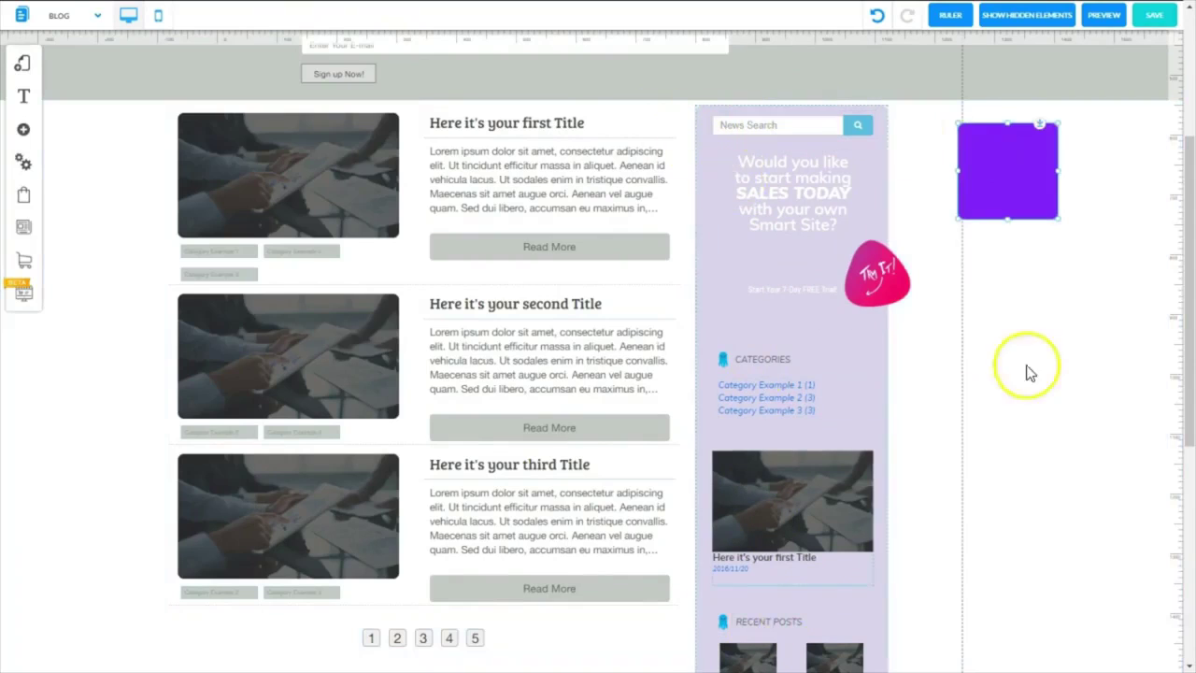
Examine the text style and placeholder options in the sidebar news search's configuration, and close it
left_click_drag(1189, 251, 1161, 254)
left_click(729, 188)
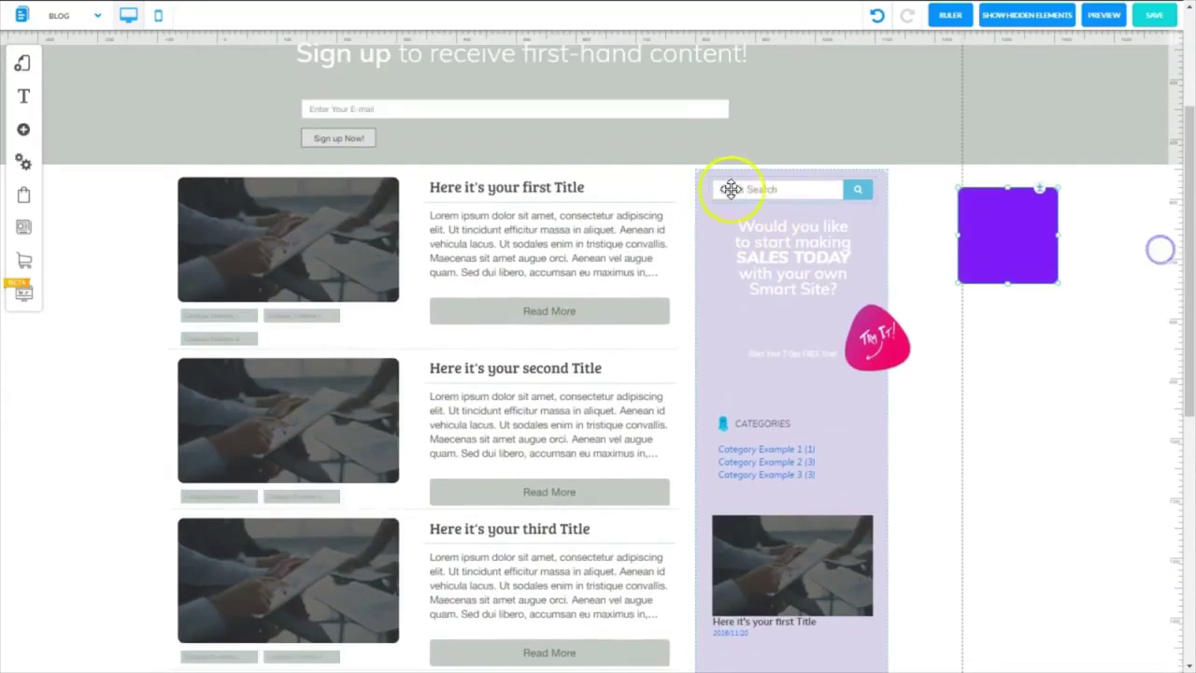
right_click(800, 189)
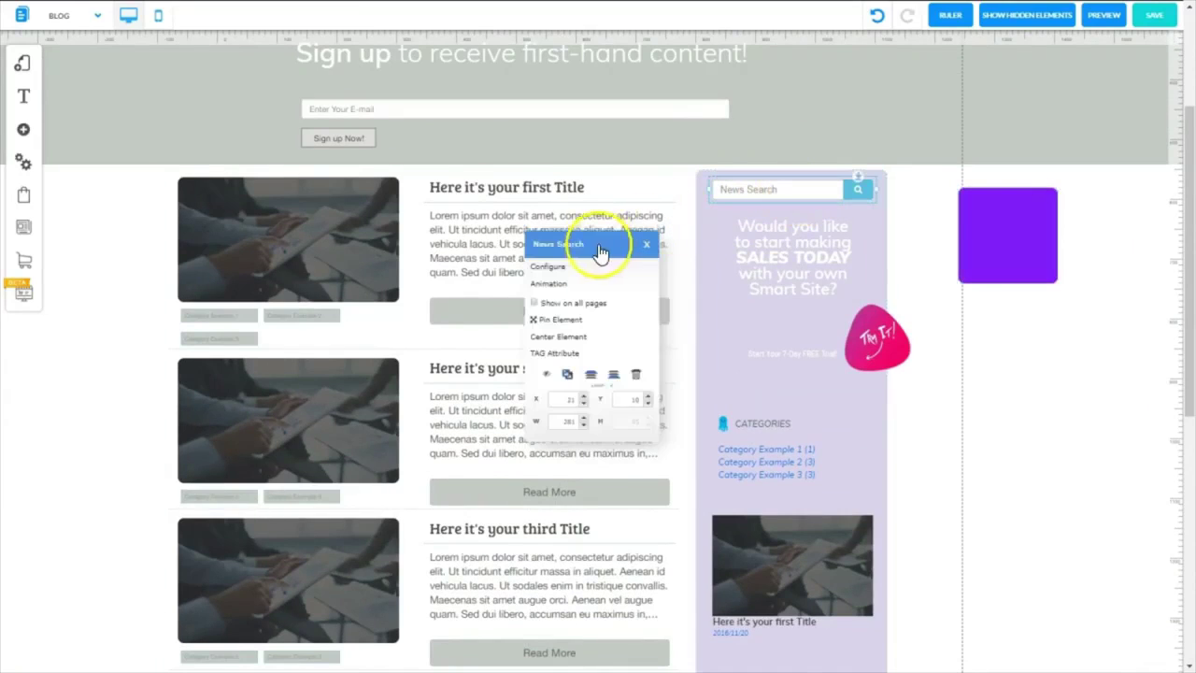
left_click(554, 268)
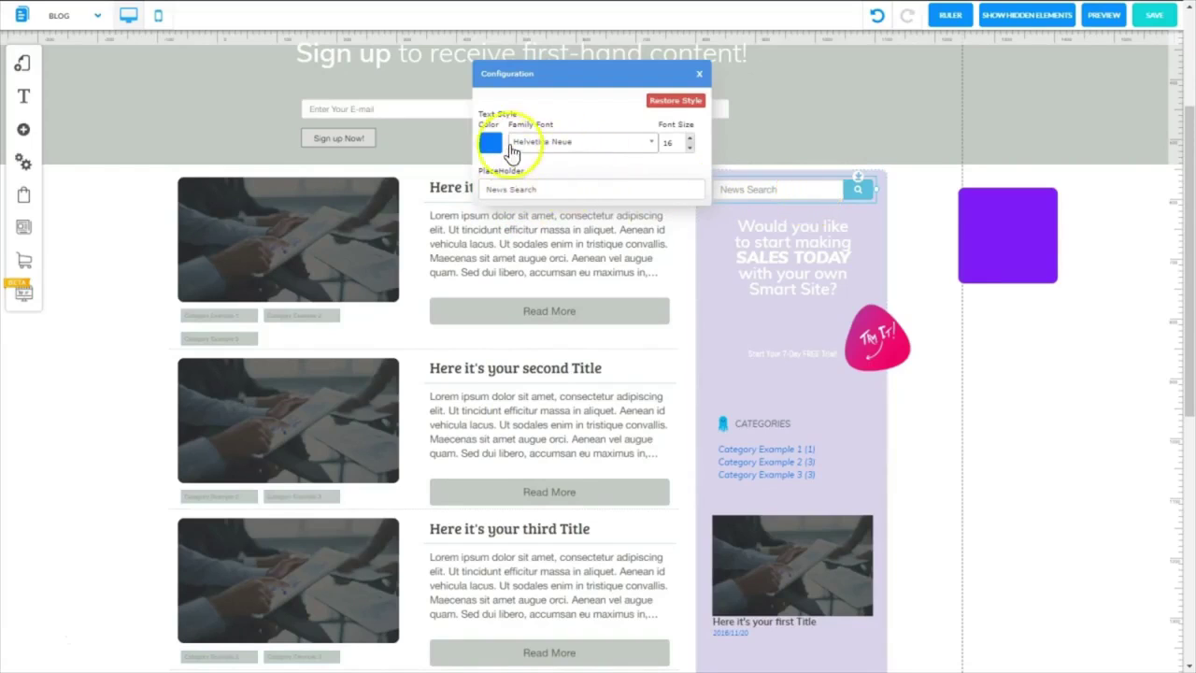
left_click(781, 195)
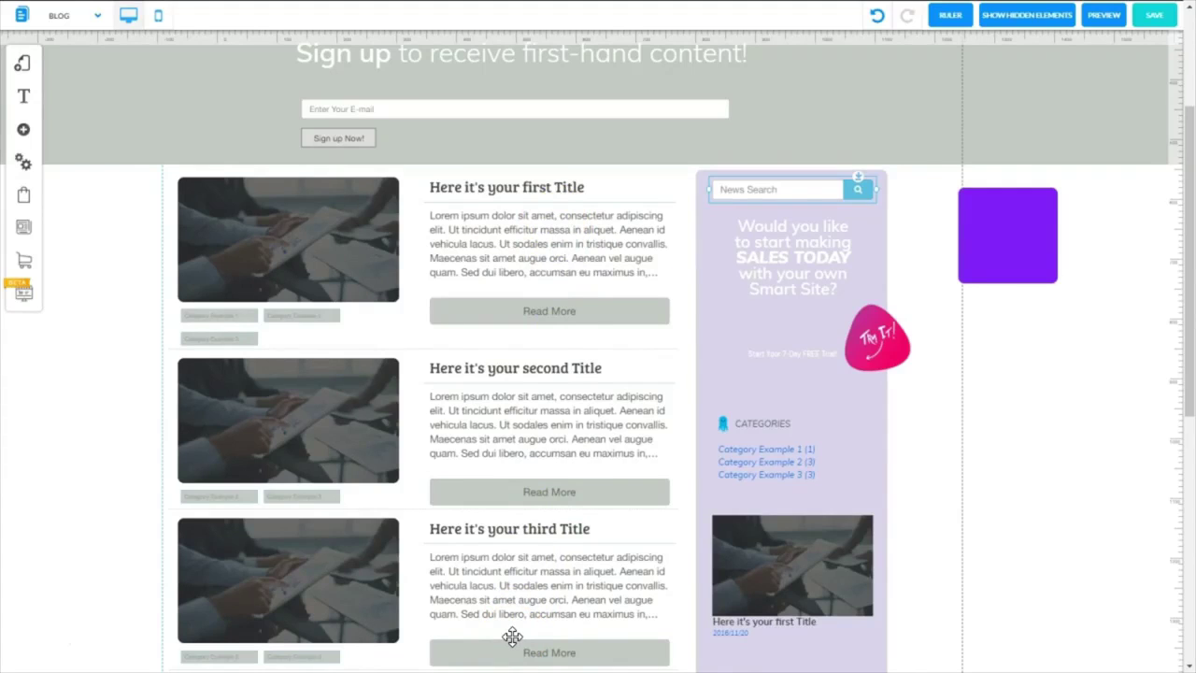
Examine the element options of the sidebar's free-trial button and of the pink shape and Try It! text images
left_click(702, 209)
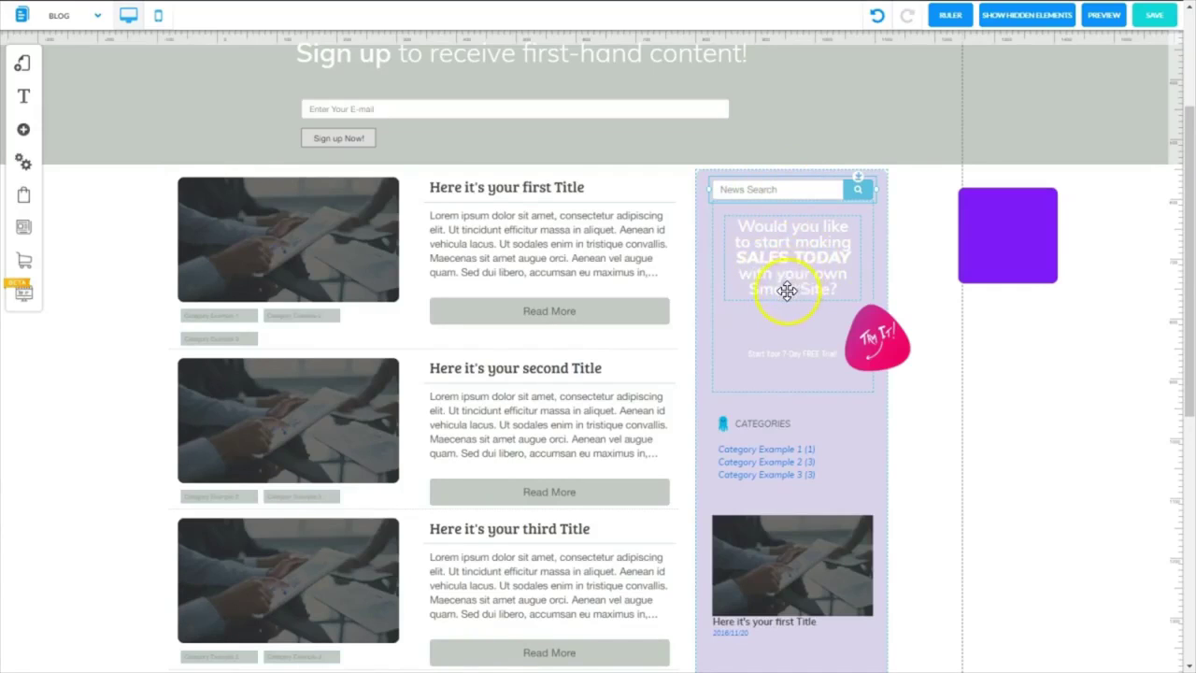
left_click(767, 357)
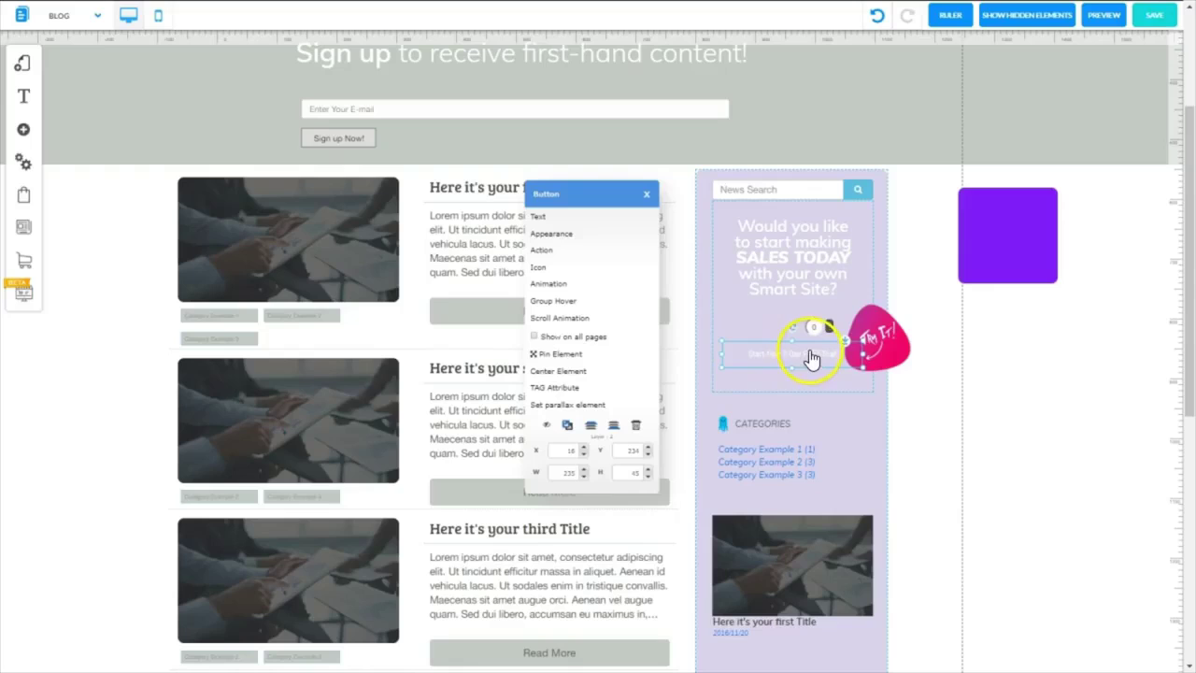
left_click(876, 323)
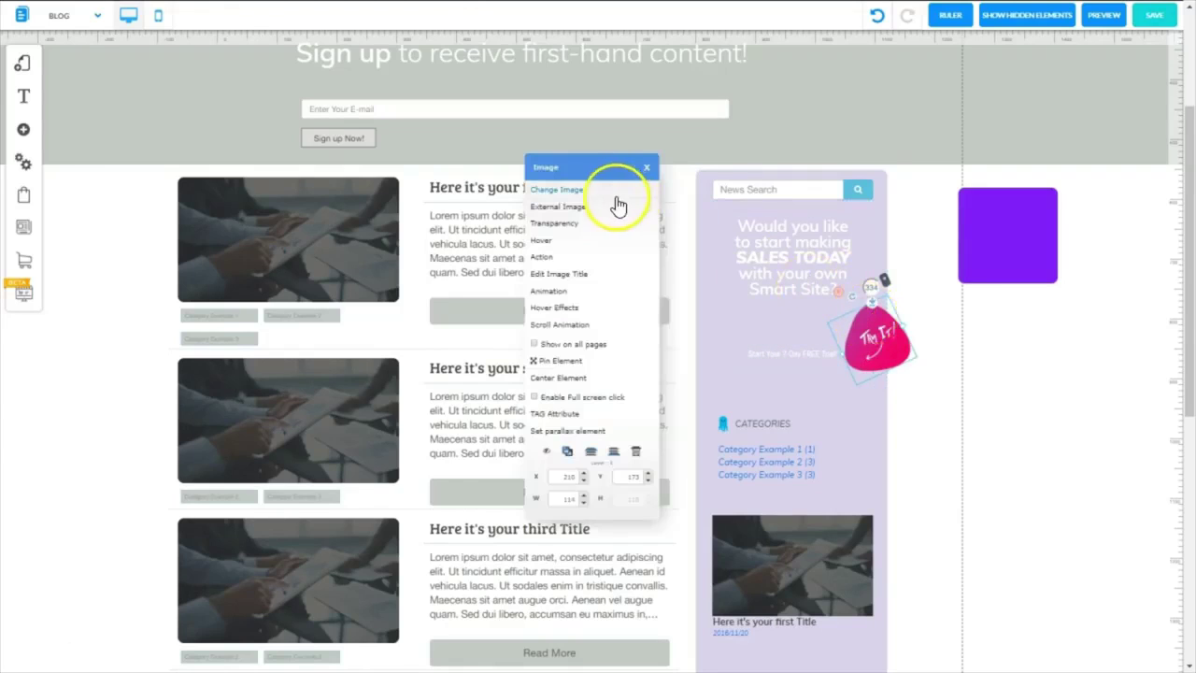
left_click(870, 337)
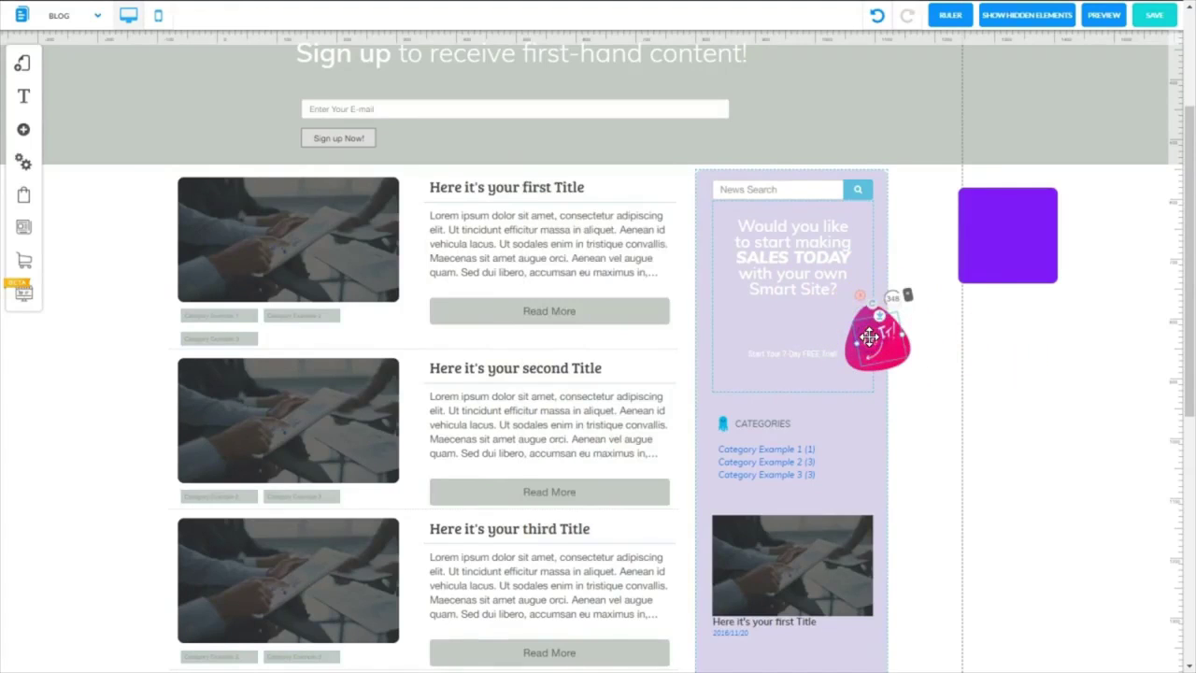
left_click(869, 337)
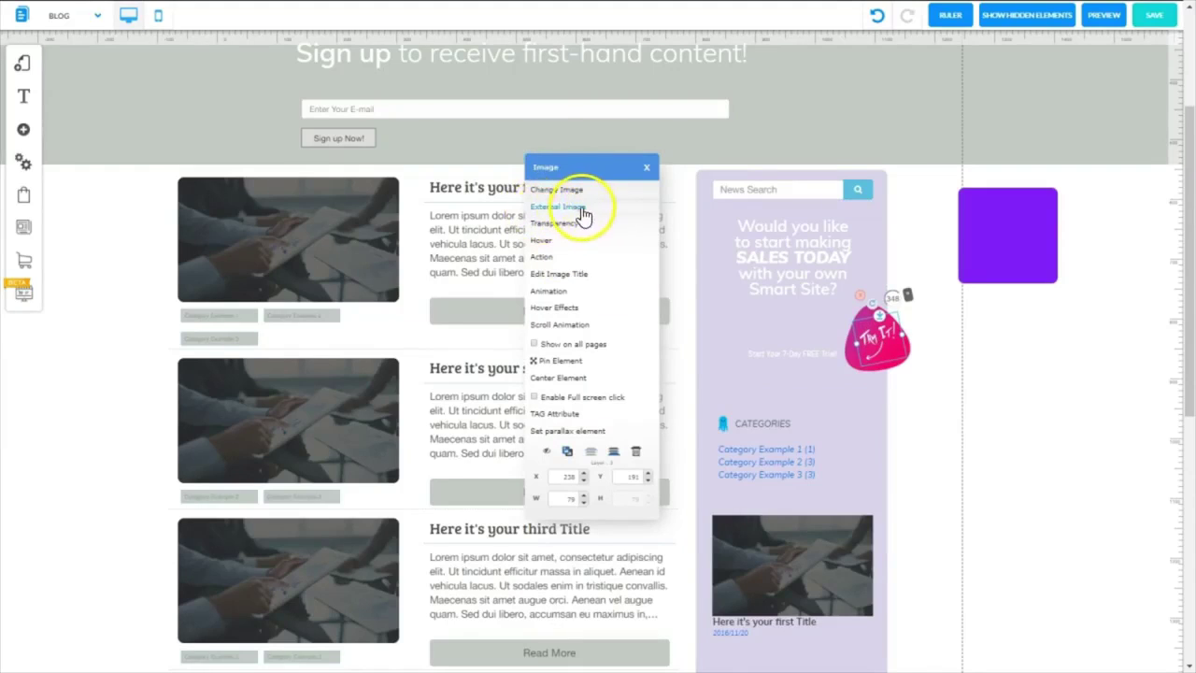
left_click(650, 174)
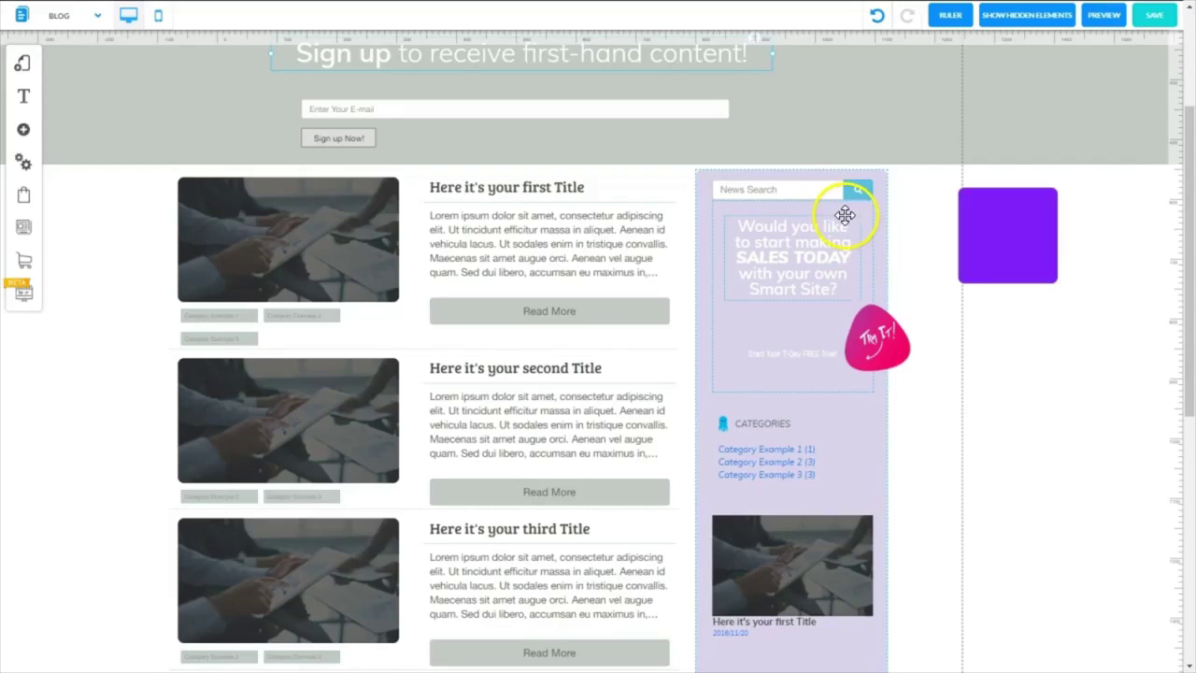
Replace the sidebar promo headline with "The Fruit Shop's FAMOUS FRUIT SMOOTHIE Recipe Book" in gray italic and shadowed white text, and nudge it into place
double_click(835, 281)
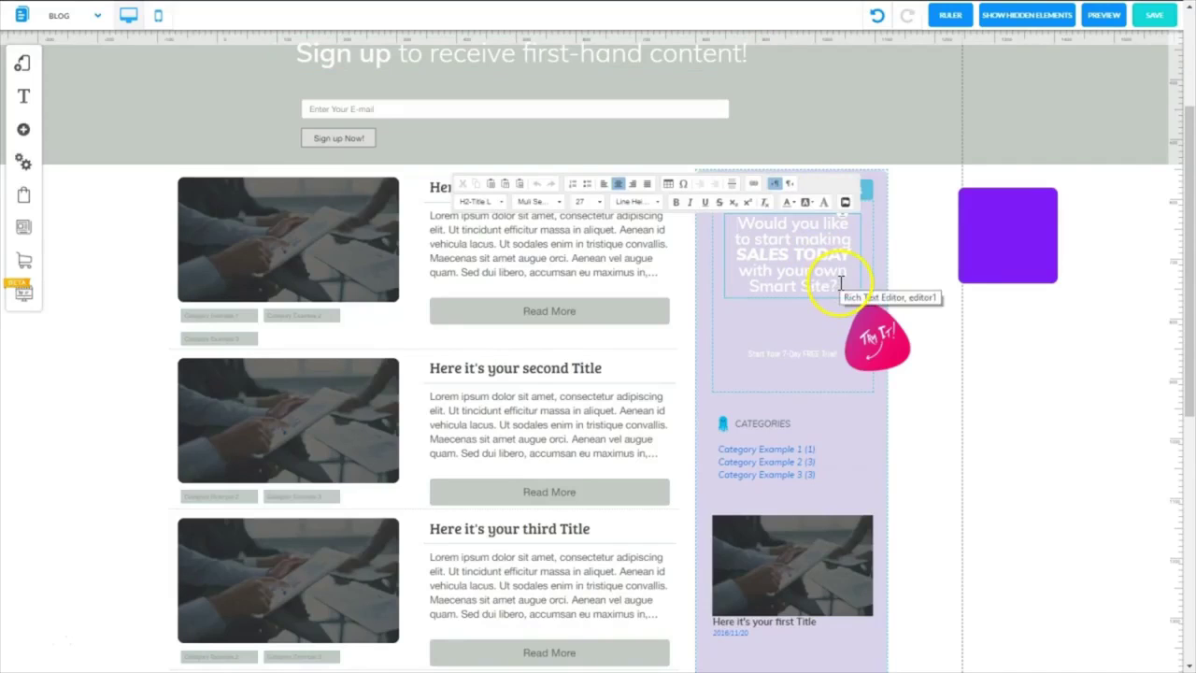
left_click_drag(841, 283, 726, 231)
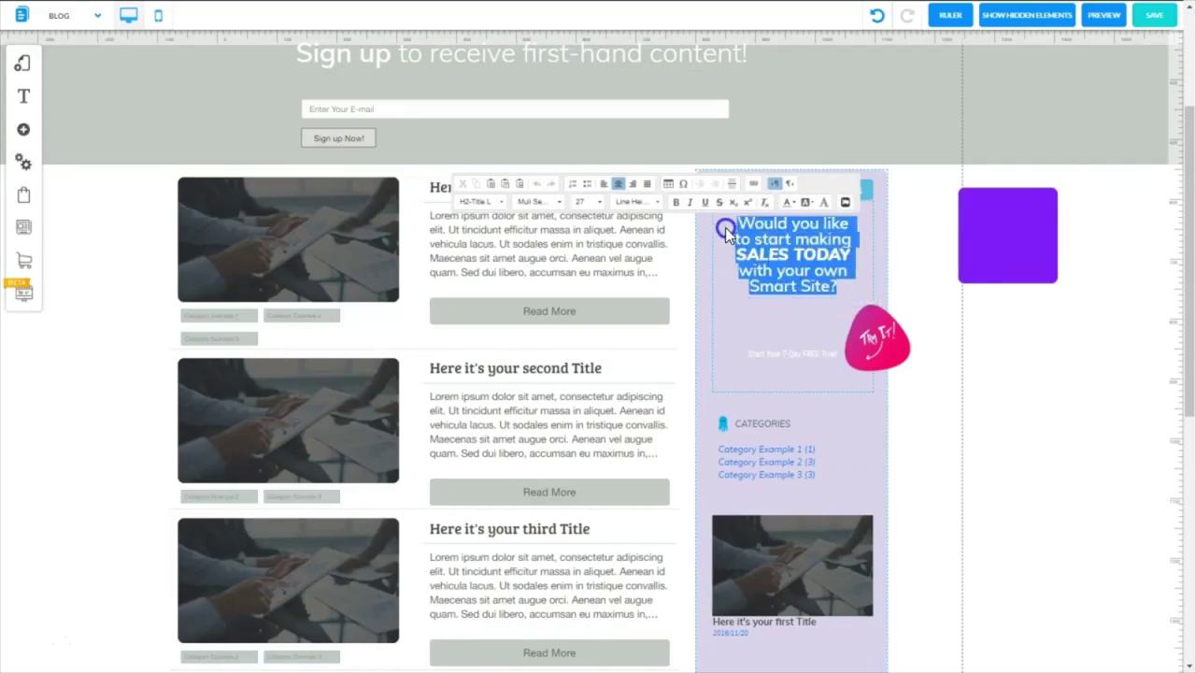
type("The Fruit Shop's FAMOUS FRUIT SMOOTHIE Recipe Book")
left_click(644, 307)
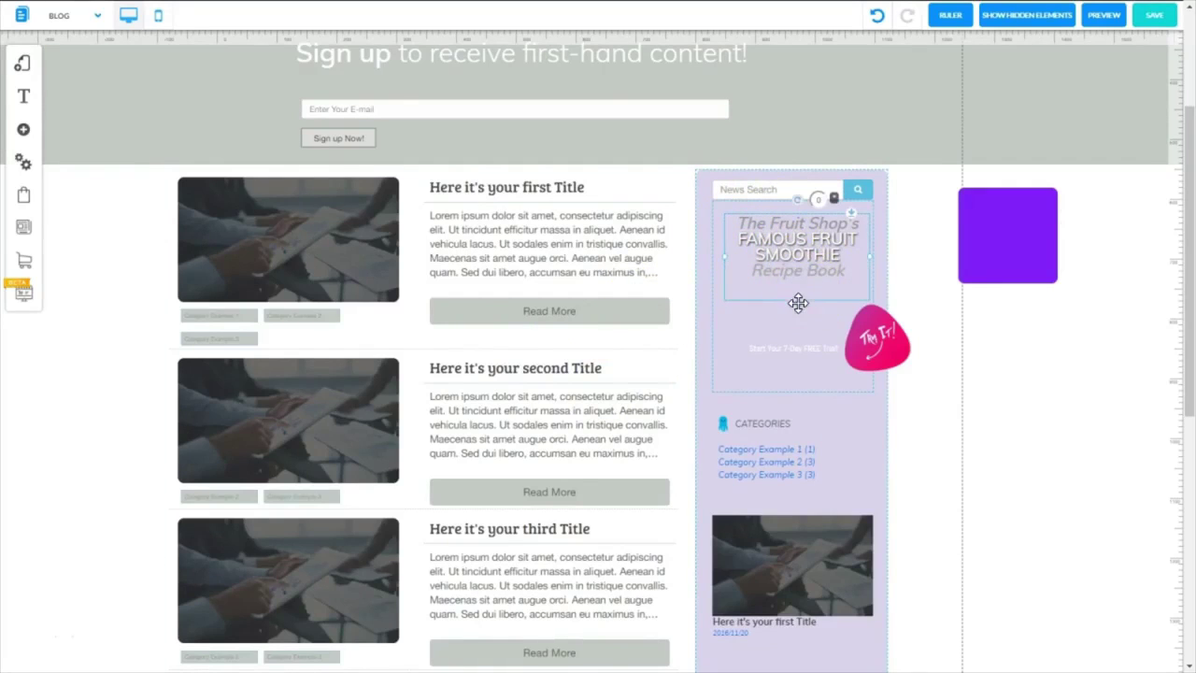
left_click(861, 270)
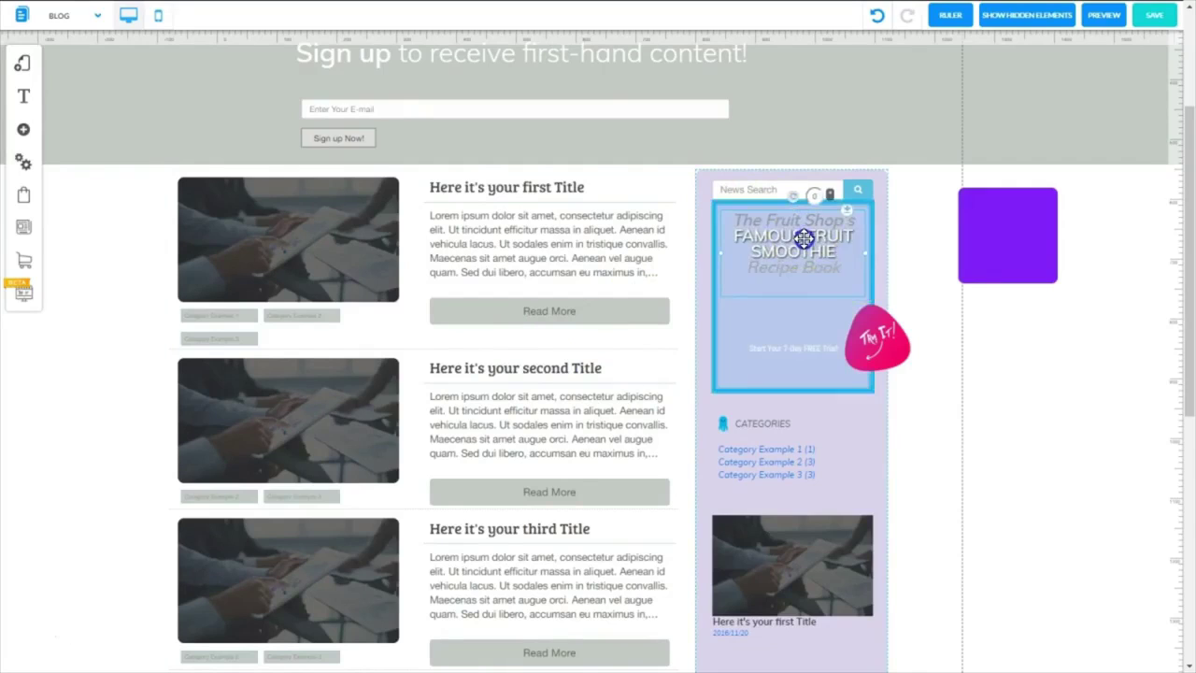
left_click(783, 284)
Move the free-trial button lower in the promo box and the pink badge shape between the headline and the button
left_click(778, 338)
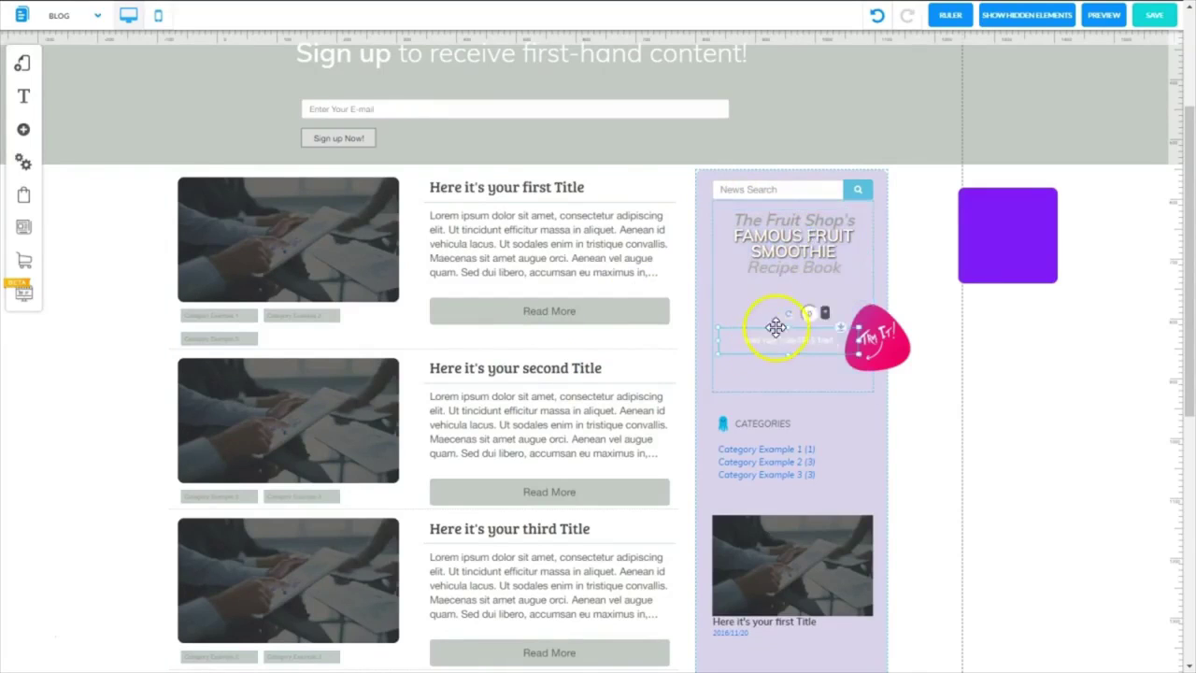
left_click_drag(779, 340, 782, 367)
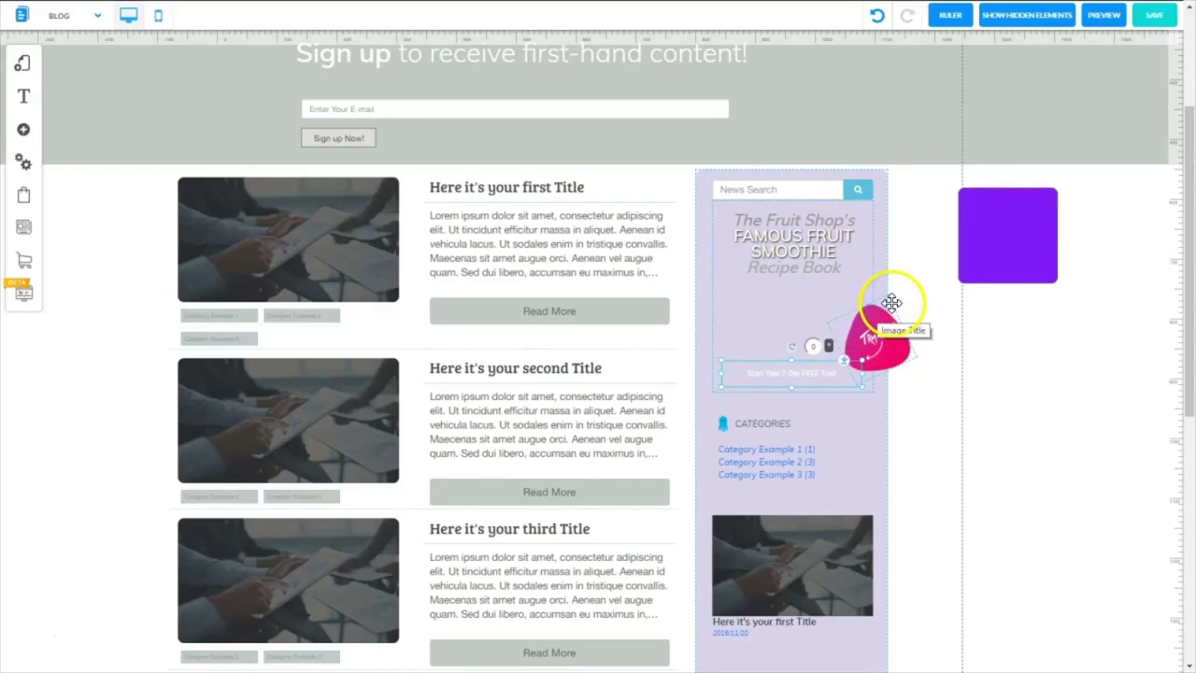
left_click(893, 302)
left_click_drag(892, 302, 816, 288)
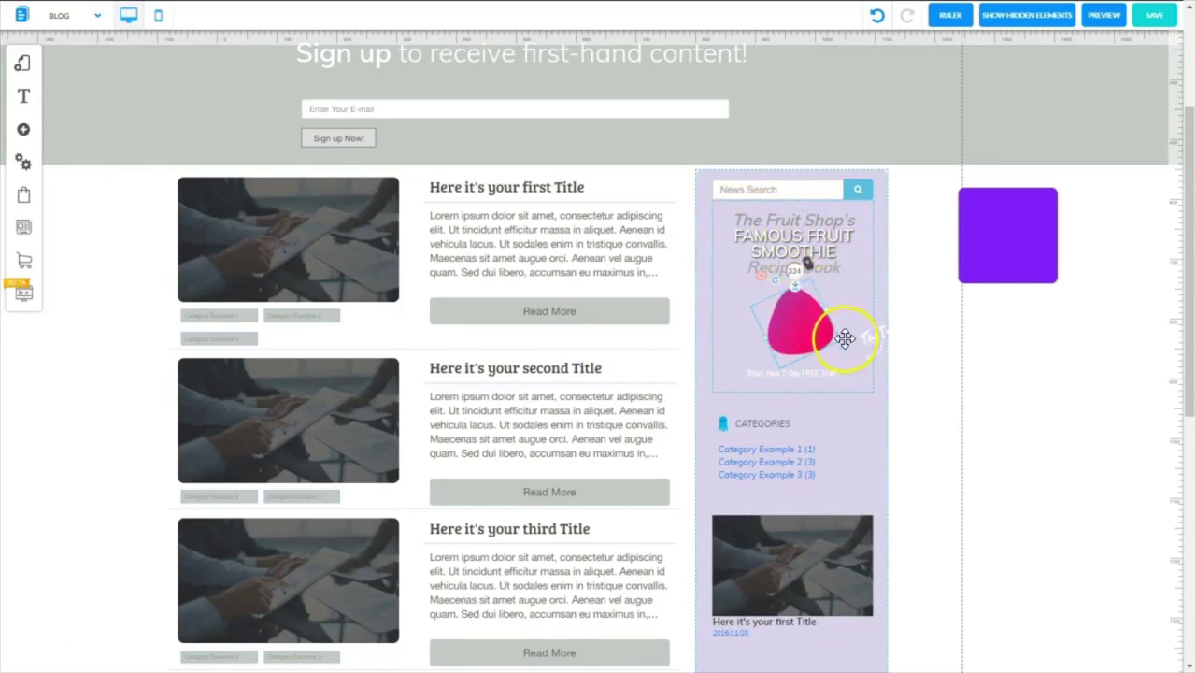
Upload the smoothies image to the Fruit Shop folder and use it to replace the pink badge shape
left_click(785, 321)
left_click(577, 192)
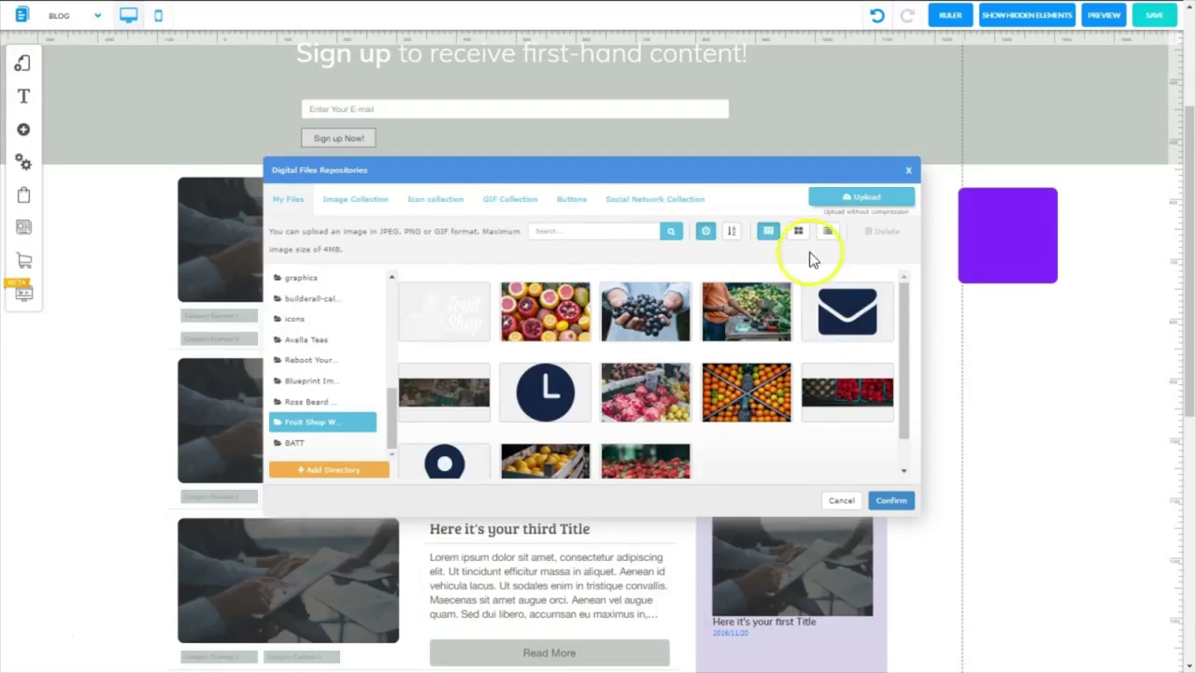
left_click(853, 198)
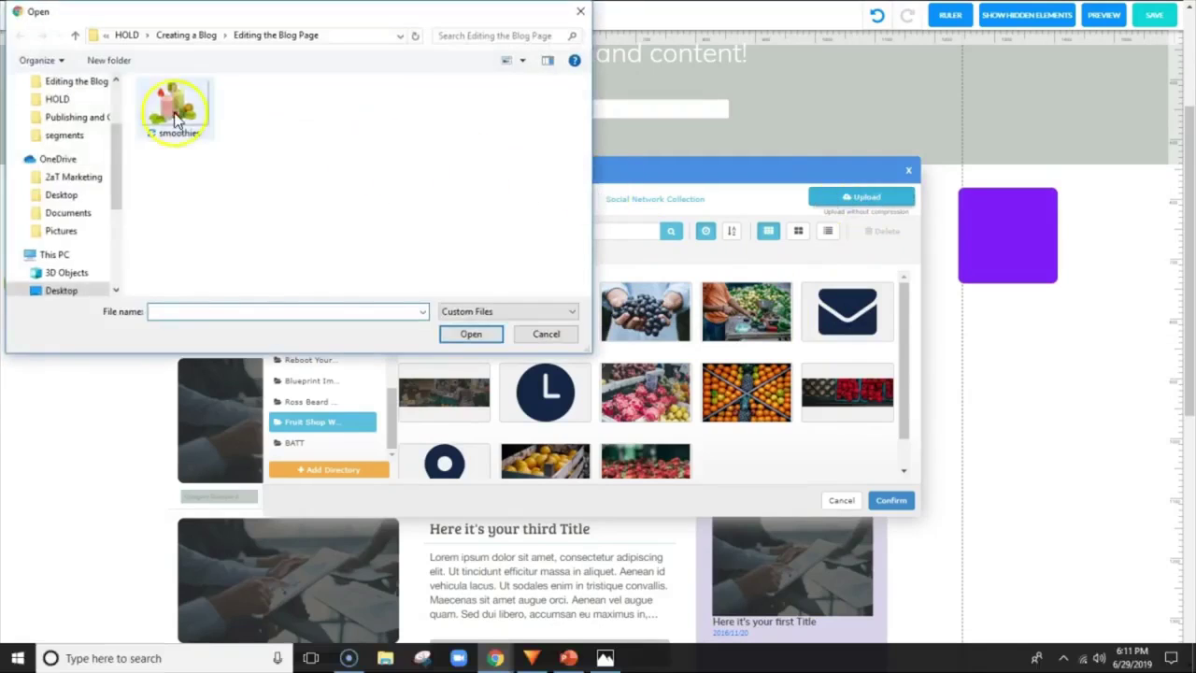
left_click(165, 111)
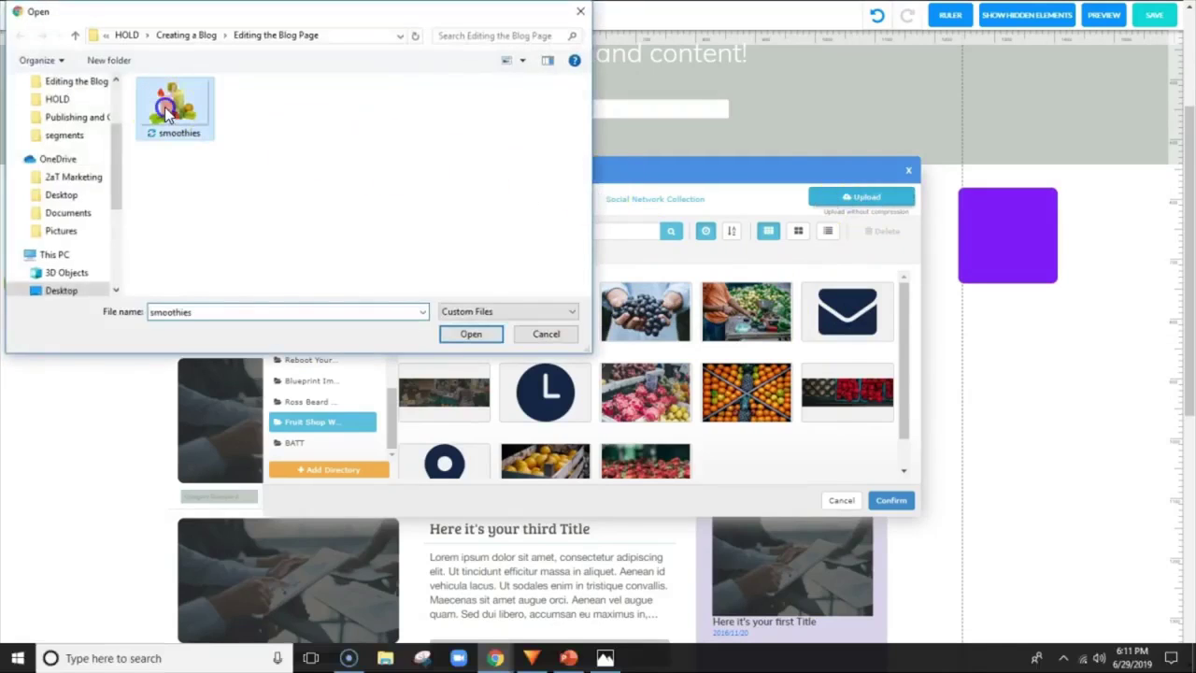
left_click(469, 334)
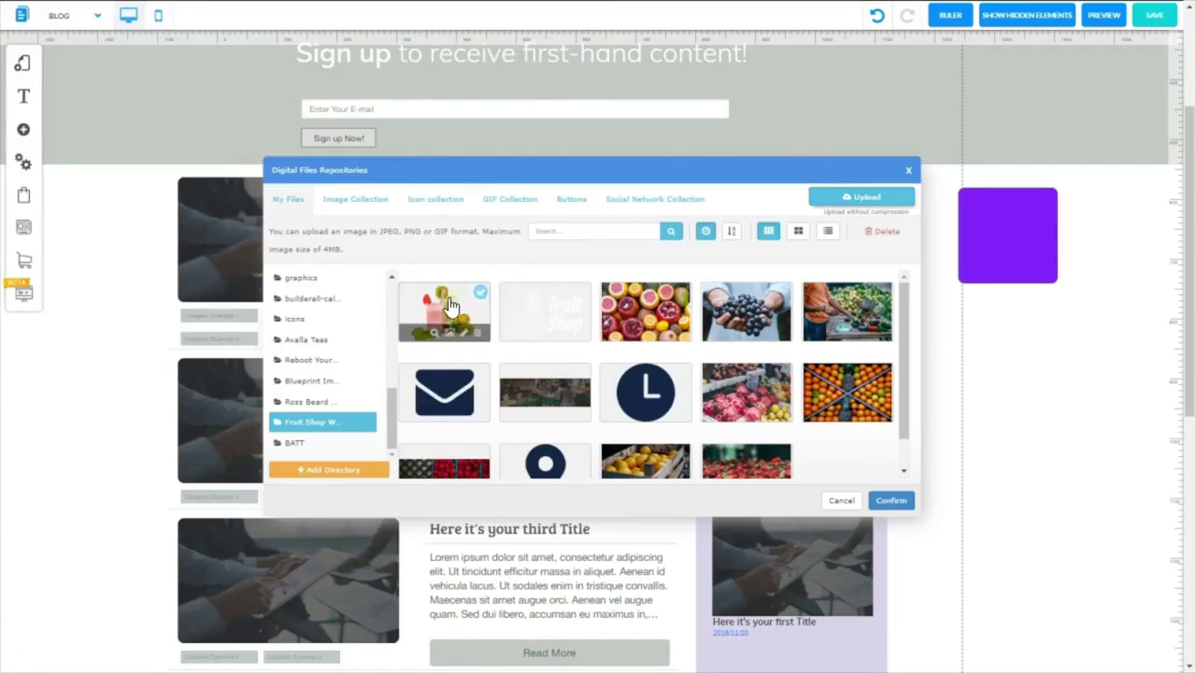
left_click(891, 502)
Straighten the smoothies image to 0 degrees, center it under the headline, and move the Try It! text beside its upper corner
left_click_drag(797, 313, 847, 299)
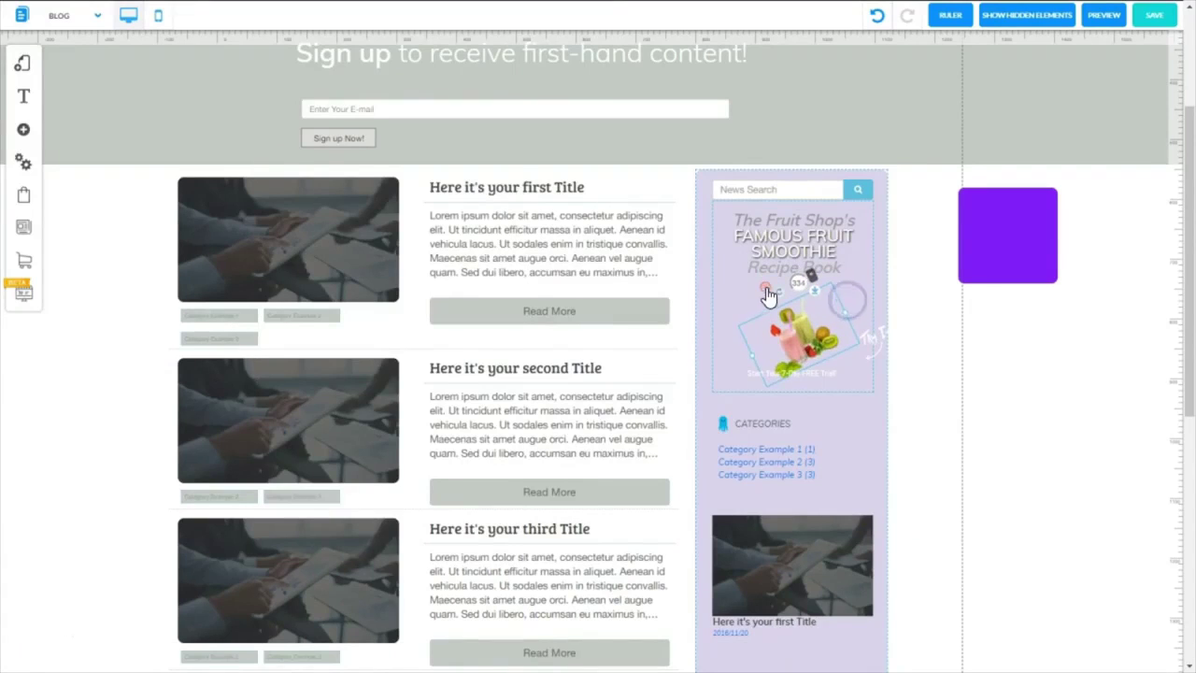
left_click(782, 281)
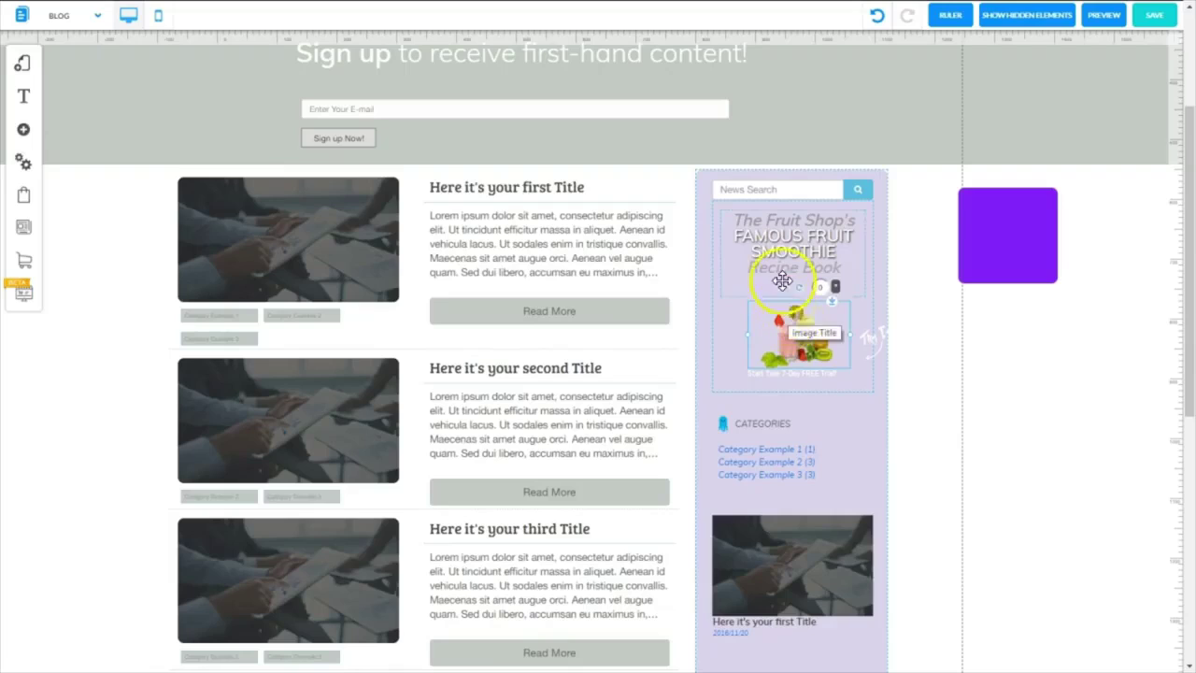
left_click_drag(792, 312, 791, 318)
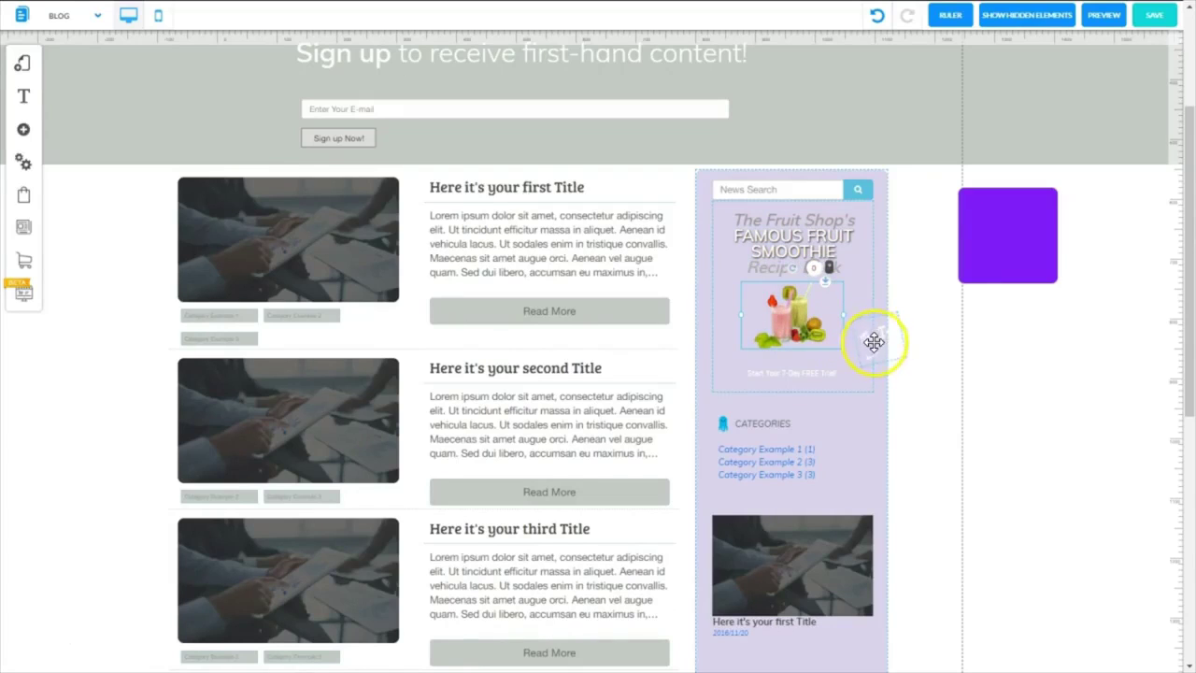
left_click_drag(877, 342, 844, 295)
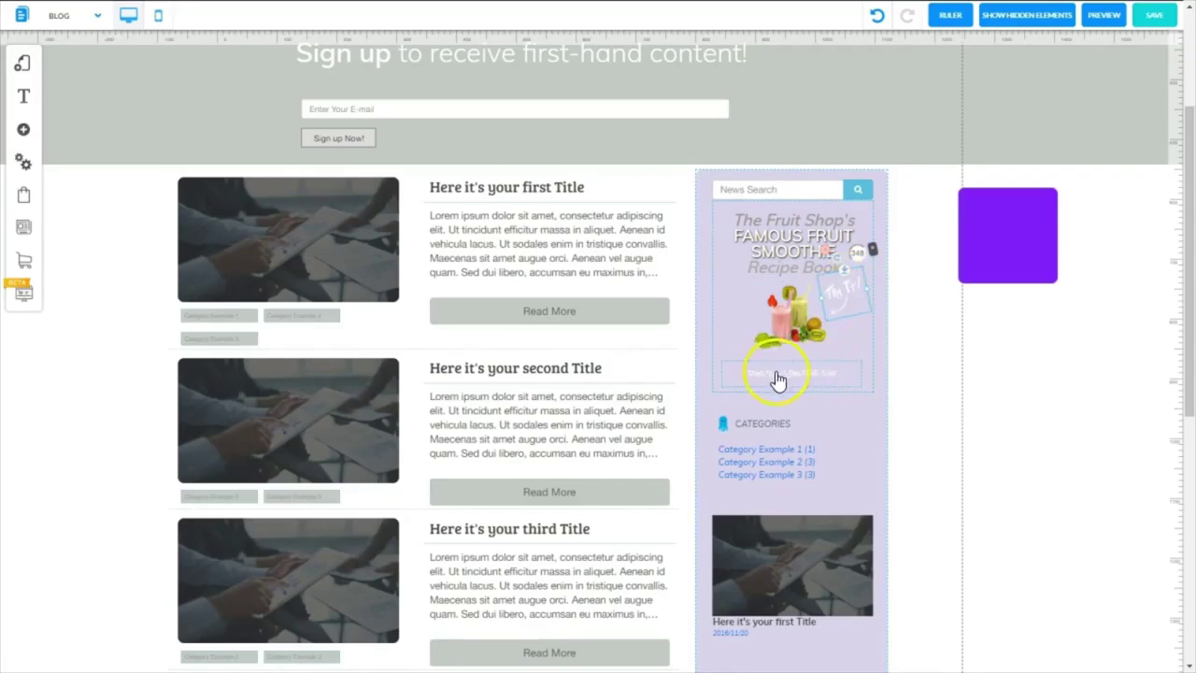
Change the promo button's text to "FREE RECIPES" and nudge the button up closer to the smoothies image
left_click_drag(778, 379, 808, 370)
right_click(801, 364)
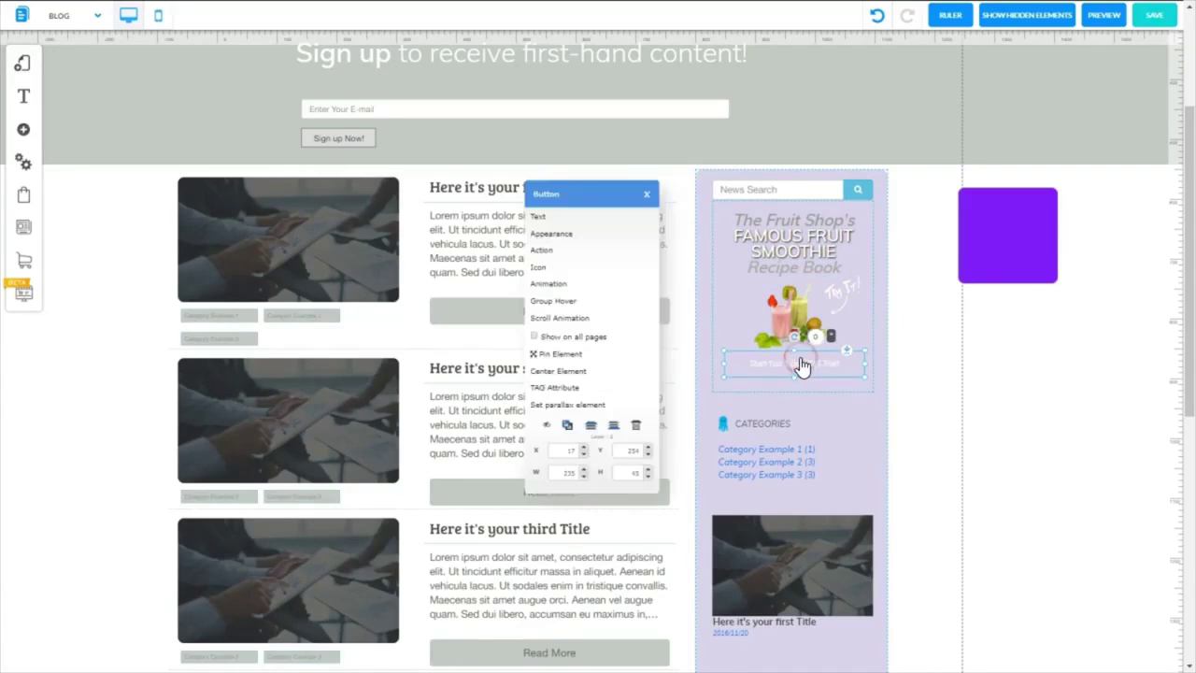
left_click(542, 204)
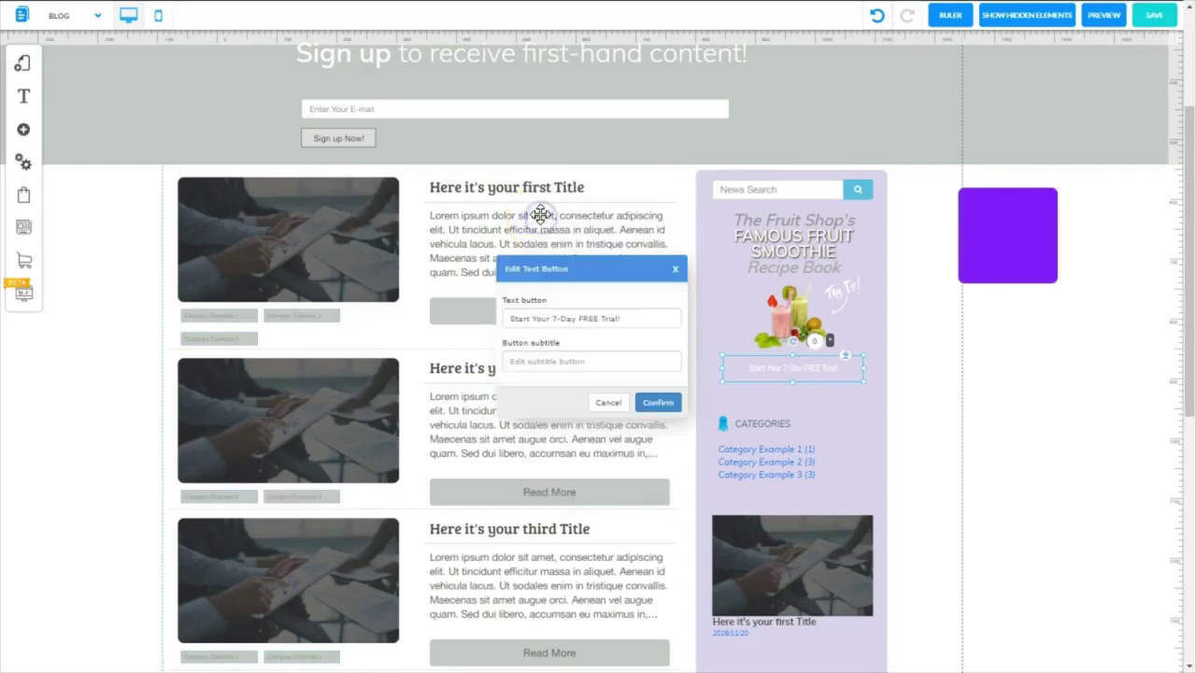
left_click(542, 319)
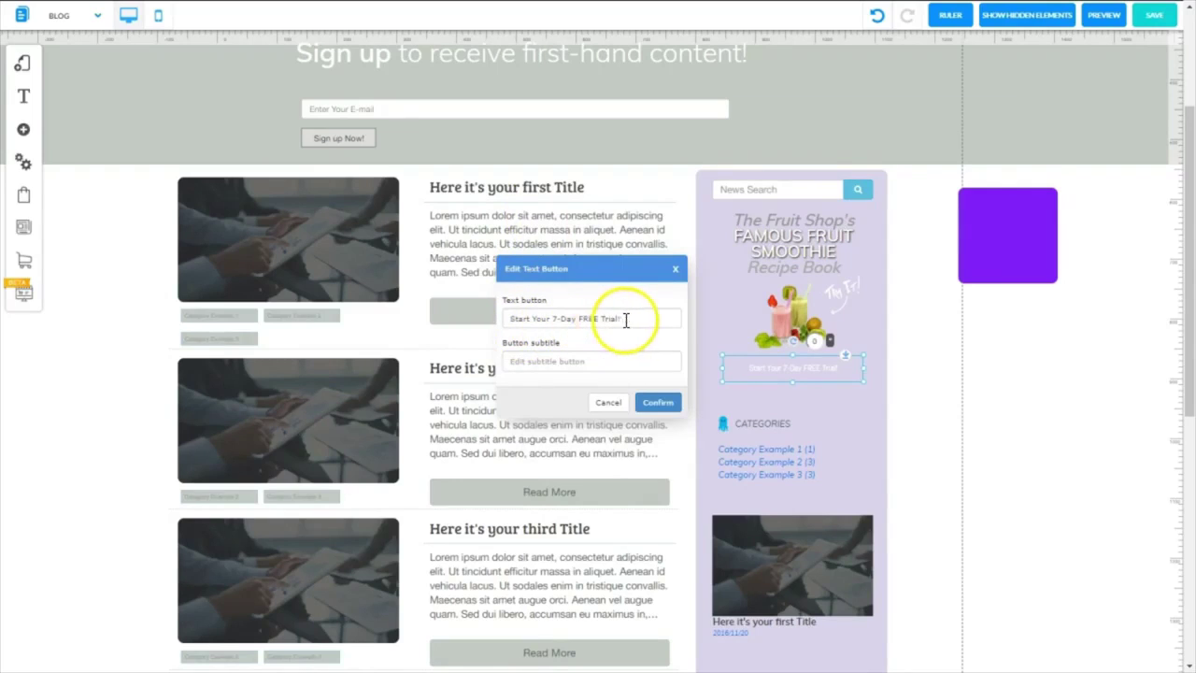
left_click_drag(626, 319, 489, 312)
type("FREE RECIPES")
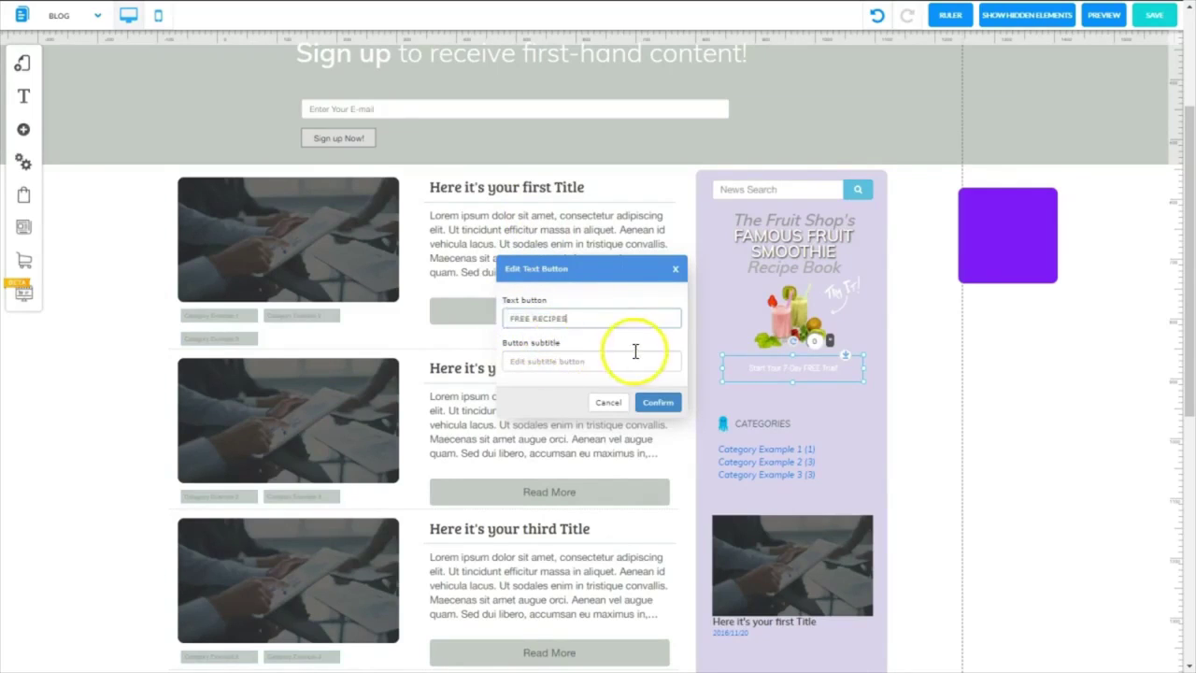
left_click(659, 404)
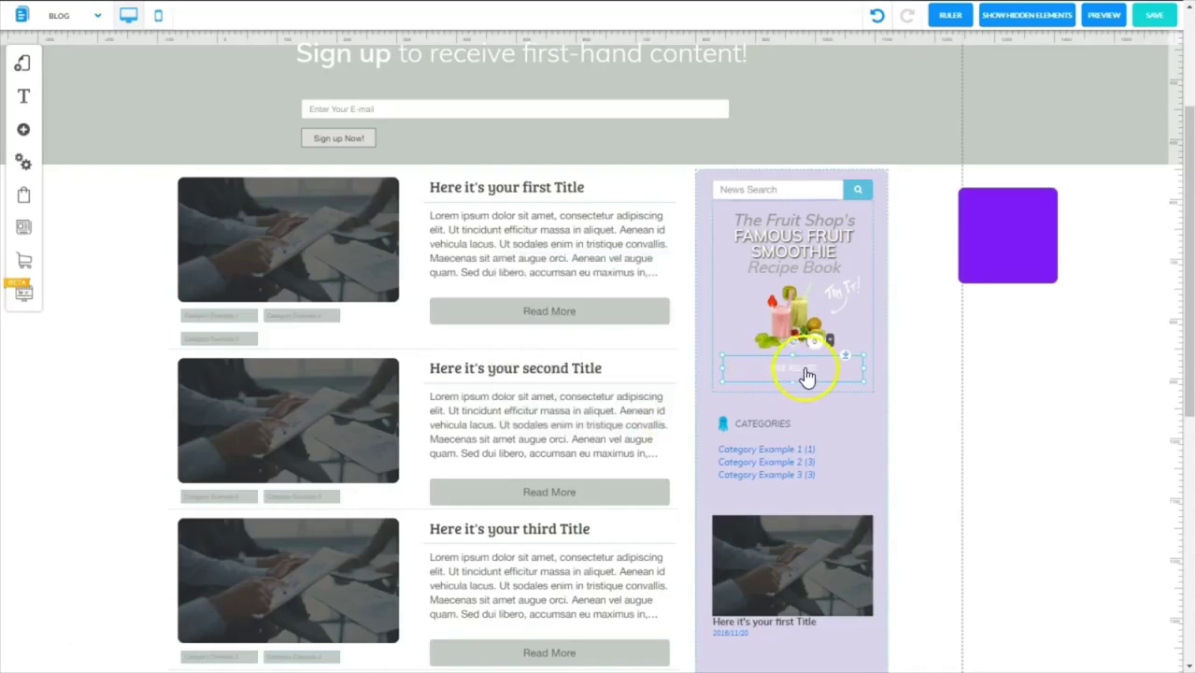
Add a button style titled "Free Recipes Button", apply it to the FREE RECIPES button, and open it for customizing
right_click(754, 369)
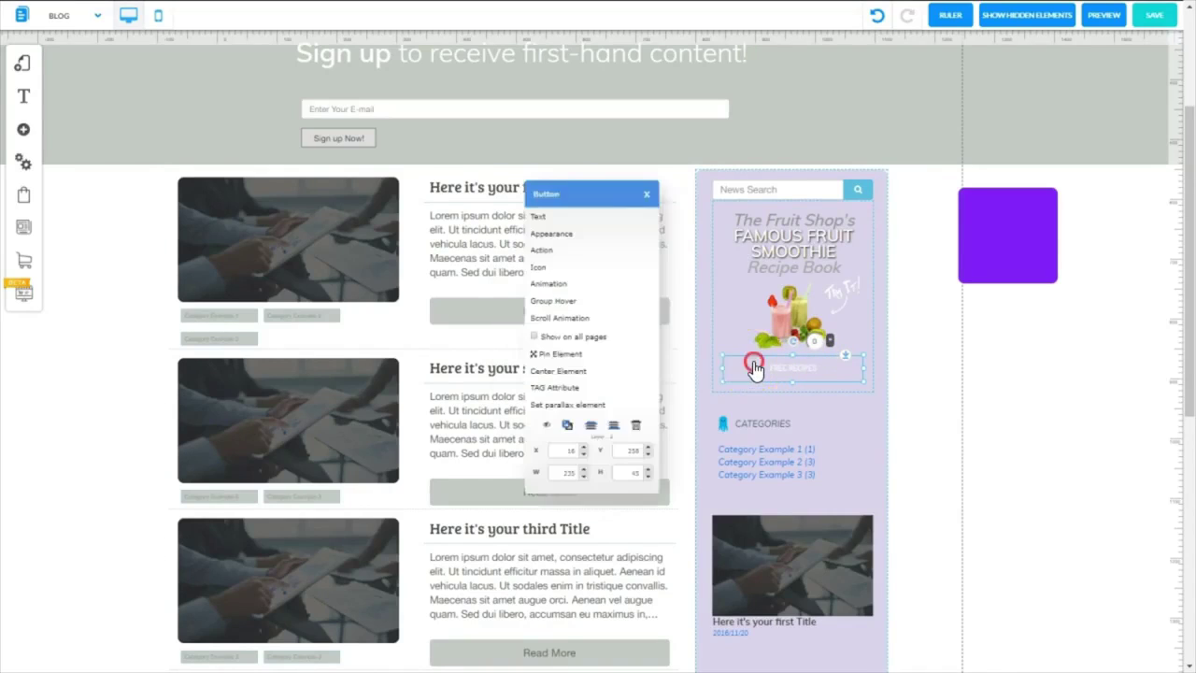
left_click(548, 234)
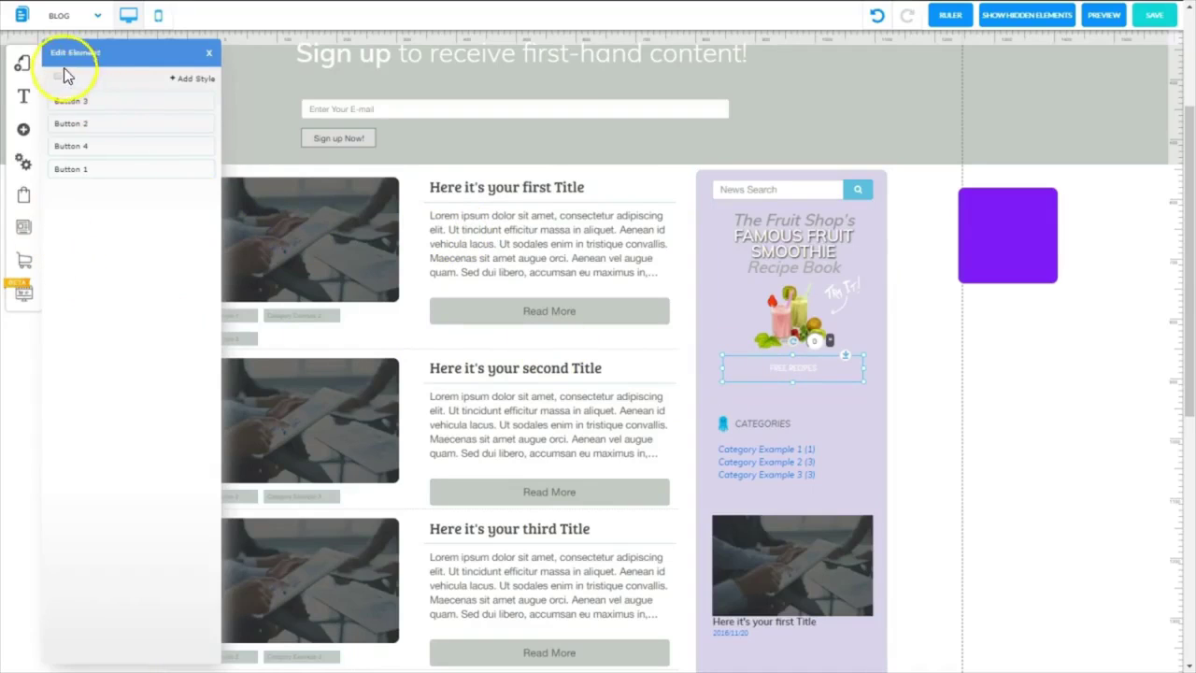
left_click(191, 82)
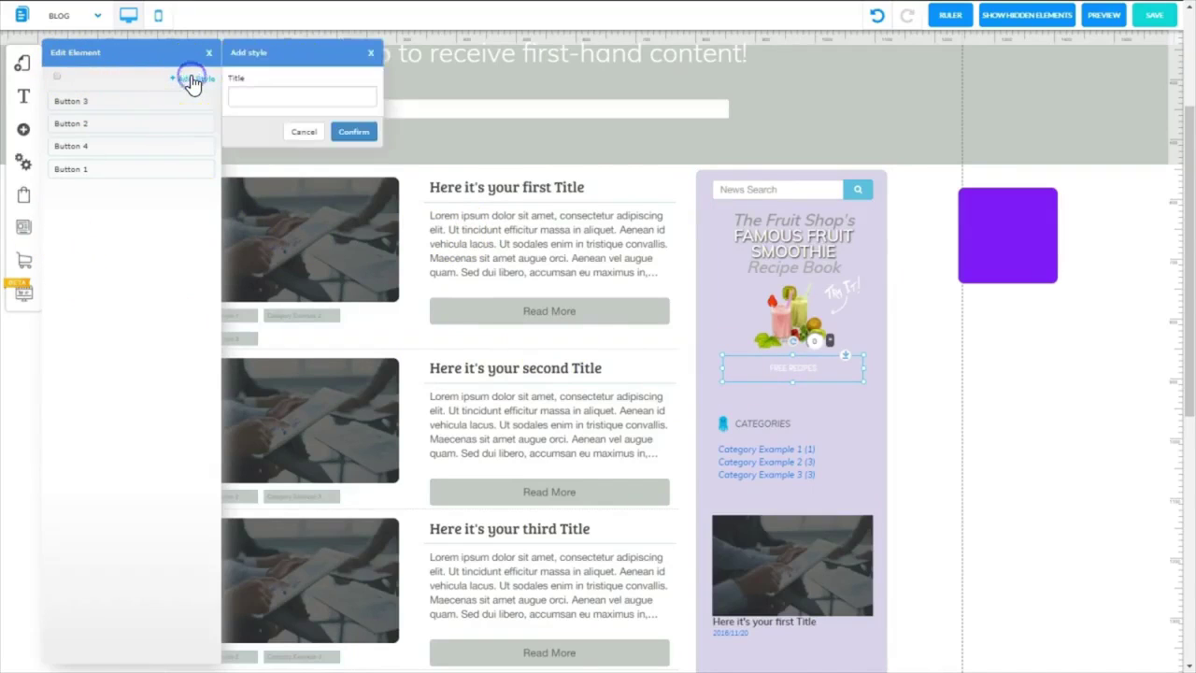
left_click(246, 98)
type("free")
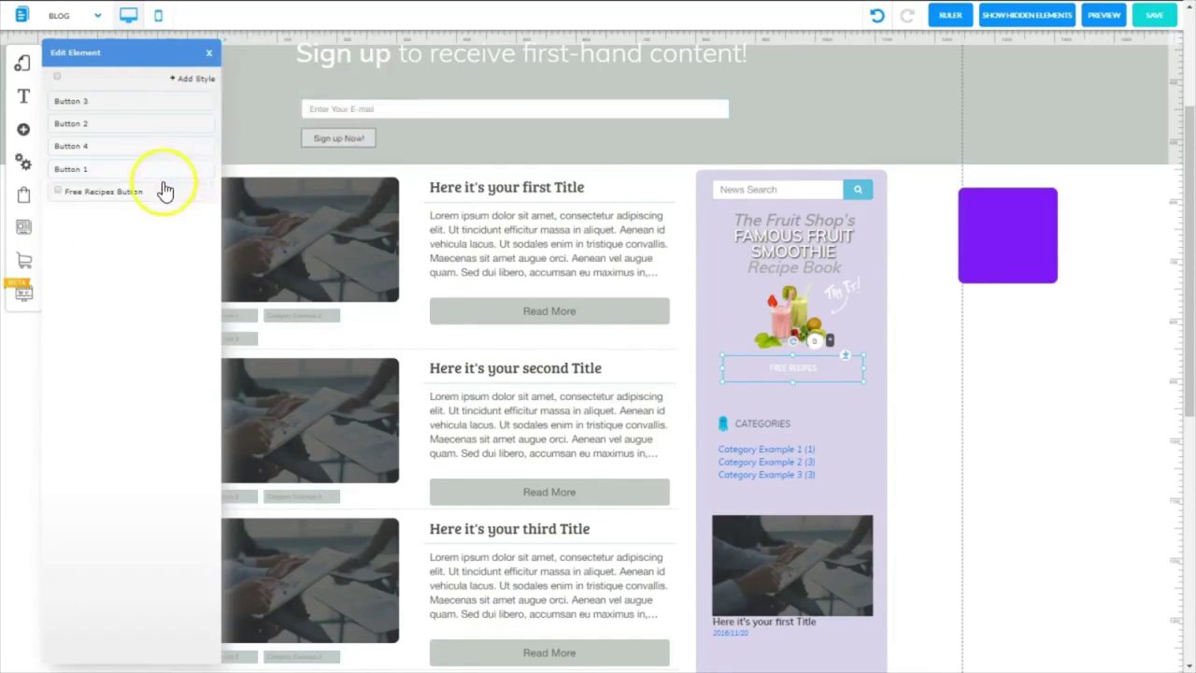
left_click(60, 192)
left_click(182, 193)
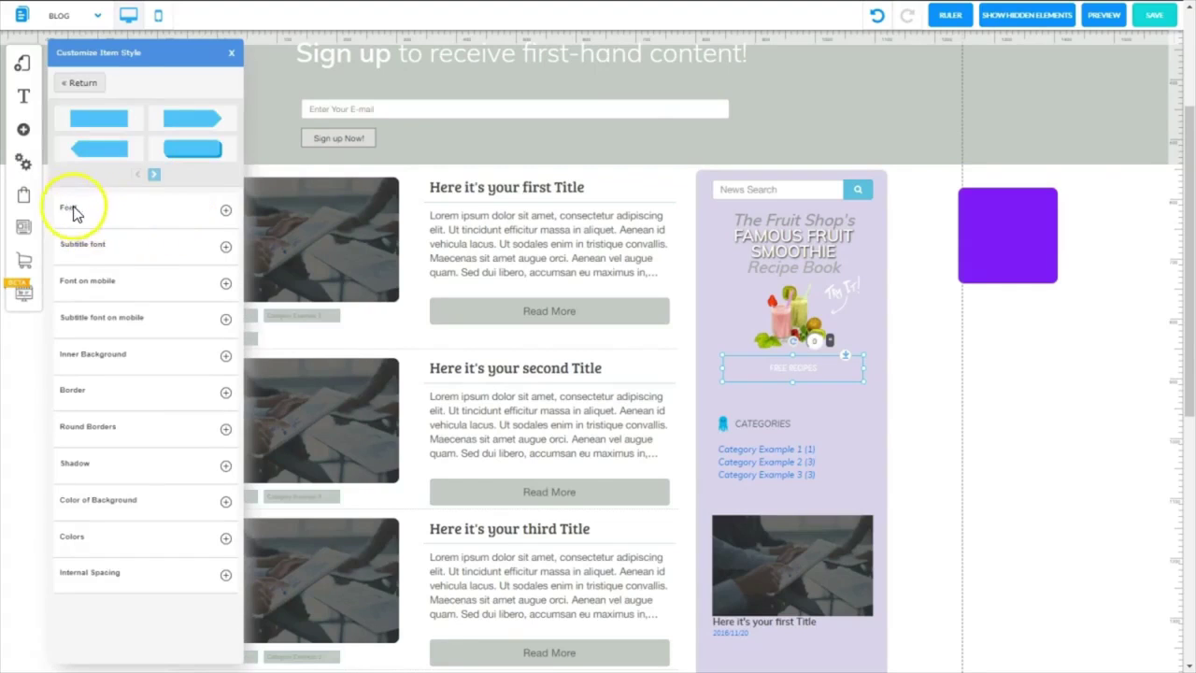
Enlarge the Free Recipes Button style's font and make it bold, and close the style settings
left_click(226, 211)
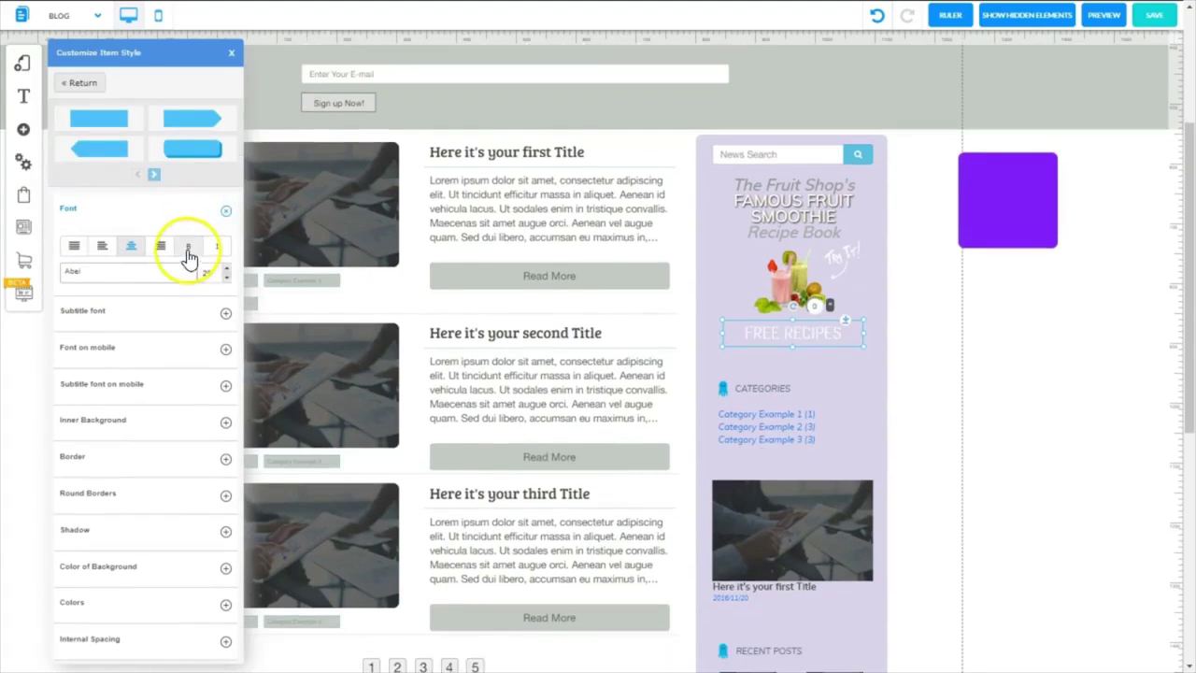
left_click(804, 258)
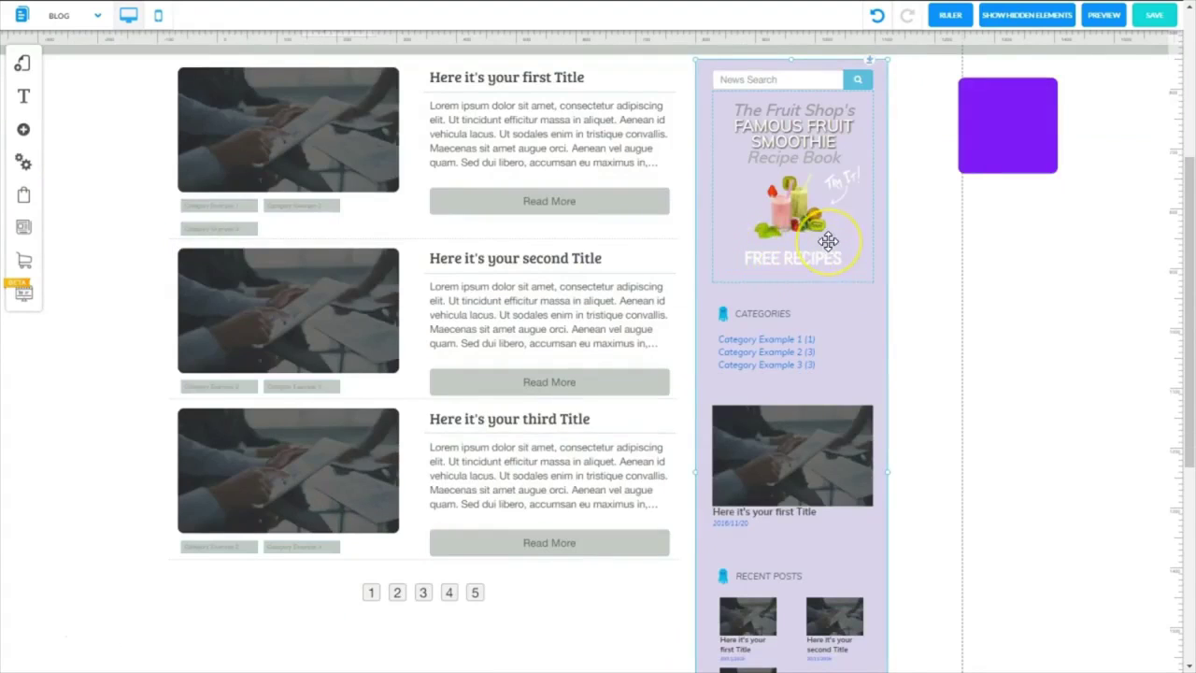
left_click(806, 257)
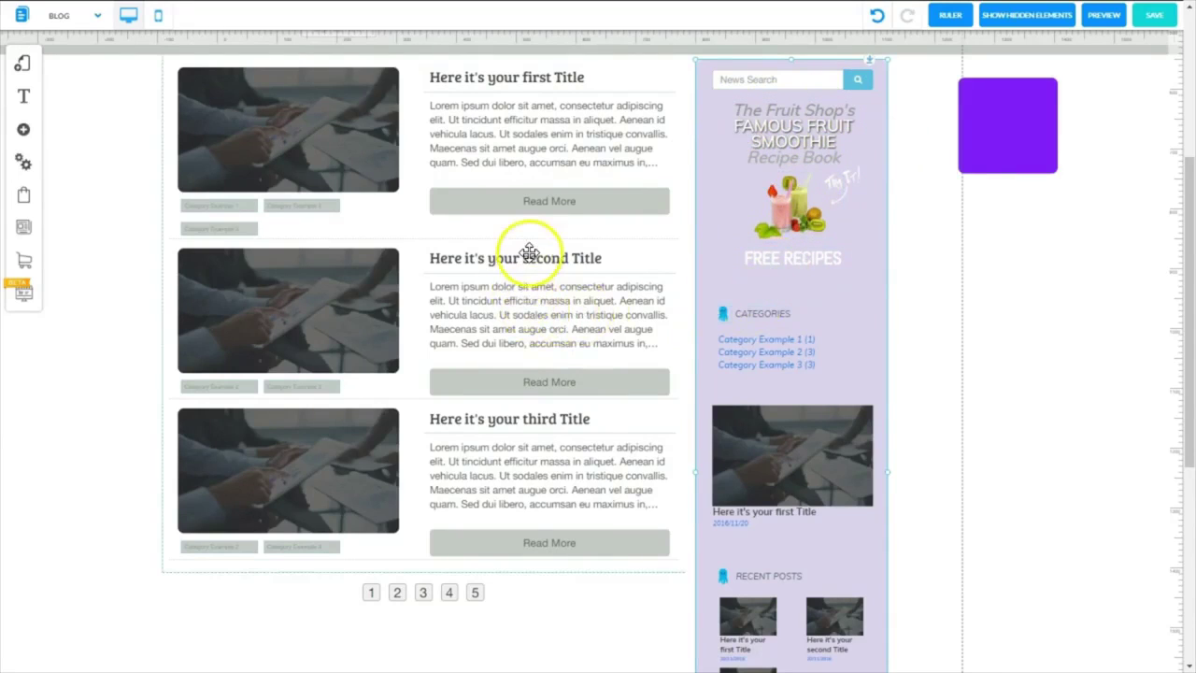
Replace the badge icon beside the sidebar's CATEGORIES heading with the strawberry image from the fruit shop folder
left_click(753, 342)
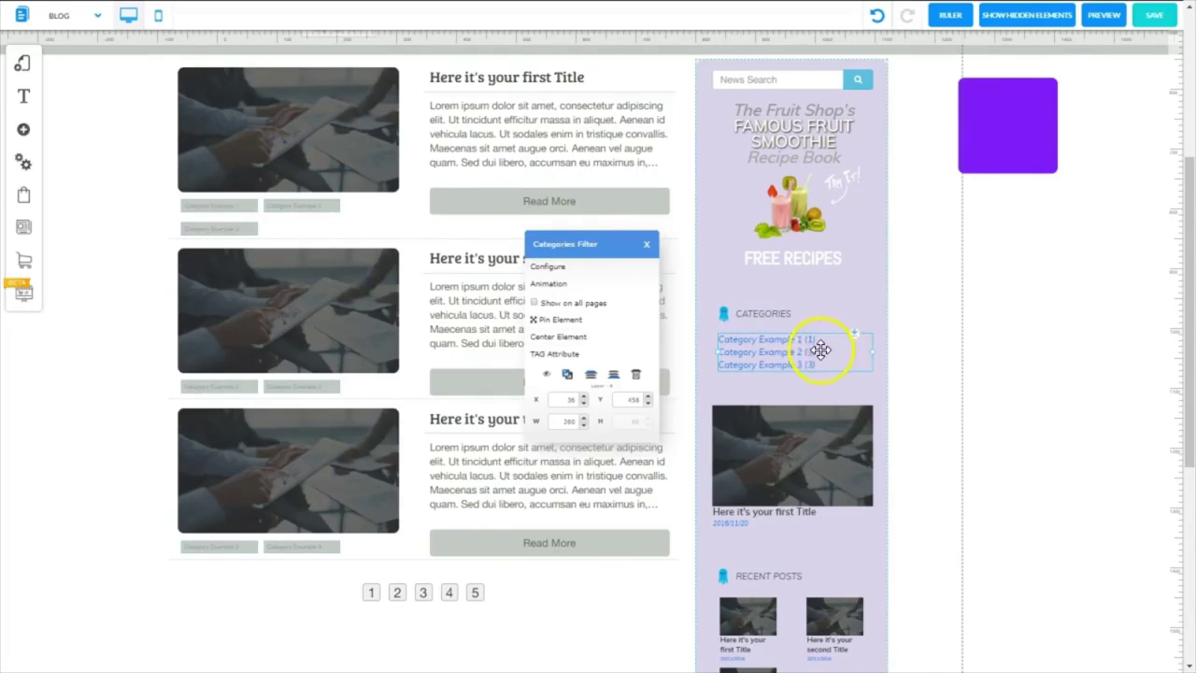
key("ctrl+z")
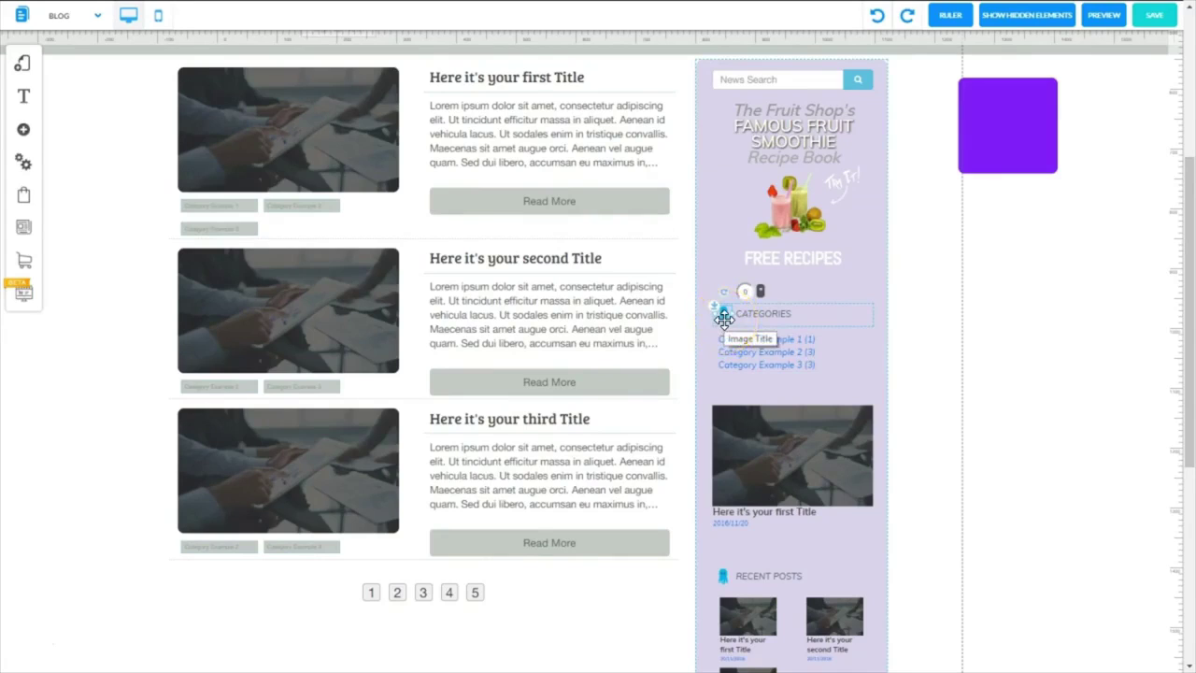
mouse_move(722, 305)
left_mouse_down()
mouse_move(713, 271)
mouse_move(735, 320)
mouse_move(725, 319)
left_mouse_up()
left_click(724, 318)
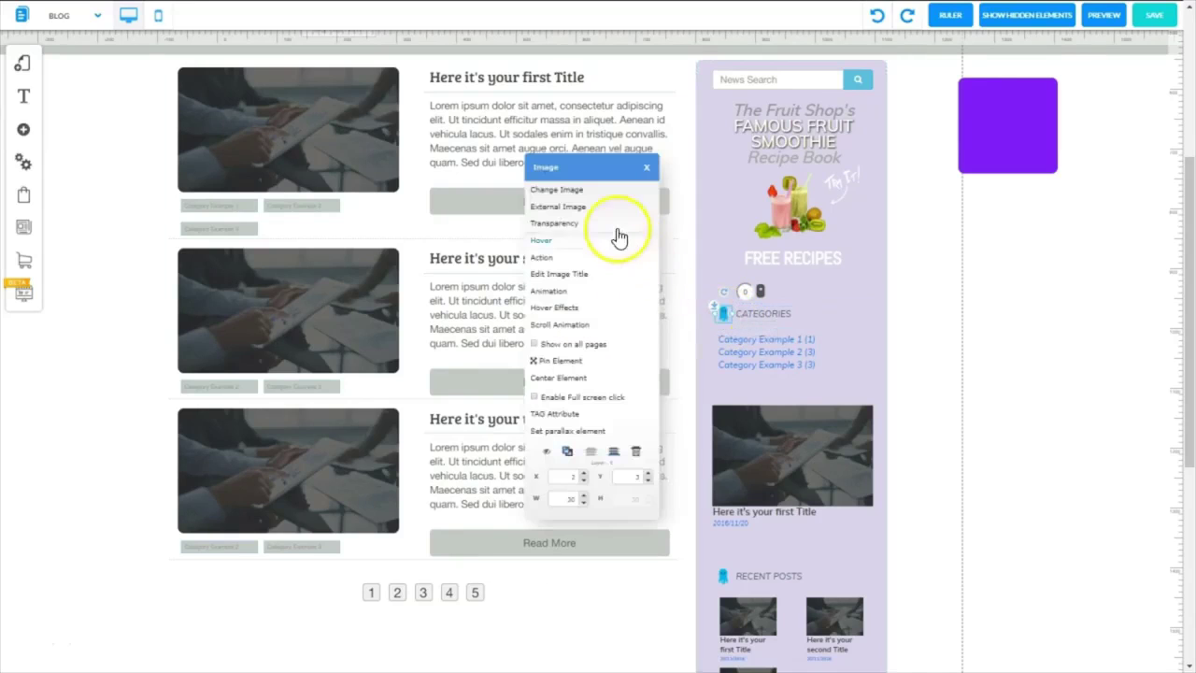
left_click(596, 189)
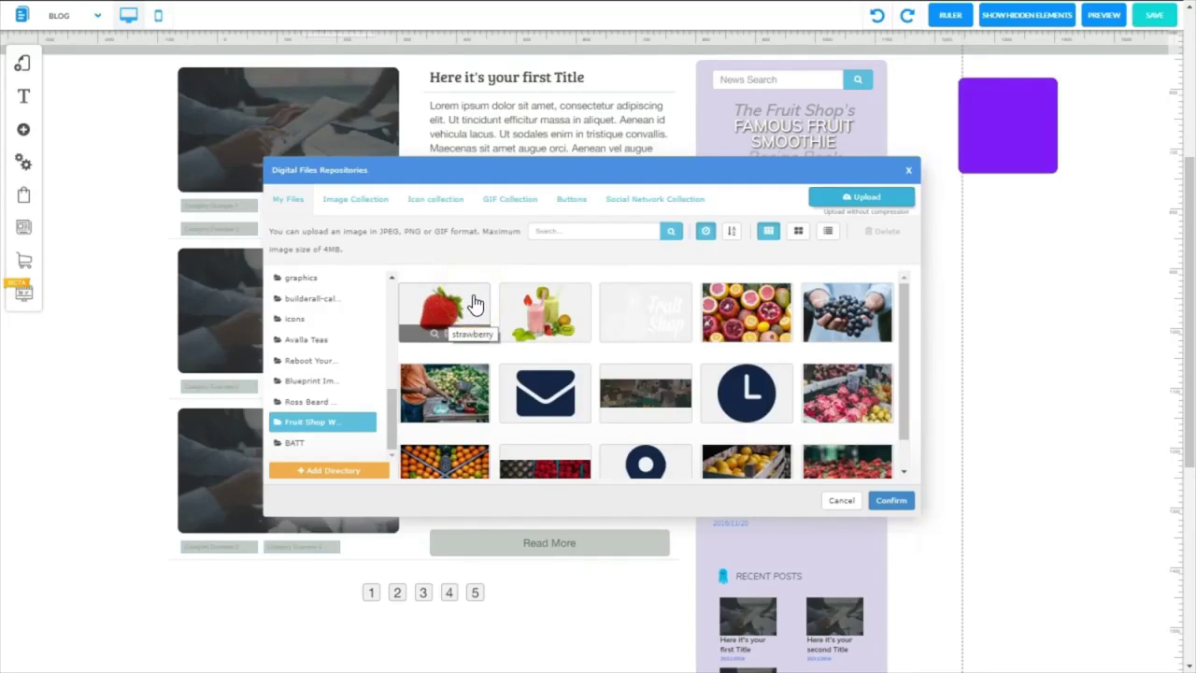
left_click(432, 301)
left_click(891, 501)
left_click_drag(708, 315, 777, 319)
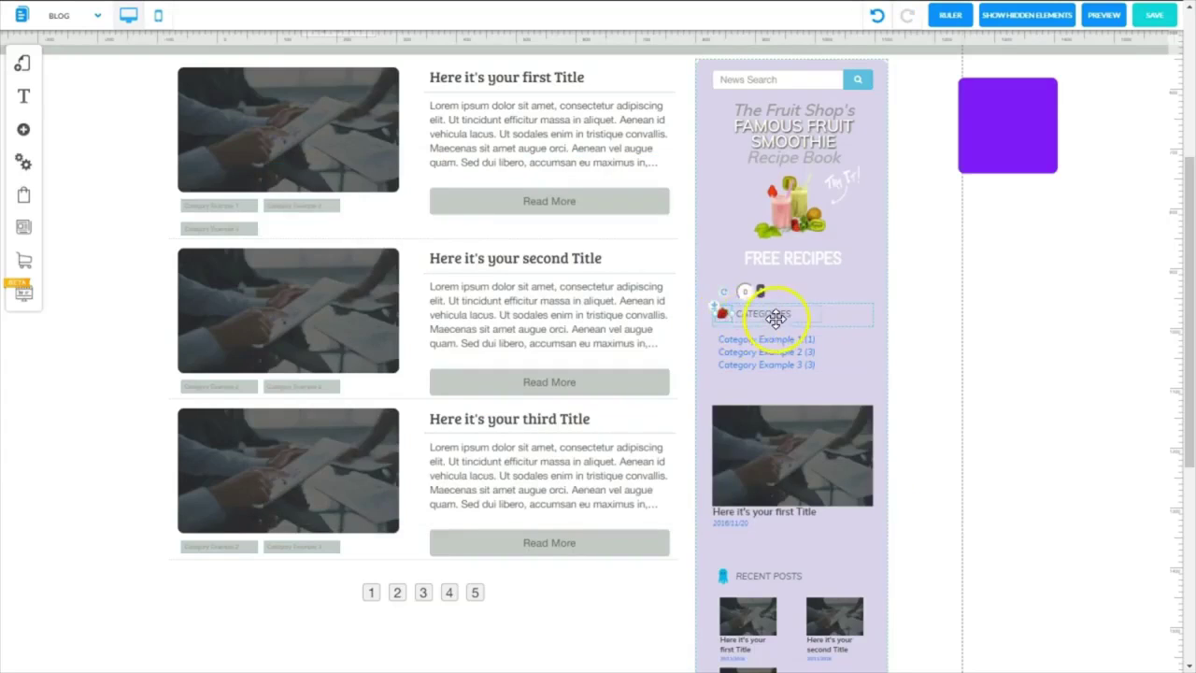
left_click(709, 356)
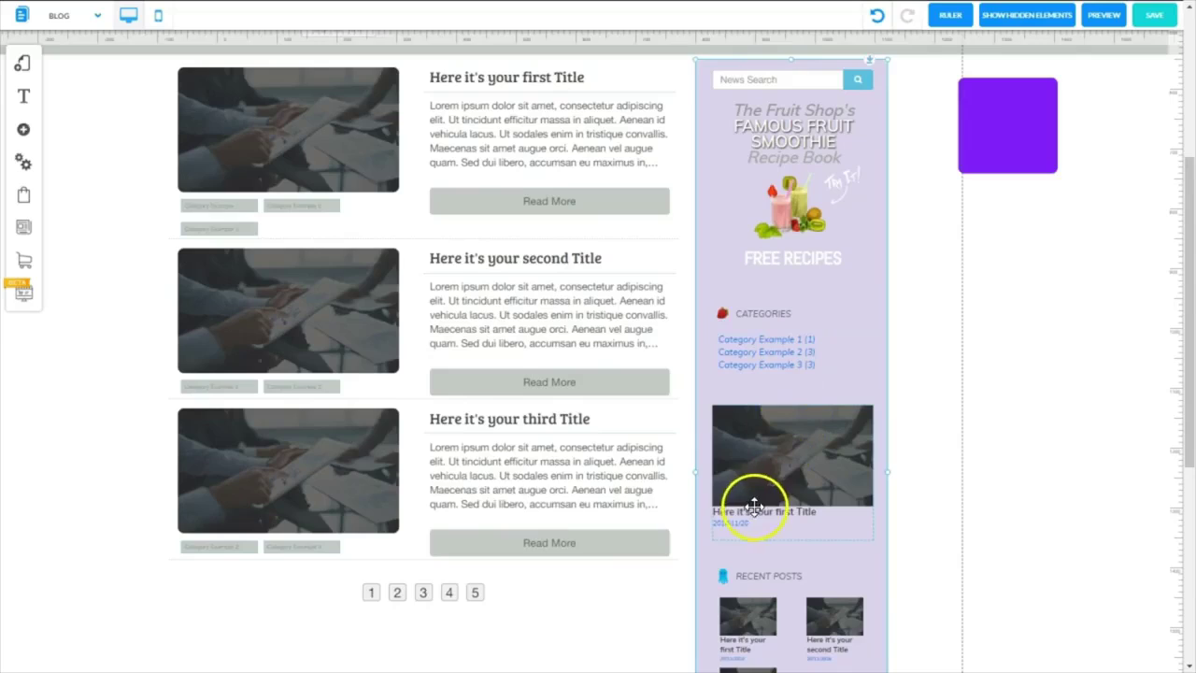
Move the CATEGORIES heading up directly below the FREE RECIPES button and bring the category list up beneath it
scroll(775, 374, "down", 1)
left_click(850, 270)
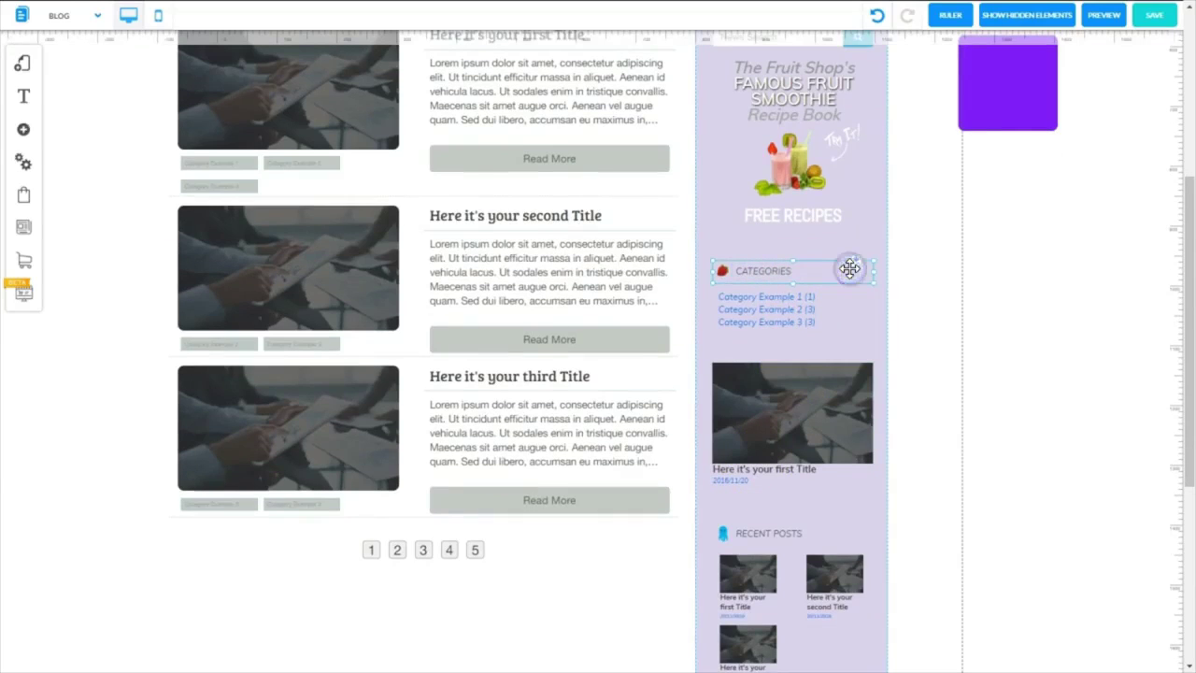
left_click(856, 270)
left_click_drag(855, 270, 854, 239)
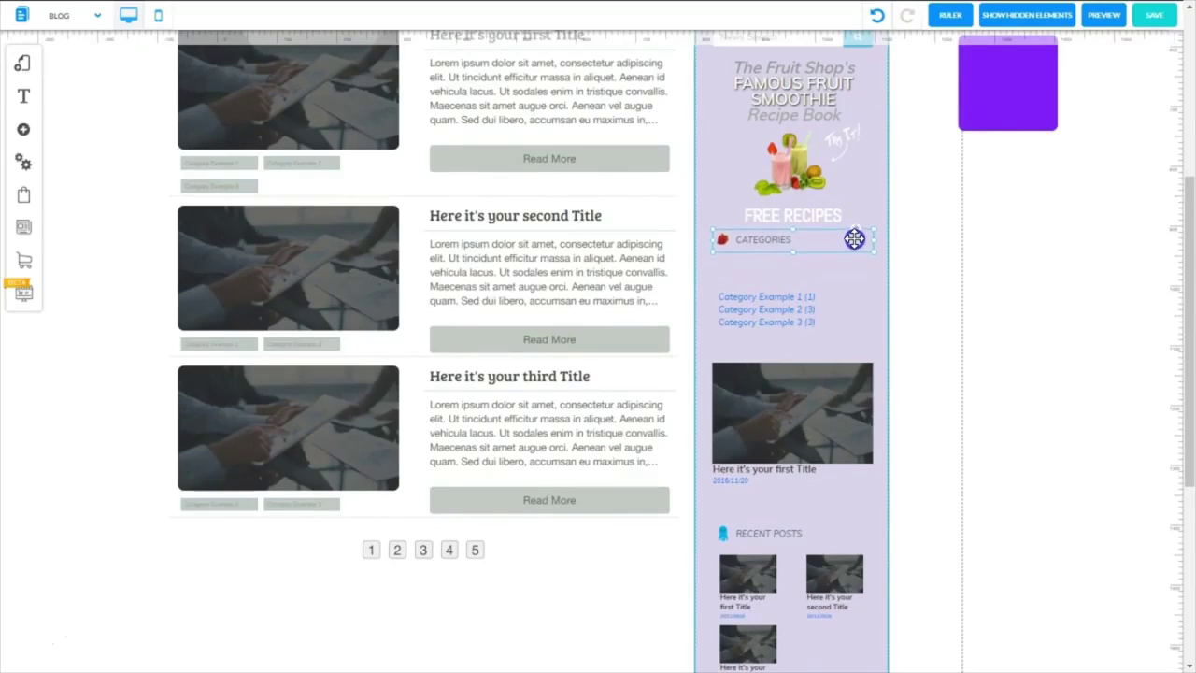
left_click(829, 311)
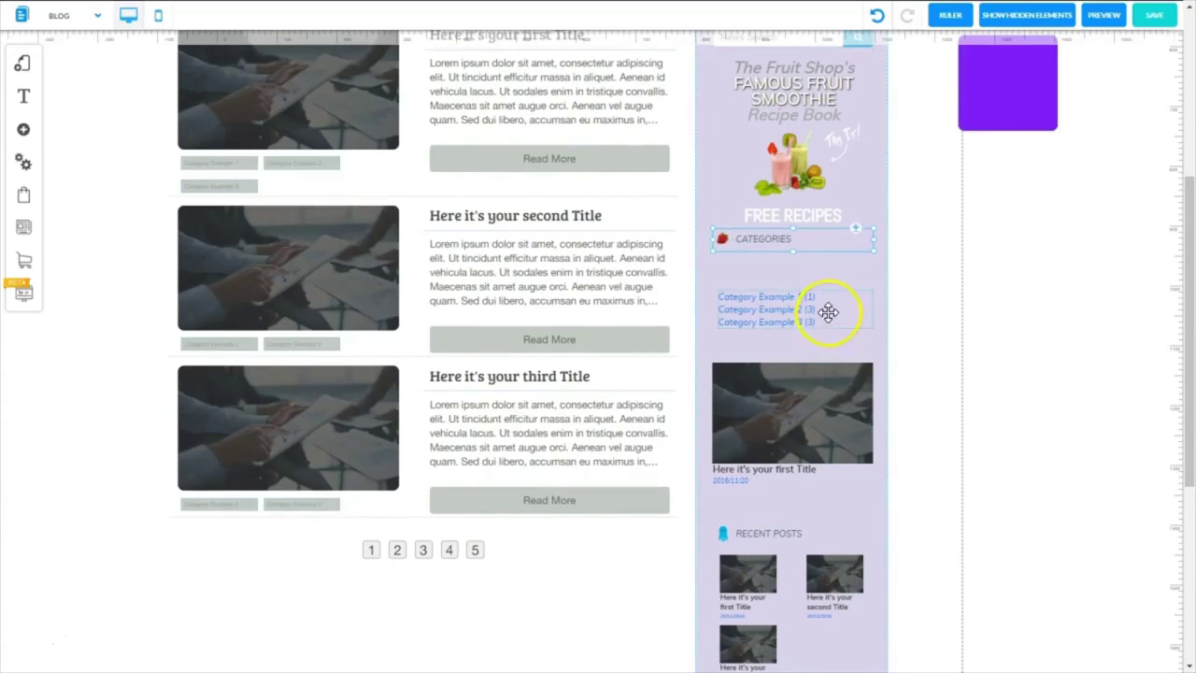
left_click(838, 313)
left_click_drag(839, 313, 852, 250)
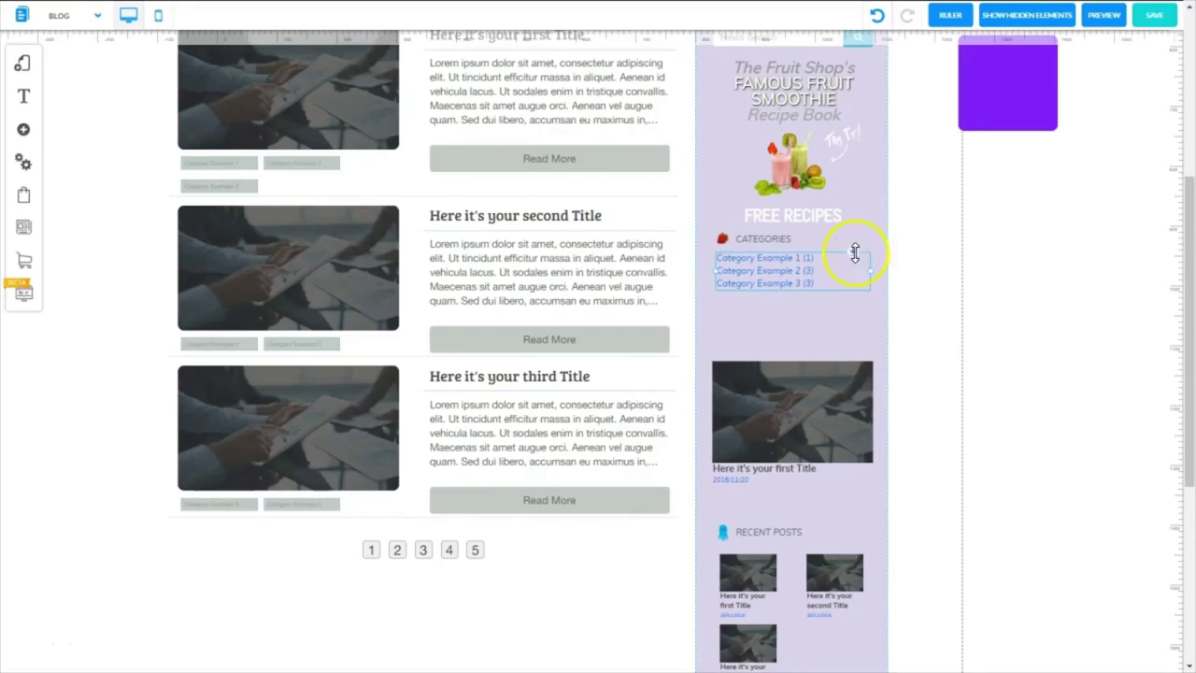
Delete the large single-post news element below the category list in the sidebar
right_click(815, 388)
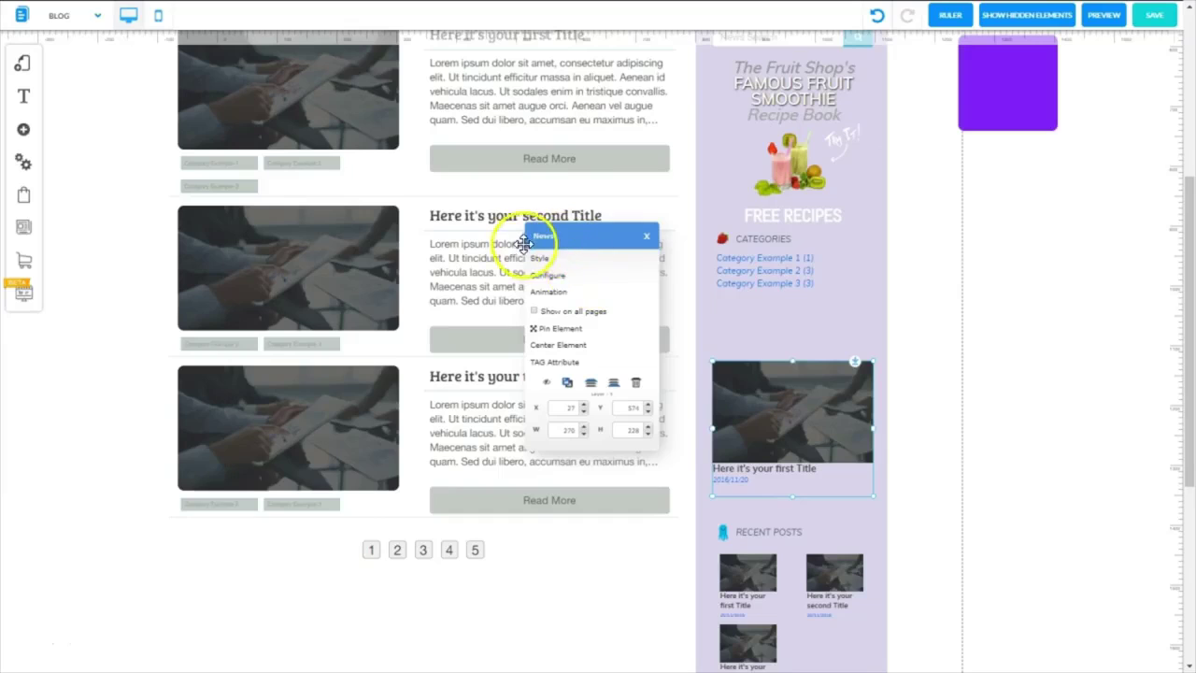
left_click(646, 237)
left_click(794, 380)
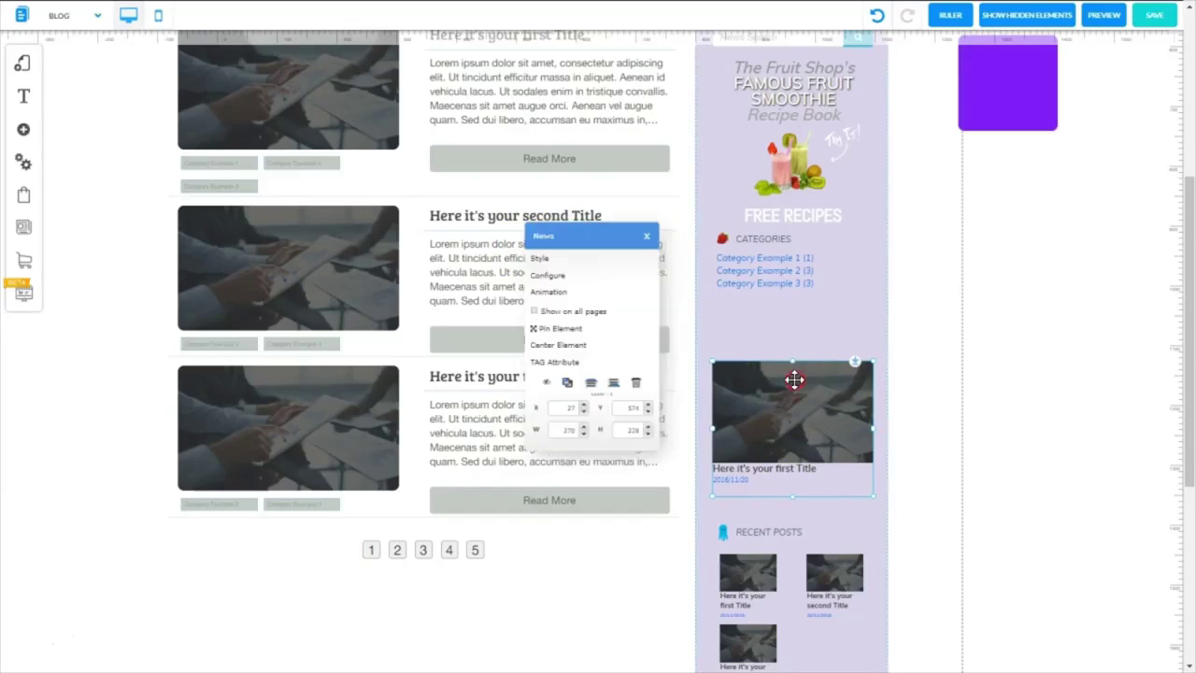
key("Delete")
Move the RECENT POSTS heading and the elements below it up under the category list, leaving a small gap
left_click_drag(853, 532, 718, 532)
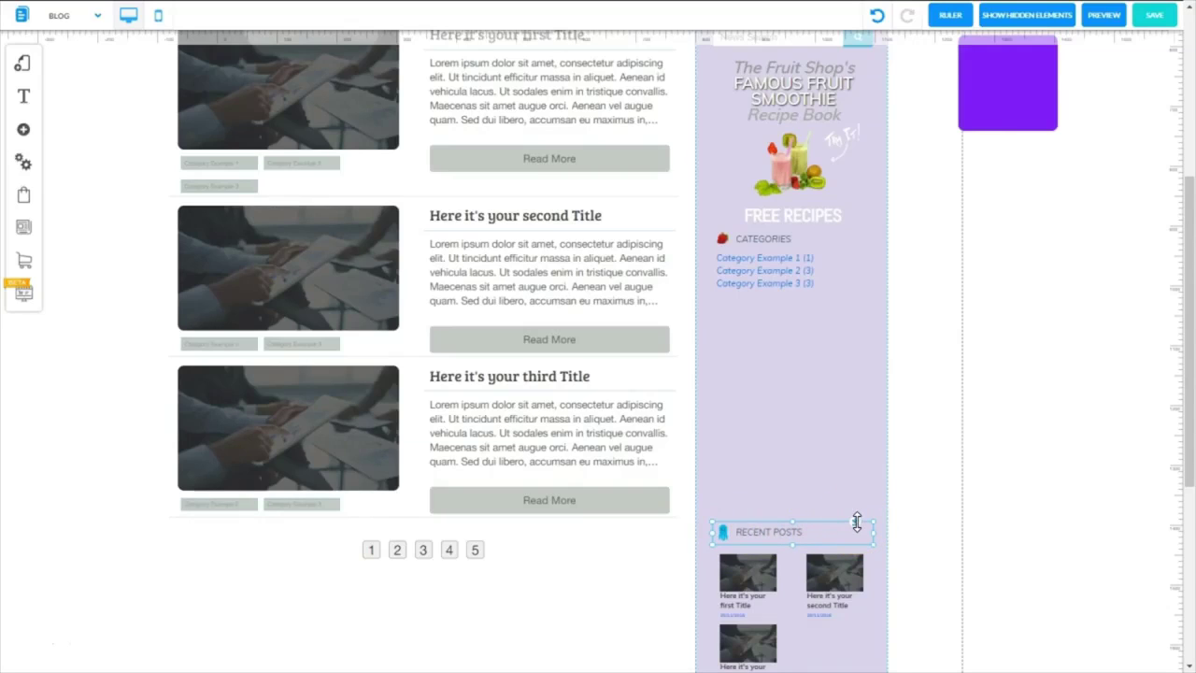
left_click_drag(857, 523, 866, 307)
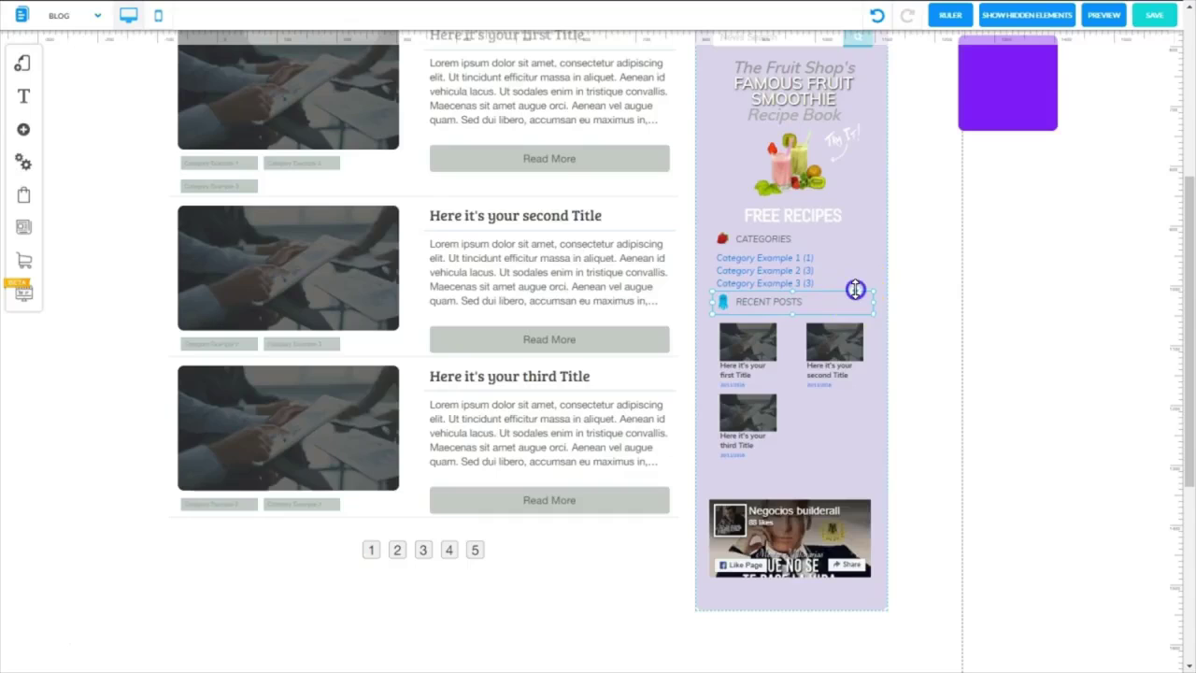
left_click_drag(855, 290, 851, 303)
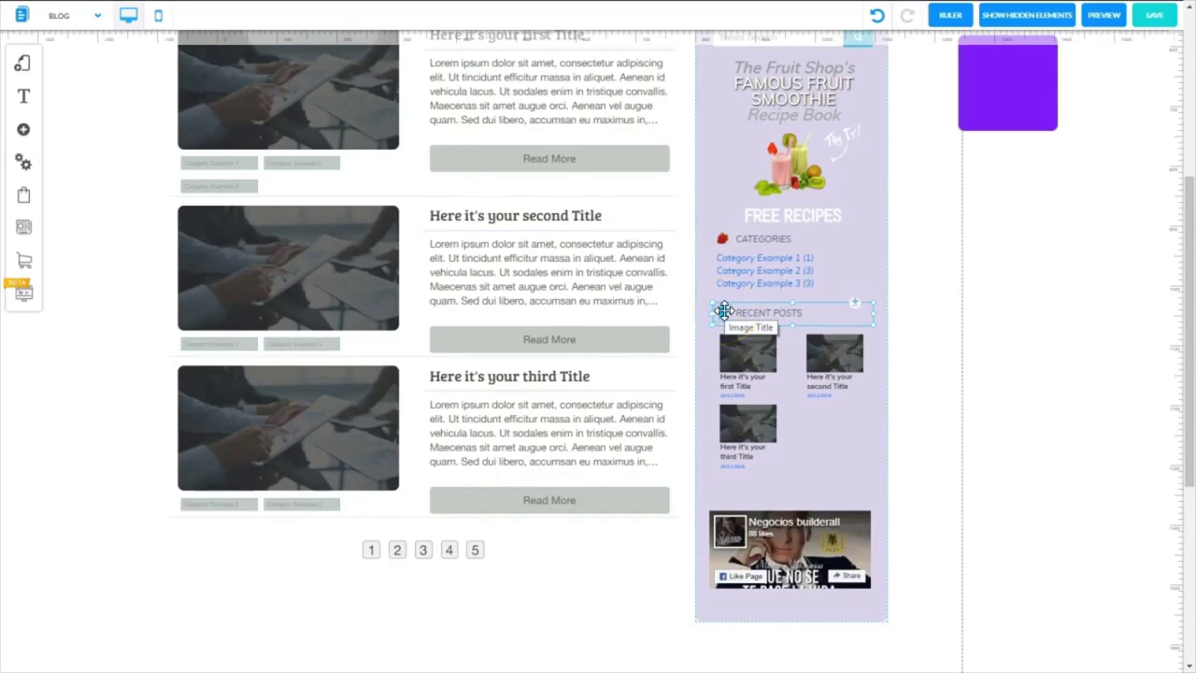
Replace the badge icon beside the RECENT POSTS heading with the strawberry image
left_click(724, 311)
left_click(582, 190)
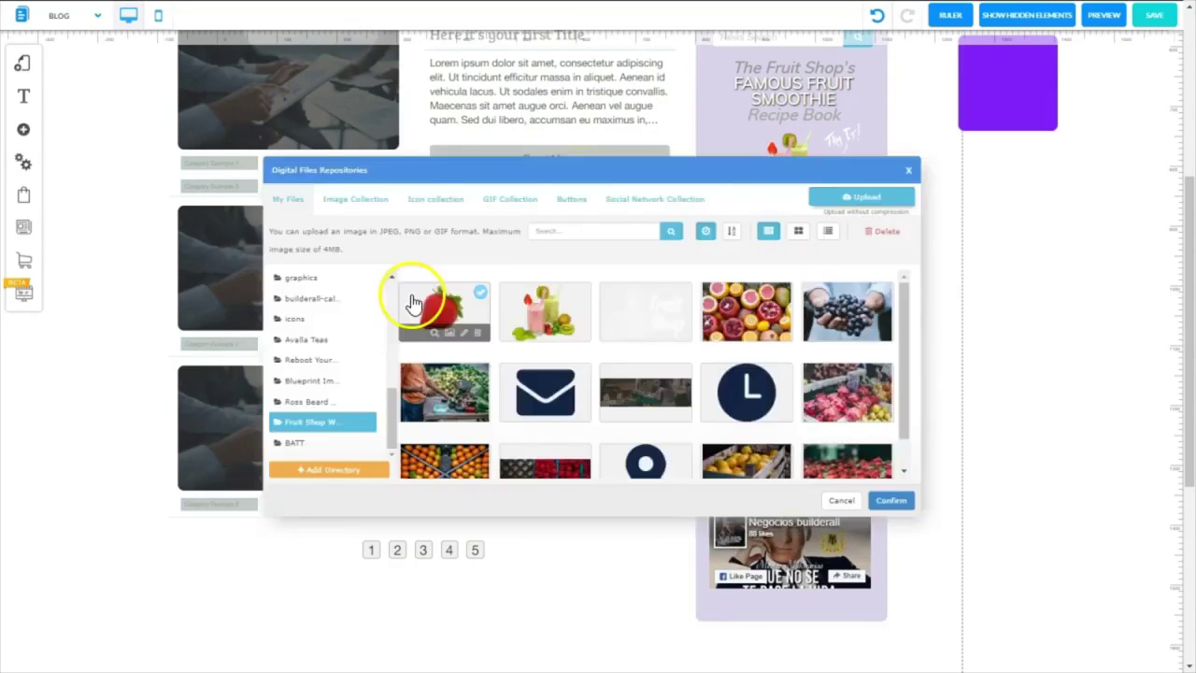
left_click(416, 317)
left_click(890, 502)
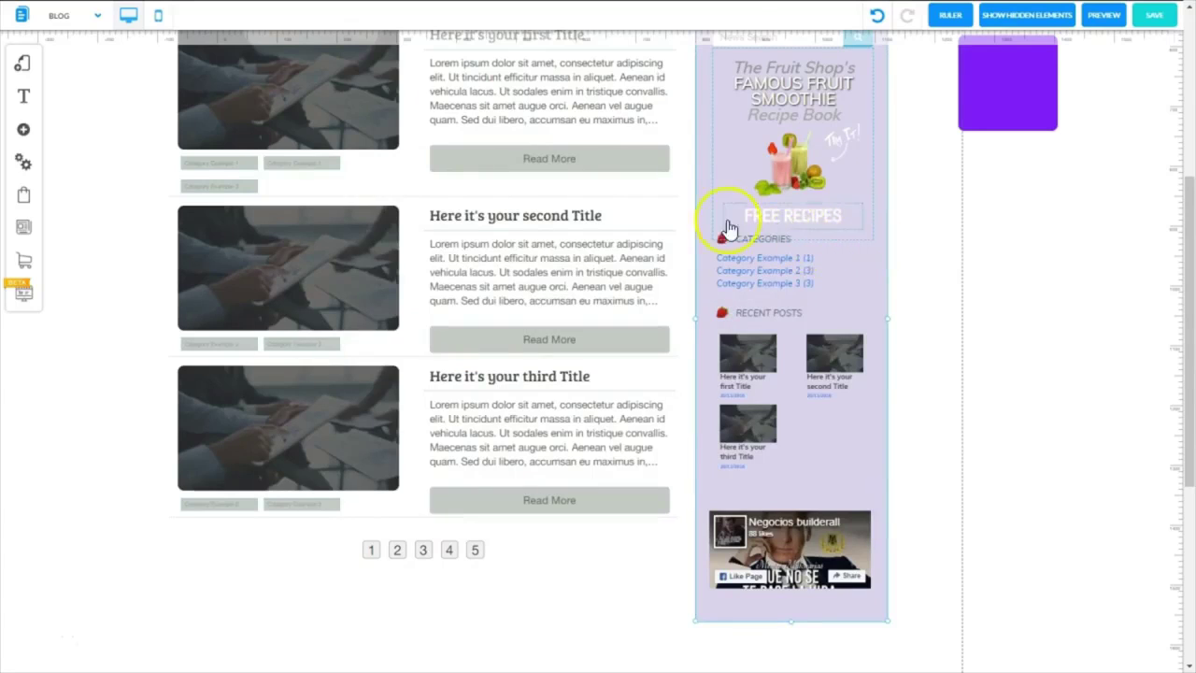
Add a vertical guide near the sidebar's inner edge and align the CATEGORIES and RECENT POSTS headings to it, leaving space below FREE RECIPES
left_click(710, 33)
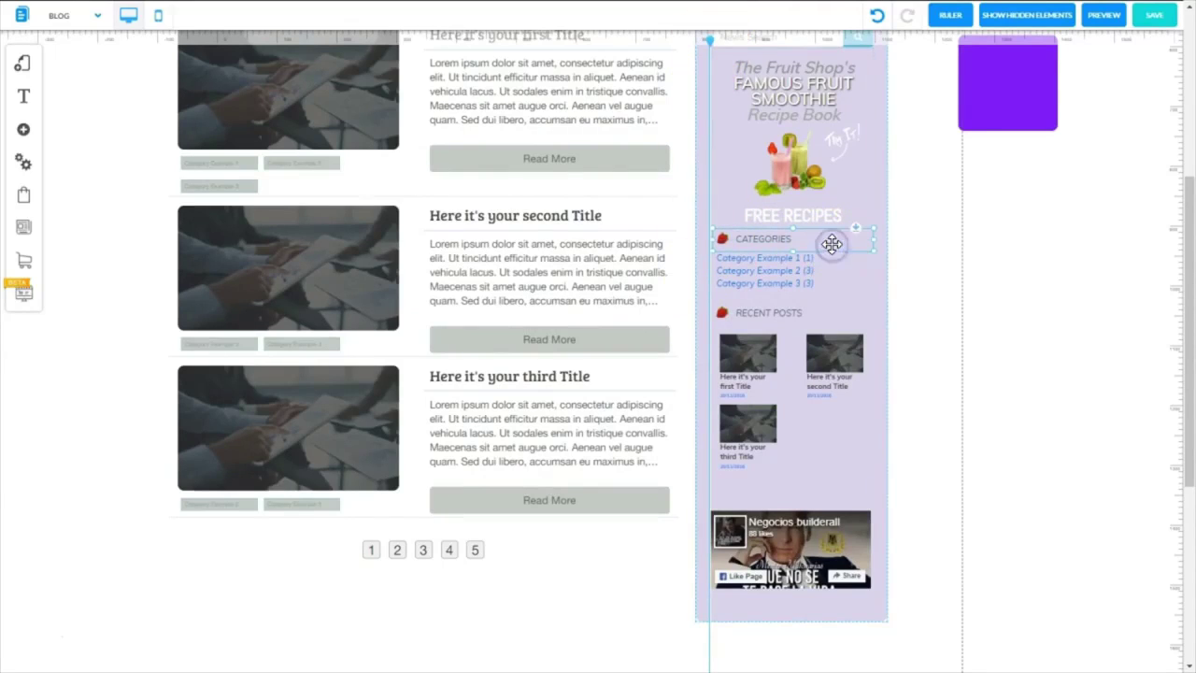
mouse_move(855, 229)
left_mouse_down()
mouse_move(845, 265)
mouse_move(853, 242)
left_mouse_up()
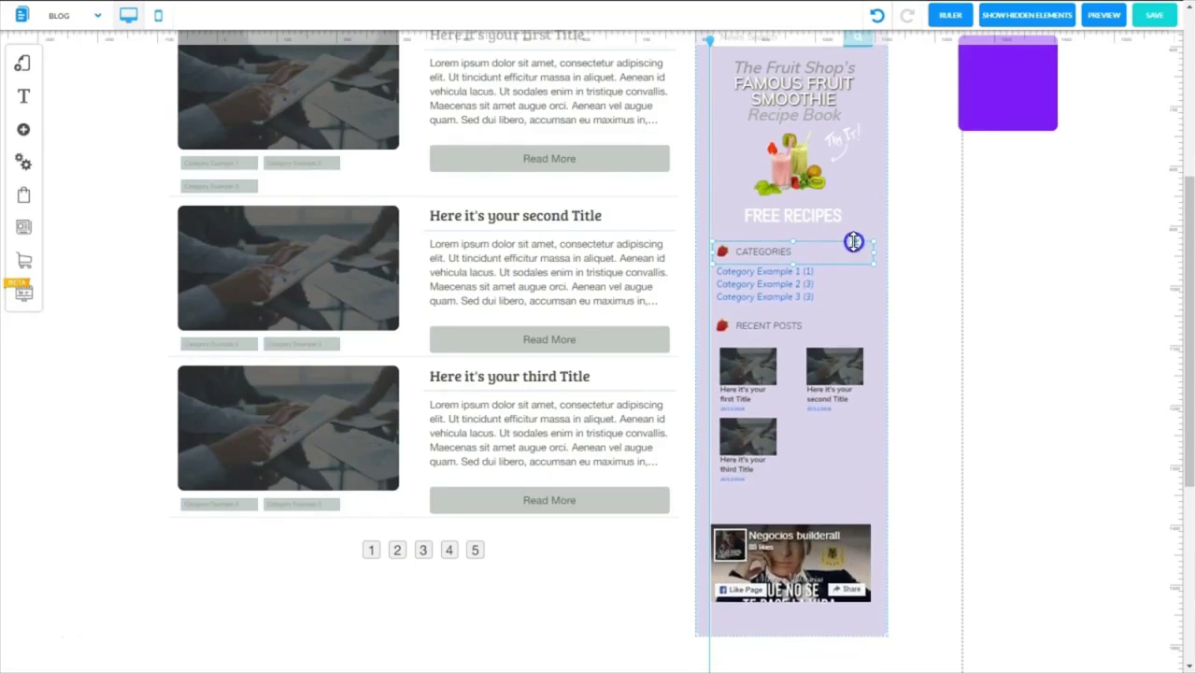
left_click(845, 327)
left_click_drag(845, 326, 843, 328)
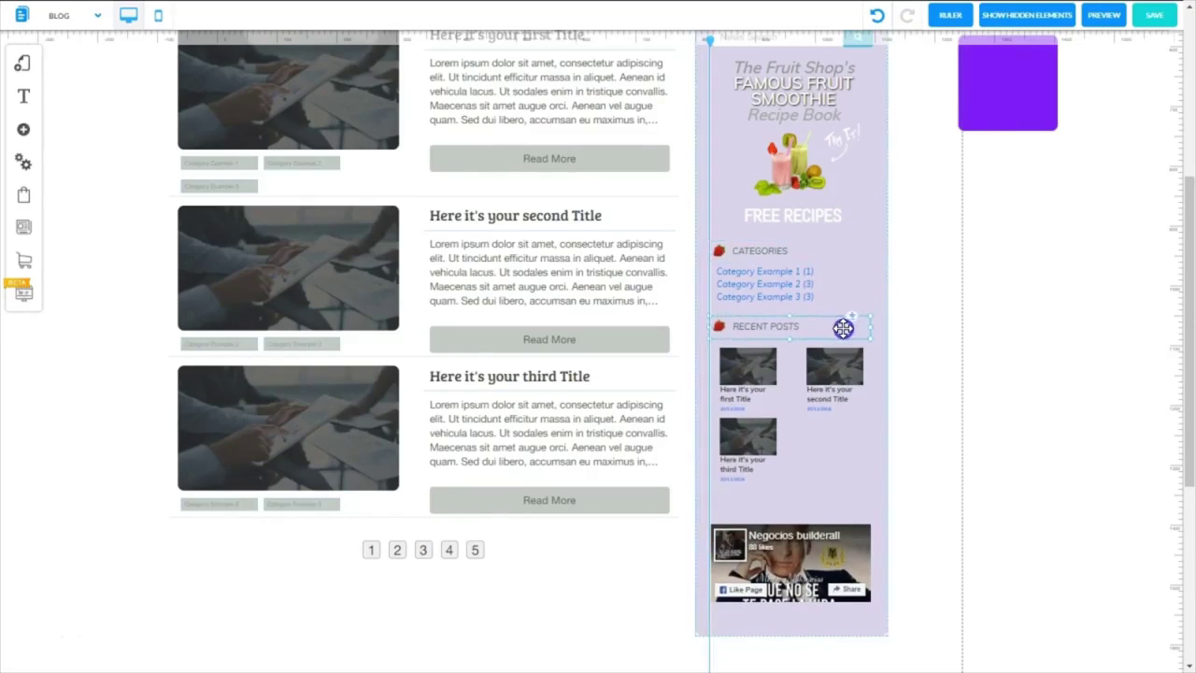
left_click(773, 378)
left_click_drag(739, 404, 745, 357)
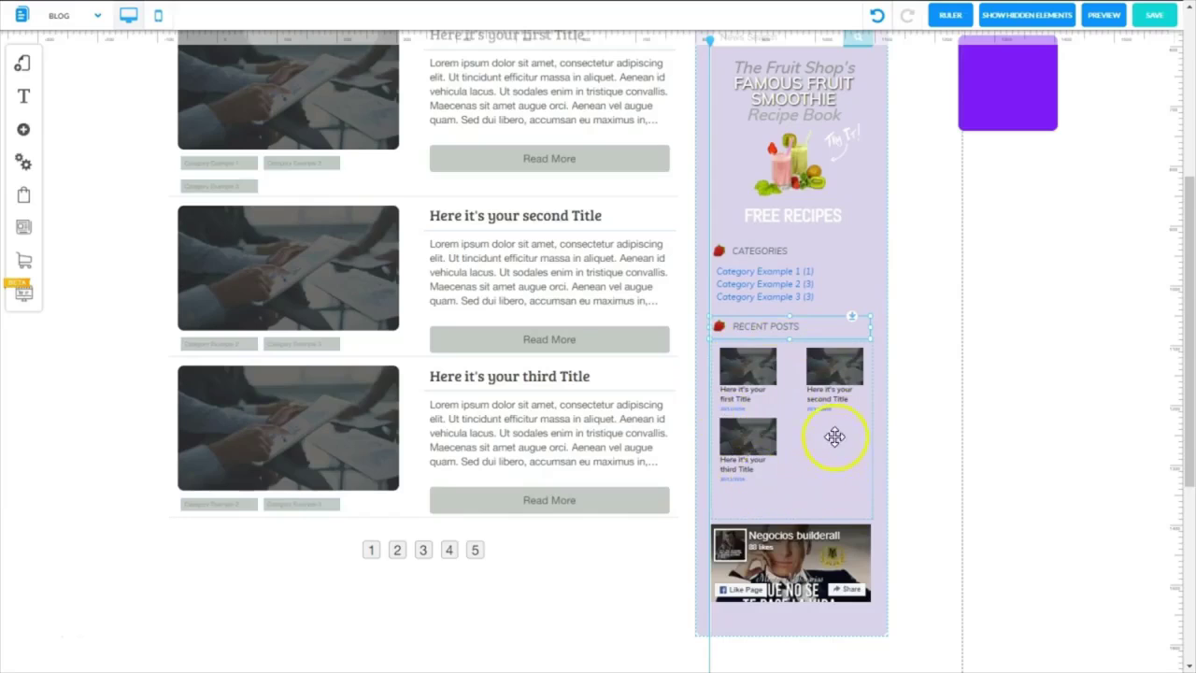
left_click_drag(834, 436, 779, 555)
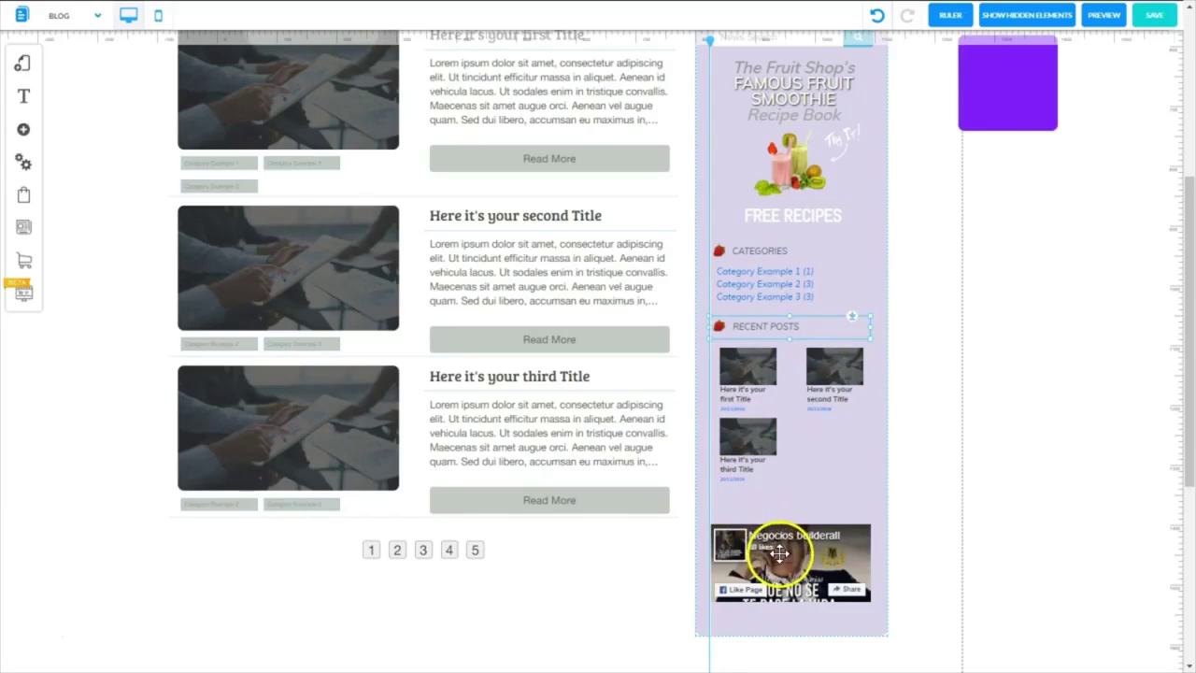
Review the Facebook Page widget's URL, tabs, display options and size settings, and confirm them as they are
left_click(779, 552)
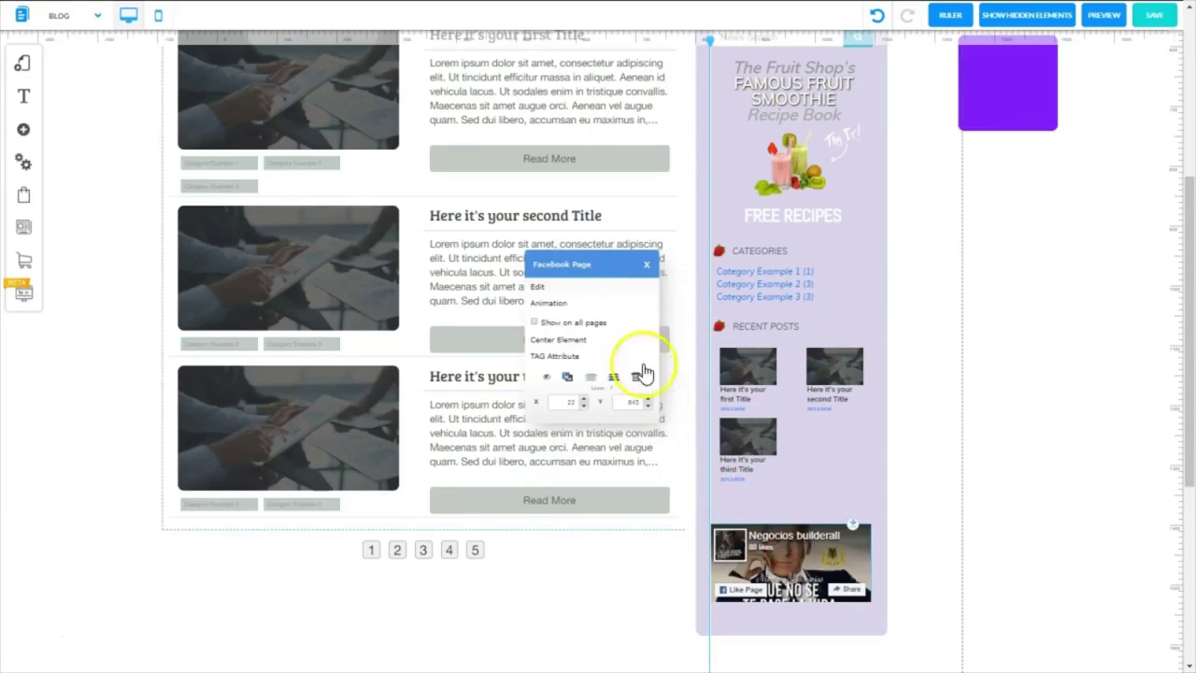
left_click_drag(641, 374, 604, 270)
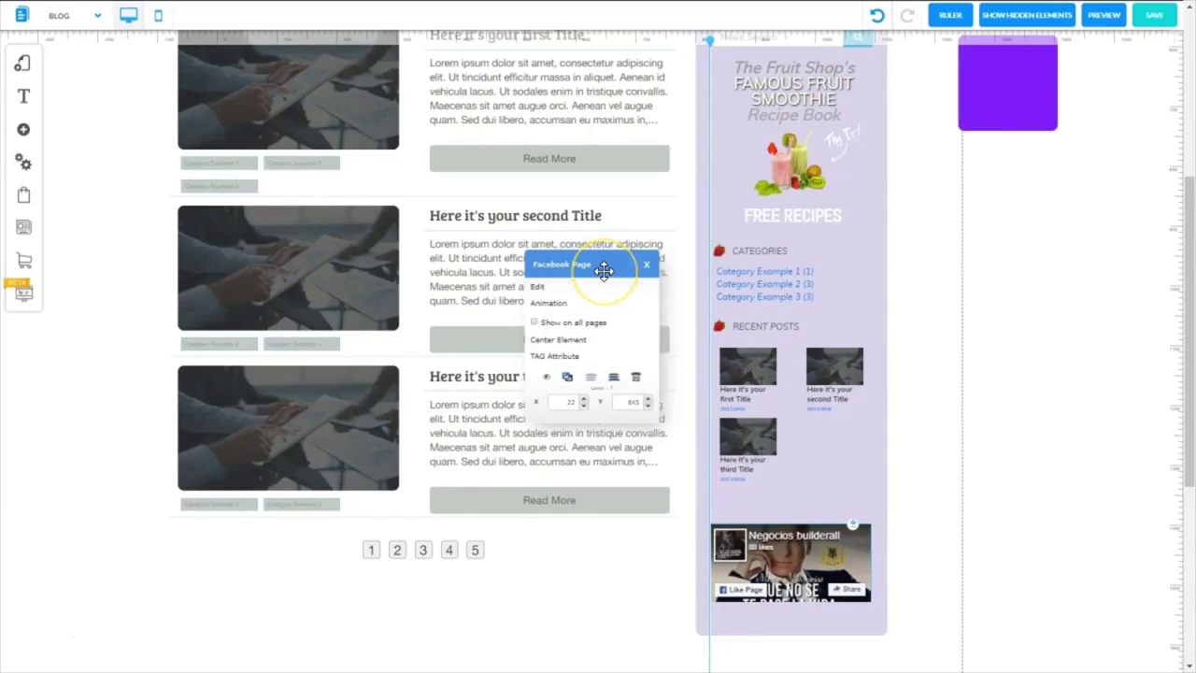
mouse_move(761, 559)
left_mouse_down()
mouse_move(755, 542)
mouse_move(783, 548)
left_mouse_up()
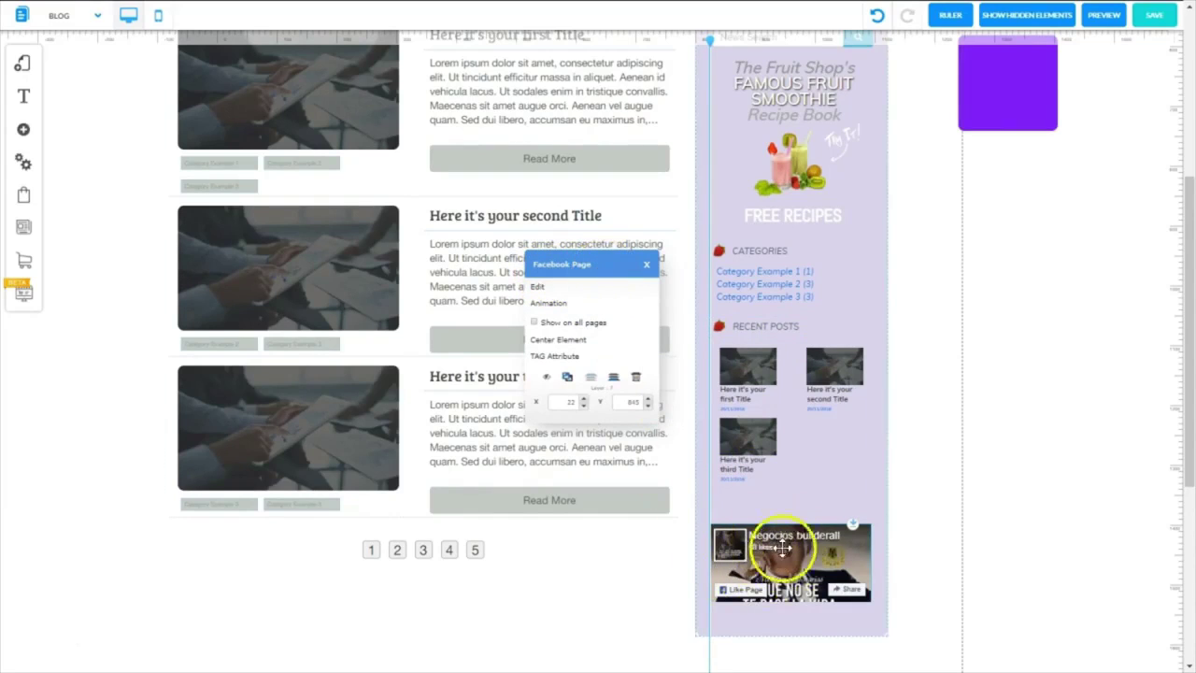
left_click(539, 292)
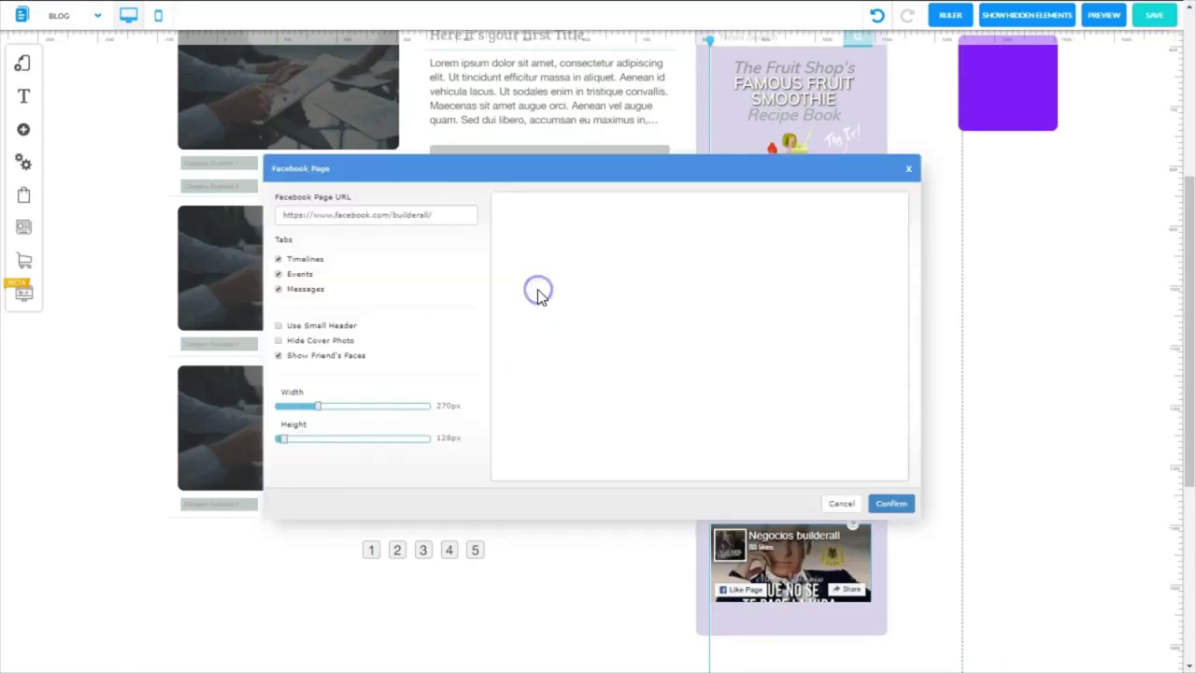
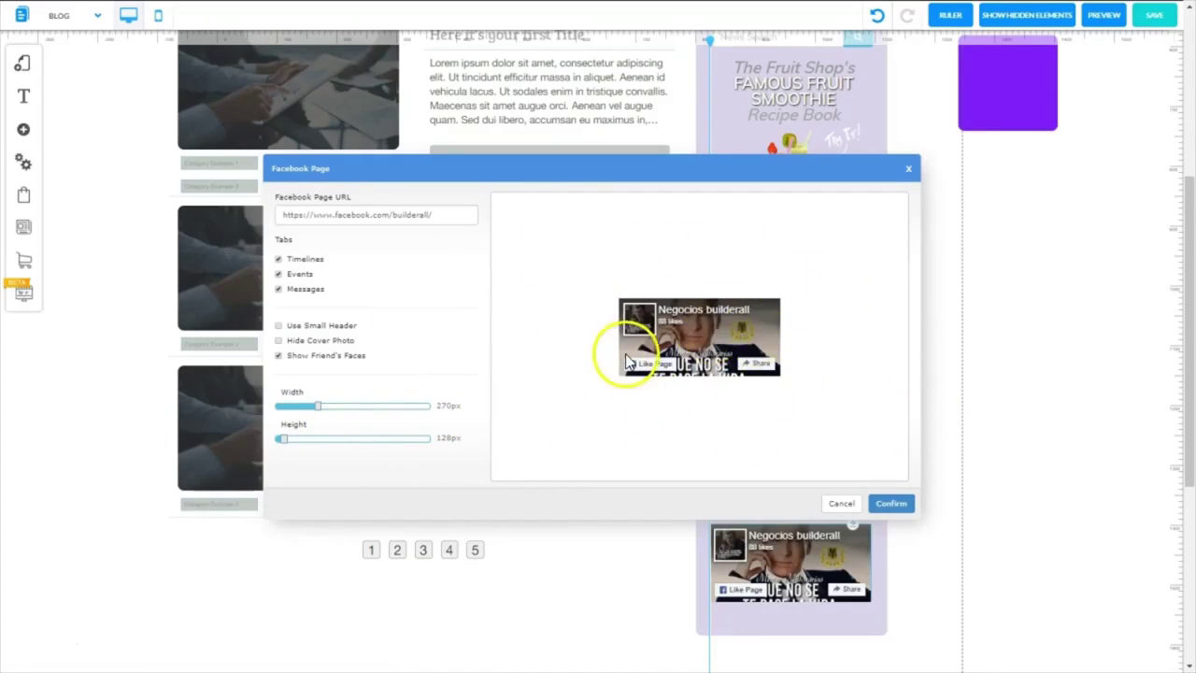
left_click(891, 504)
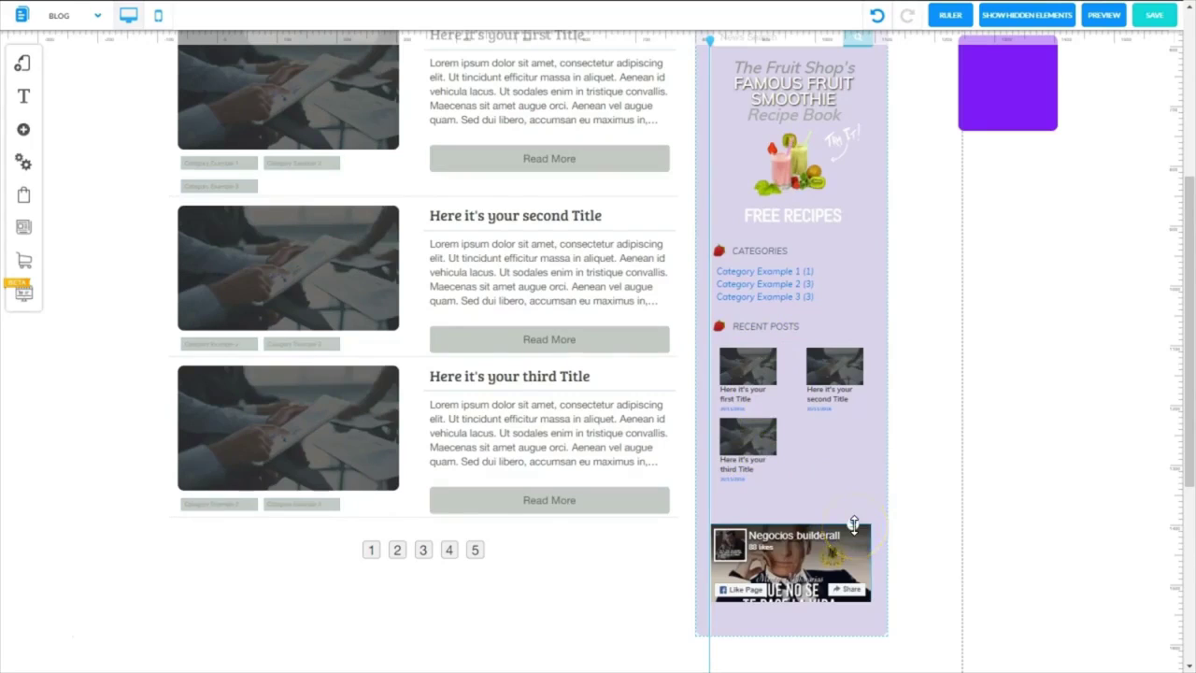
Move the Facebook Page widget up closer to the recent posts grid
left_click(790, 526)
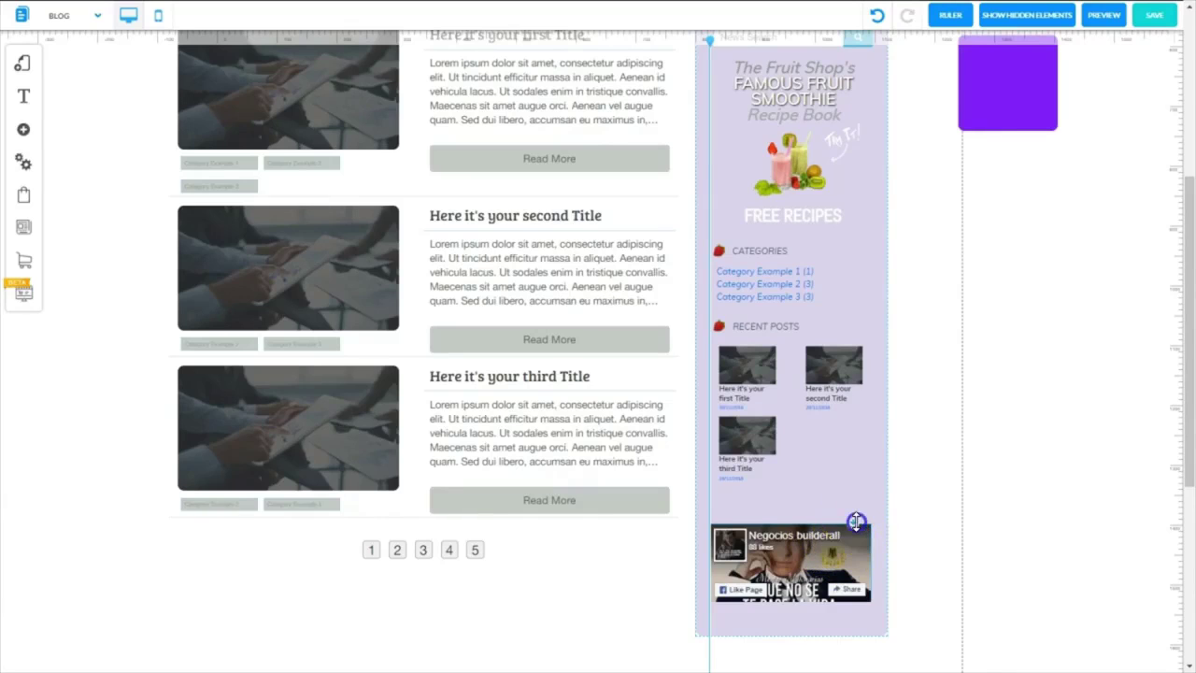
left_click_drag(855, 521, 855, 492)
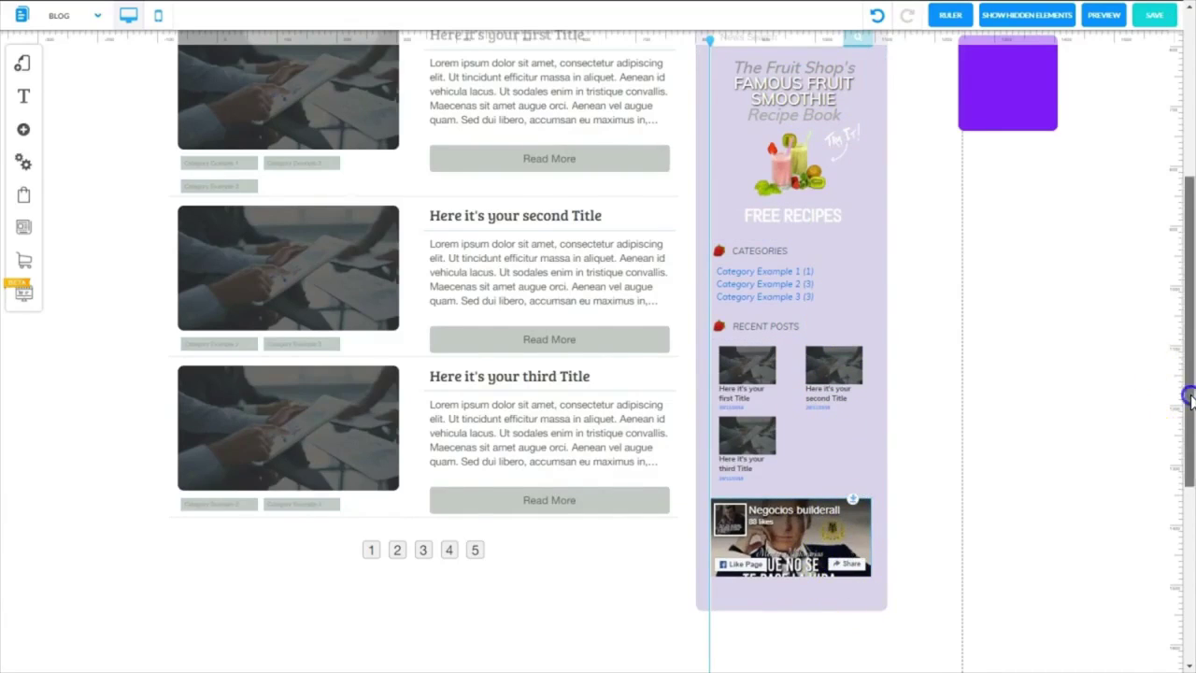
Remove the vertical guide from the sidebar and hide the ruler
scroll(1185, 395, "up", 2)
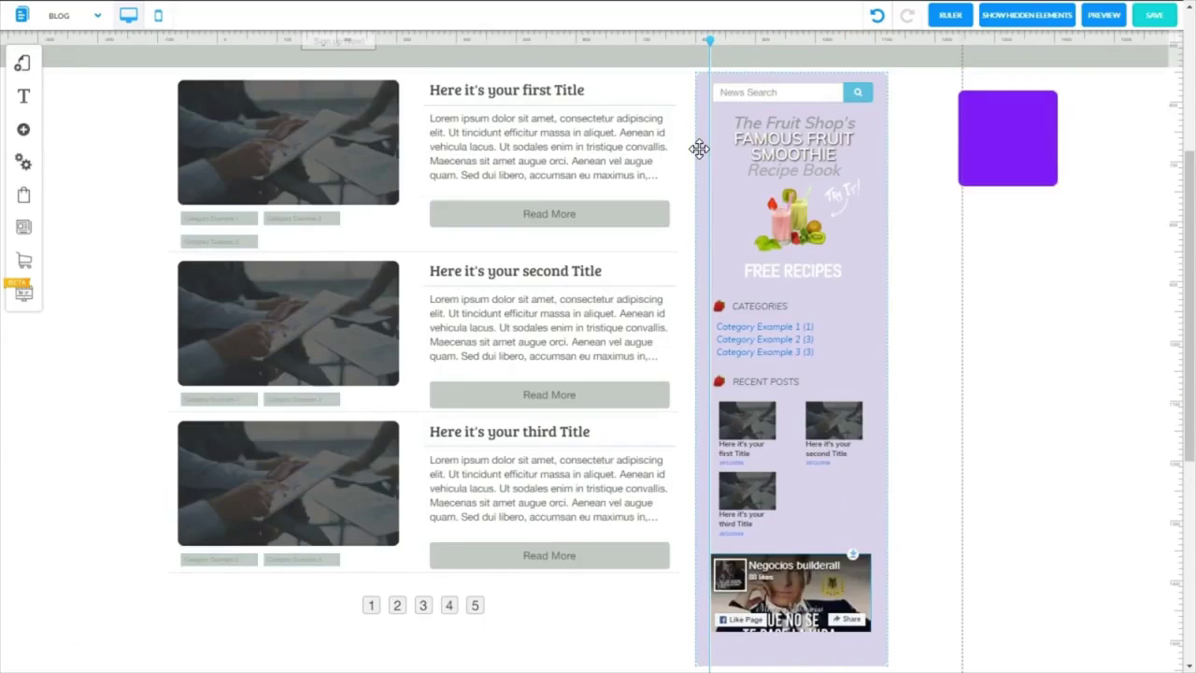
left_click(712, 39)
left_click(710, 39)
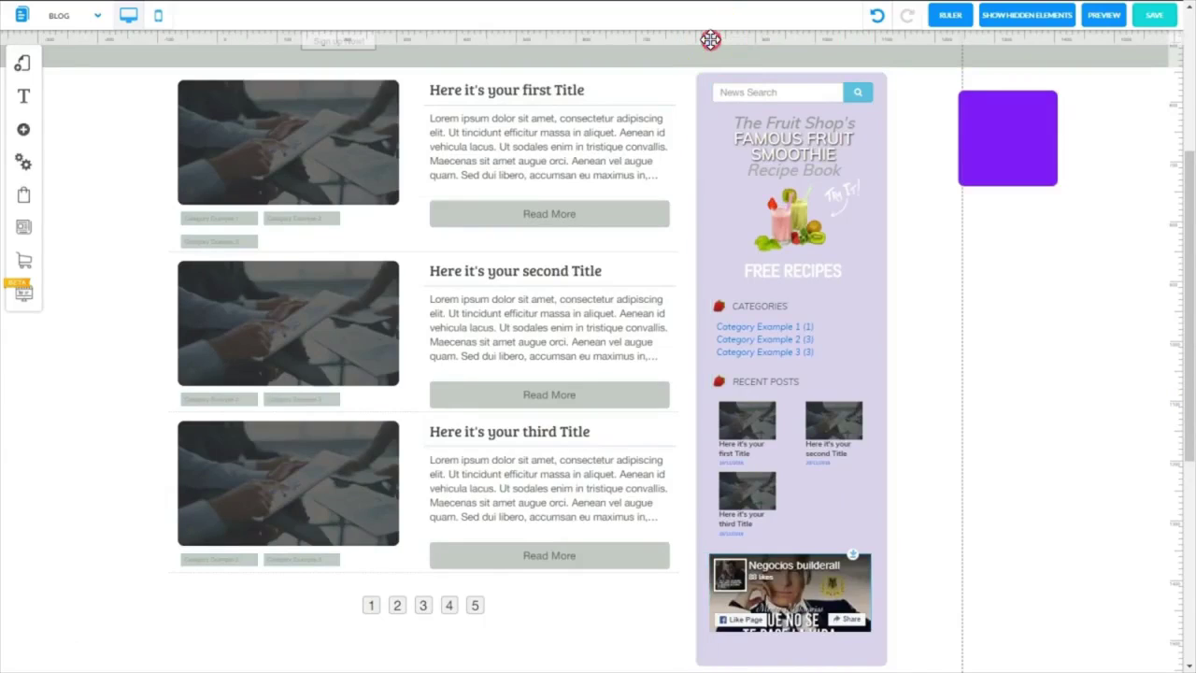
left_click(955, 19)
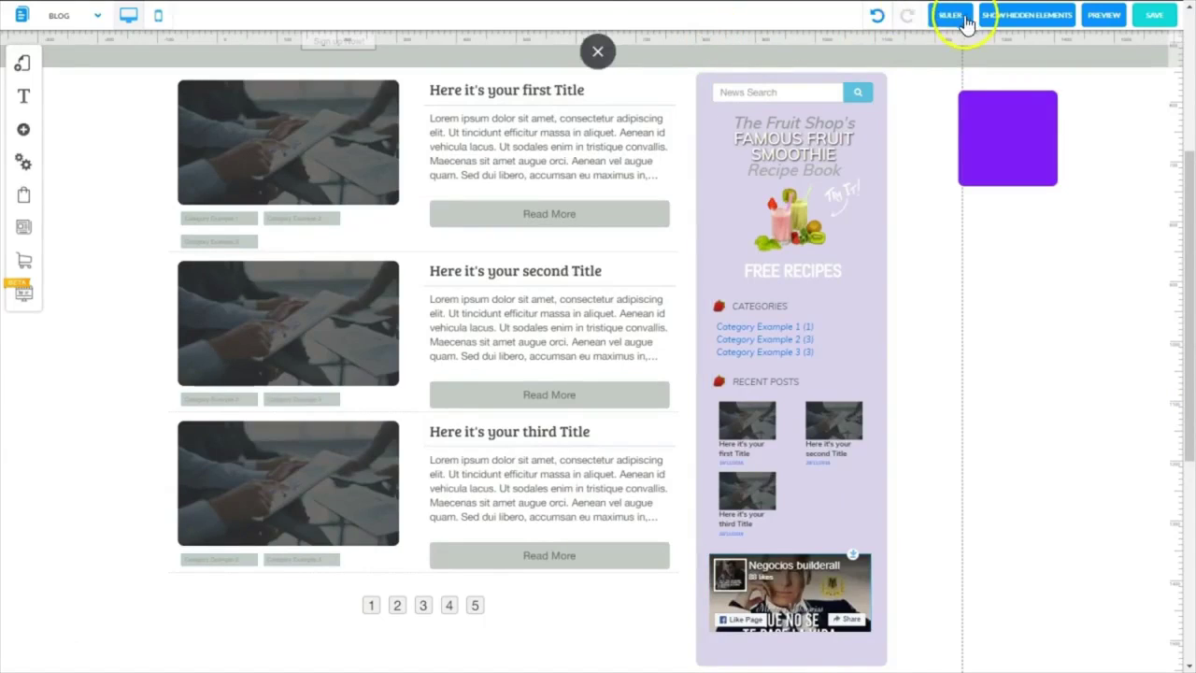
Change the sidebar box's background color from the lavender fill to white
left_click(698, 83)
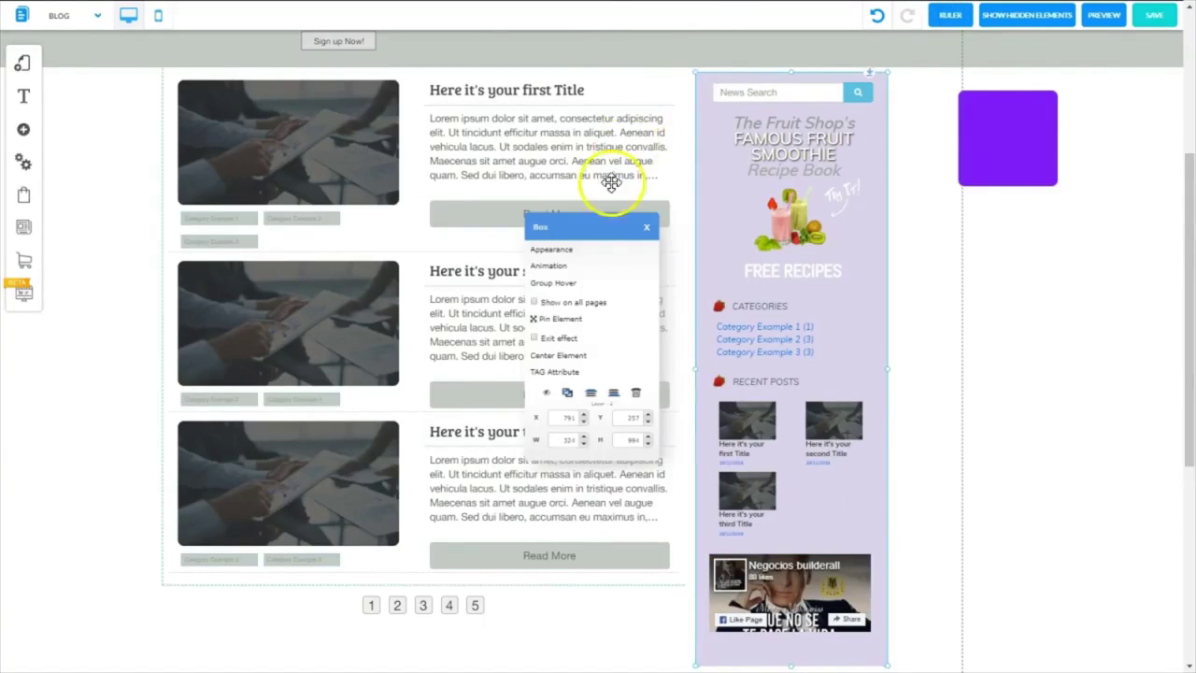
left_click(559, 250)
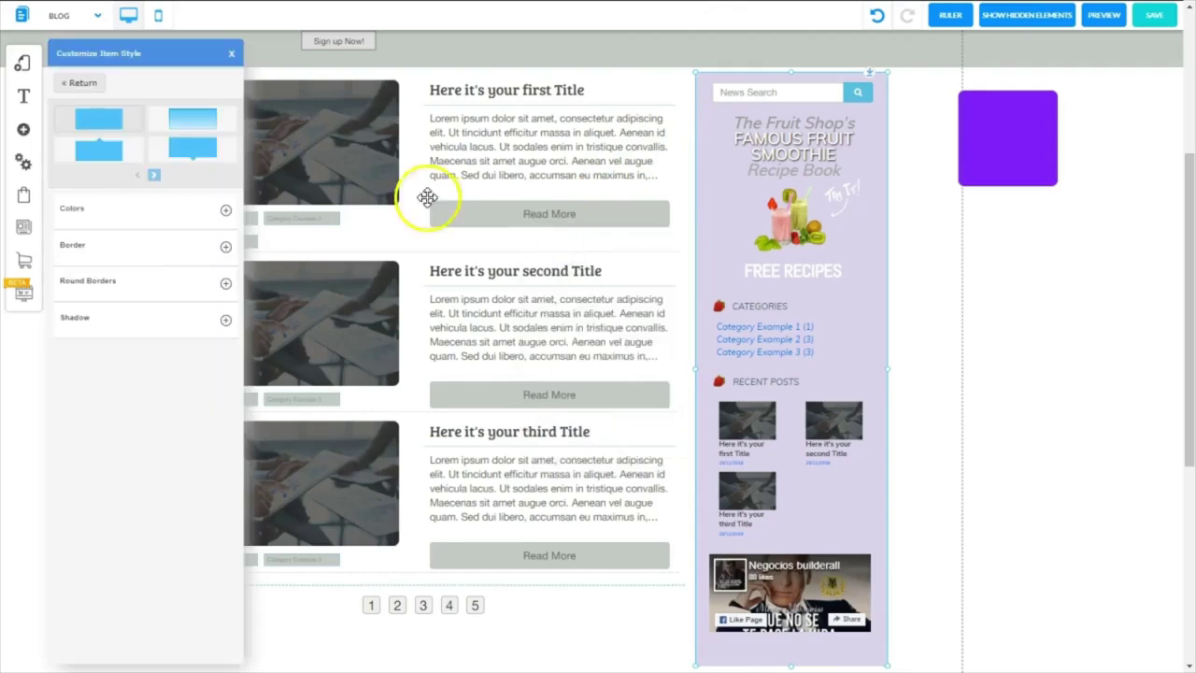
left_click(226, 213)
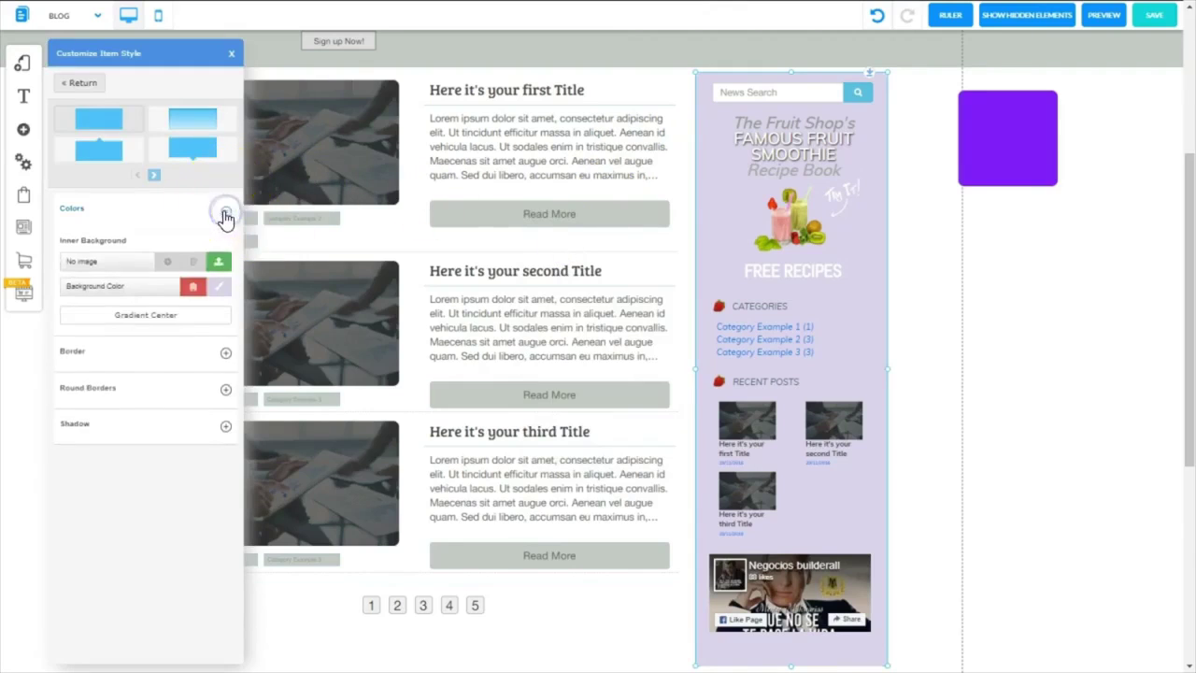
left_click(227, 298)
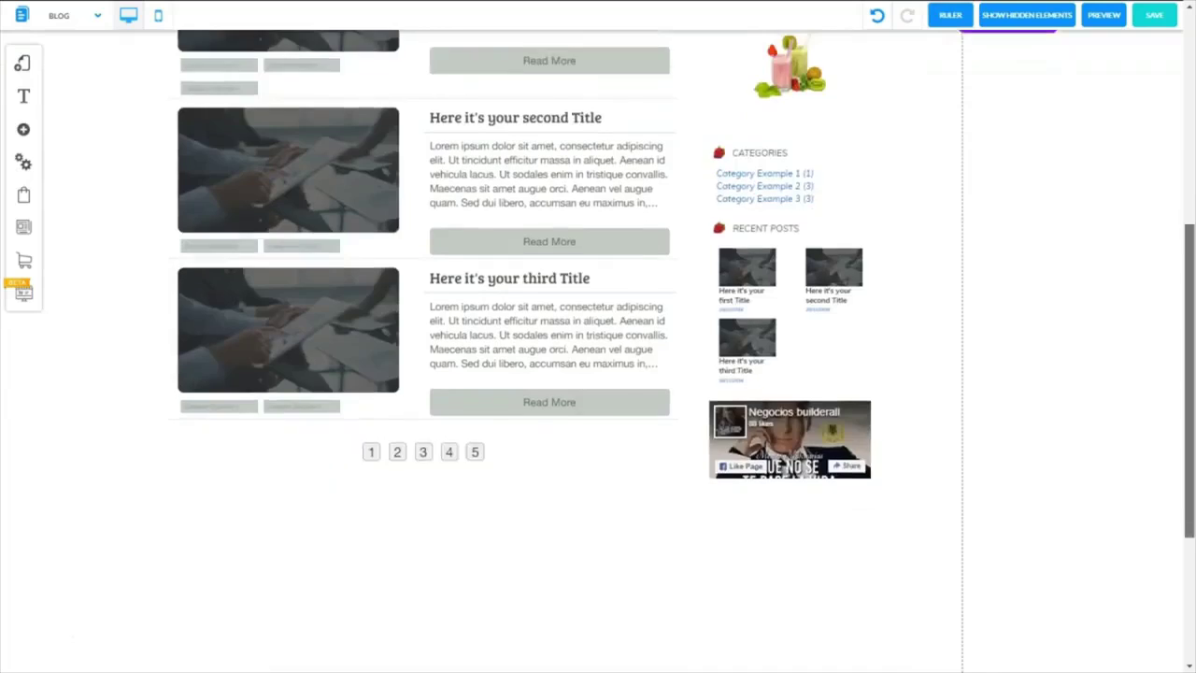
Hide the purple box beside the sidebar
scroll(785, 374, "up", 1)
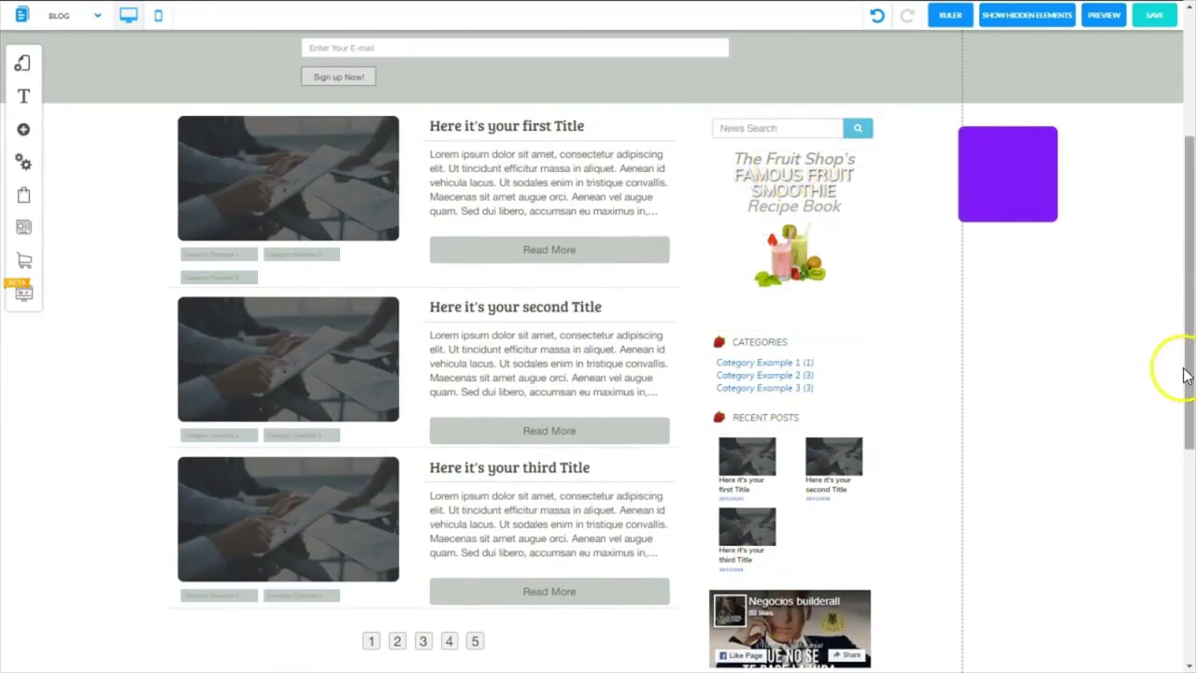
left_click_drag(1191, 383, 1192, 290)
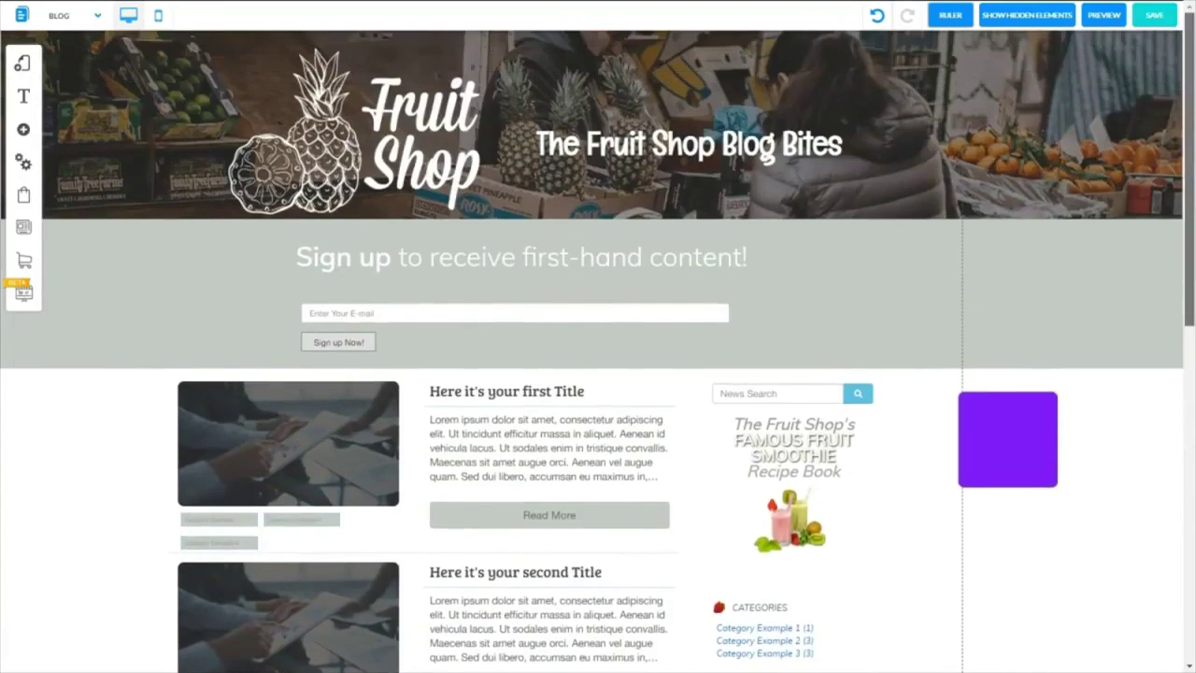
scroll(1027, 233, "down", 2)
left_click(1026, 229)
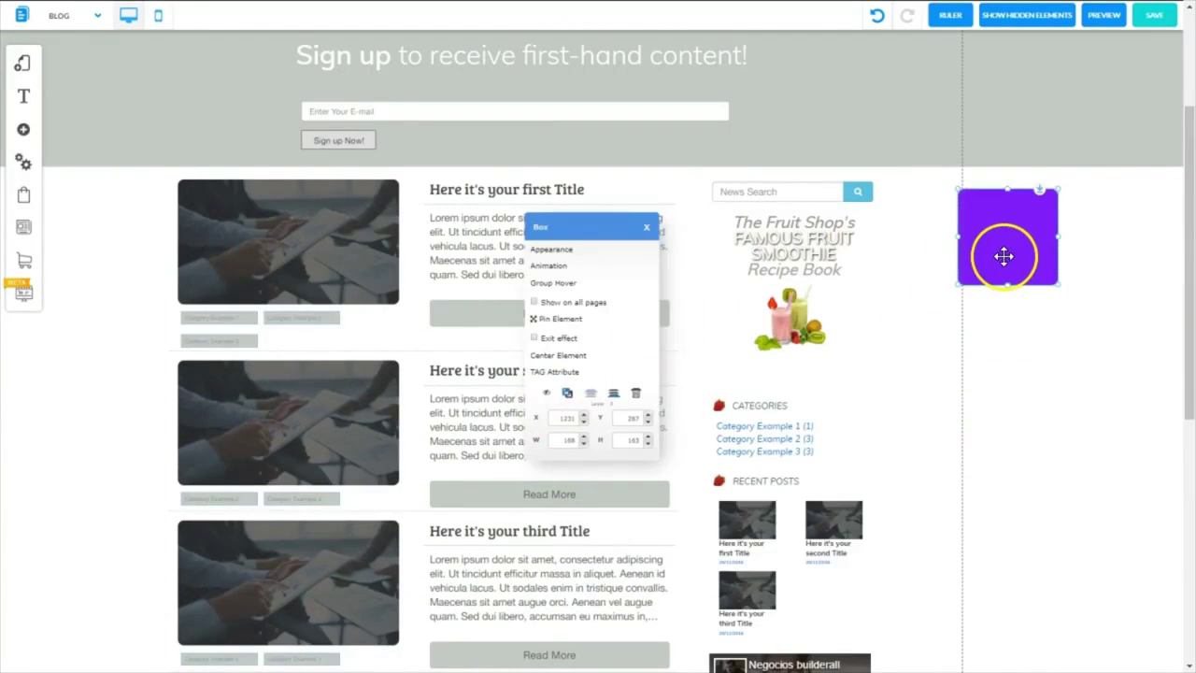
left_click(550, 397)
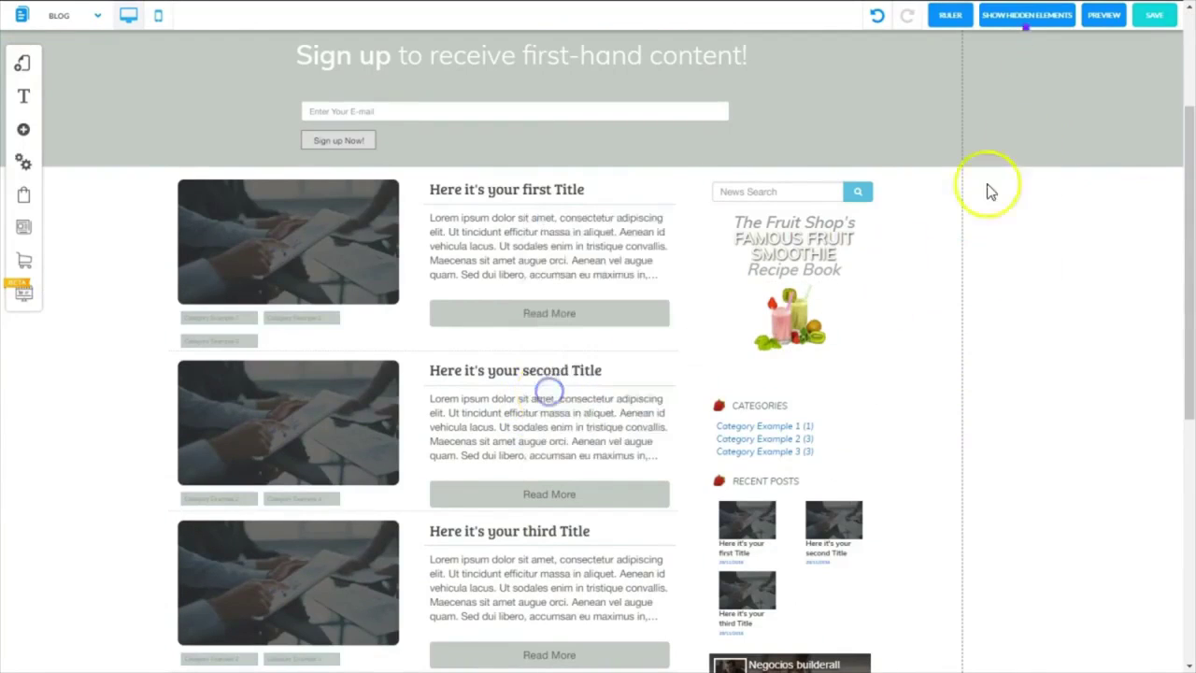
left_click(1013, 32)
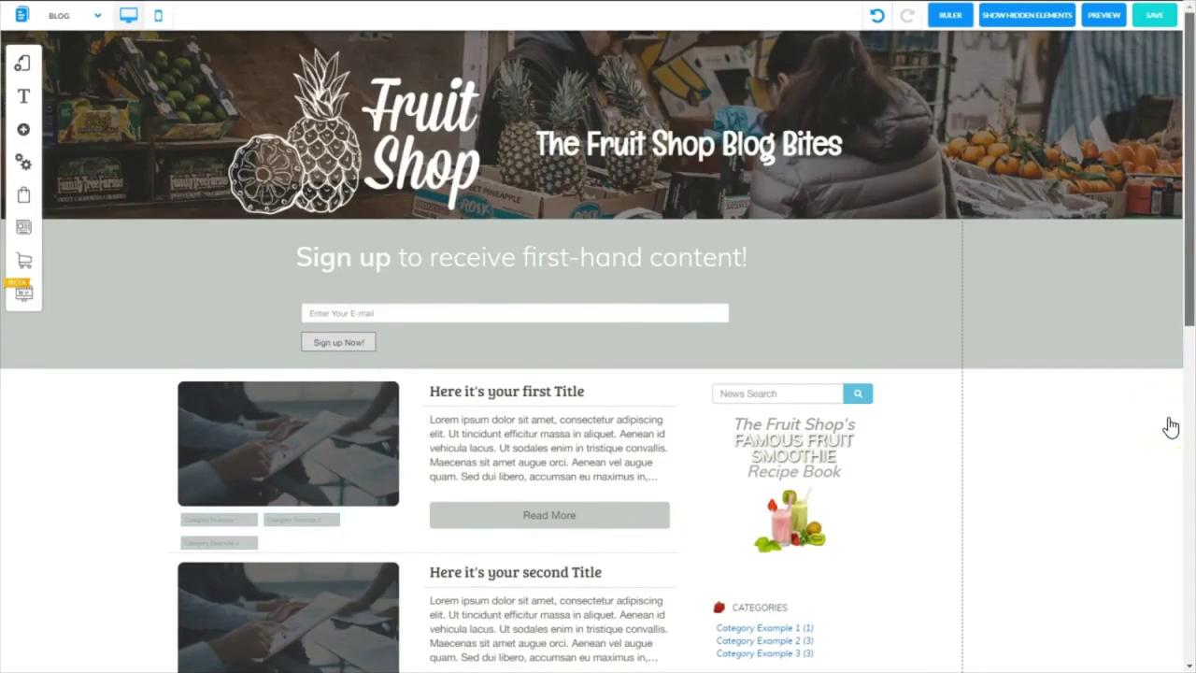
Move the footer up to close the empty space below the pagination and the Facebook Page widget
scroll(1171, 427, "down", 10)
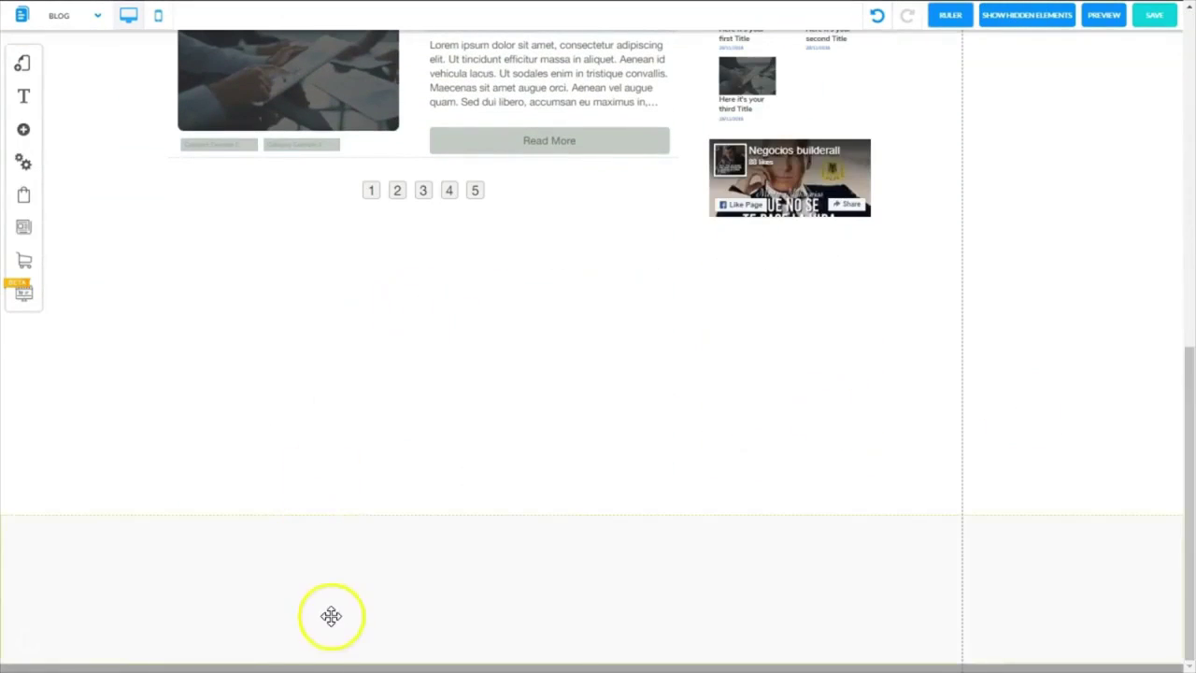
left_click(337, 585)
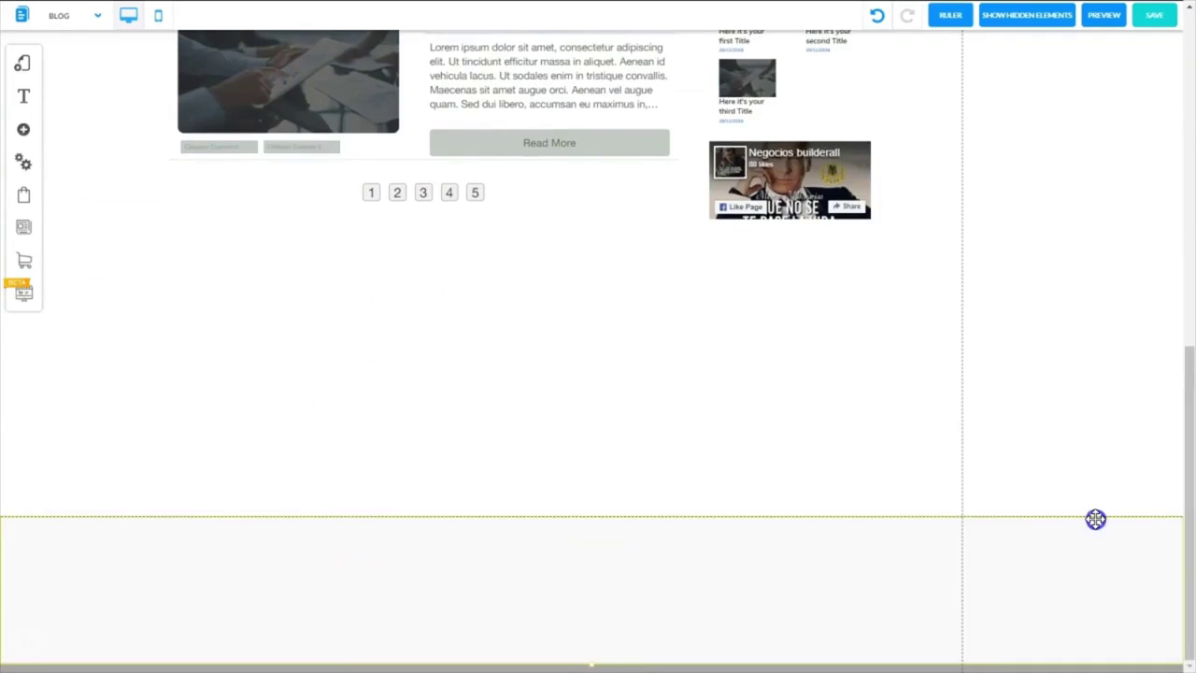
scroll(1092, 505, "up", 3)
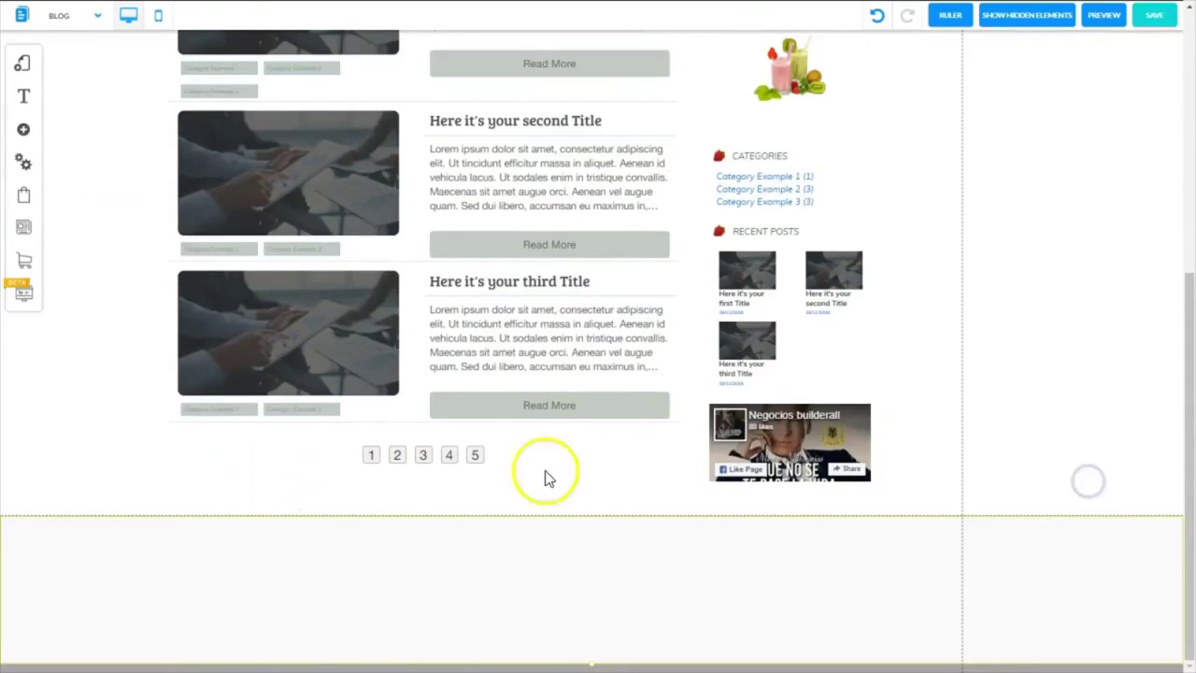
Add a vertical guide at the content area's left margin and reposition the news list and sidebar within that area, just below the sign-up banner
scroll(280, 374, "up", 5)
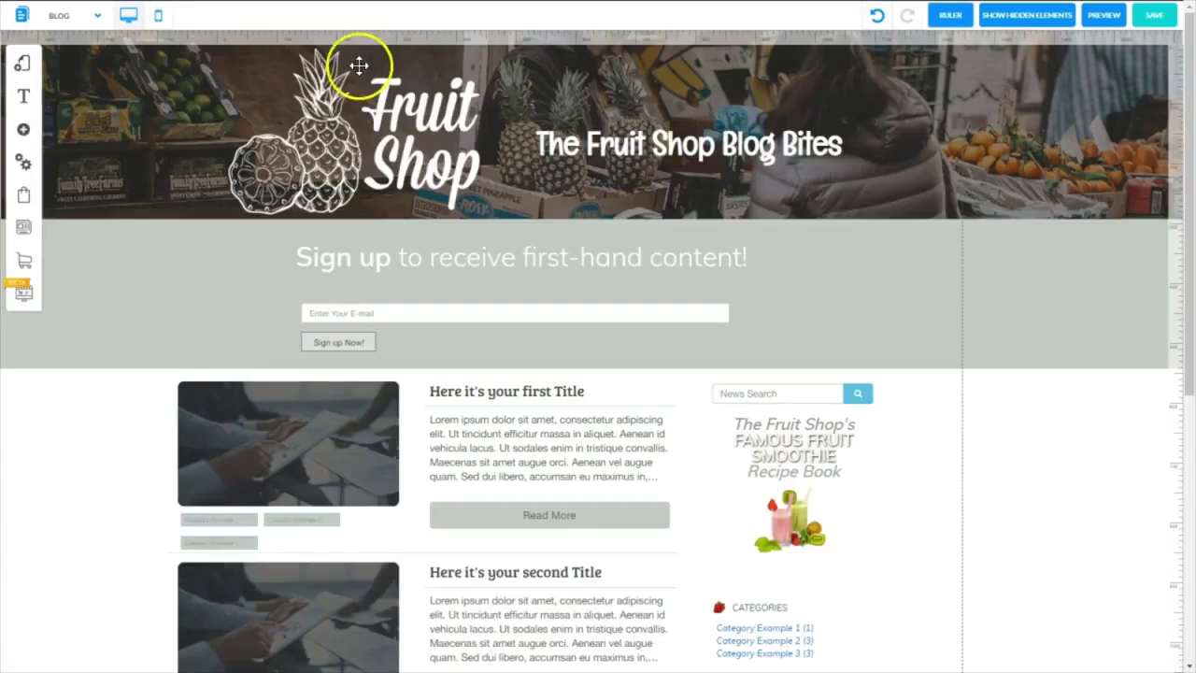
left_click(217, 38)
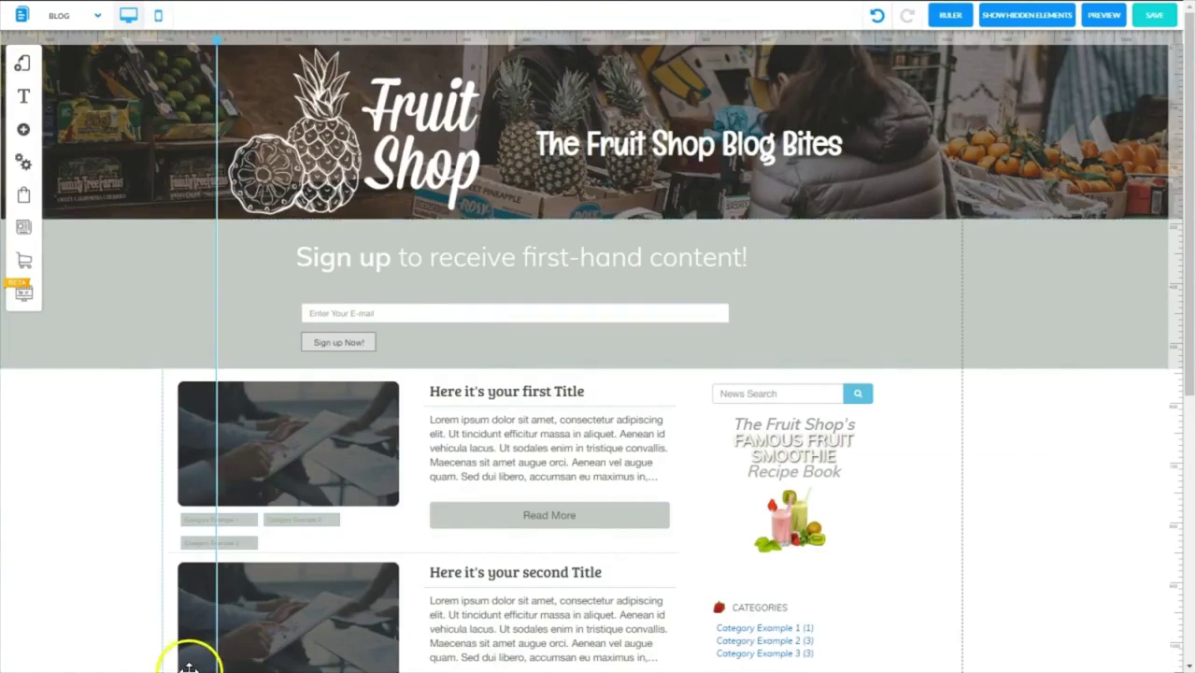
scroll(598, 374, "down", 3)
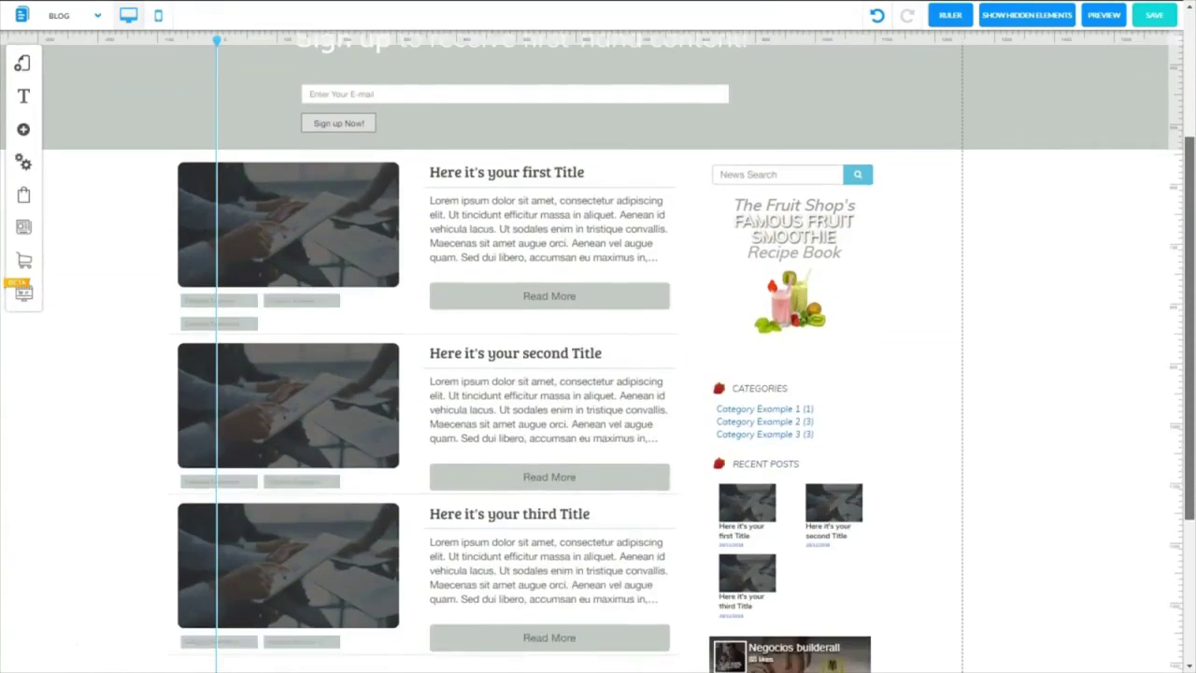
scroll(243, 355, "down", 1)
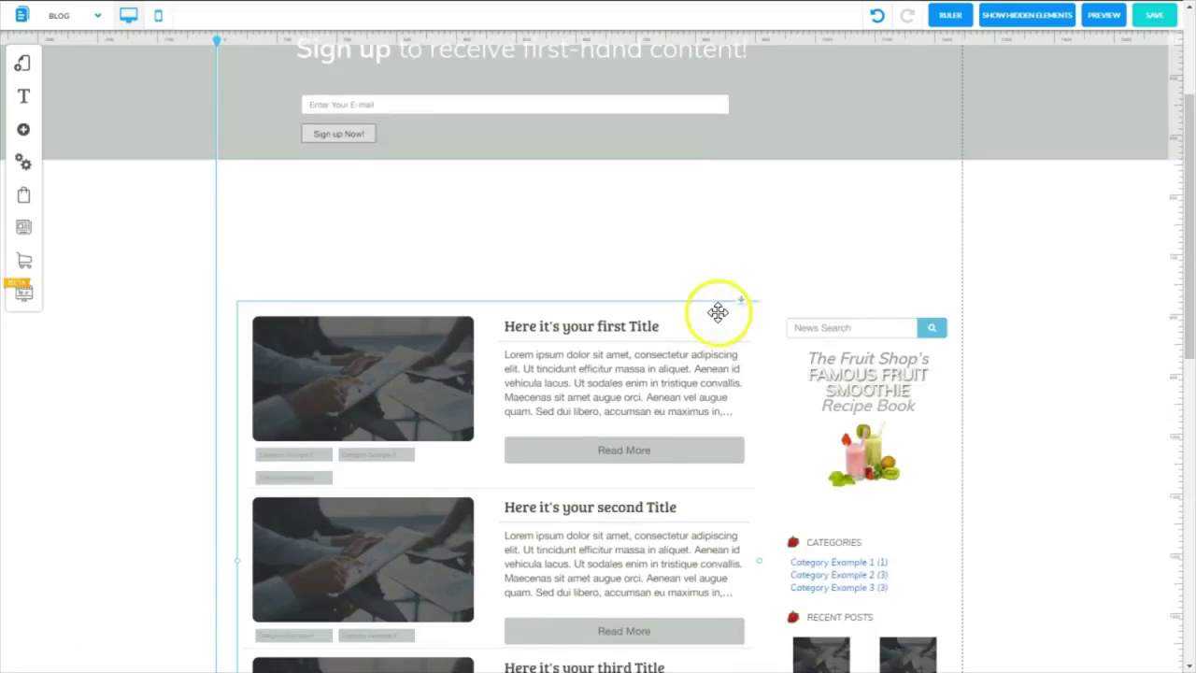
left_click_drag(719, 313, 697, 172)
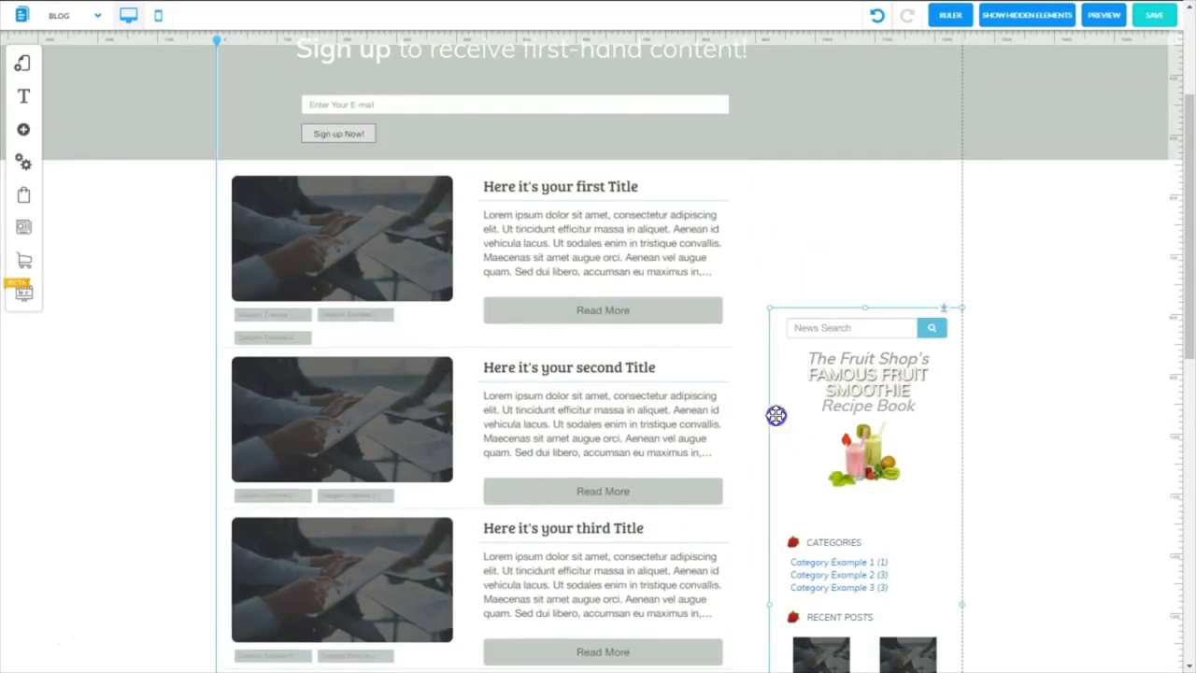
left_click_drag(776, 415, 763, 270)
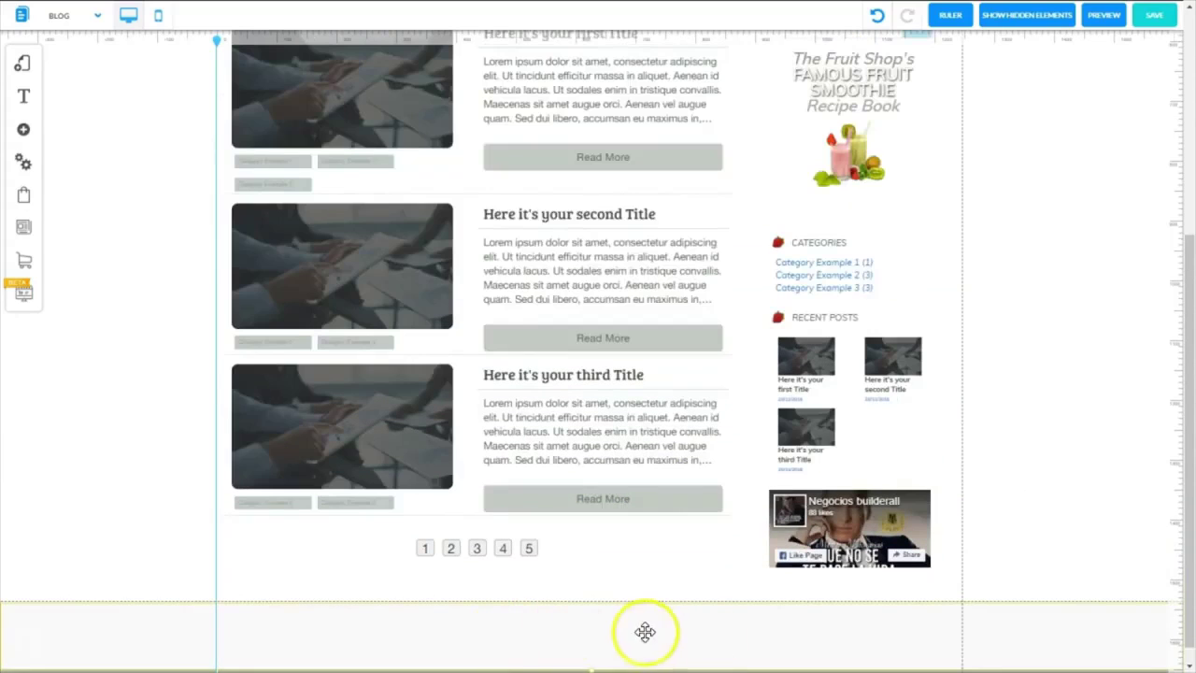
Open the footer's background color choices and reduce the footer's height to a slim strip
left_click(506, 632)
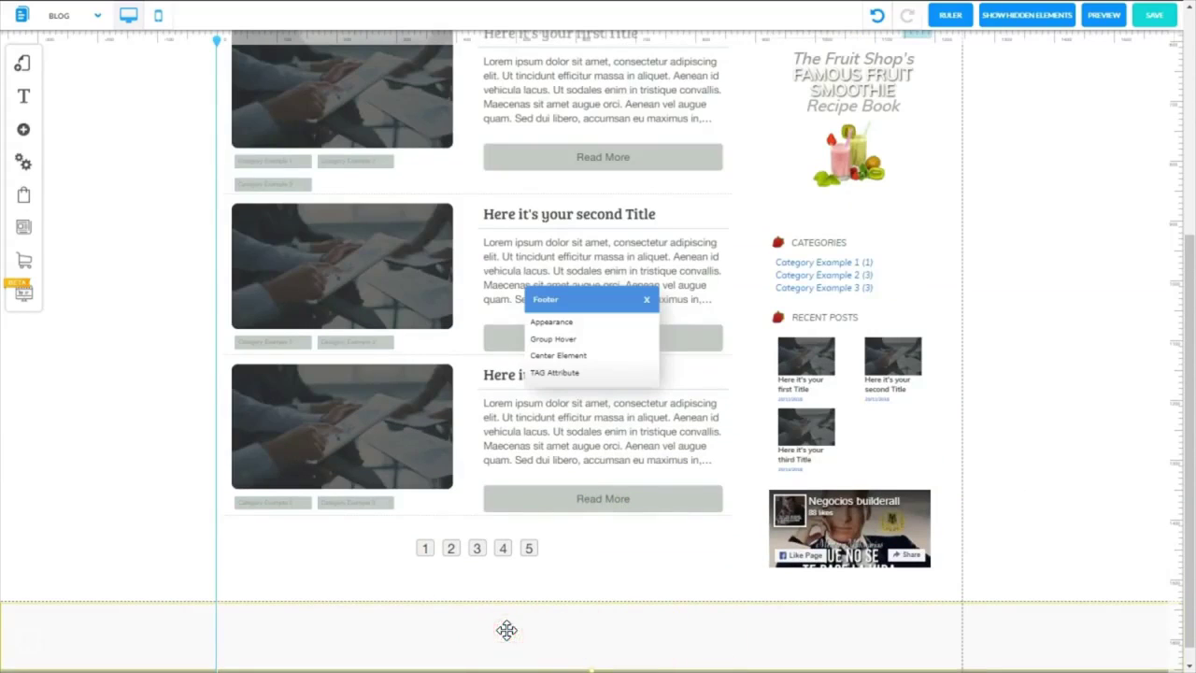
left_click(553, 321)
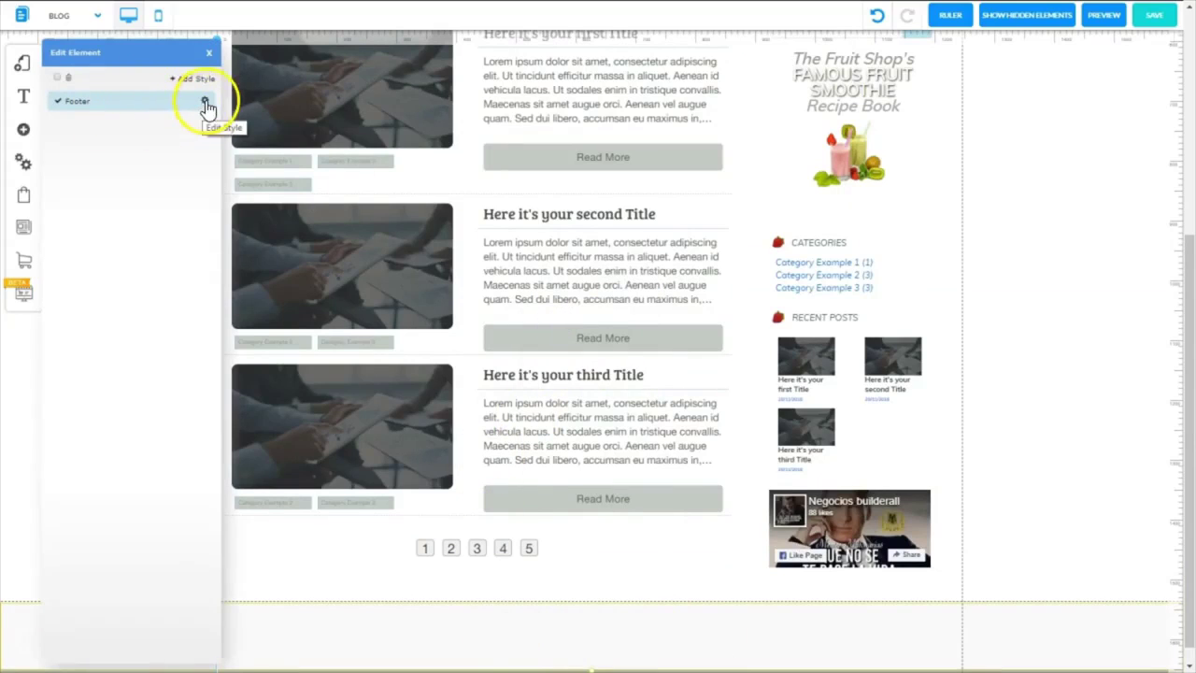
left_click(206, 101)
left_click(225, 292)
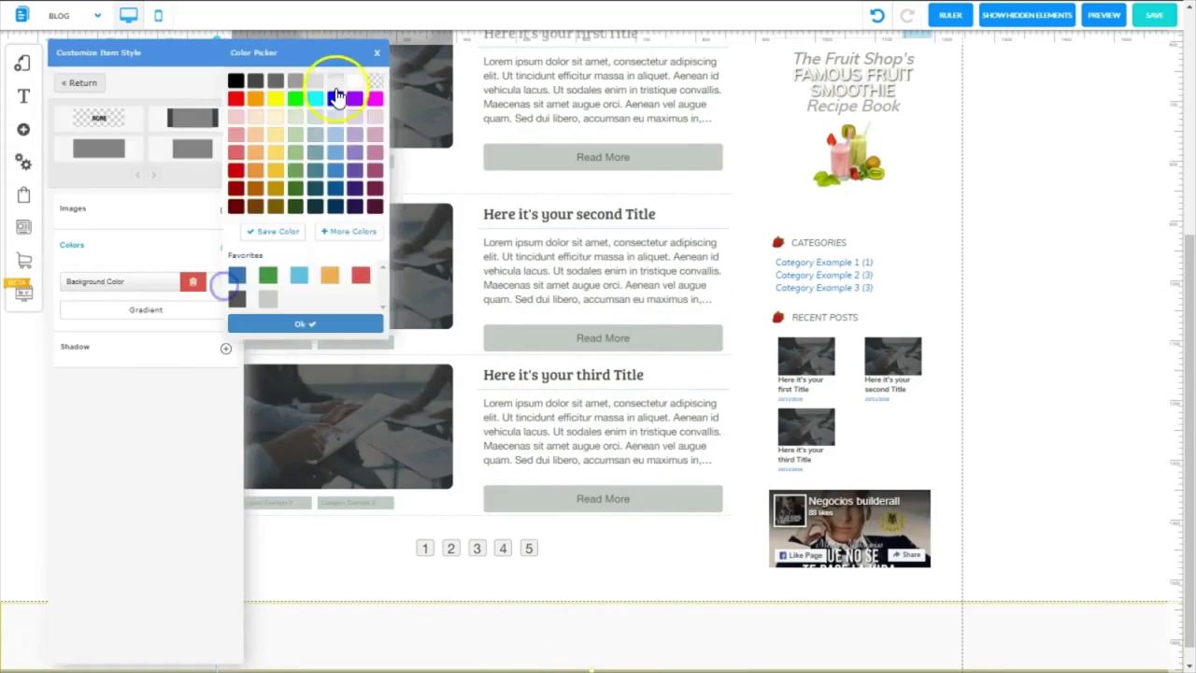
mouse_move(592, 670)
left_mouse_down()
mouse_move(594, 642)
mouse_move(594, 670)
left_mouse_up()
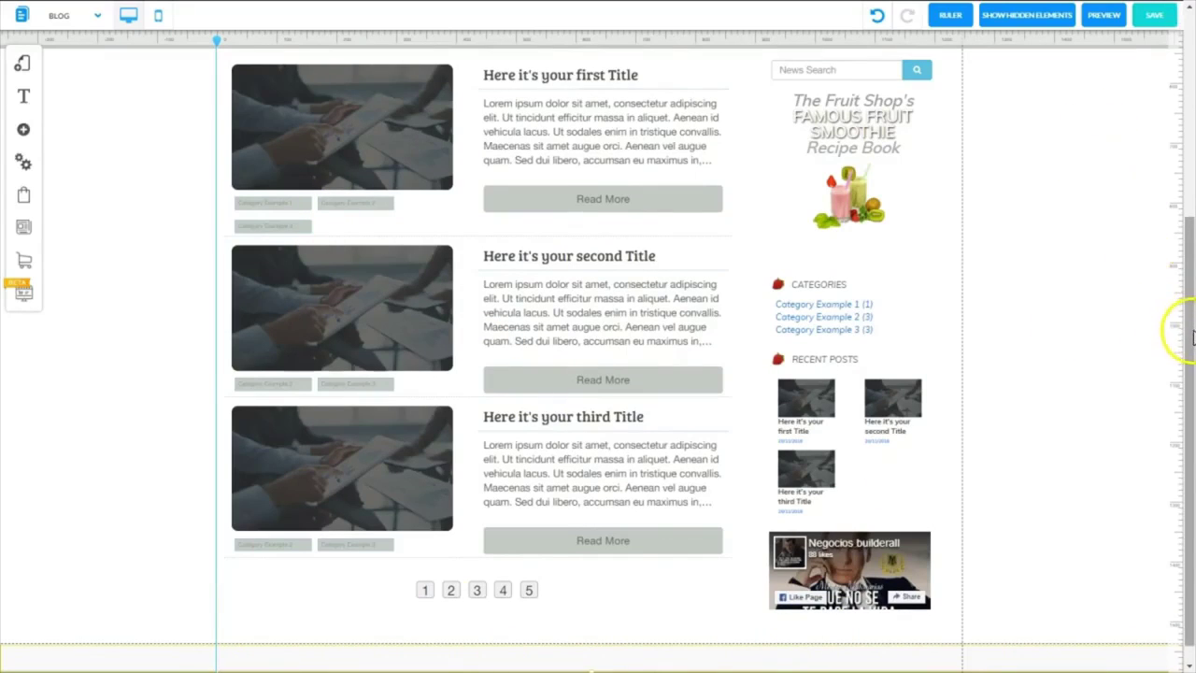
scroll(823, 663, "down", 1)
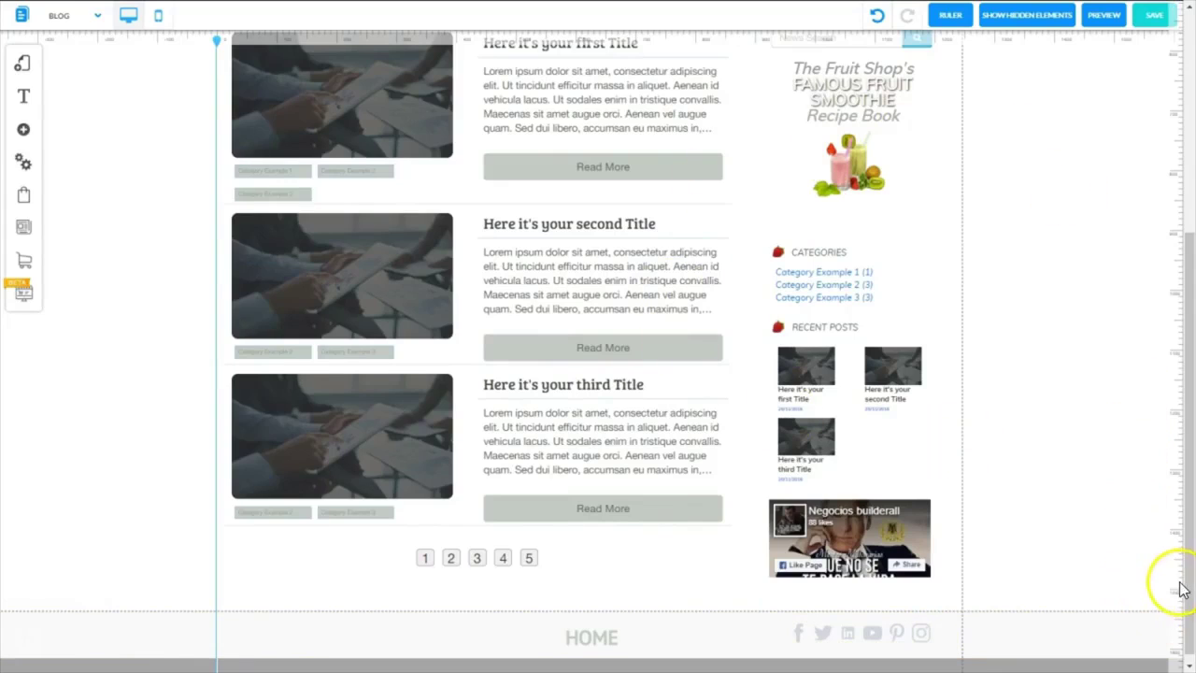
Remove the vertical guide at the content's left margin and hide the ruler
scroll(1190, 599, "up", 4)
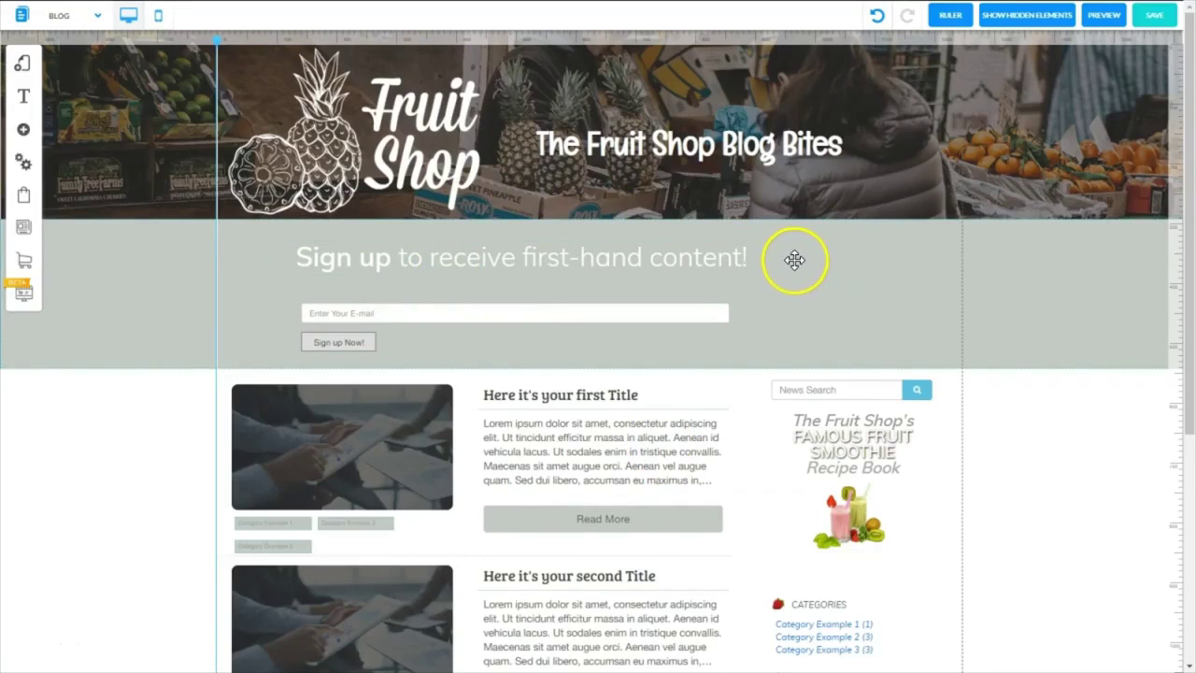
left_click(215, 37)
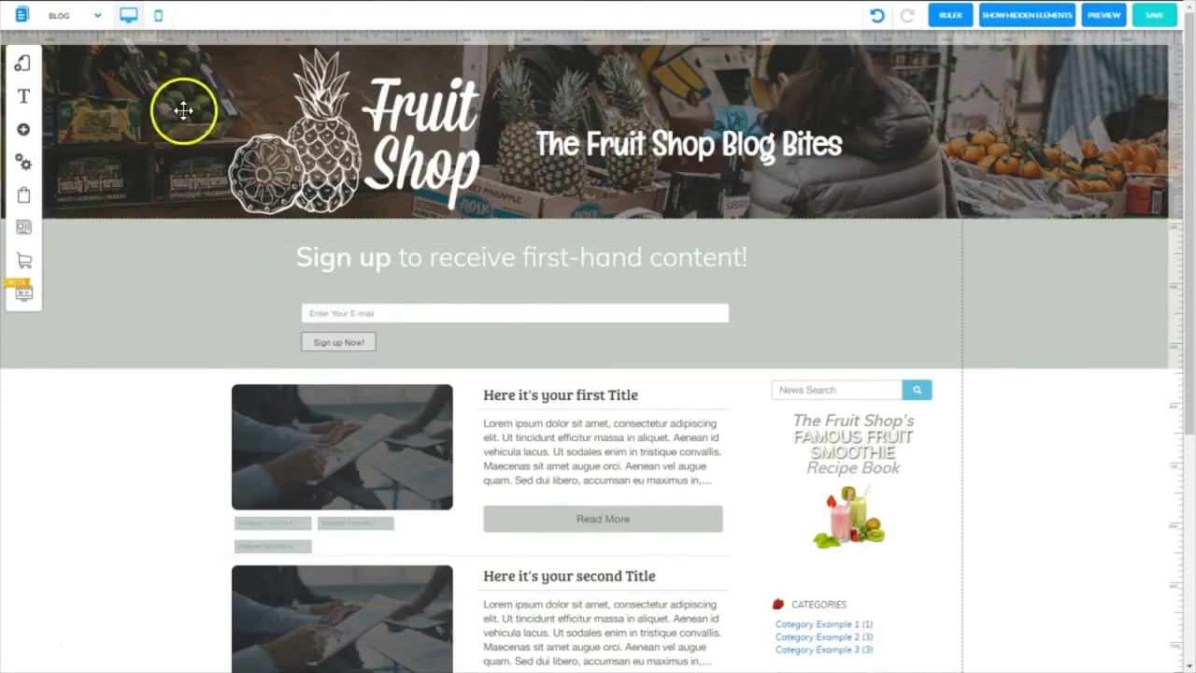
left_click(952, 15)
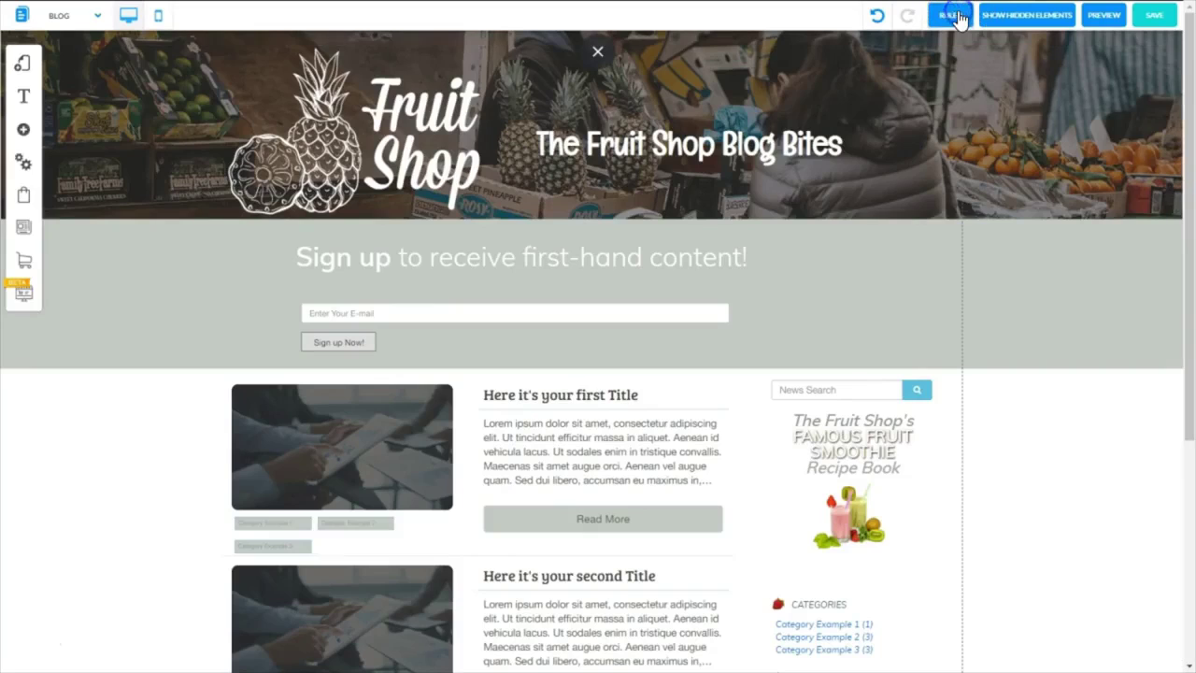
Preview the Blog page and save the changes with the default layout, Blog and News Page included
left_click(1105, 14)
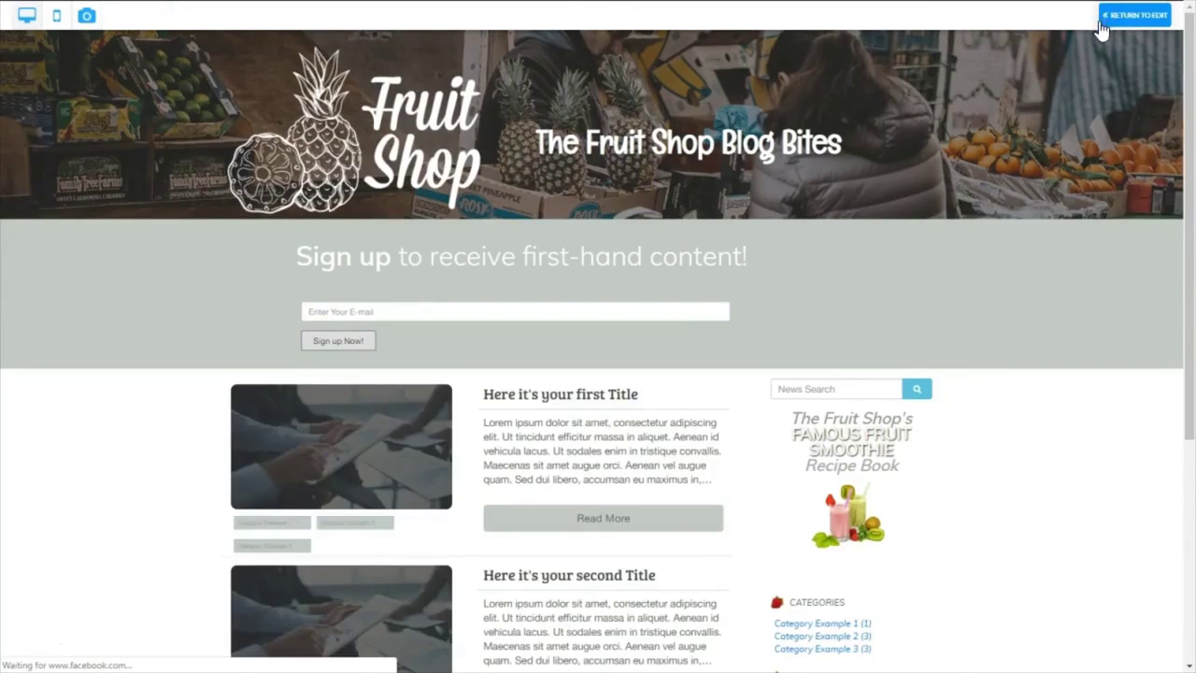
mouse_move(1189, 66)
left_mouse_down()
mouse_move(1189, 281)
mouse_move(1189, 56)
left_mouse_up()
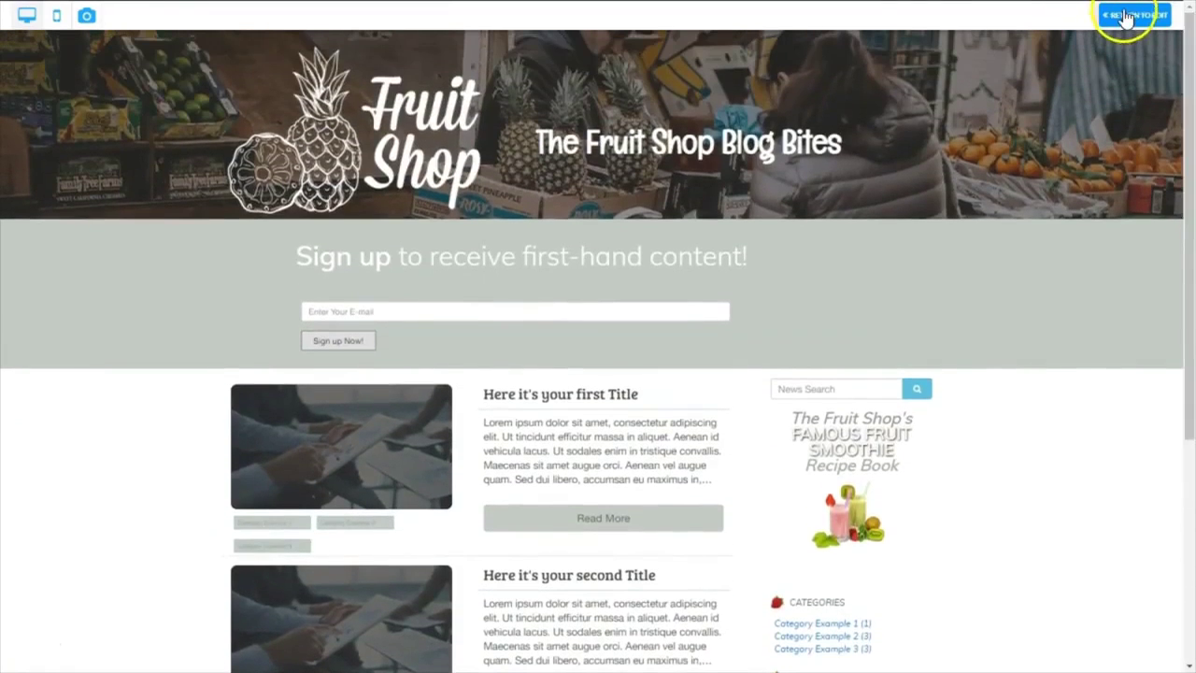
left_click(1132, 16)
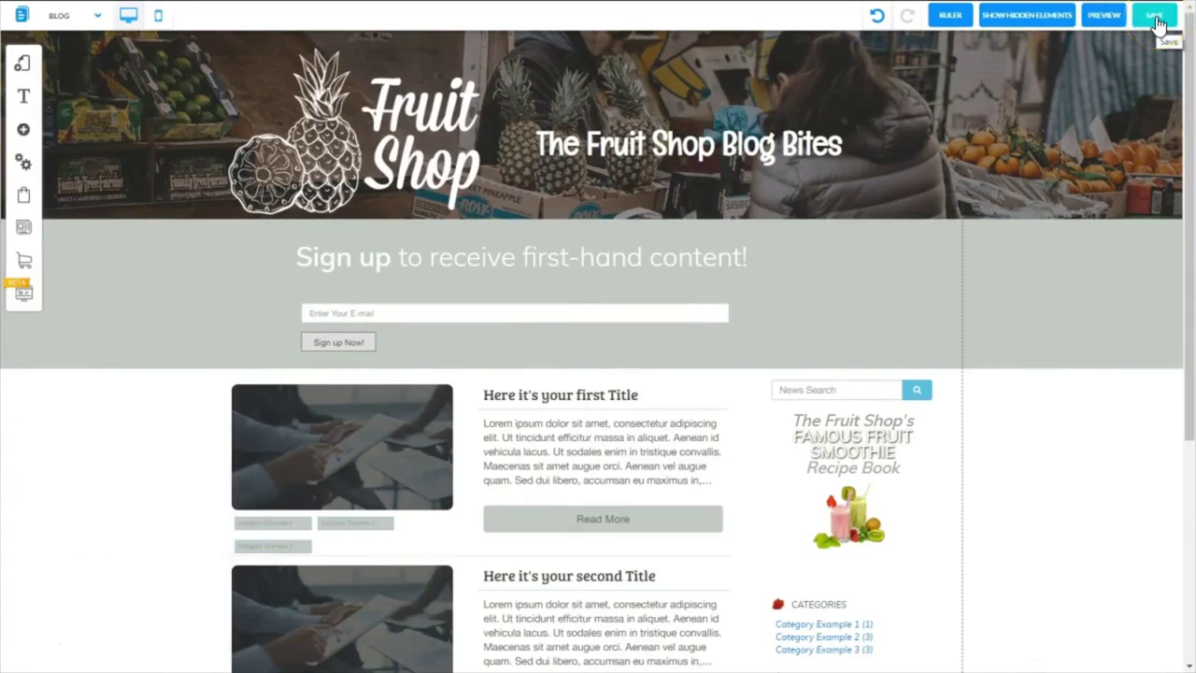
left_click(1156, 16)
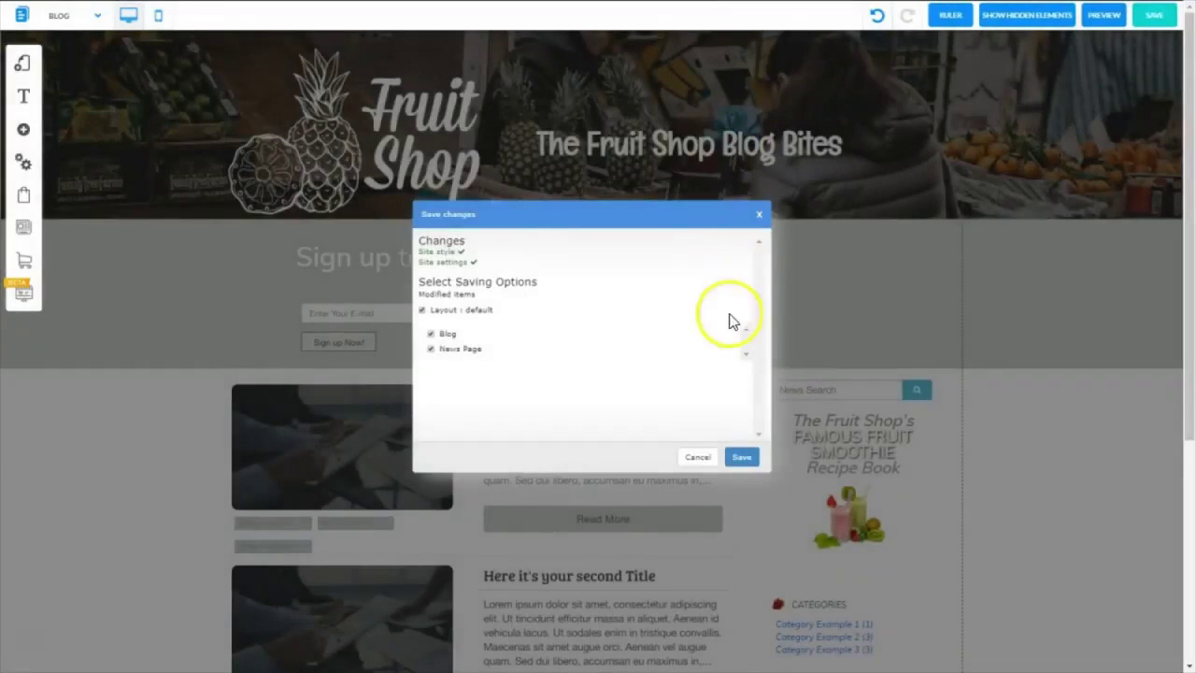
left_click(741, 457)
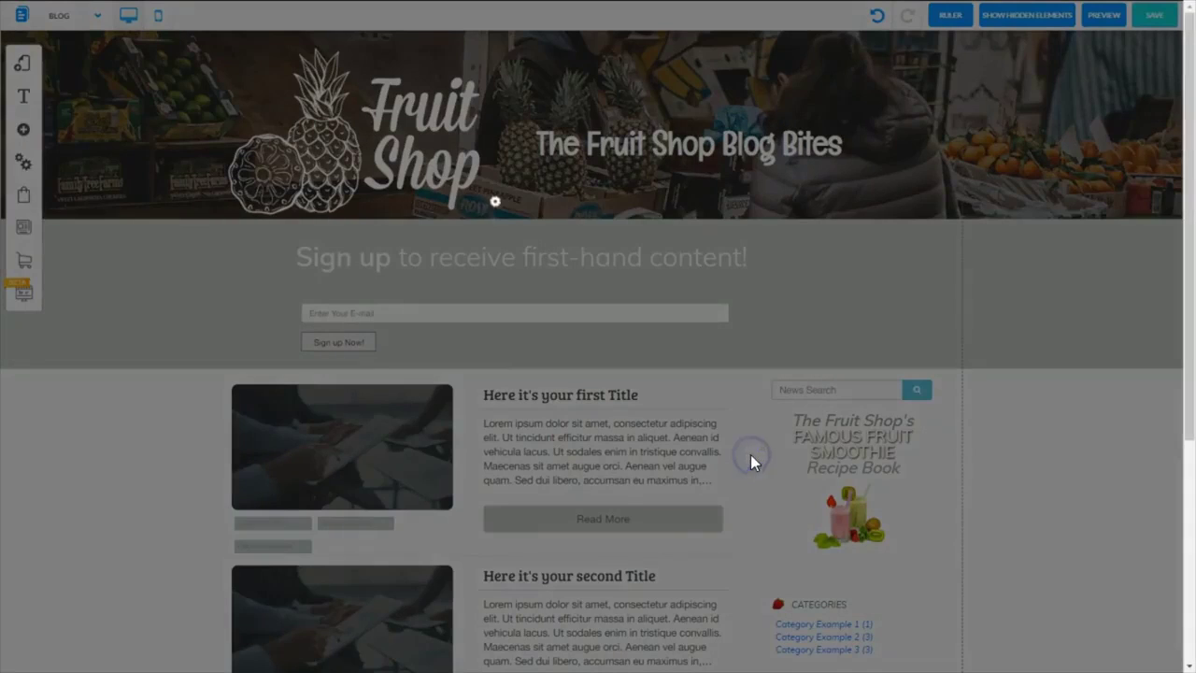